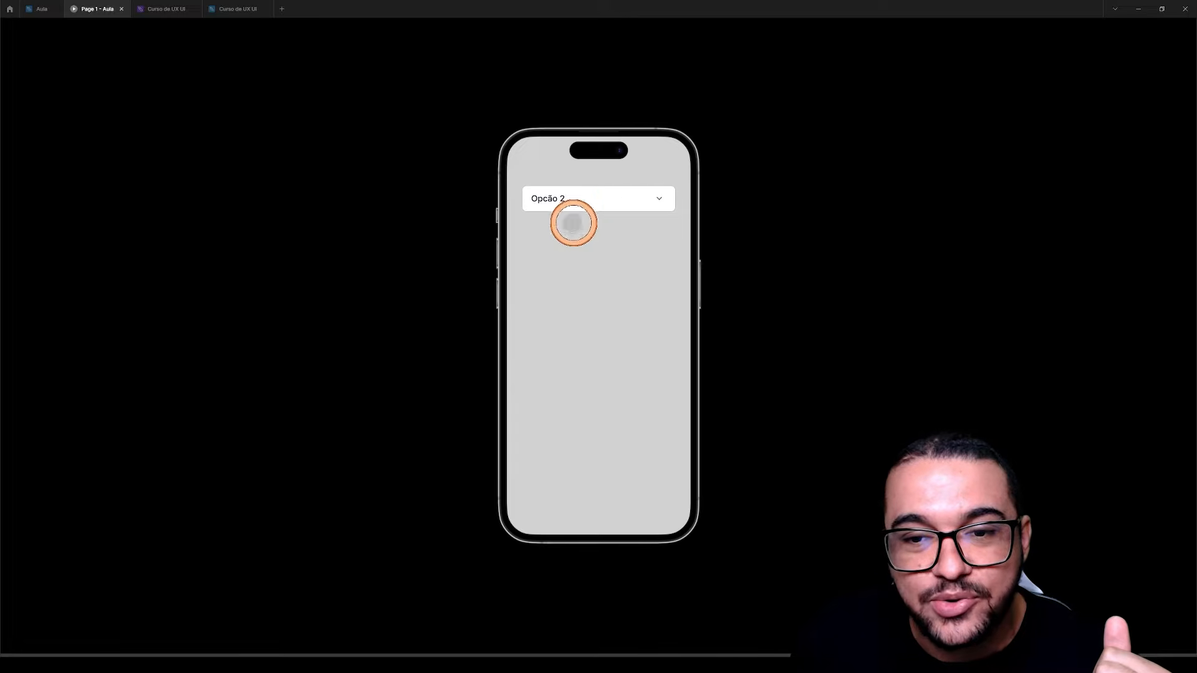
Test the dropdown in the phone prototype by choosing Opção 3 and Opção 1
click(663, 201)
click(623, 259)
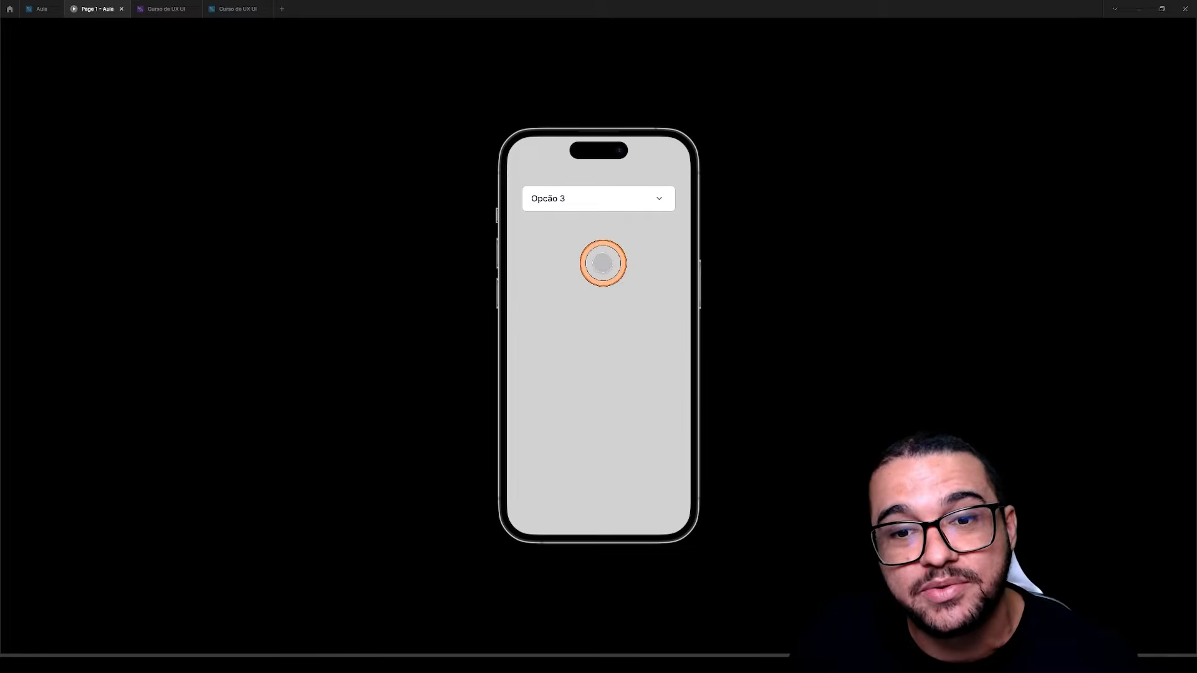
click(593, 197)
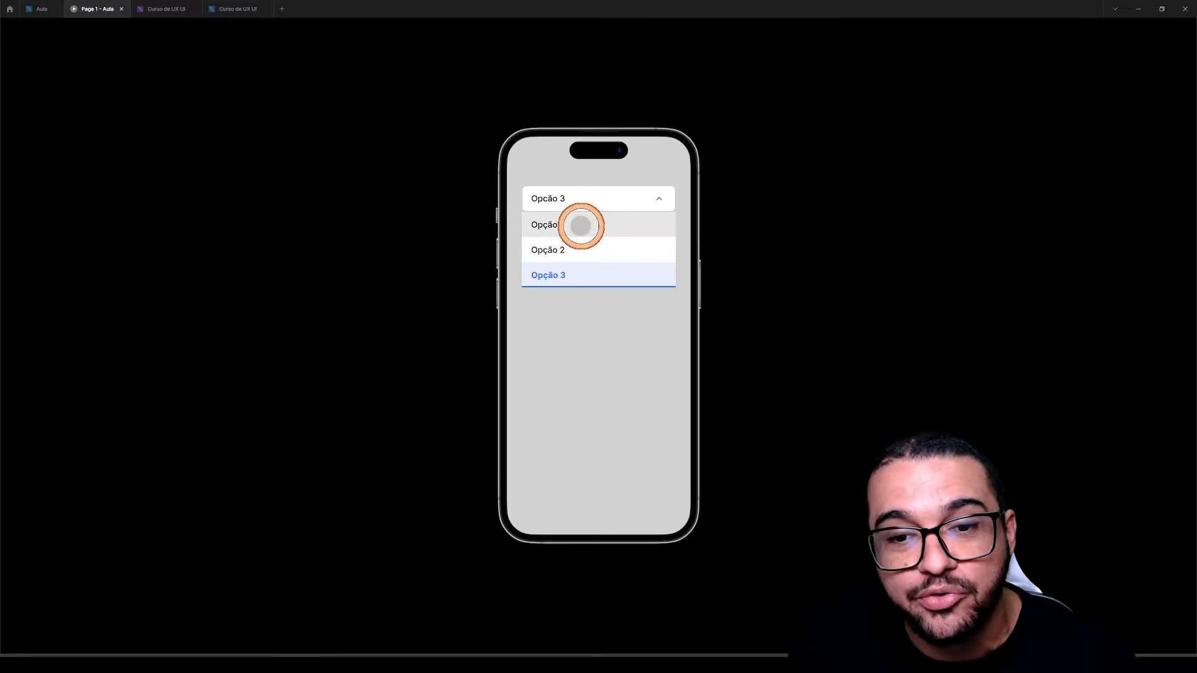
click(581, 225)
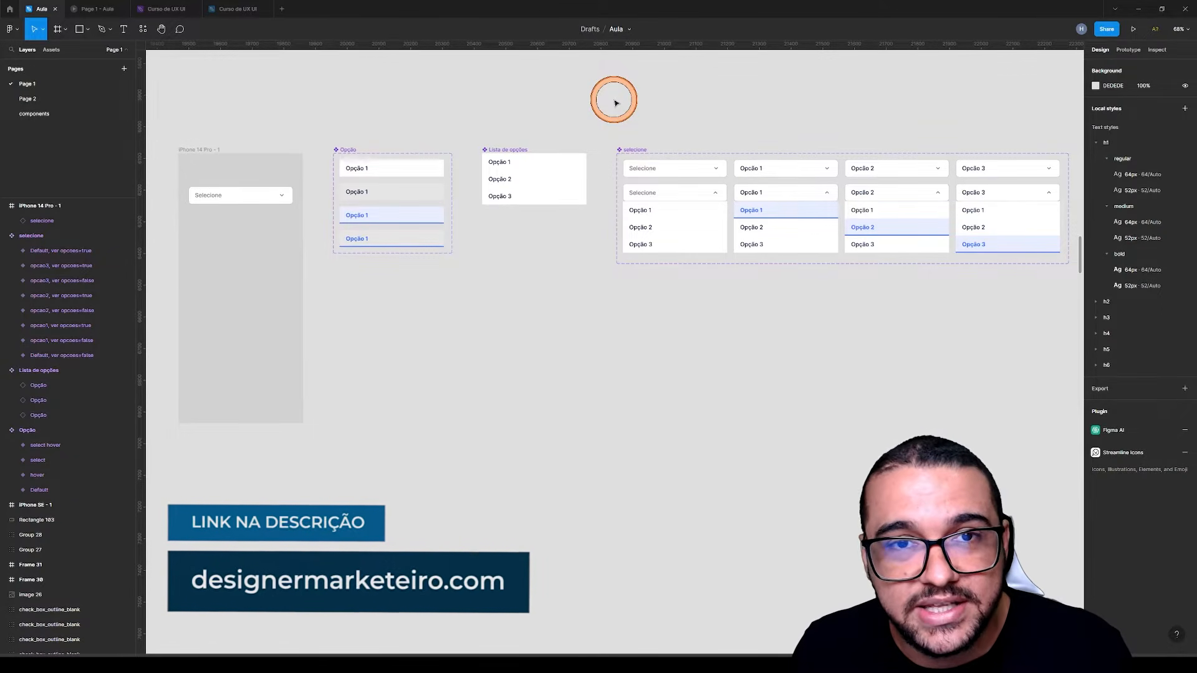
scroll(615, 102, down, 1)
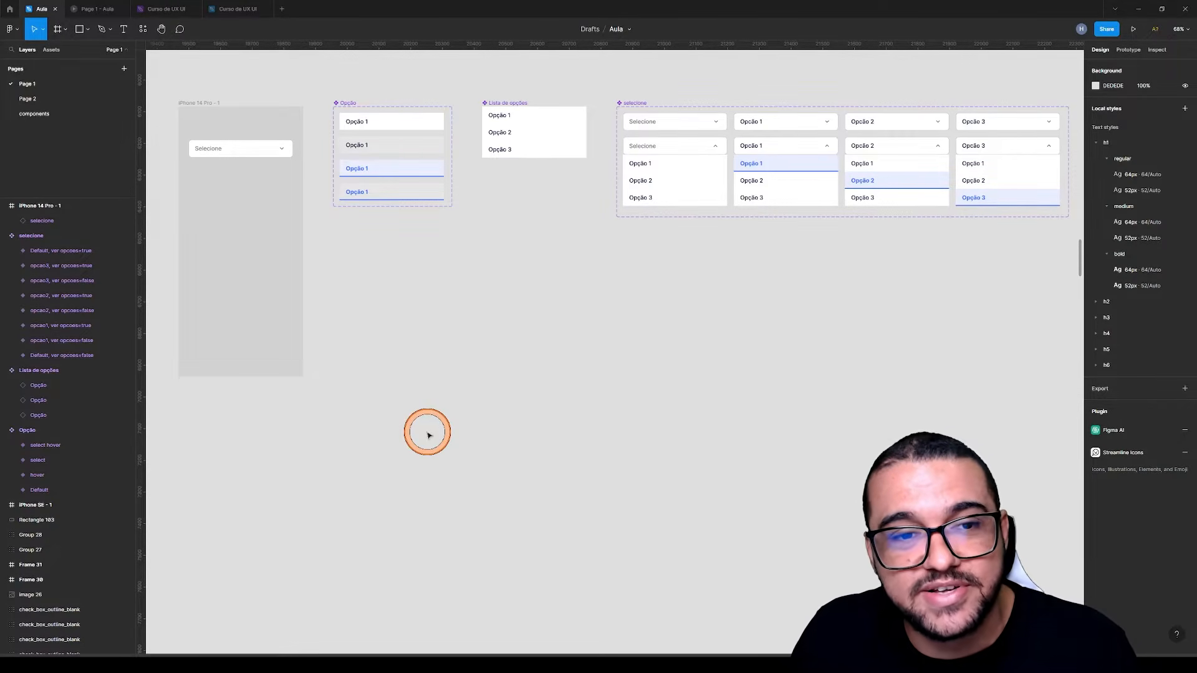
drag(430, 390, 442, 371)
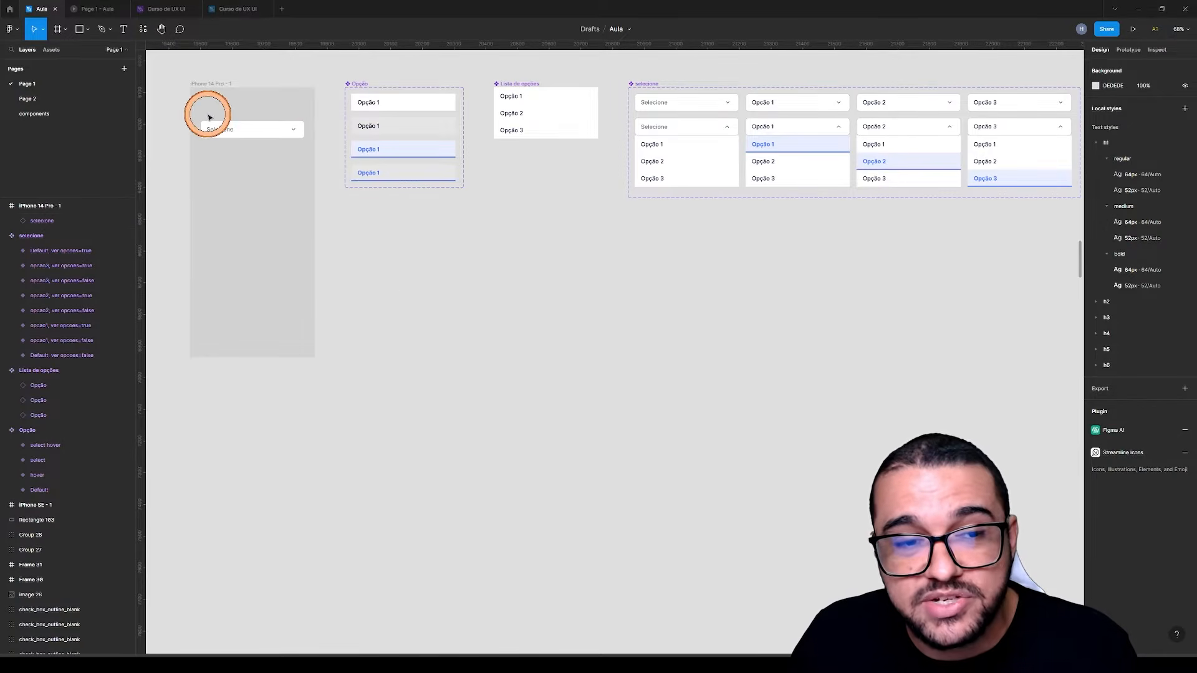
scroll(181, 112, up, 5)
drag(243, 185, 310, 262)
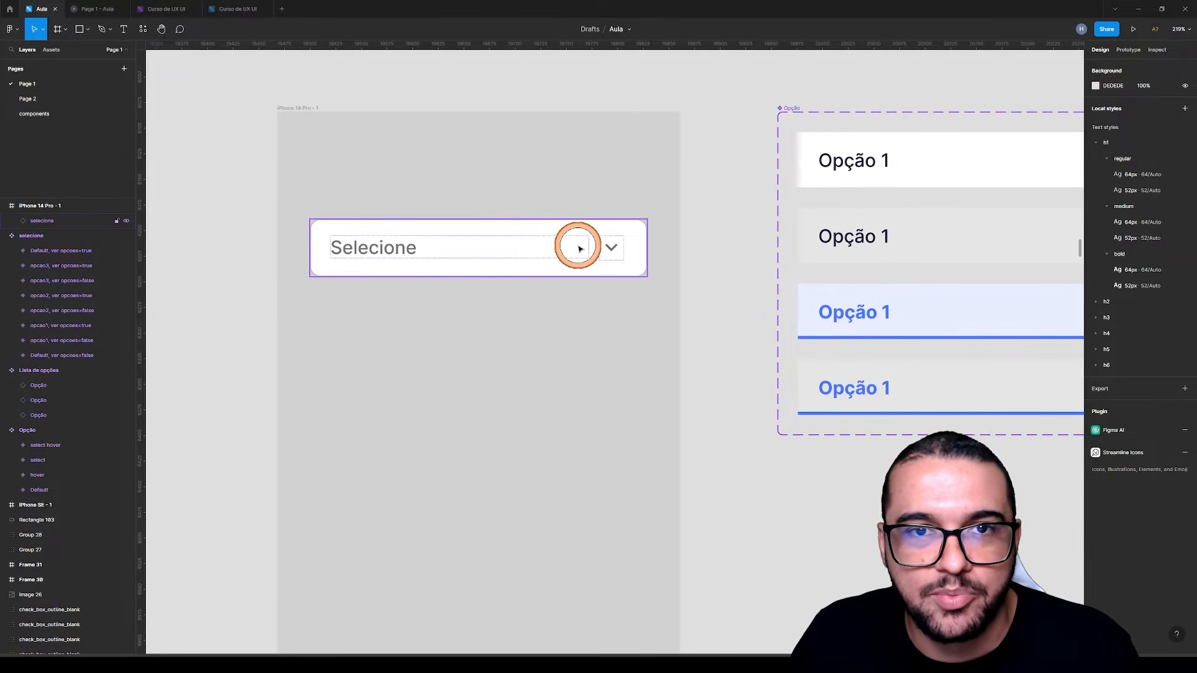
scroll(508, 239, down, 5)
drag(606, 348, 571, 305)
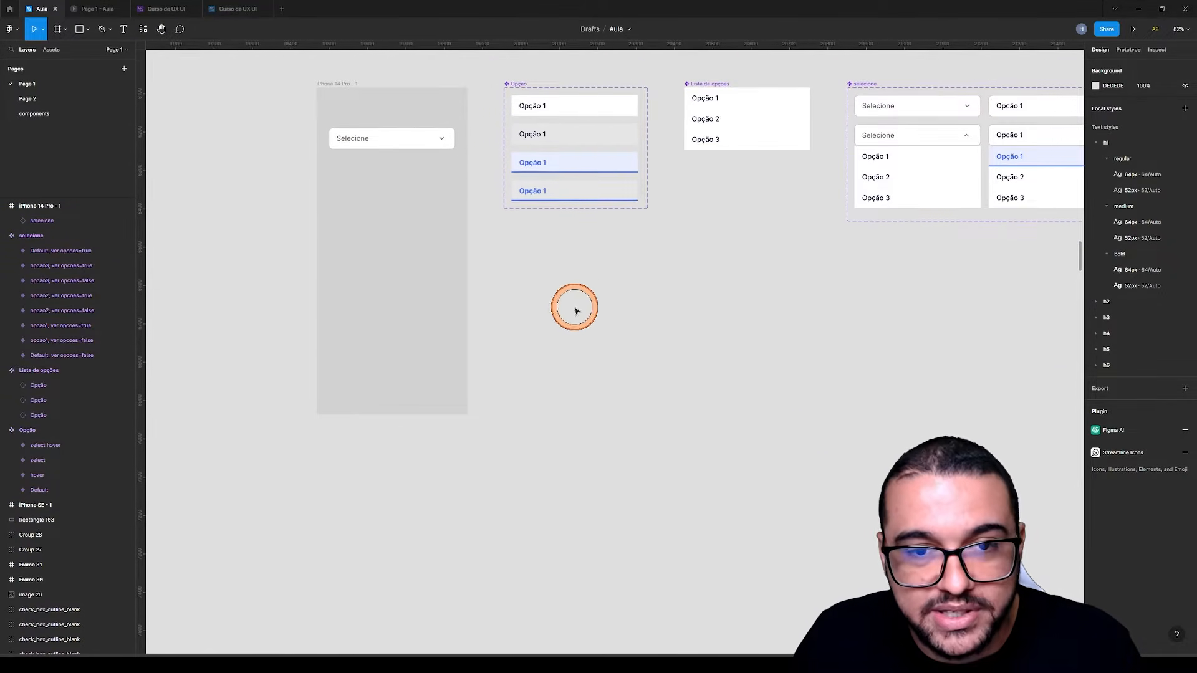
Add an iPhone 14 Pro Max frame and place it directly below the iPhone 14 Pro frame
key(f)
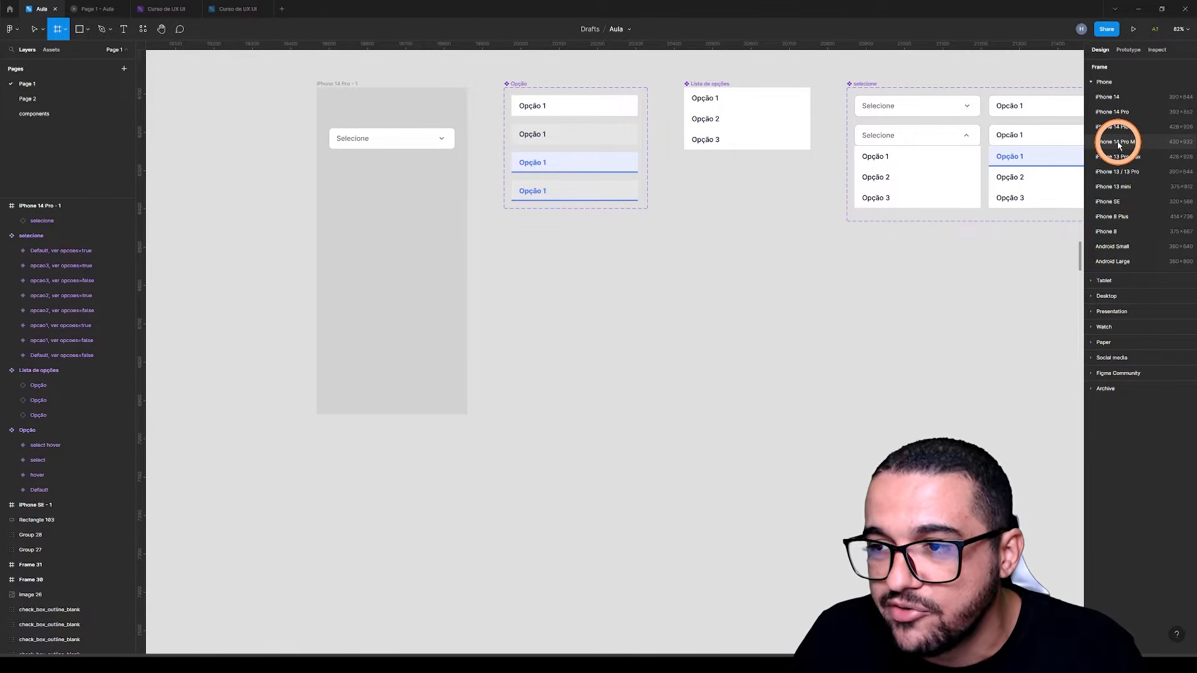
click(1118, 145)
drag(769, 225, 407, 546)
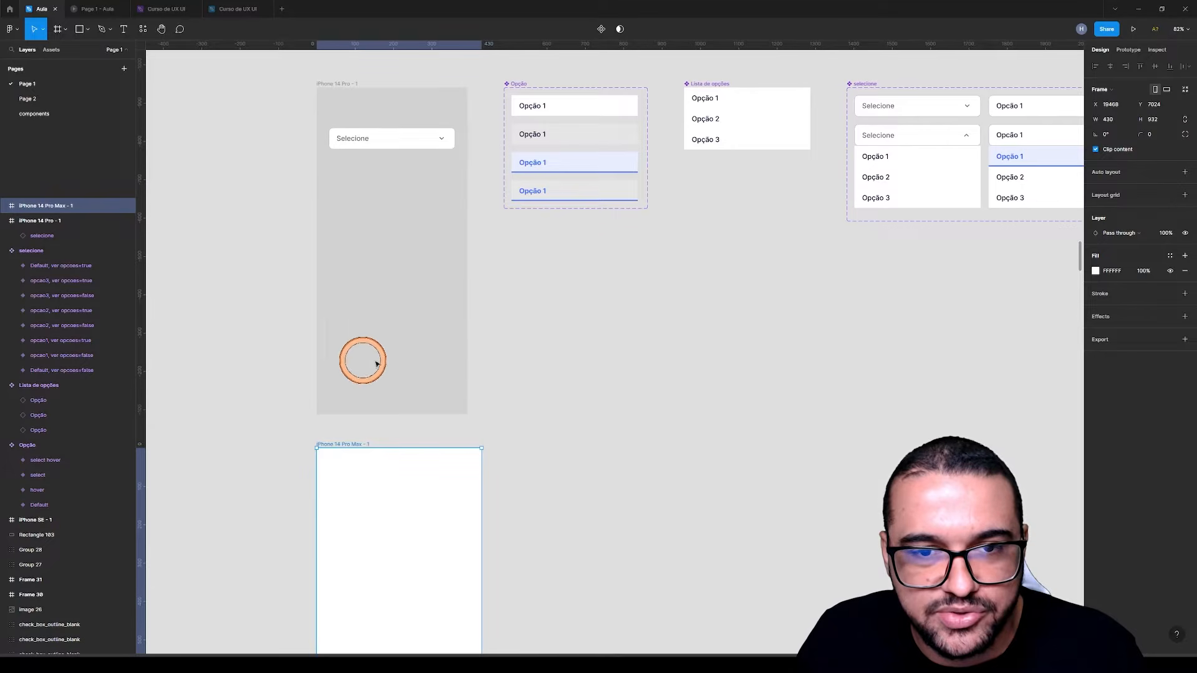
Change the iPhone 14 Pro Max frame's fill to the grey C4C4C4
drag(609, 507, 580, 345)
scroll(599, 331, down, 3)
scroll(546, 381, up, 2)
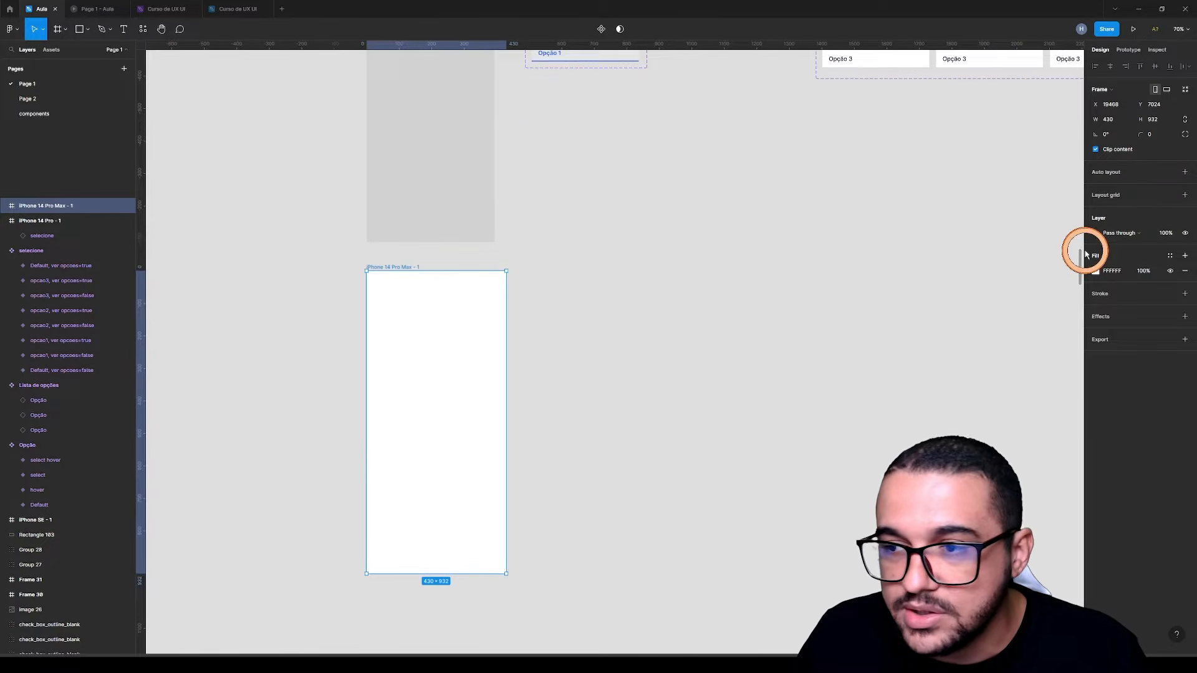
click(1095, 271)
drag(986, 297, 973, 301)
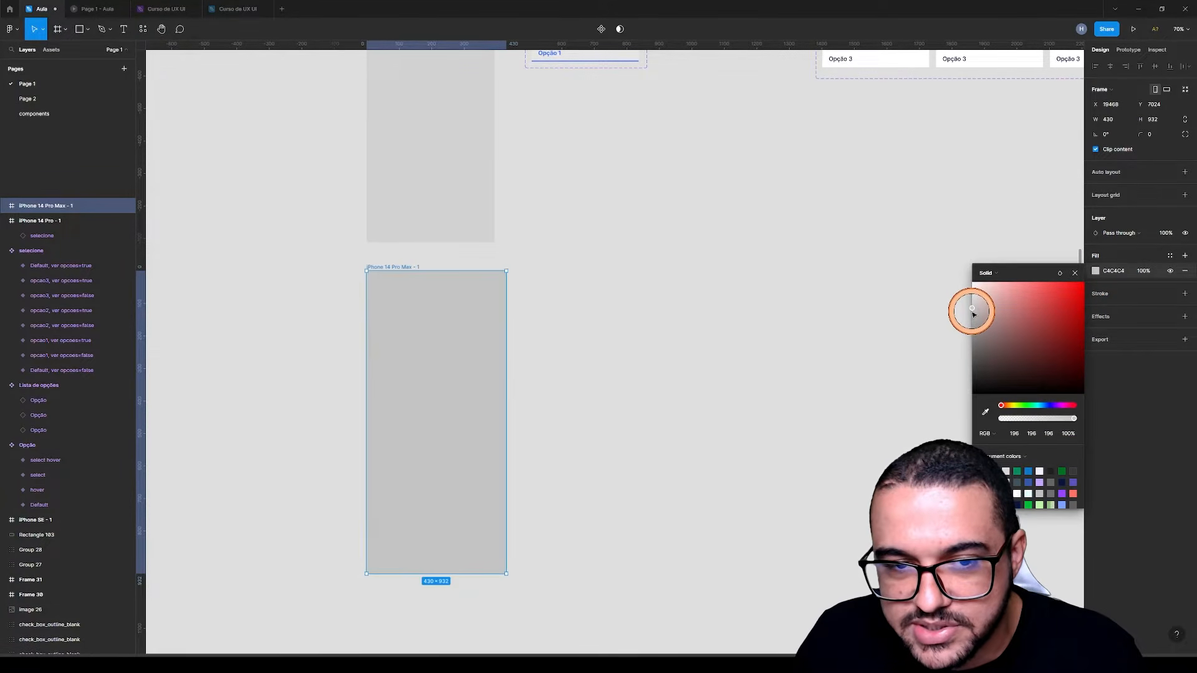
click(730, 327)
Add the text "Opção 1" on the canvas beside the iPhone 14 Pro Max frame
scroll(666, 350, up, 5)
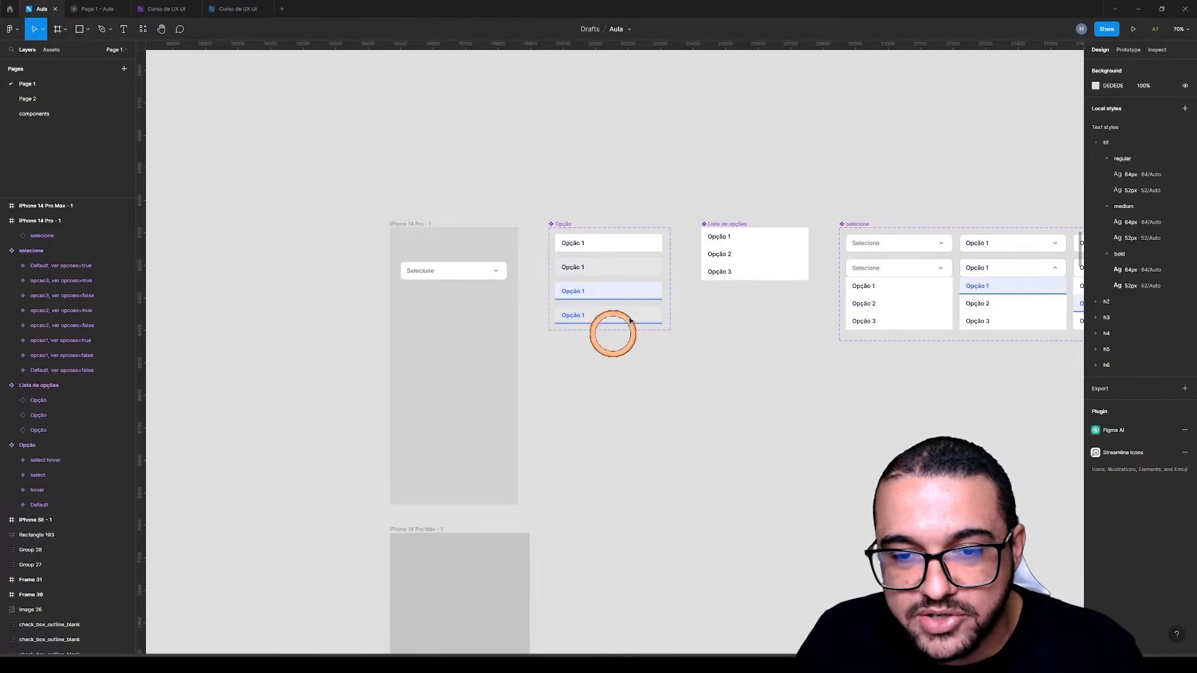
scroll(524, 376, up, 5)
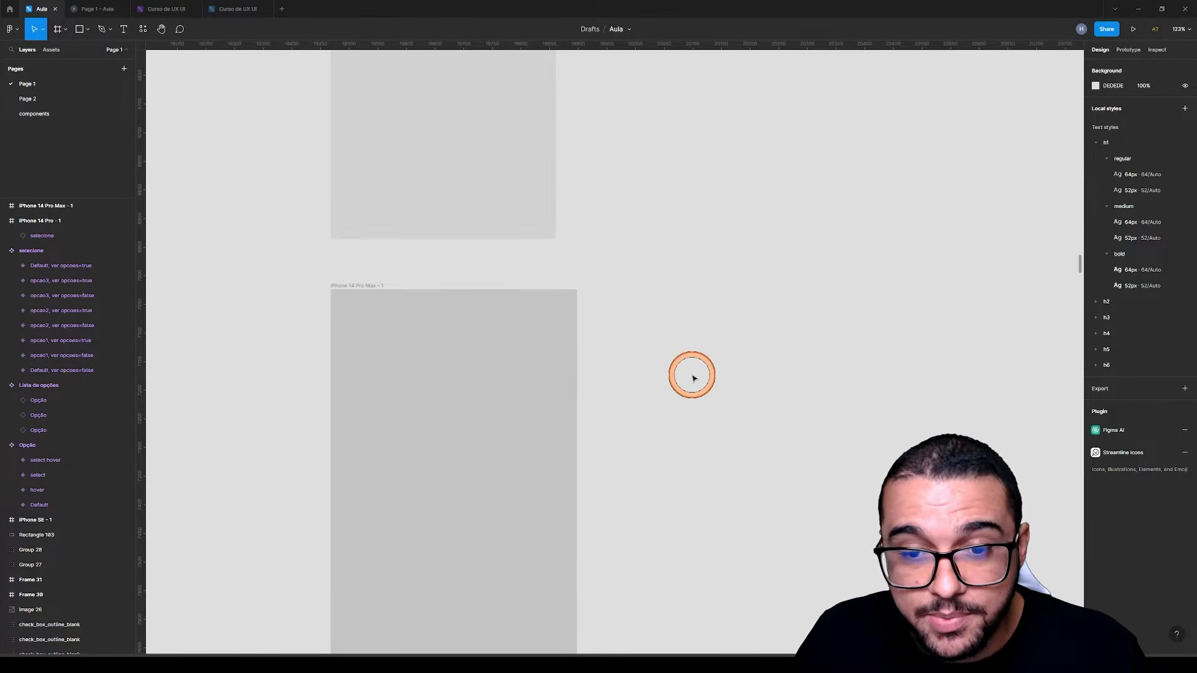
scroll(623, 367, down, 4)
key(t)
click(659, 341)
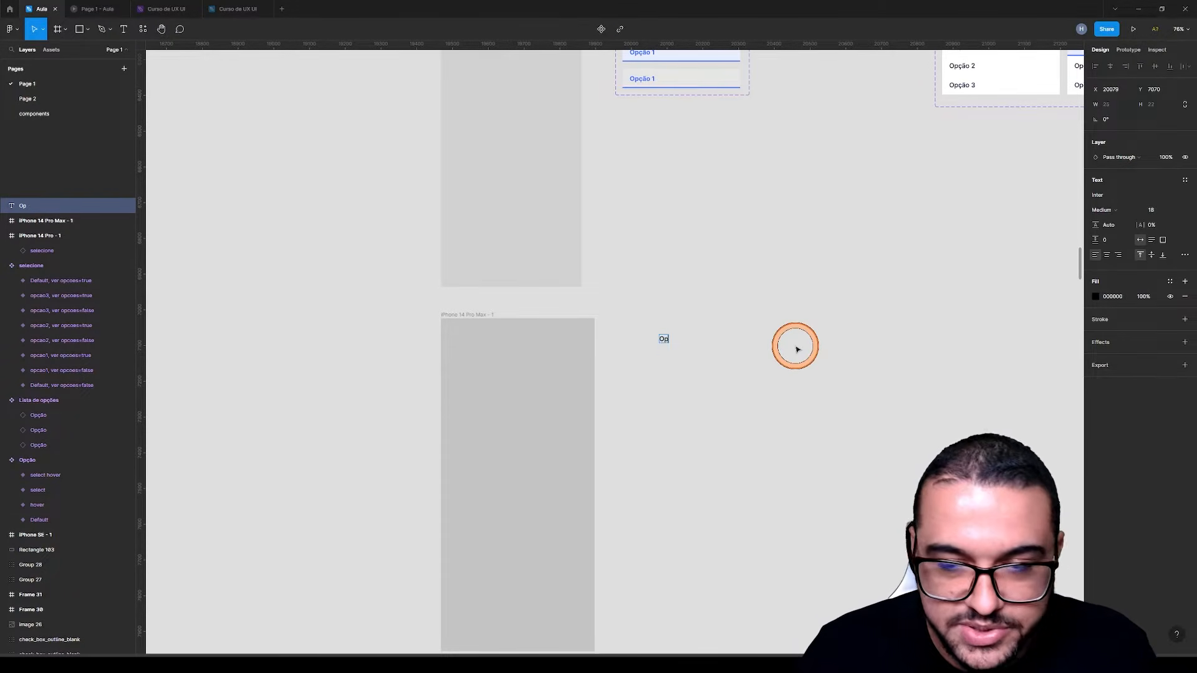
scroll(680, 340, up, 3)
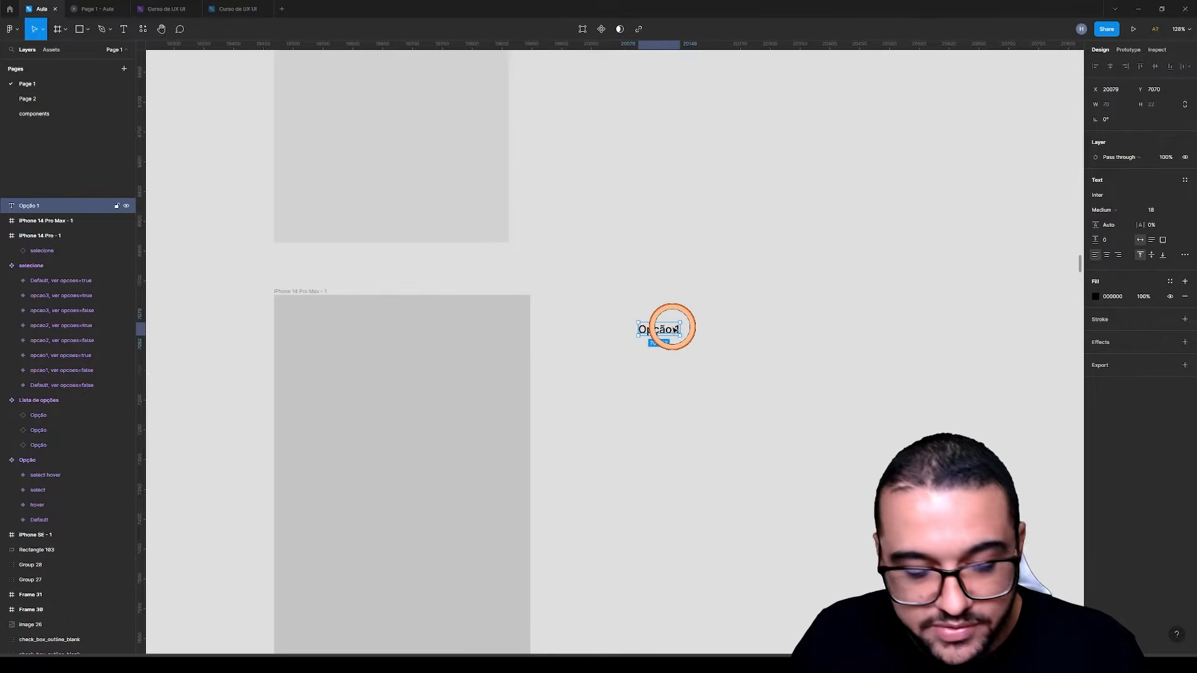
Wrap the Opção 1 text in a white-filled auto layout frame and place it beneath the Opção component set
key(shift+a)
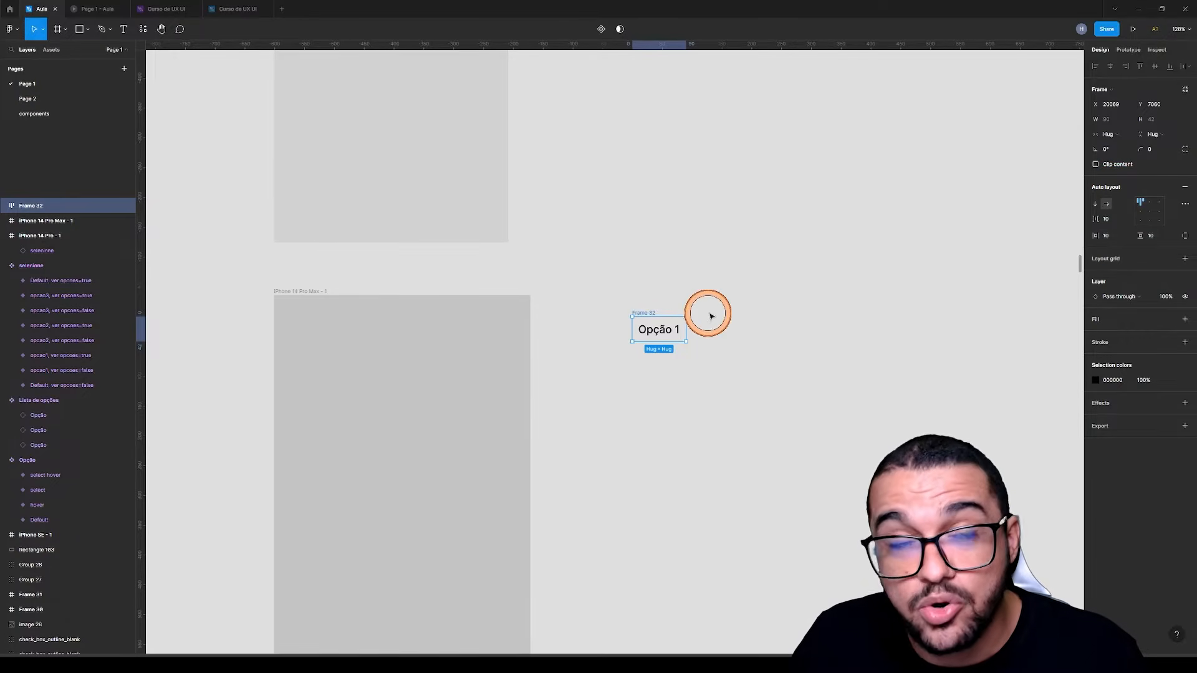
click(1188, 322)
ctrl+scroll(632, 457, down, 3)
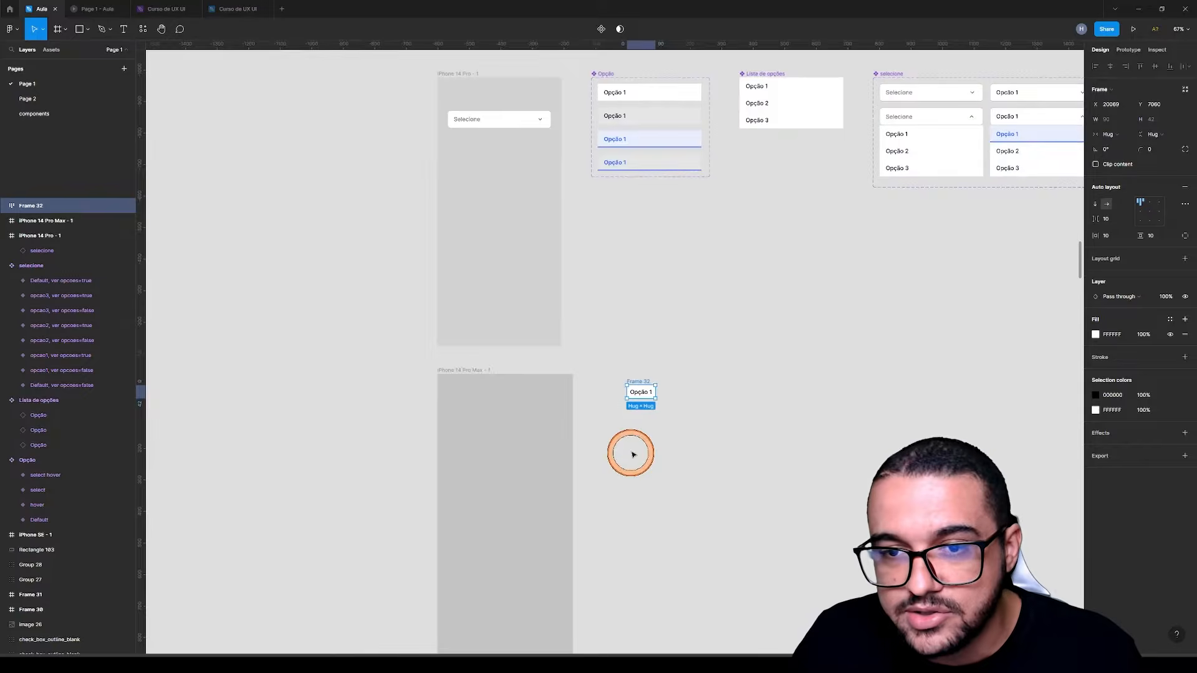
drag(643, 396, 616, 215)
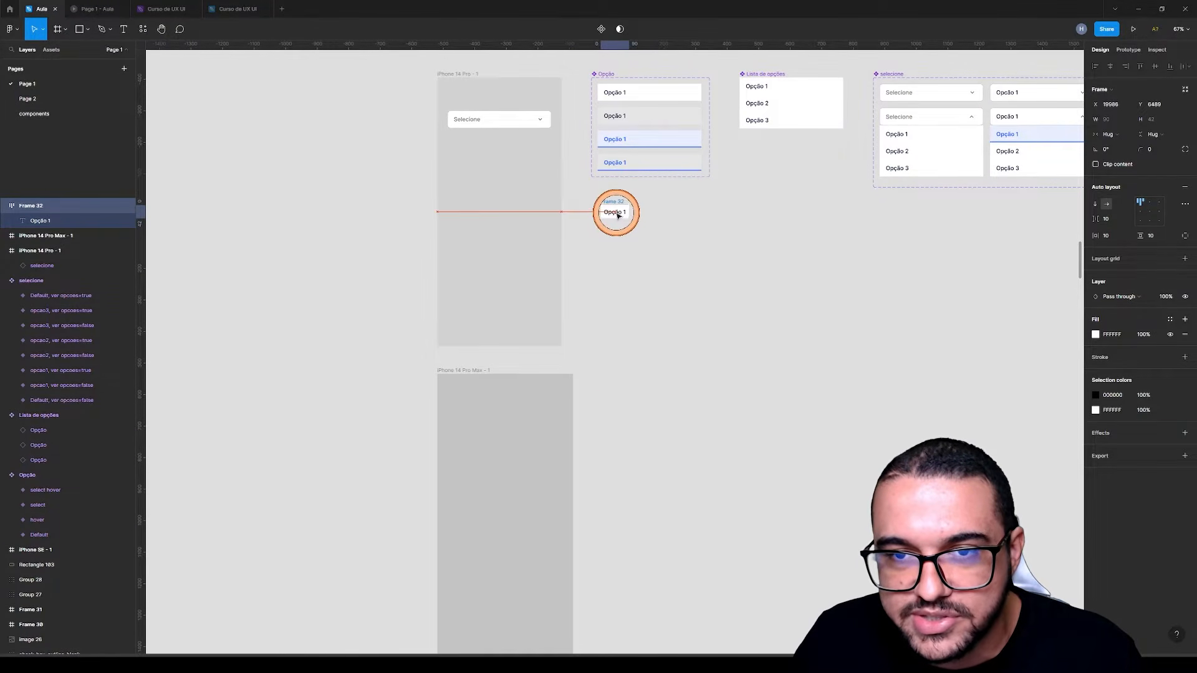
Rename the auto layout frame around the Opção 1 text as "default"
scroll(637, 75, up, 5)
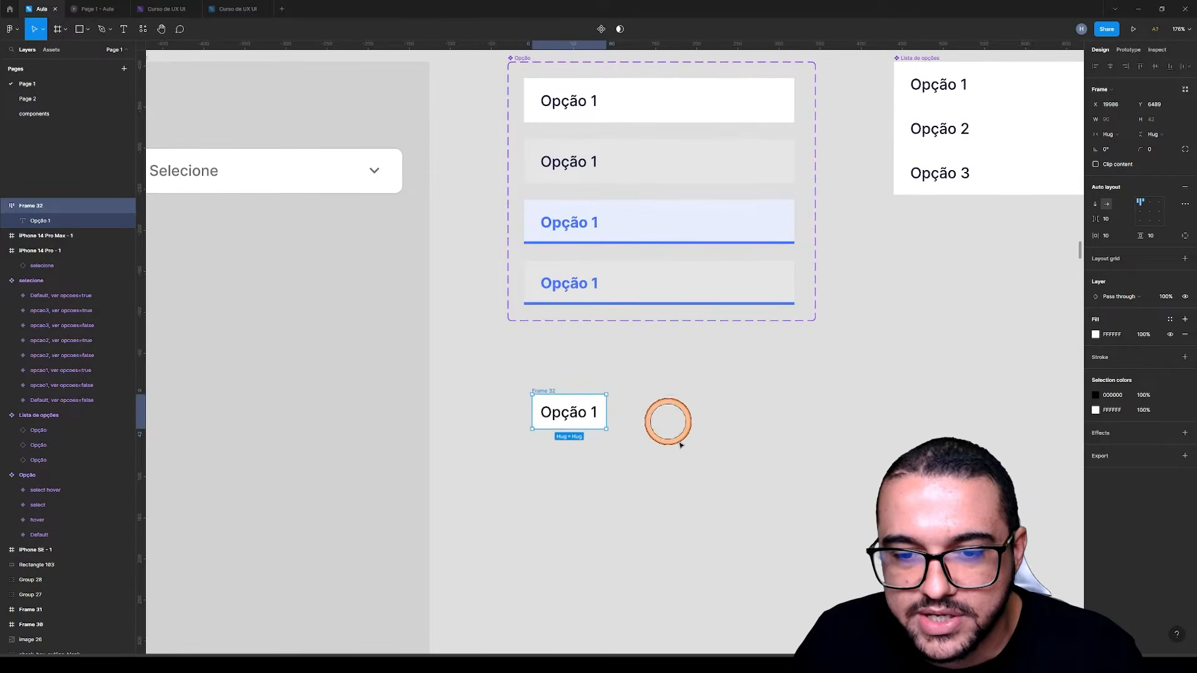
click(564, 412)
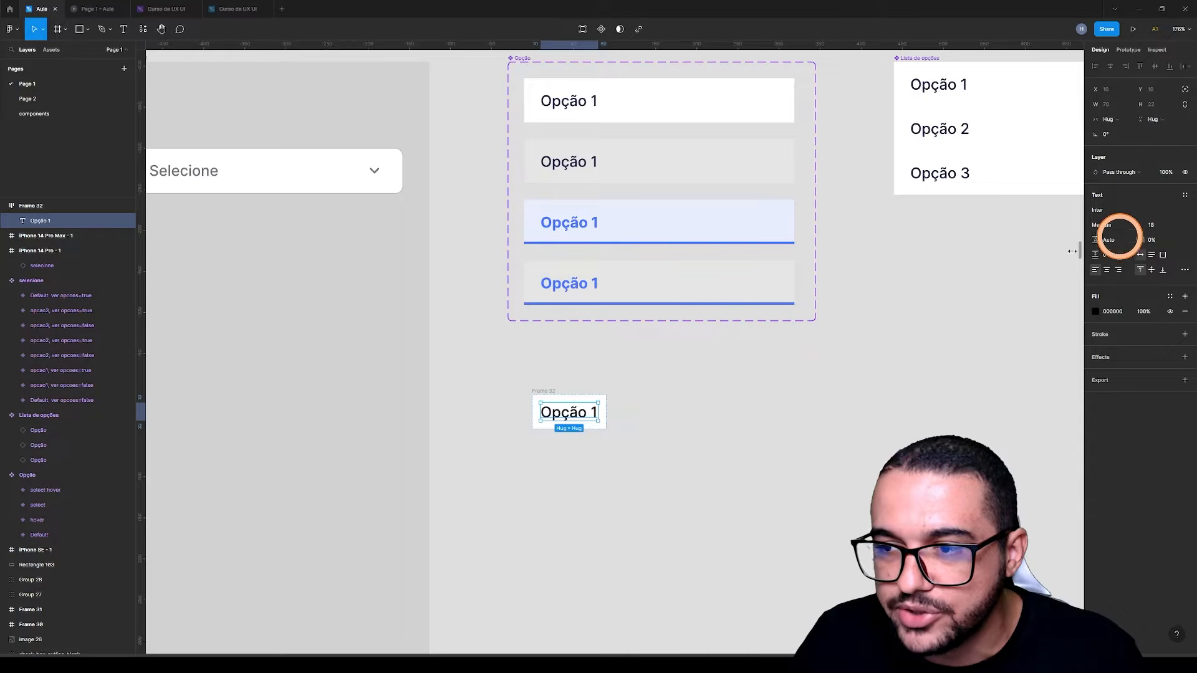
click(543, 390)
text(de)
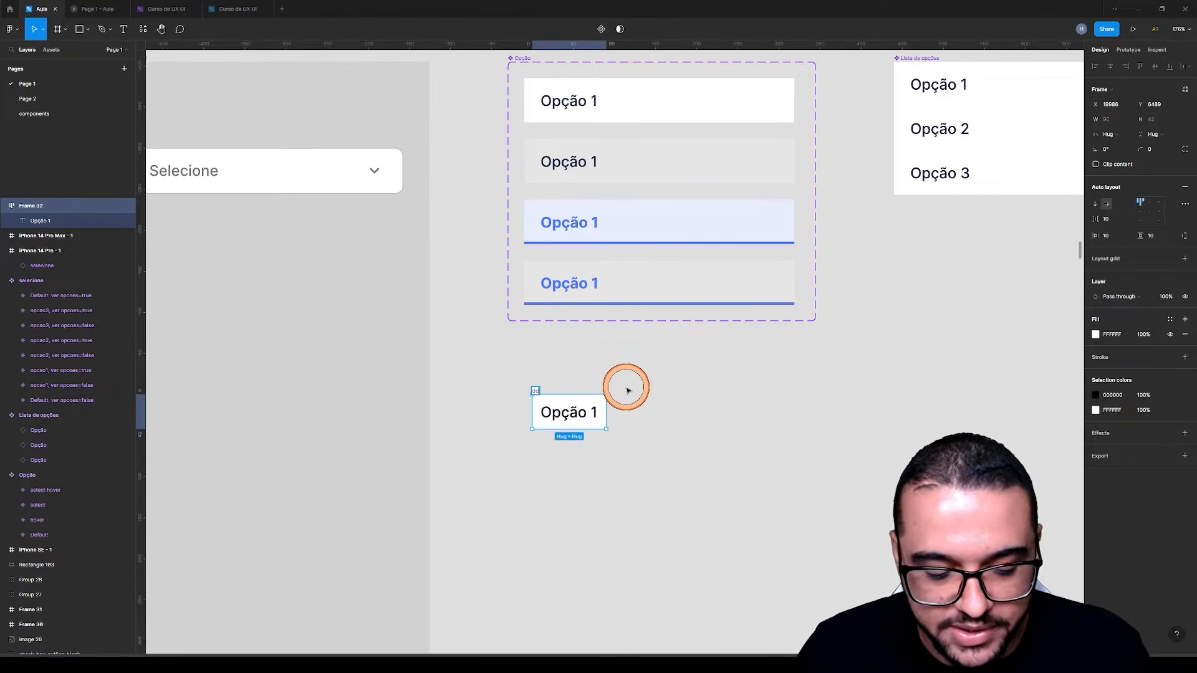
text(fault)
key(Return)
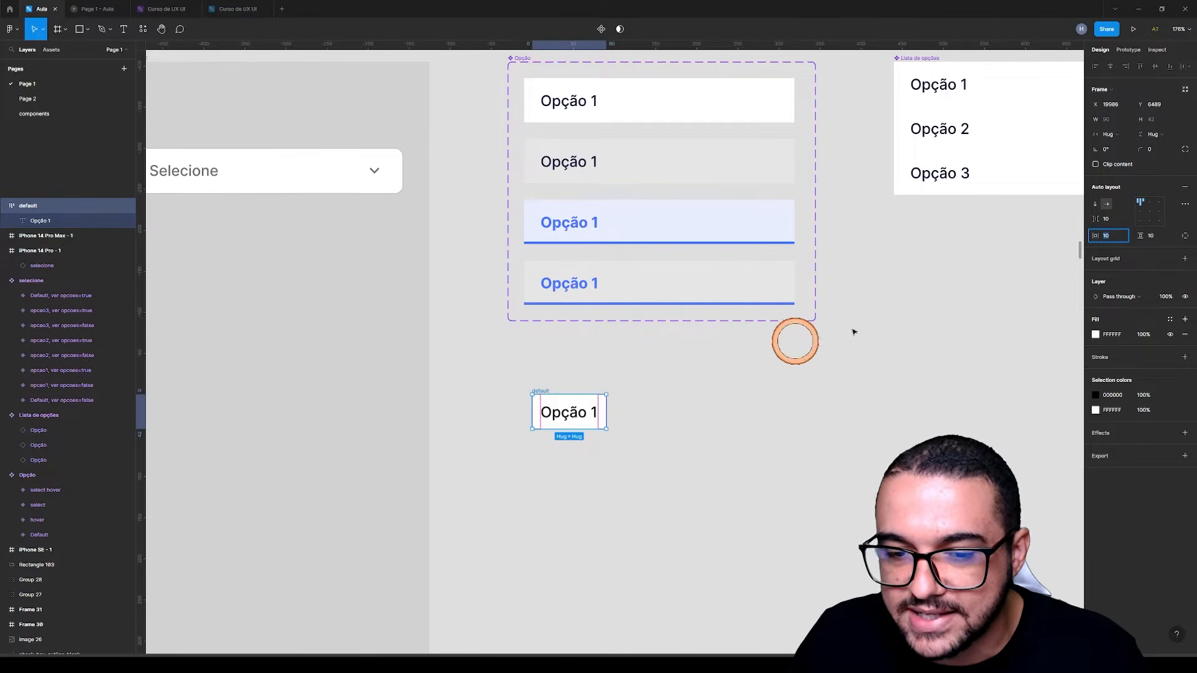
Set the default frame's horizontal padding to 20 and its vertical padding to 16
text(0)
key(Return)
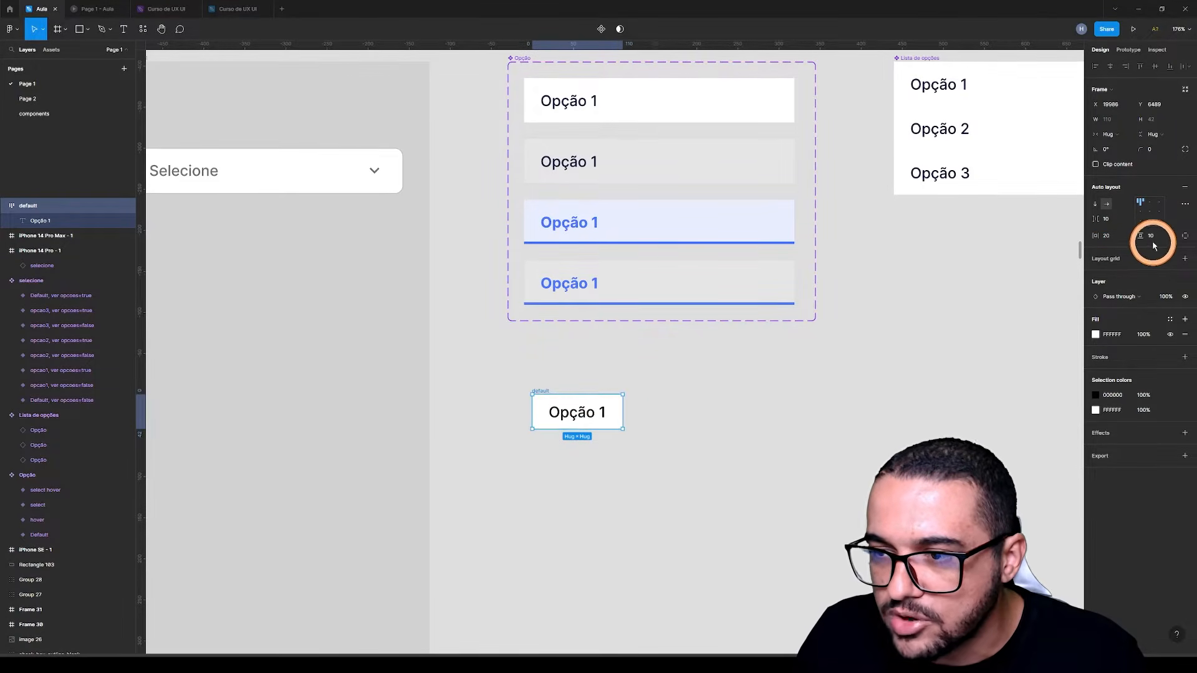
key(Return)
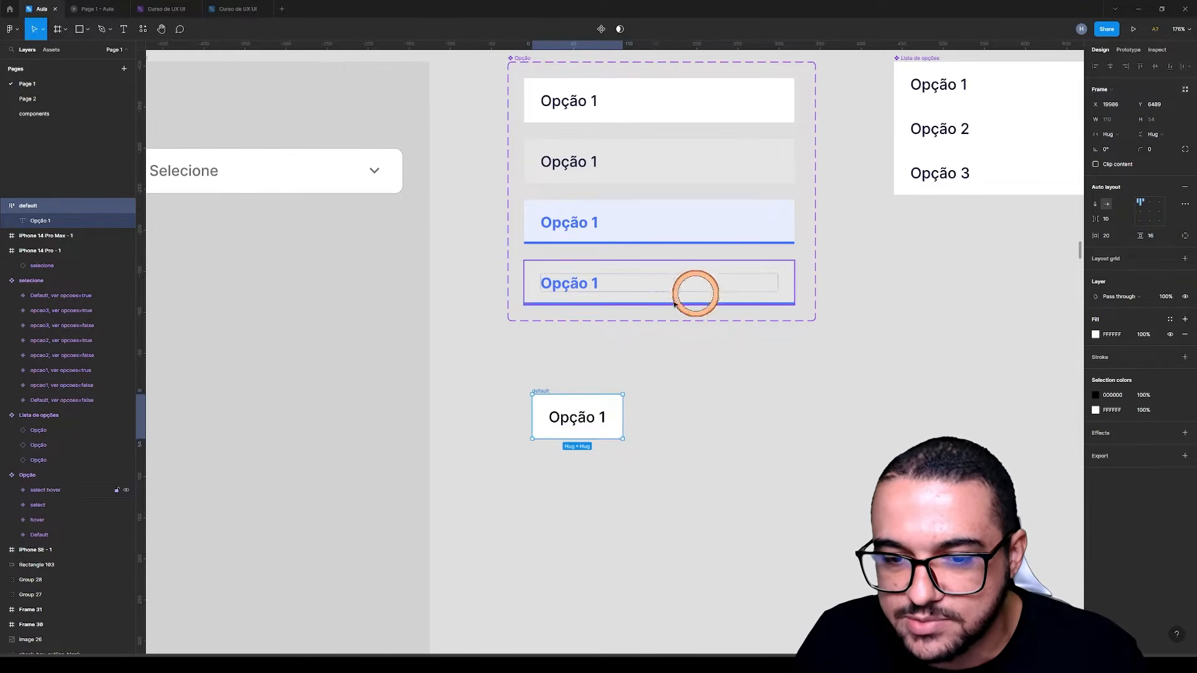
click(622, 90)
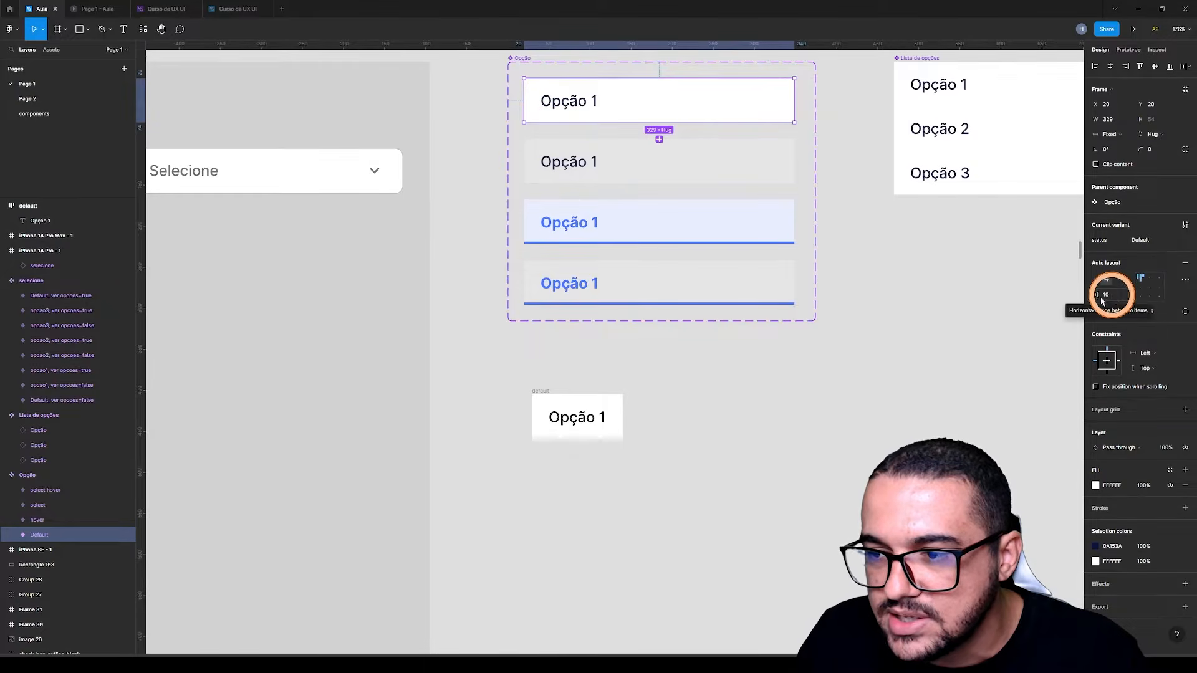
Set the width of the Opção 1 text inside the default frame to Fill container
click(568, 395)
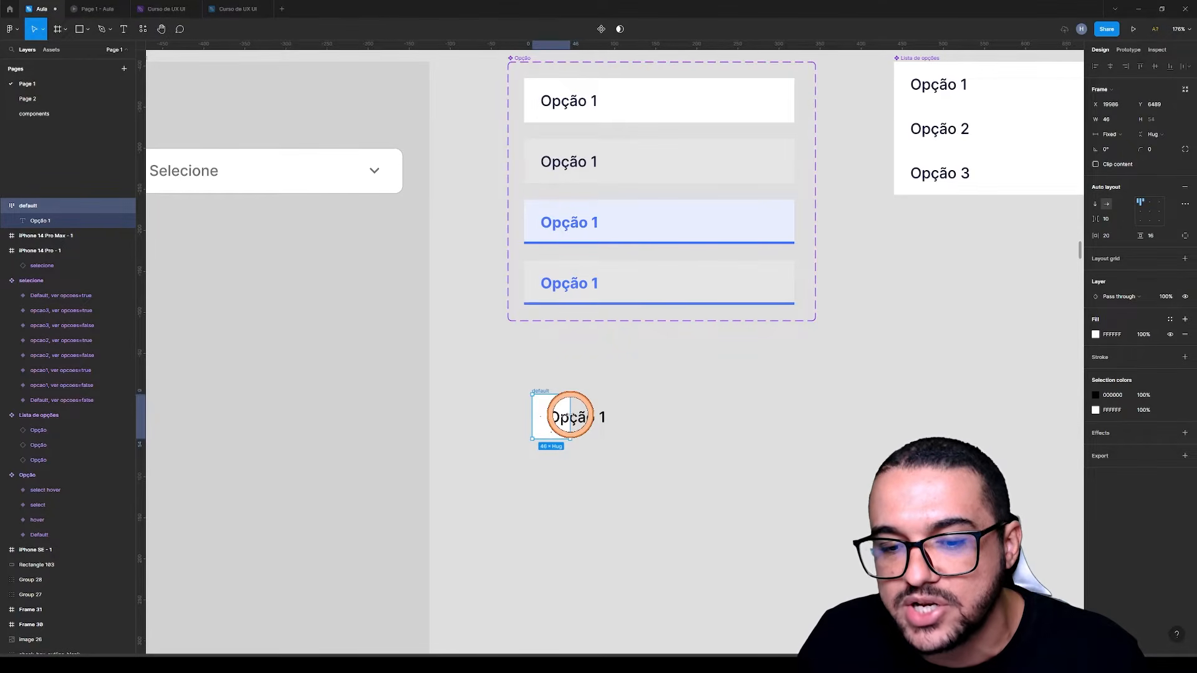
click(574, 422)
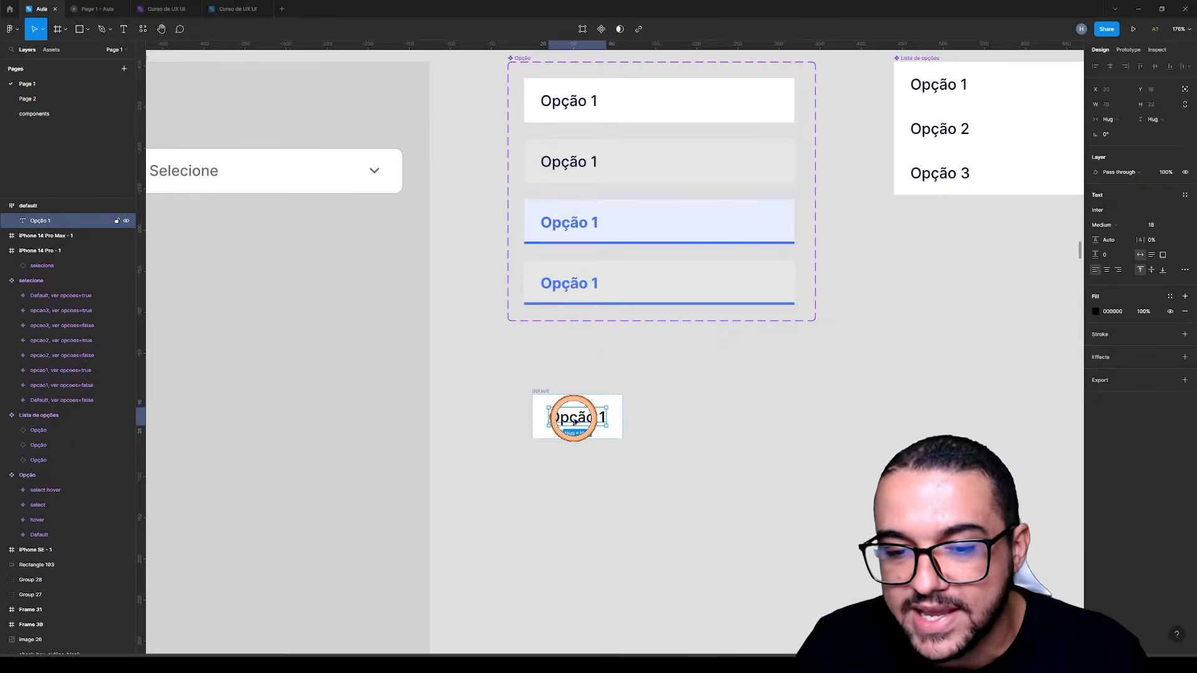
click(1109, 119)
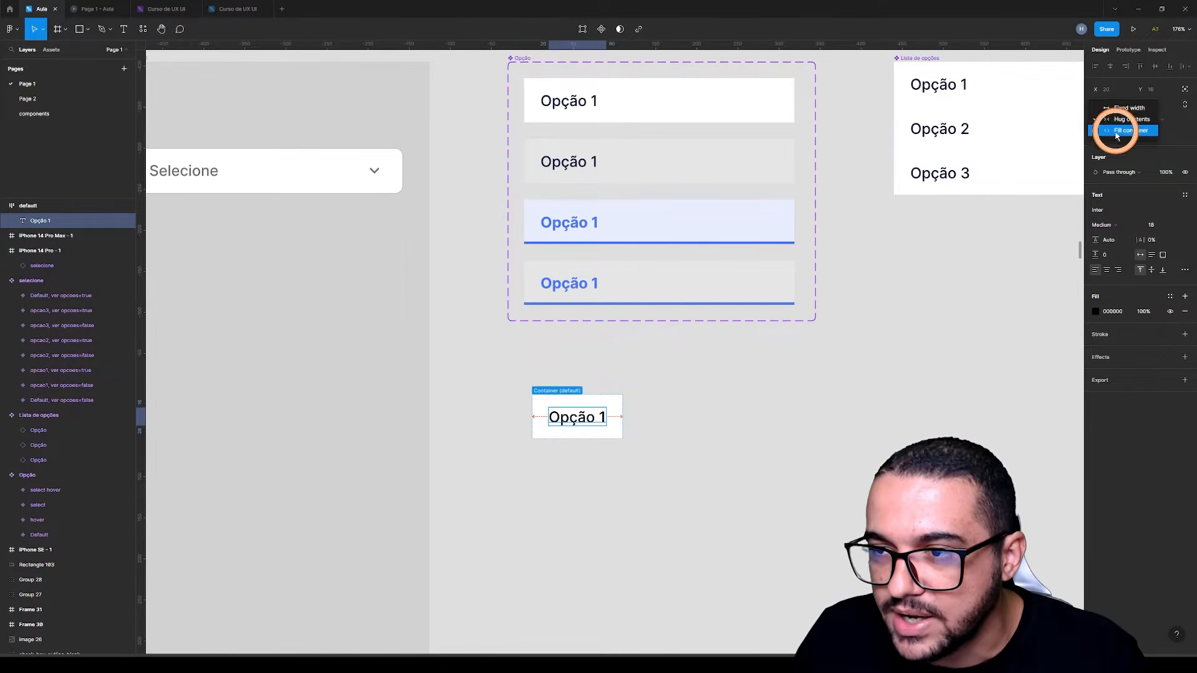
click(1131, 131)
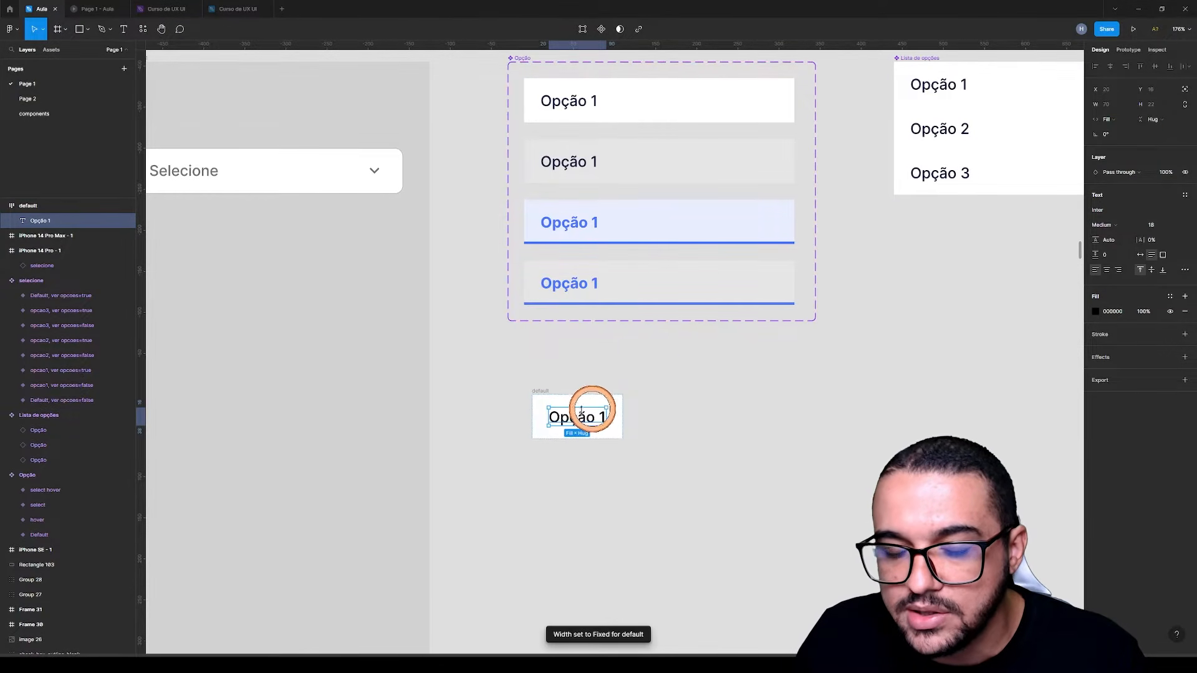
Try narrowing the default frame to about 68 px to test the text's fill behaviour, and undo the resize
click(541, 391)
drag(625, 414, 587, 412)
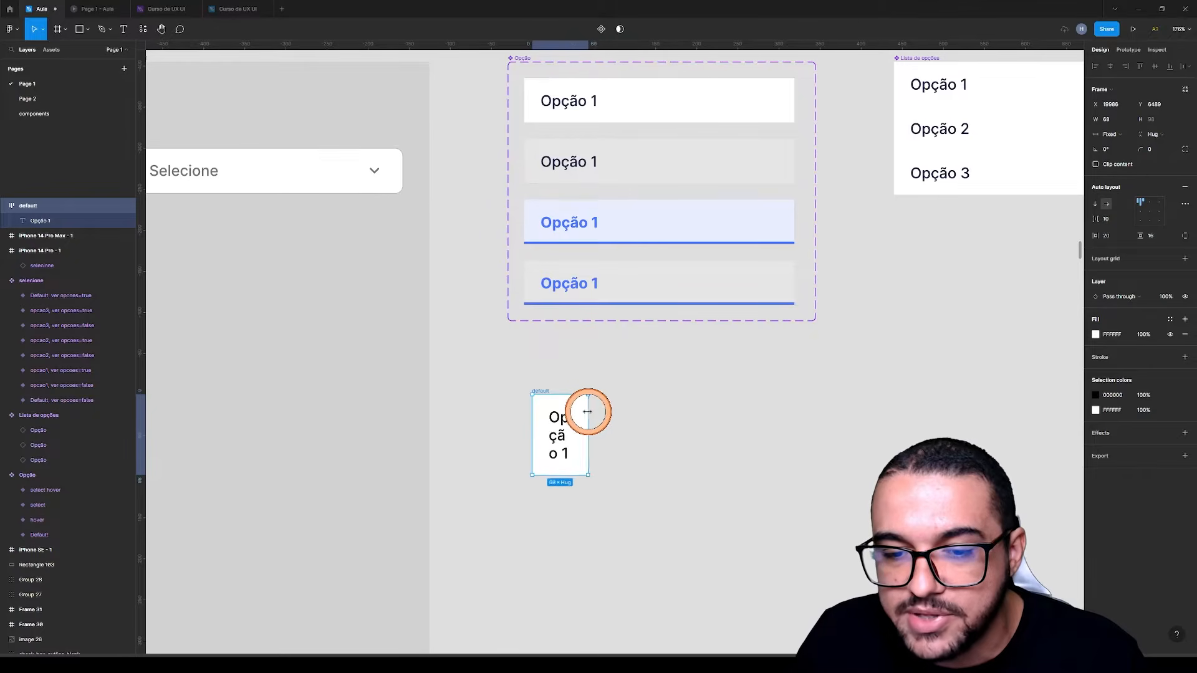
key(ctrl+z)
key(ctrl+z)
Move the default option frame into the upper part of the iPhone 14 Pro Max frame
scroll(716, 347, down, 4)
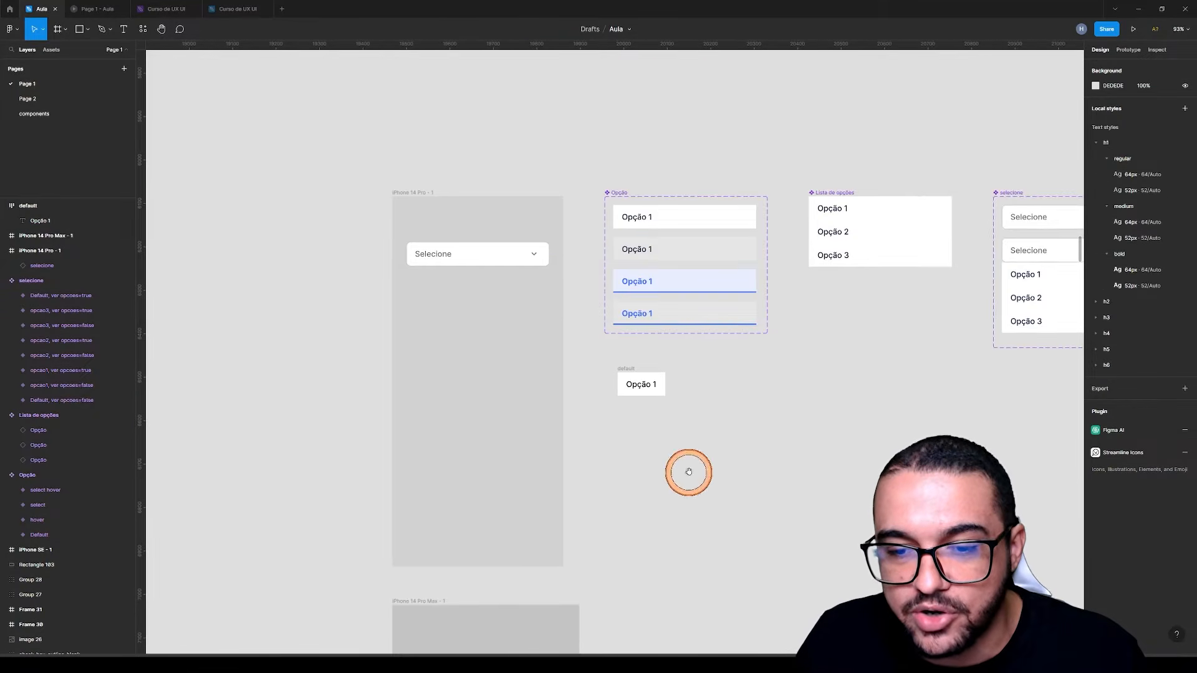
drag(688, 474, 761, 258)
drag(705, 157, 502, 450)
scroll(501, 450, up, 5)
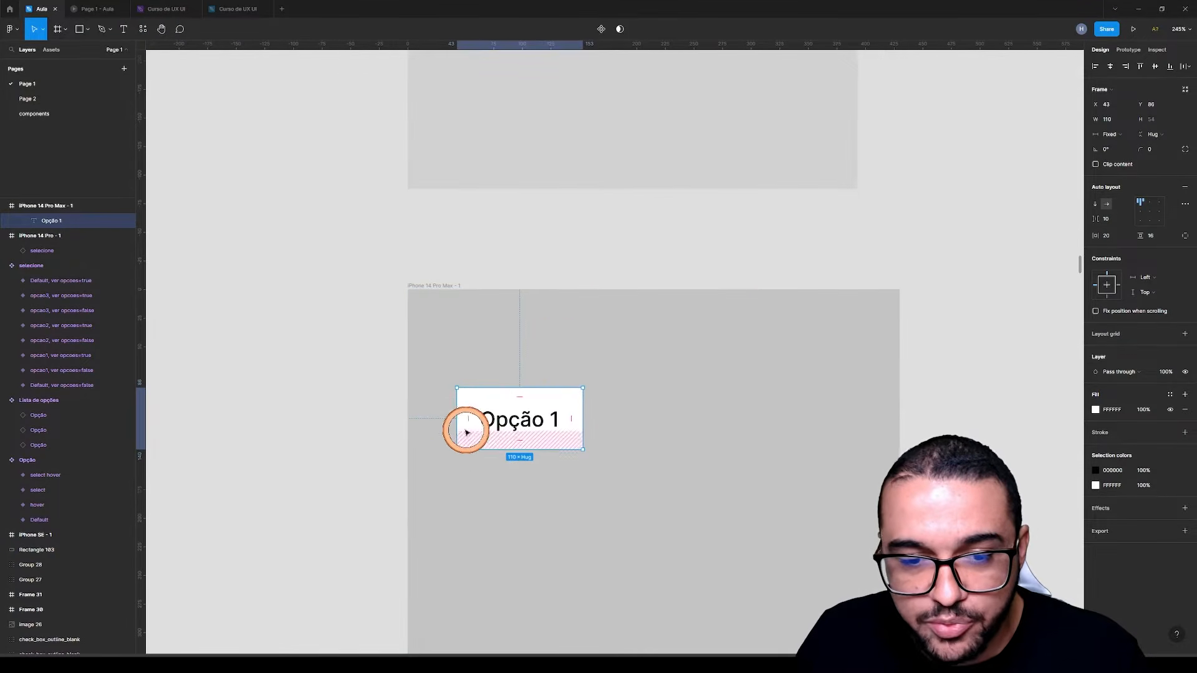
Nudge the default option frame to 32 px from the left edge of the iPhone 14 Pro Max frame
key(alt)
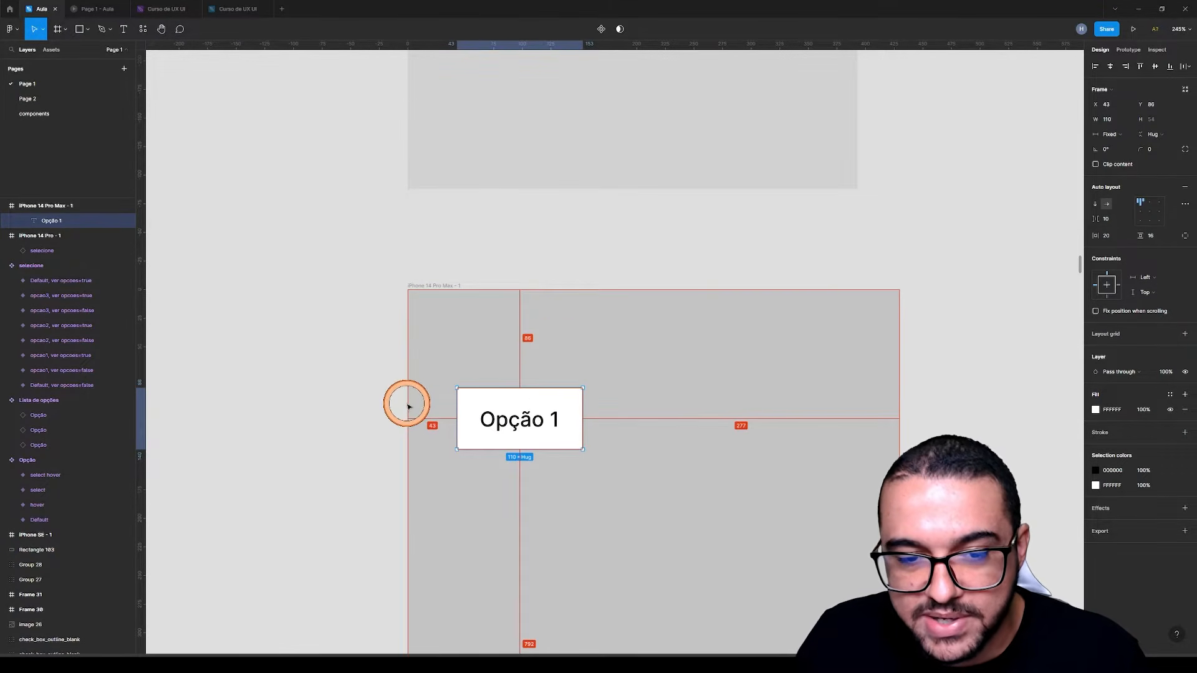
key(Left)
key(Left)
key(Left)
key(Left)
key(Left)
key(Left)
key(Left)
key(Left)
key(Left)
key(Left)
key(Left)
key(Left)
key(Right)
Widen the default option frame to 366 px so its right margin inside the phone frame matches the left one
drag(570, 411, 860, 401)
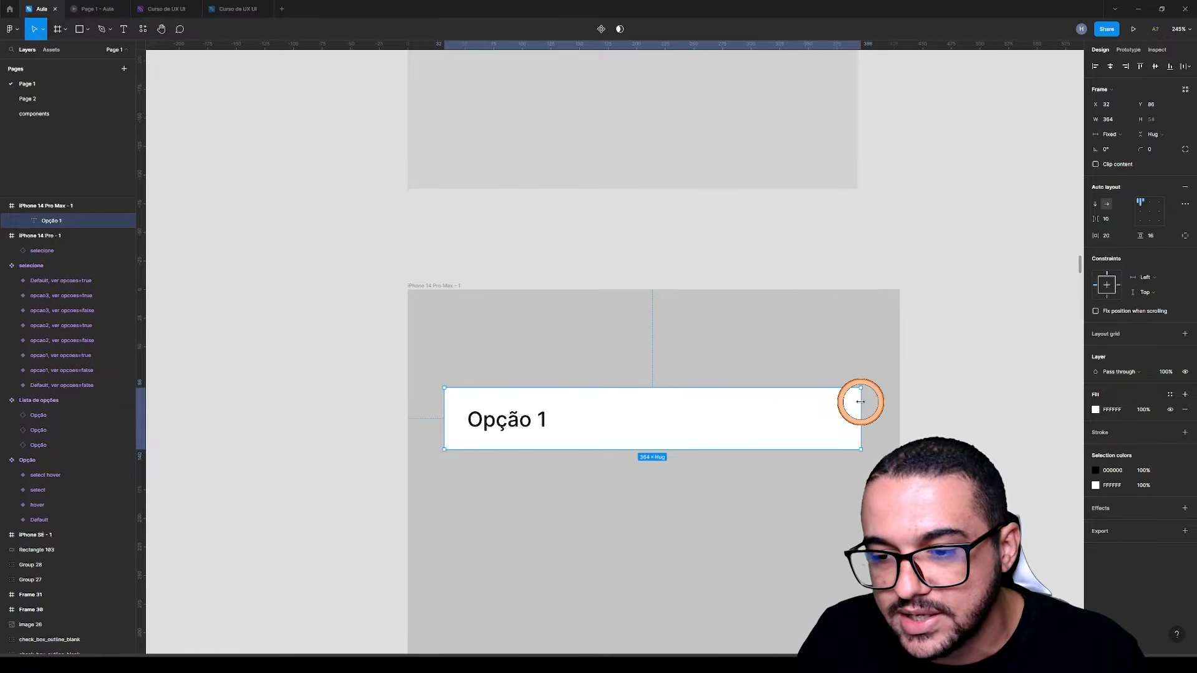
key(alt)
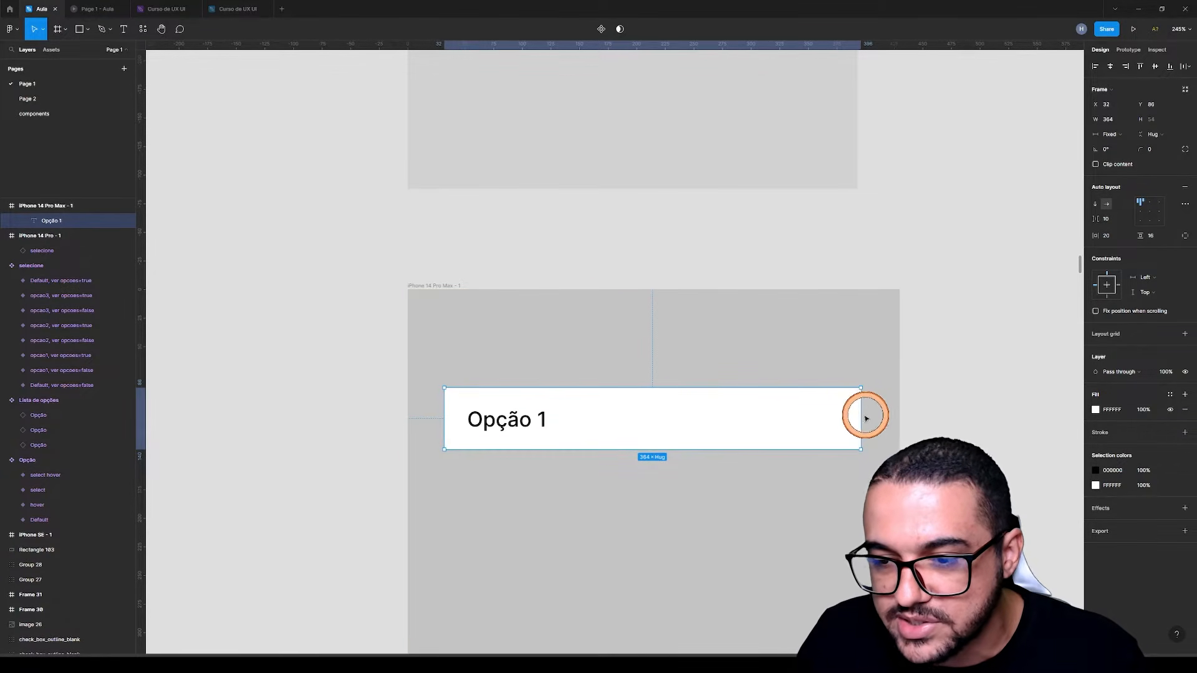
ctrl+scroll(913, 427, up, 5)
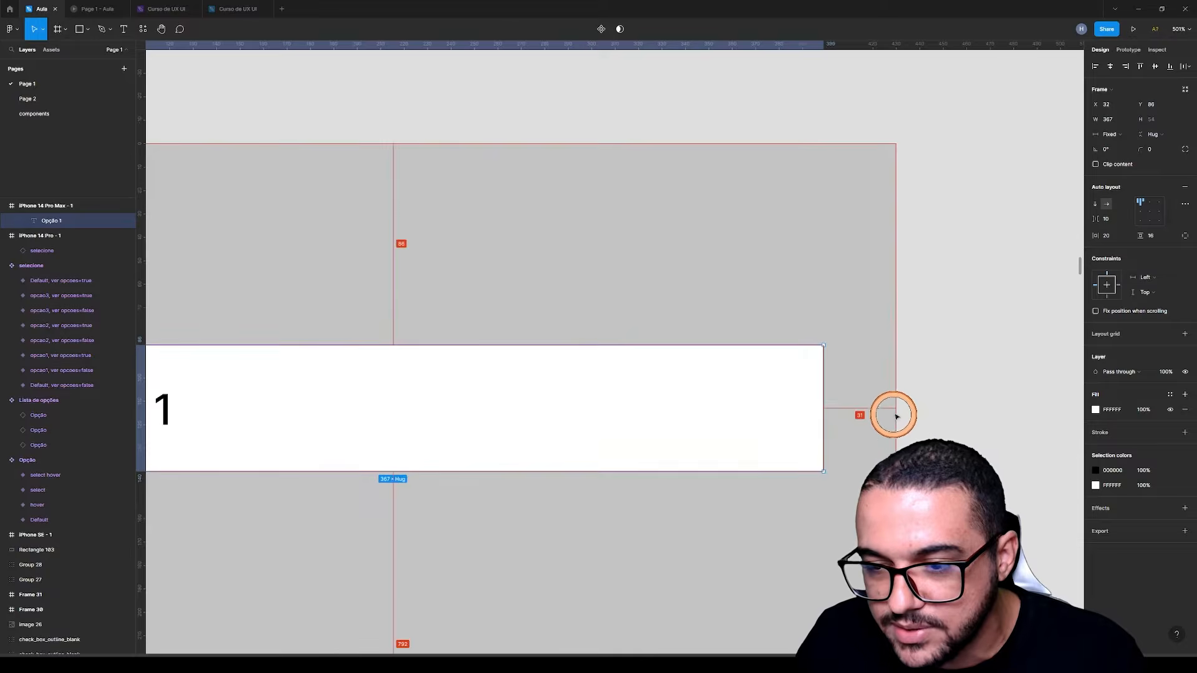
ctrl+scroll(885, 416, up, 5)
ctrl+scroll(818, 414, down, 10)
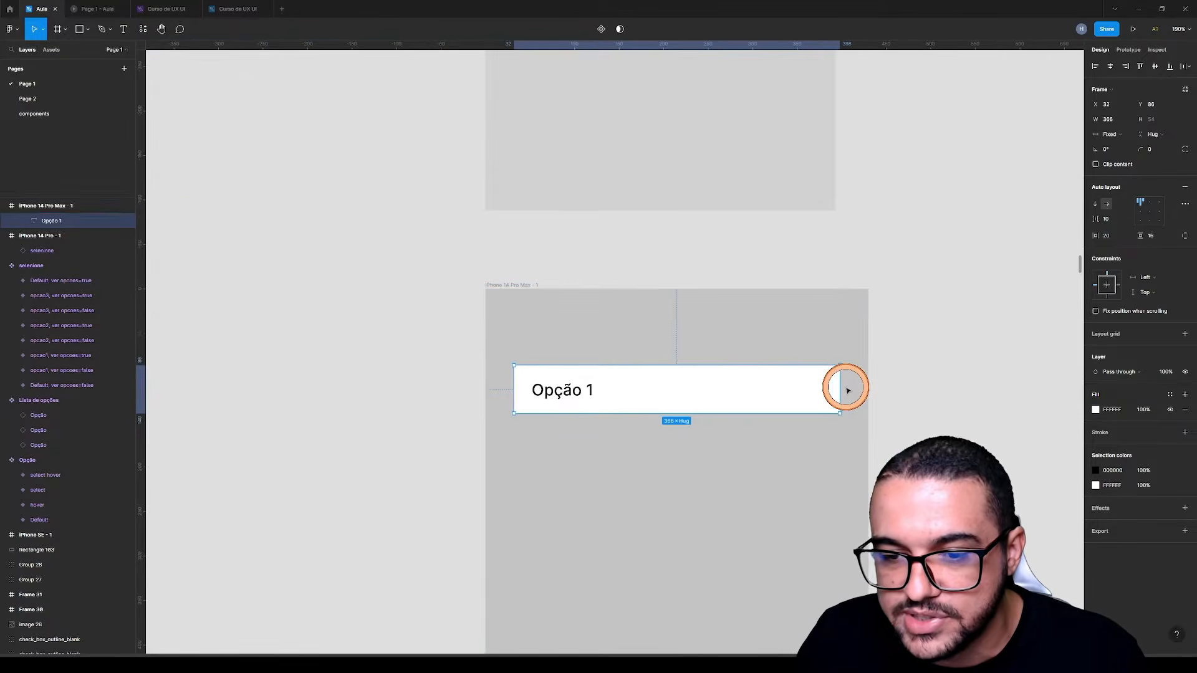
key(alt)
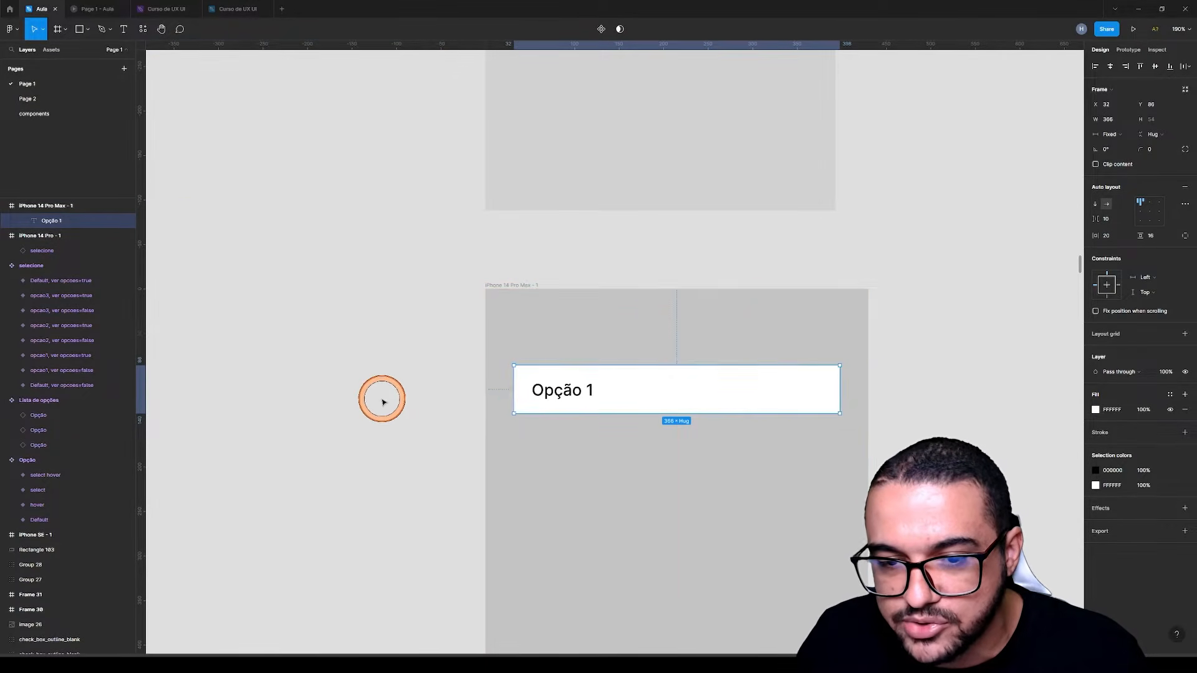
Move the default frame out of the iPhone 14 Pro Max frame onto the empty canvas below the Opção component set
ctrl+scroll(383, 401, down, 4)
click(382, 402)
drag(410, 341, 332, 499)
drag(492, 552, 694, 286)
ctrl+scroll(694, 286, up, 2)
ctrl+scroll(548, 376, up, 2)
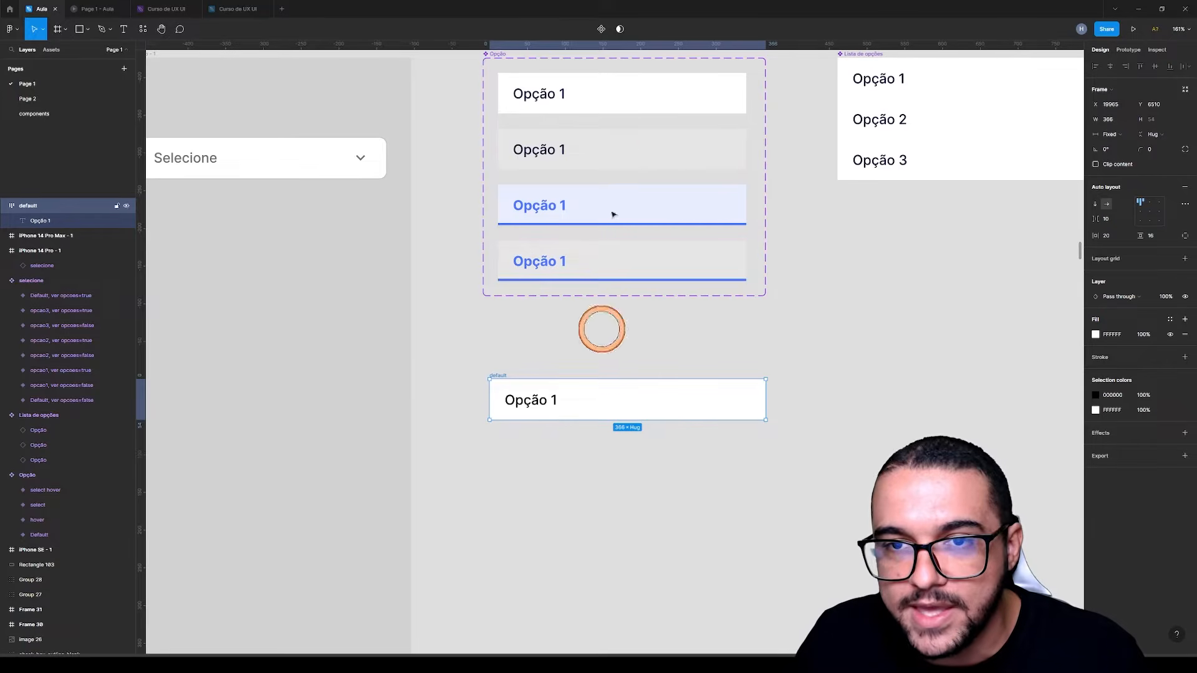
Turn the default frame into a component and add three variants to it
click(601, 29)
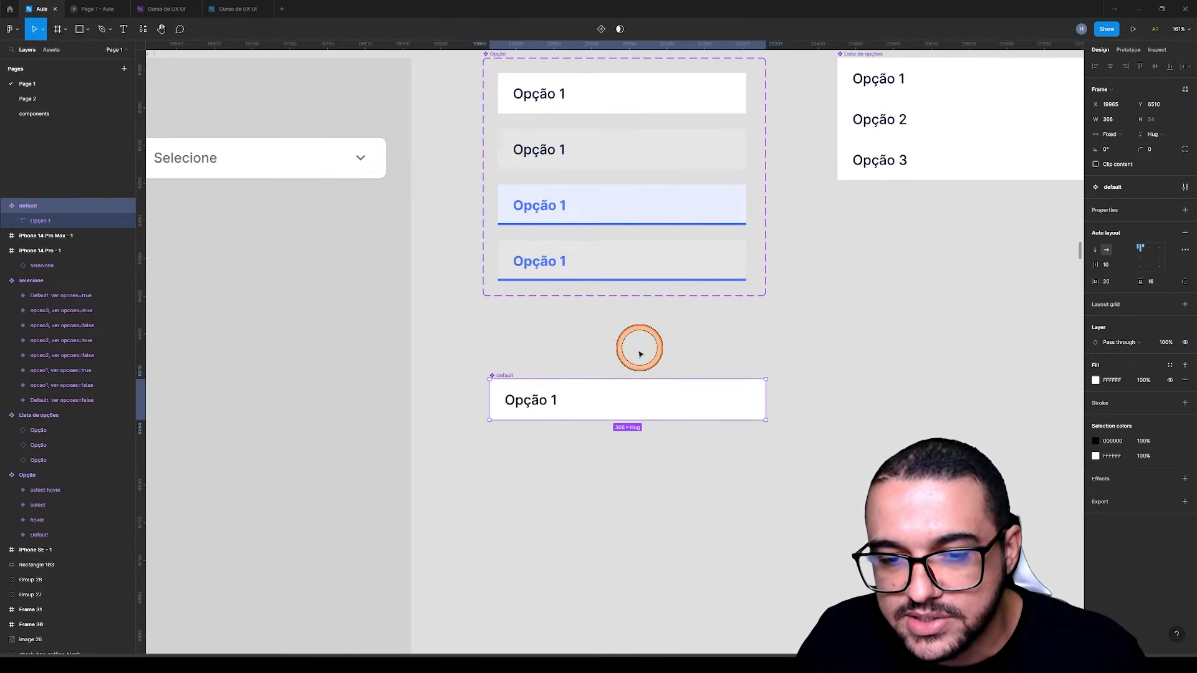
click(618, 361)
click(537, 377)
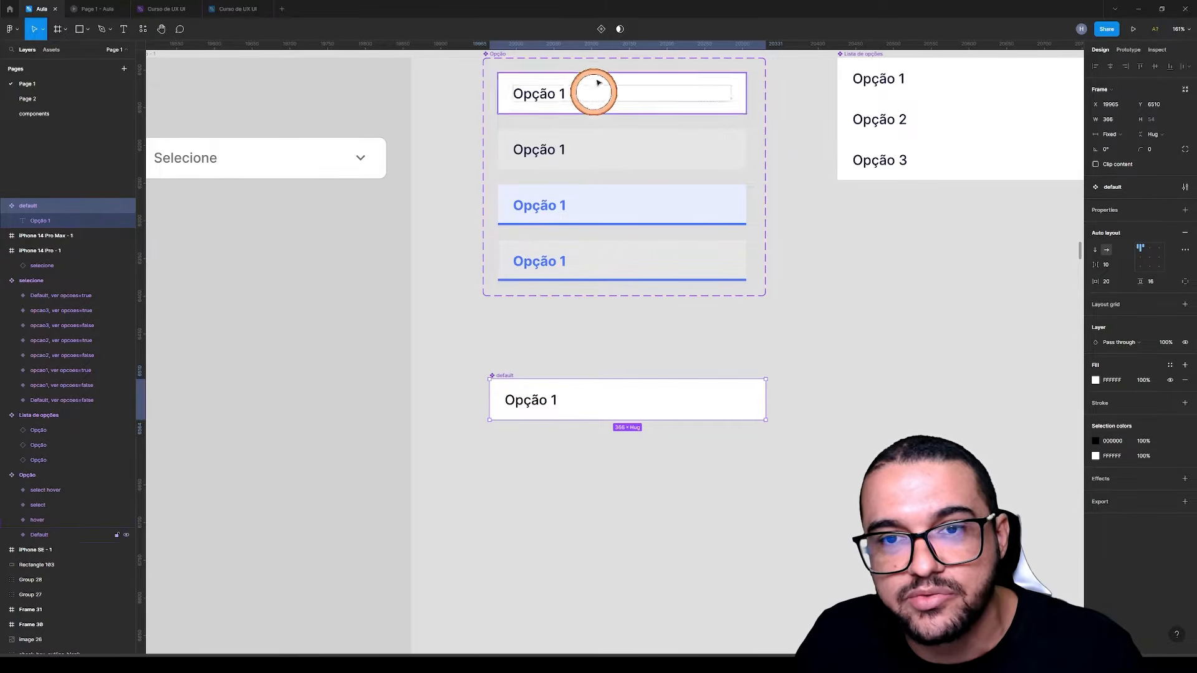
click(602, 31)
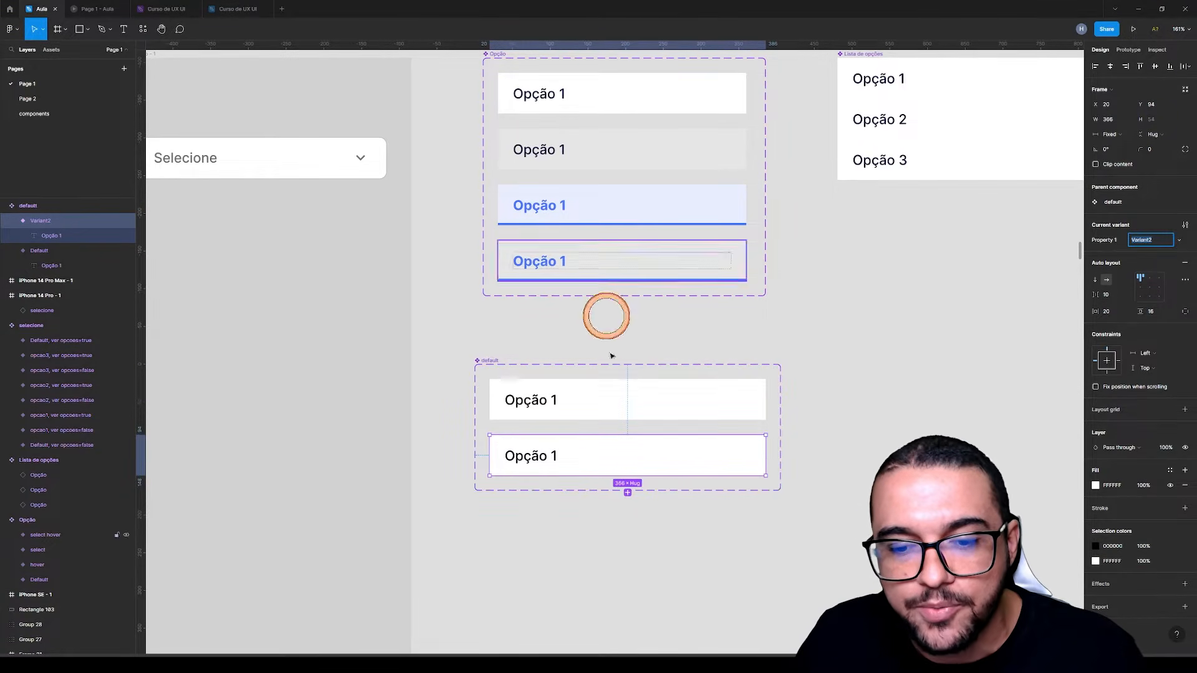
scroll(692, 462, down, 1)
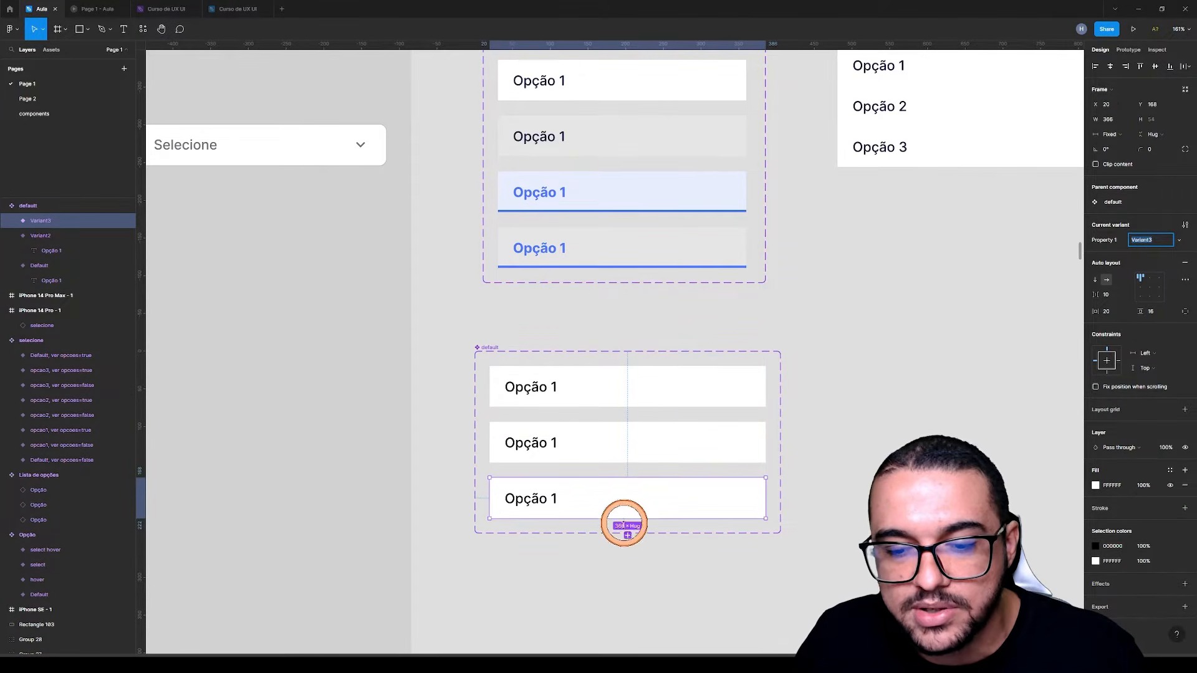
click(627, 534)
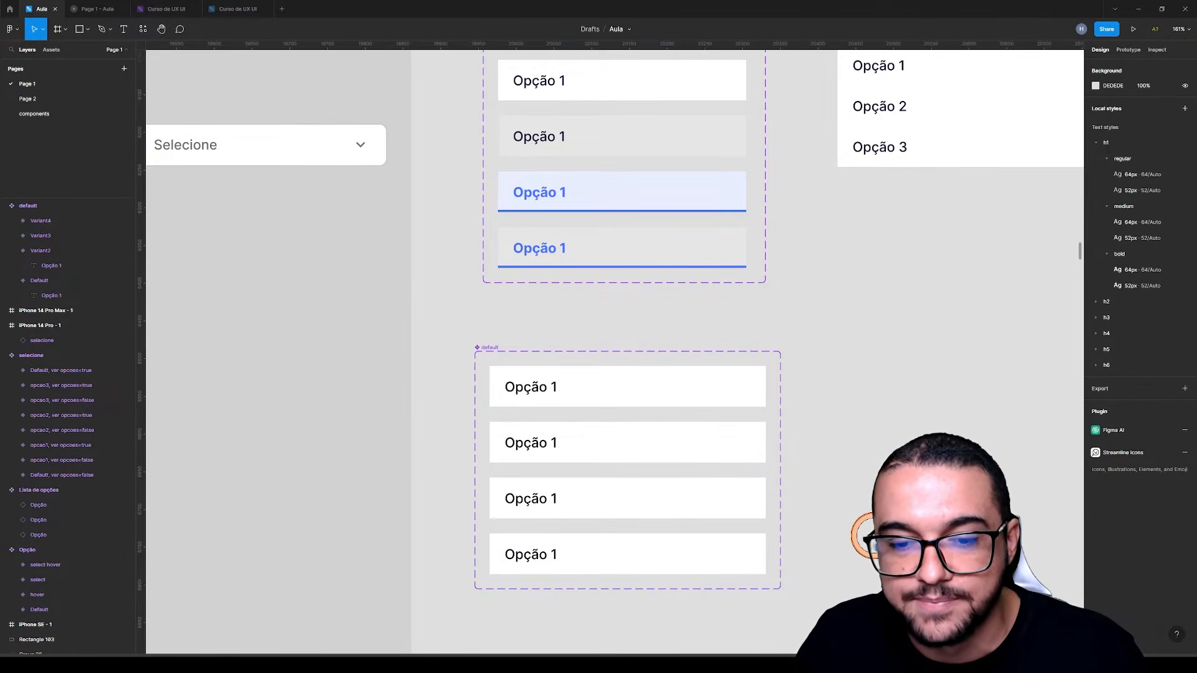
Review the four variants of the new default set one by one, along with the Default variant of the Opção set
click(586, 380)
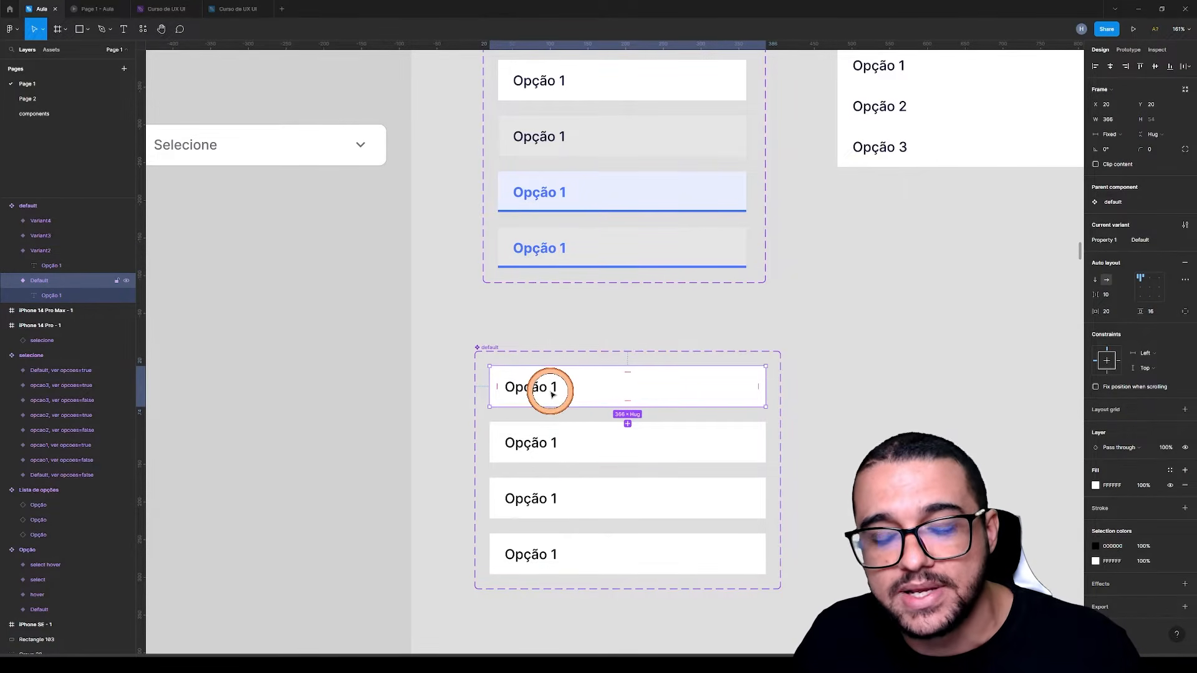
click(557, 437)
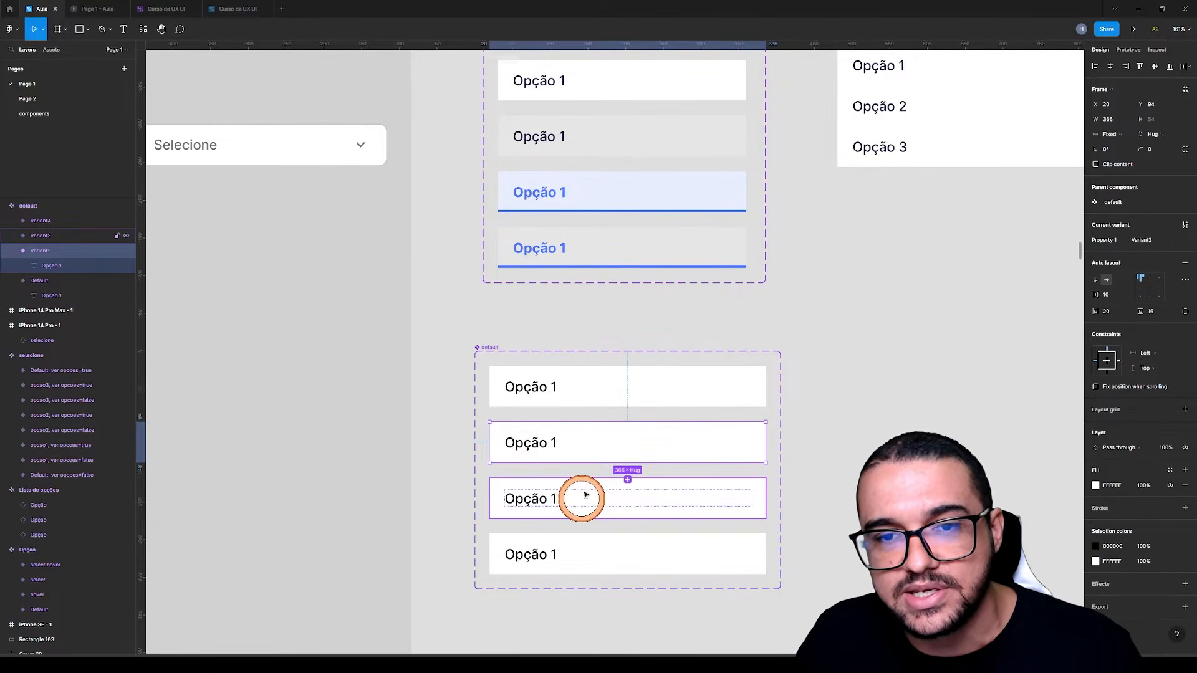
click(593, 428)
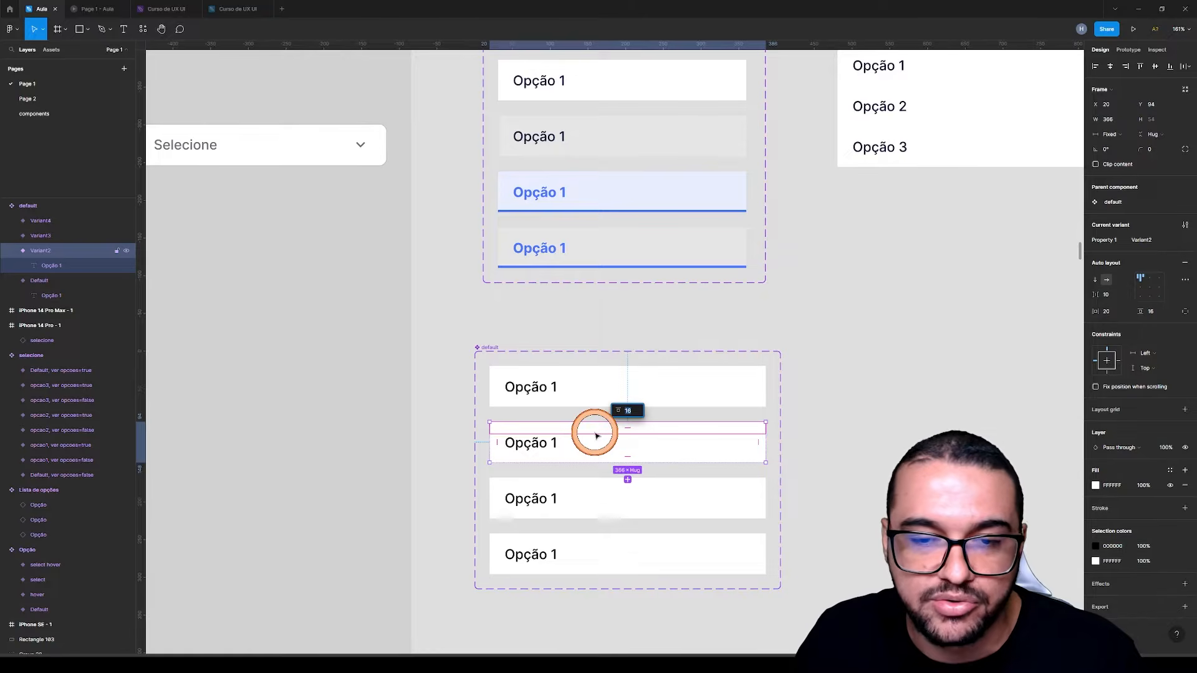
click(601, 509)
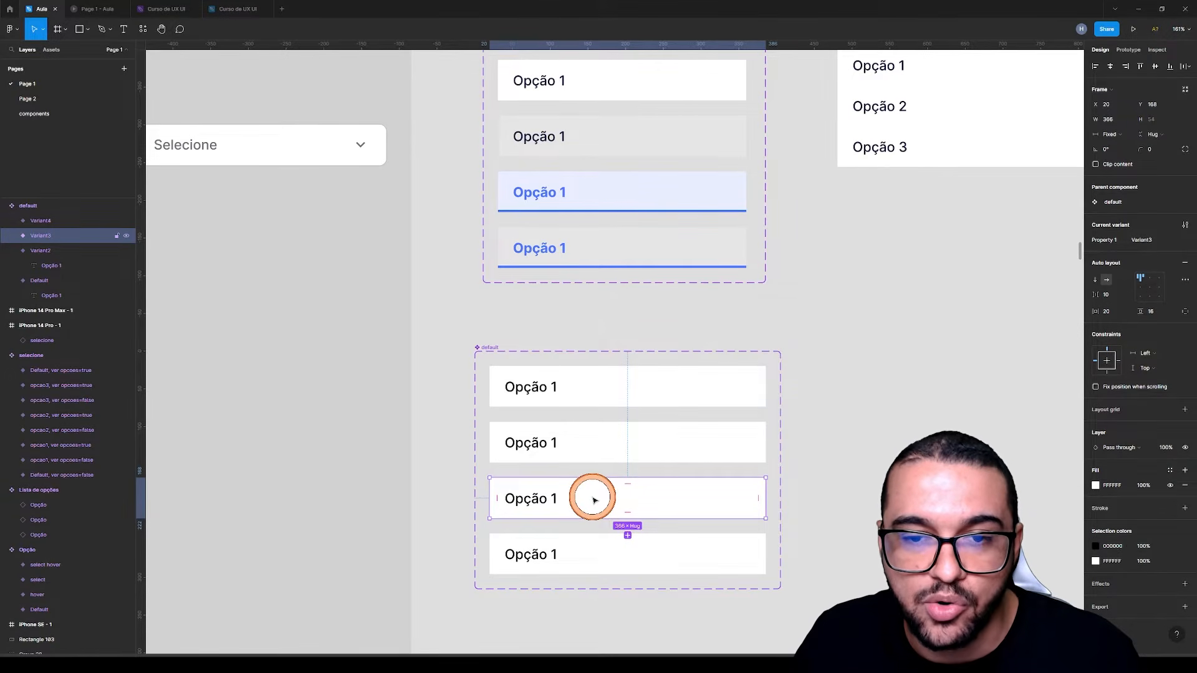
click(569, 537)
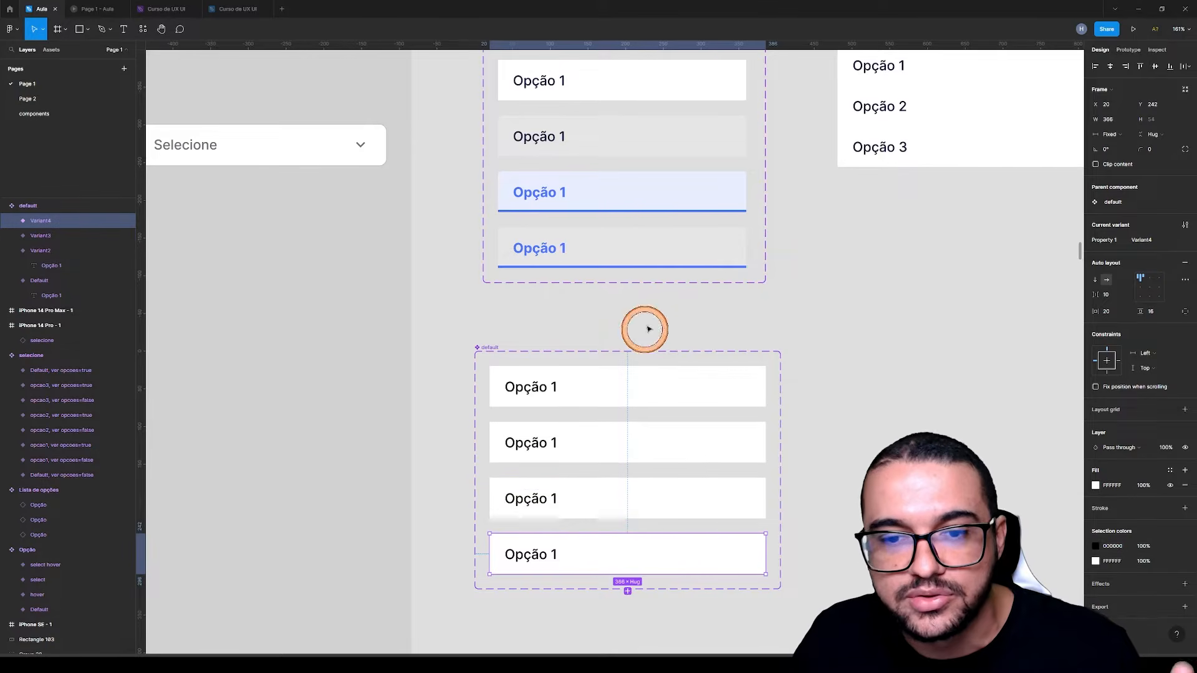
click(897, 442)
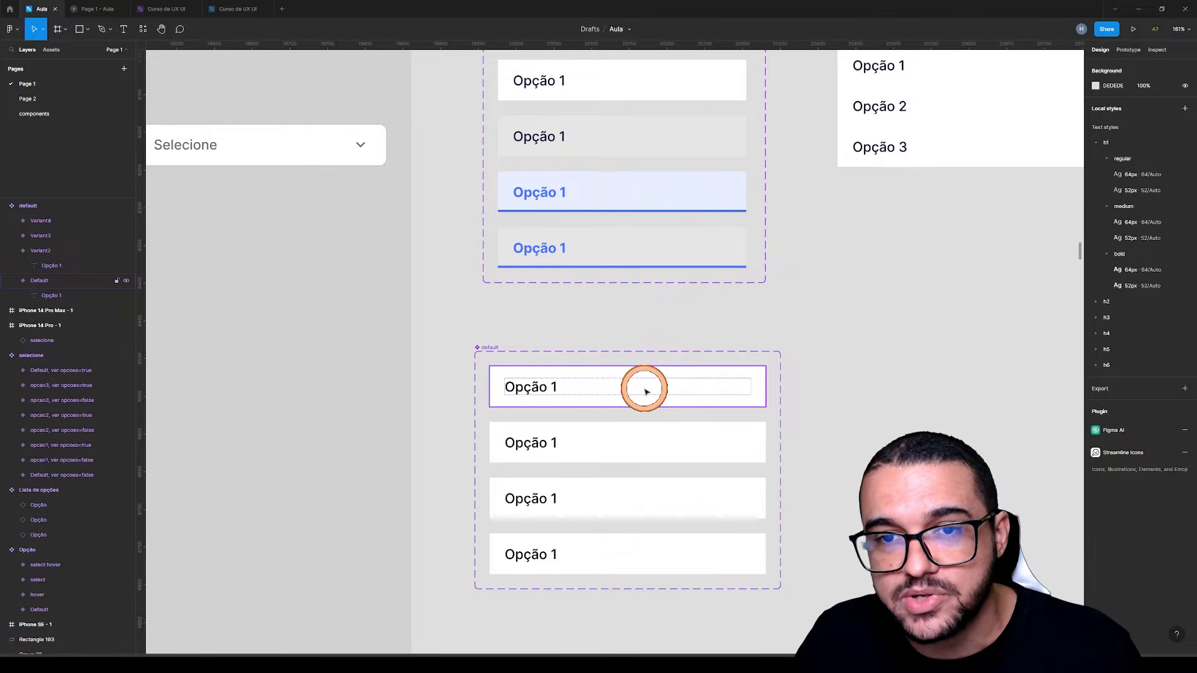
click(608, 75)
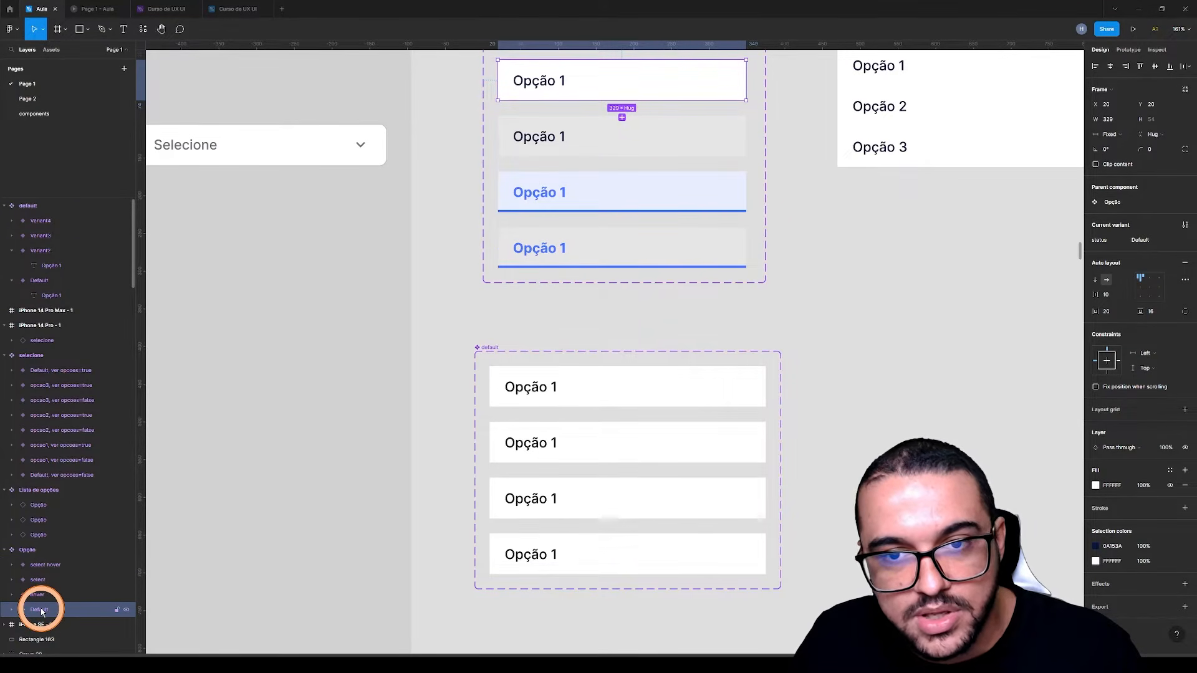
Add a black 000000 fill at 10% opacity over the white fill of the new set's second variant
click(642, 430)
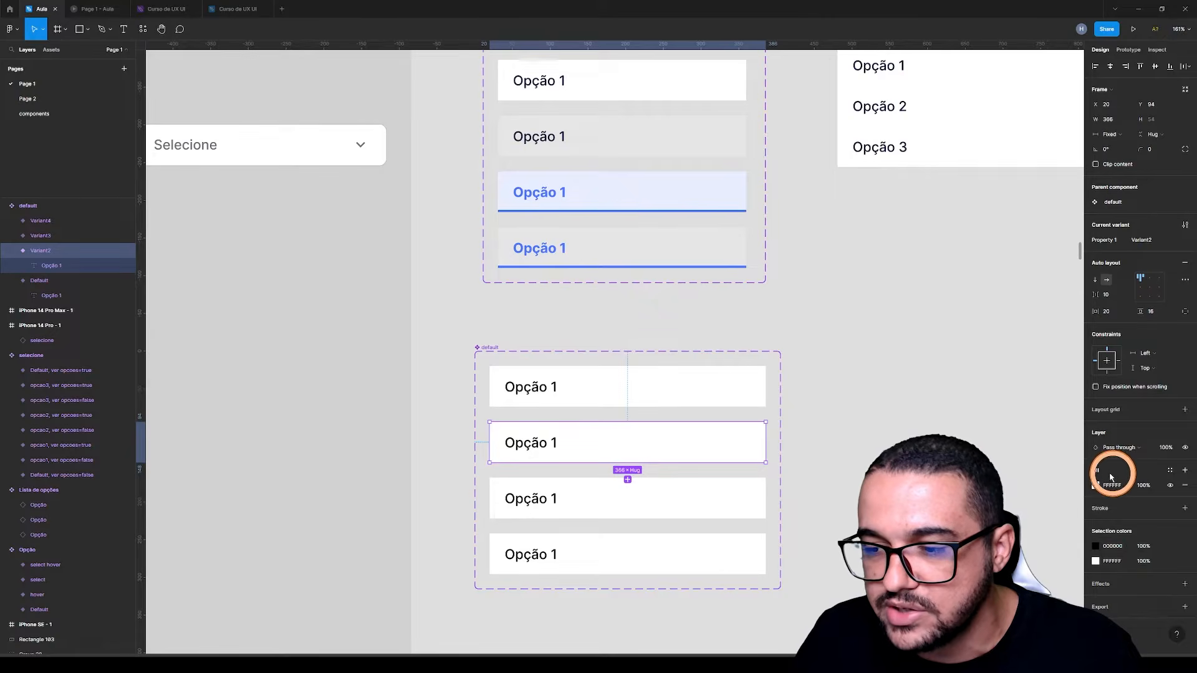
click(1186, 470)
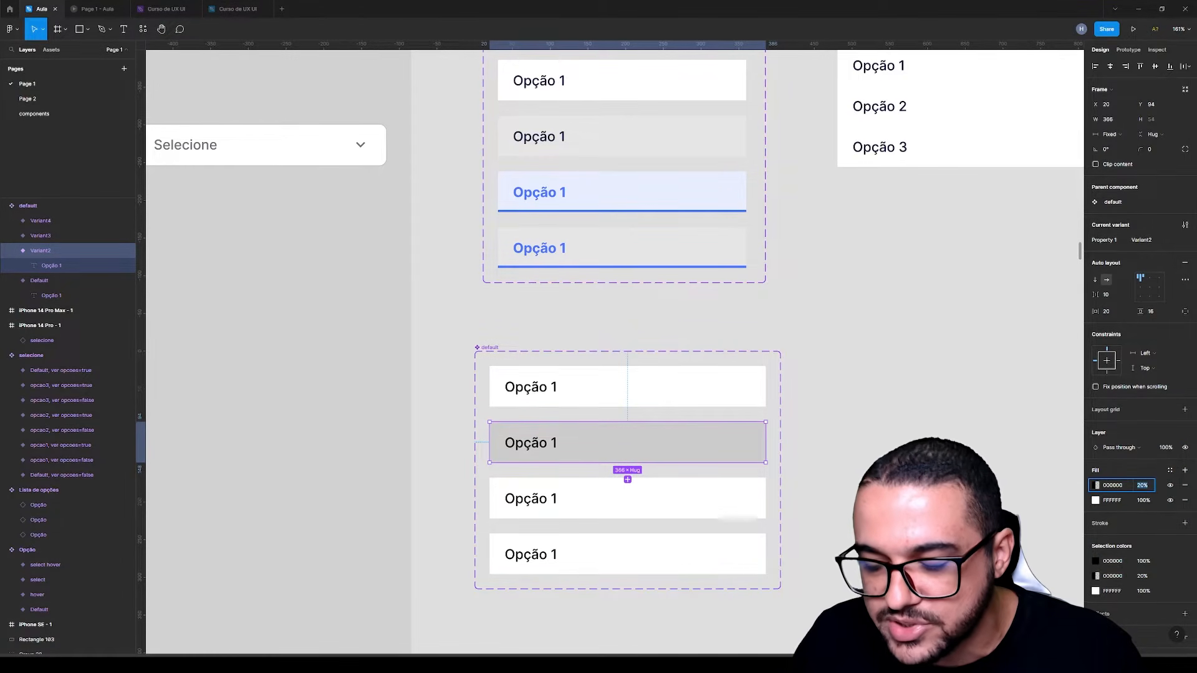
key(Return)
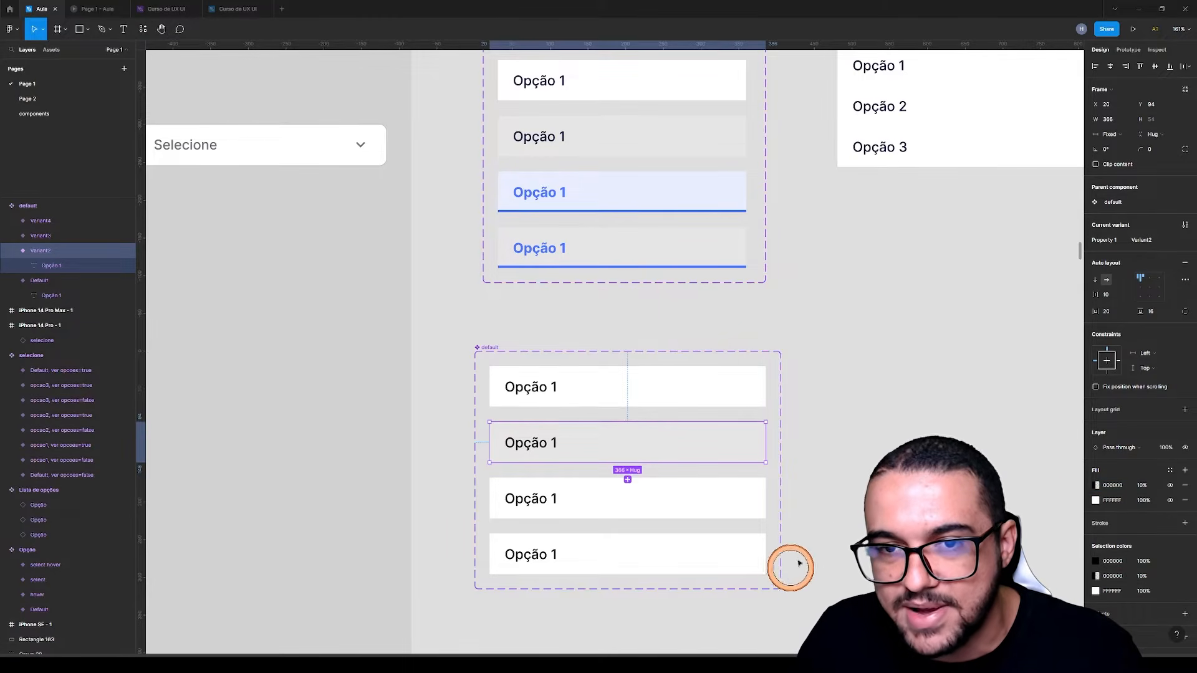
Darken the page background to the grey A9A9A9
click(852, 387)
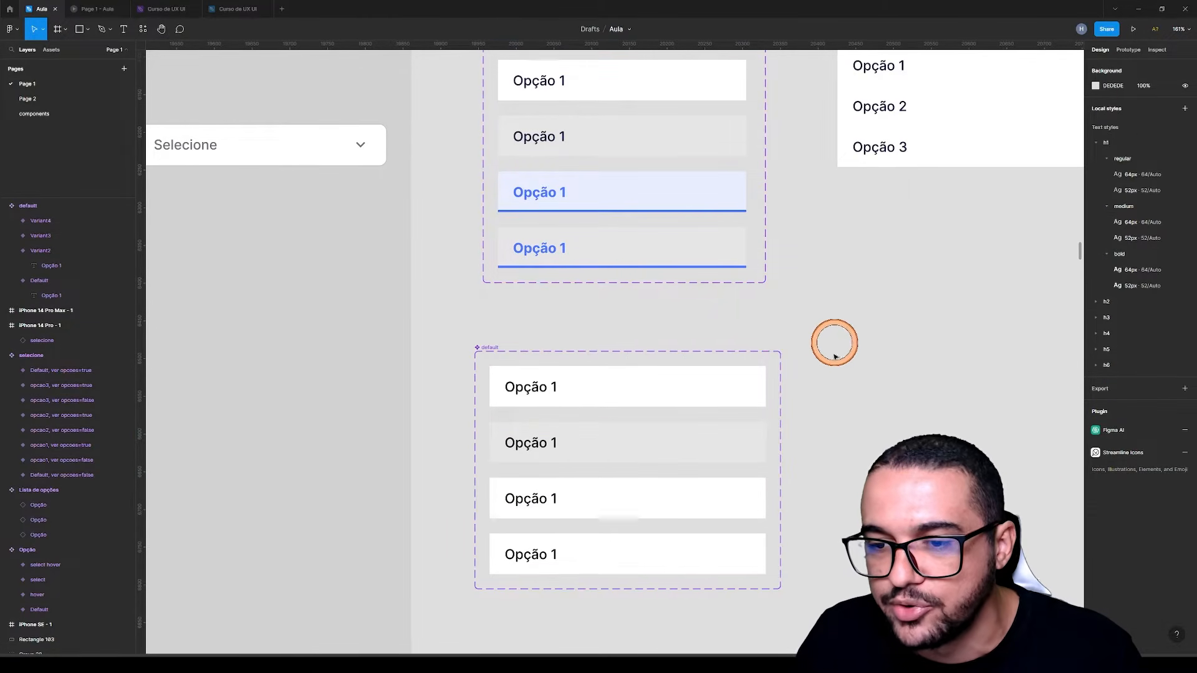
click(1095, 87)
drag(977, 124, 974, 141)
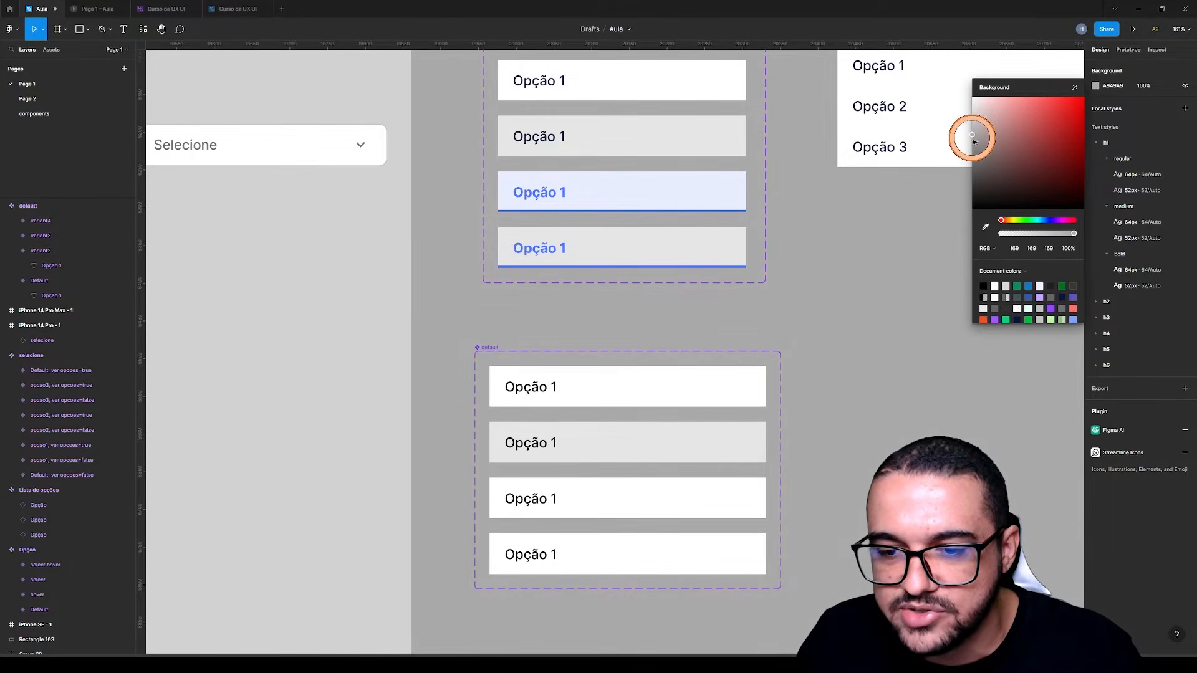
Set the Opção 1 text in the new set's third variant to Bold
click(589, 184)
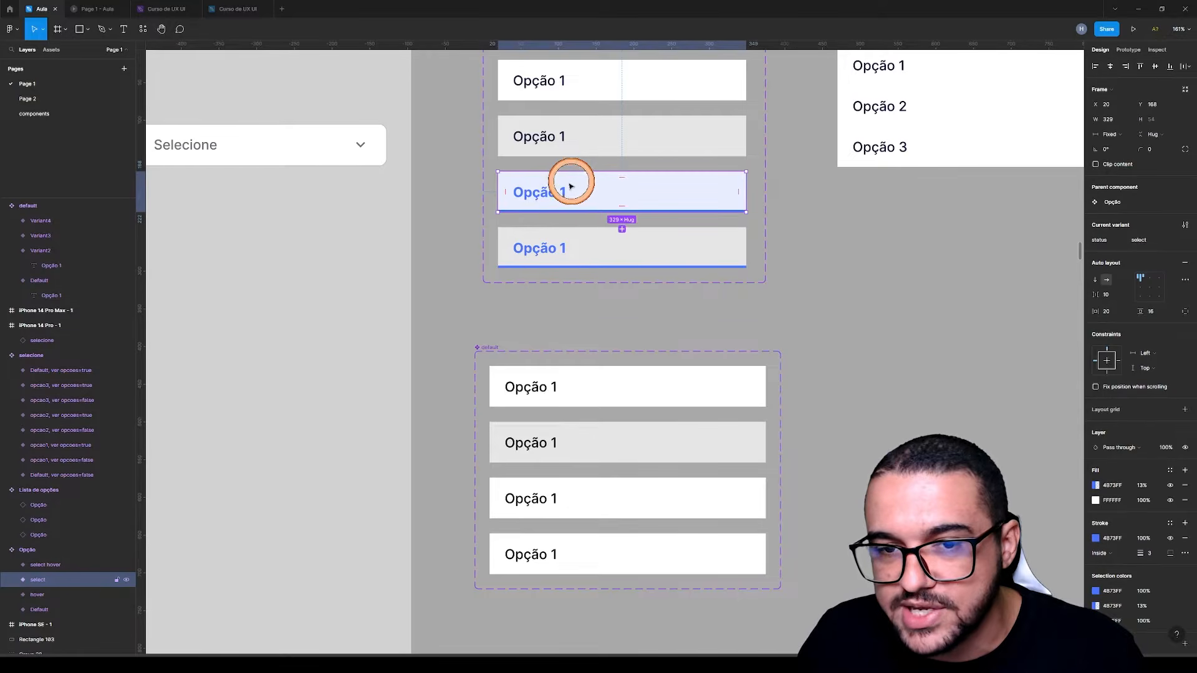
click(527, 505)
click(529, 505)
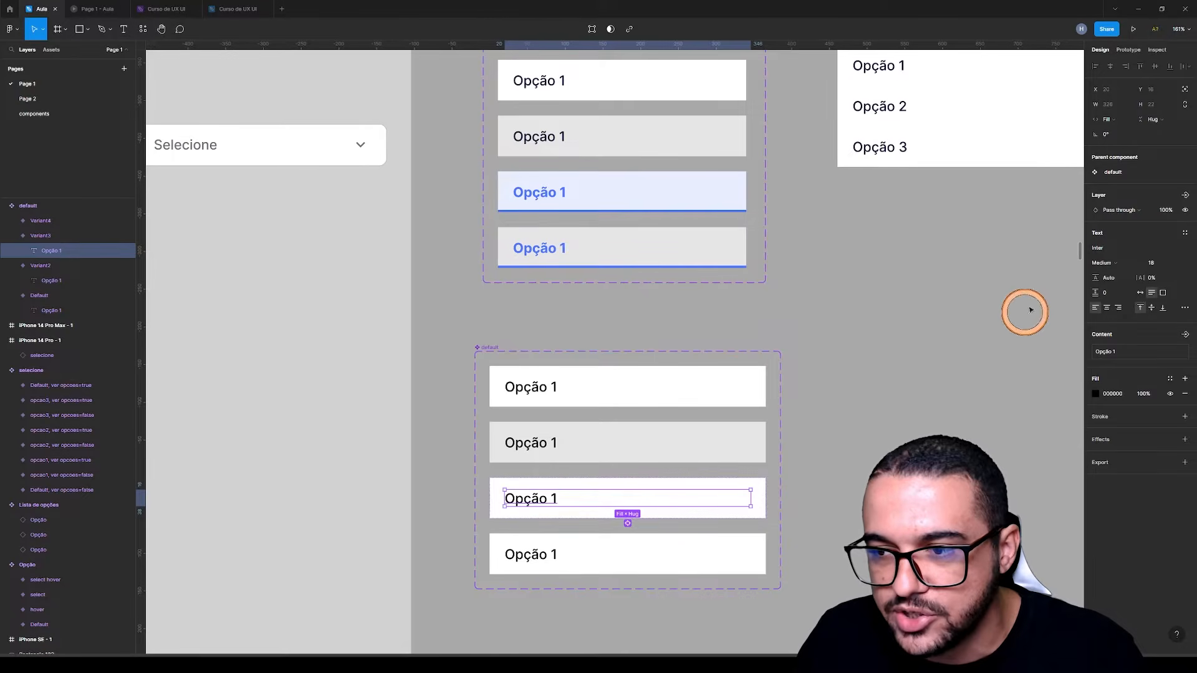
click(1106, 262)
click(1114, 286)
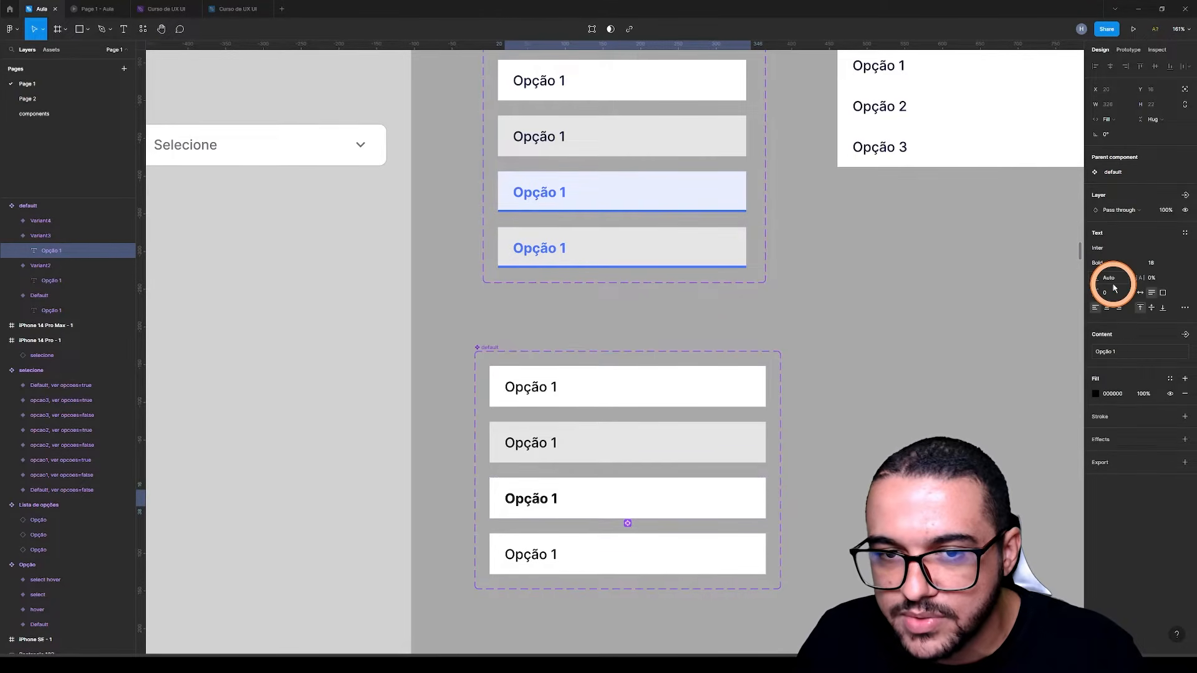
Recolour the third variant's Opção 1 text with the blue sampled from the select variant's text in the Opção set
click(1095, 394)
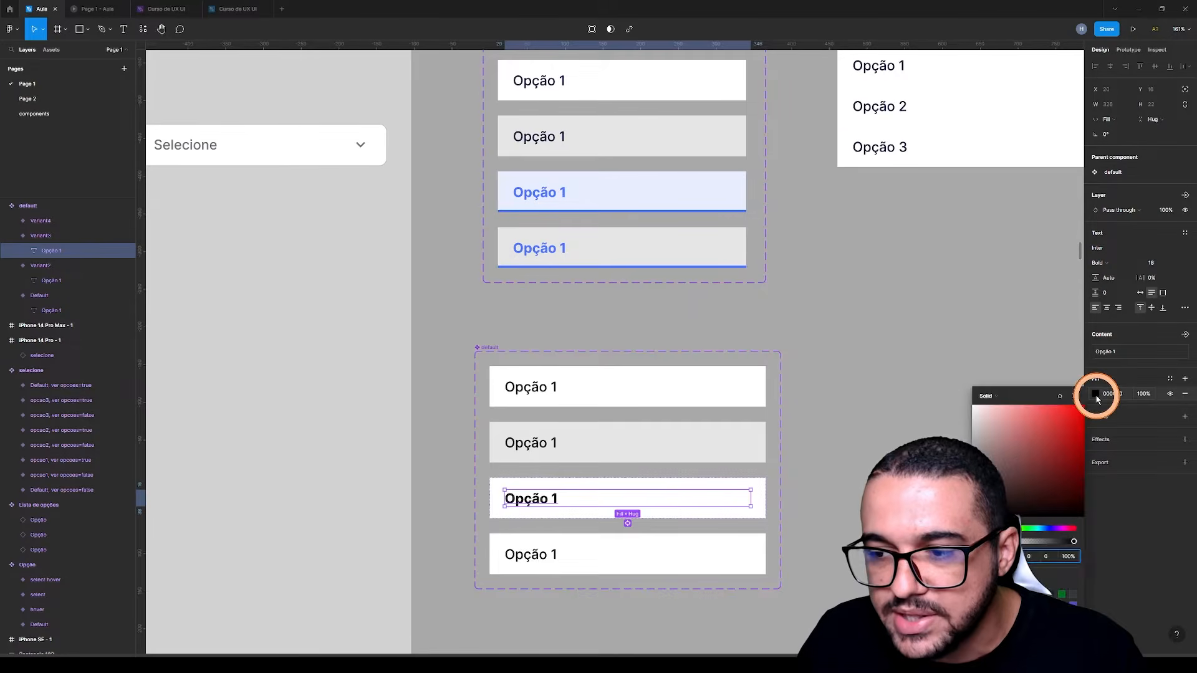
click(1042, 529)
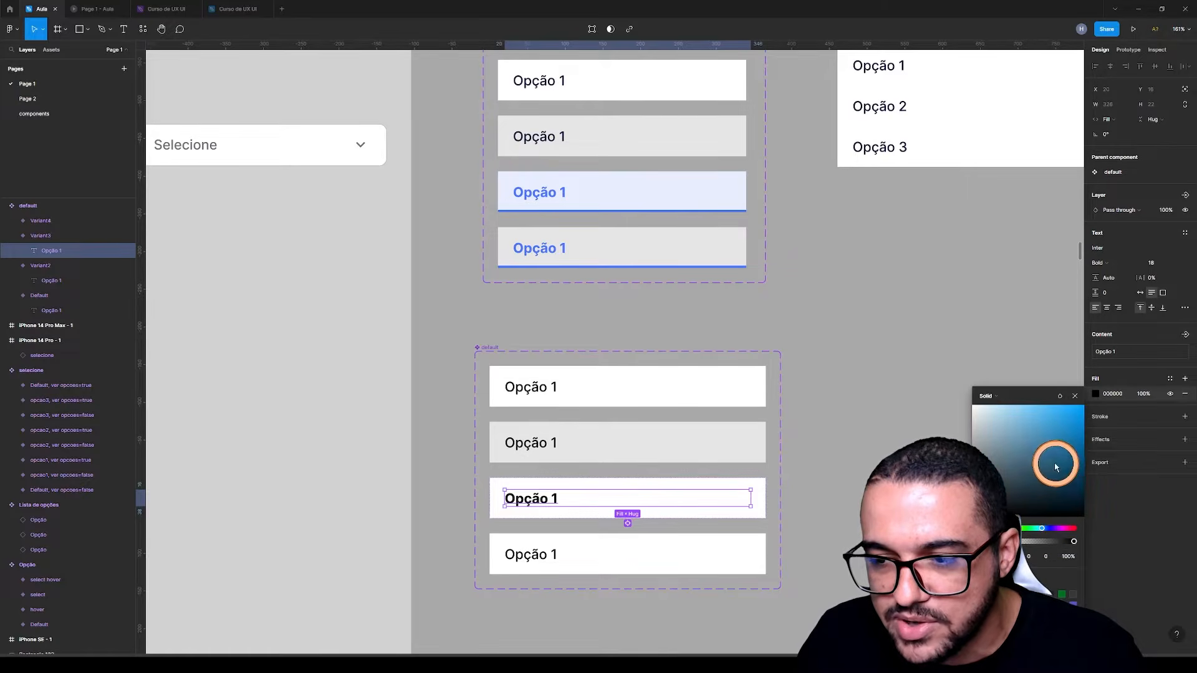
drag(1056, 468, 1054, 441)
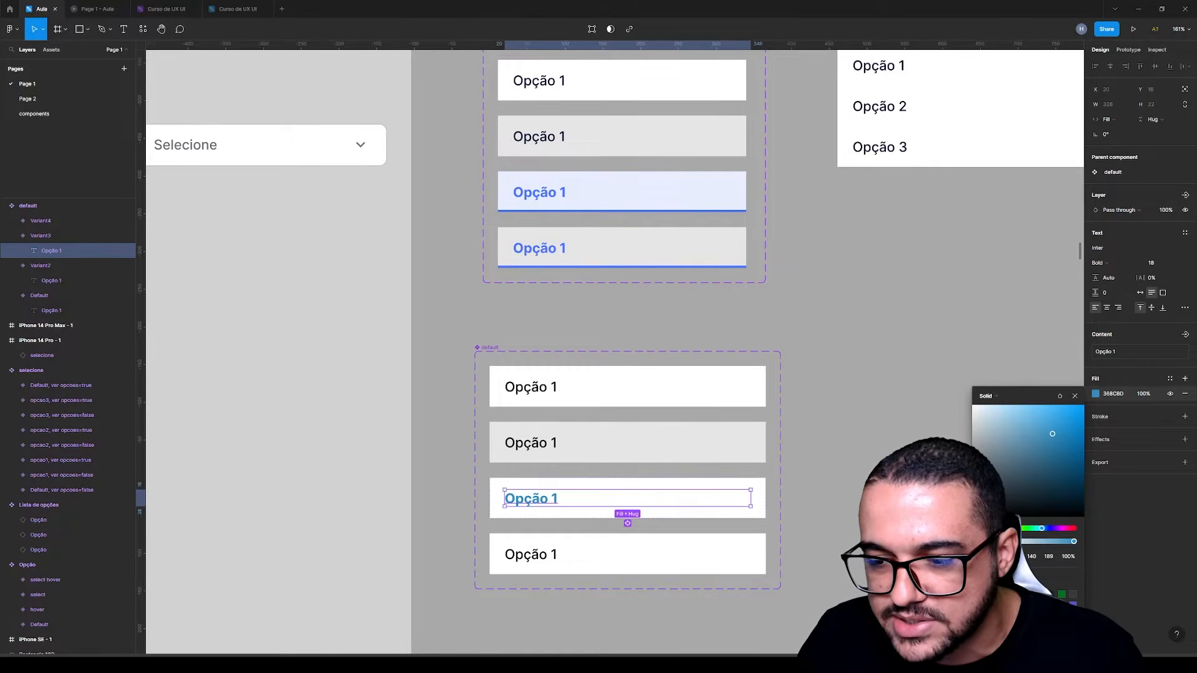
key(i)
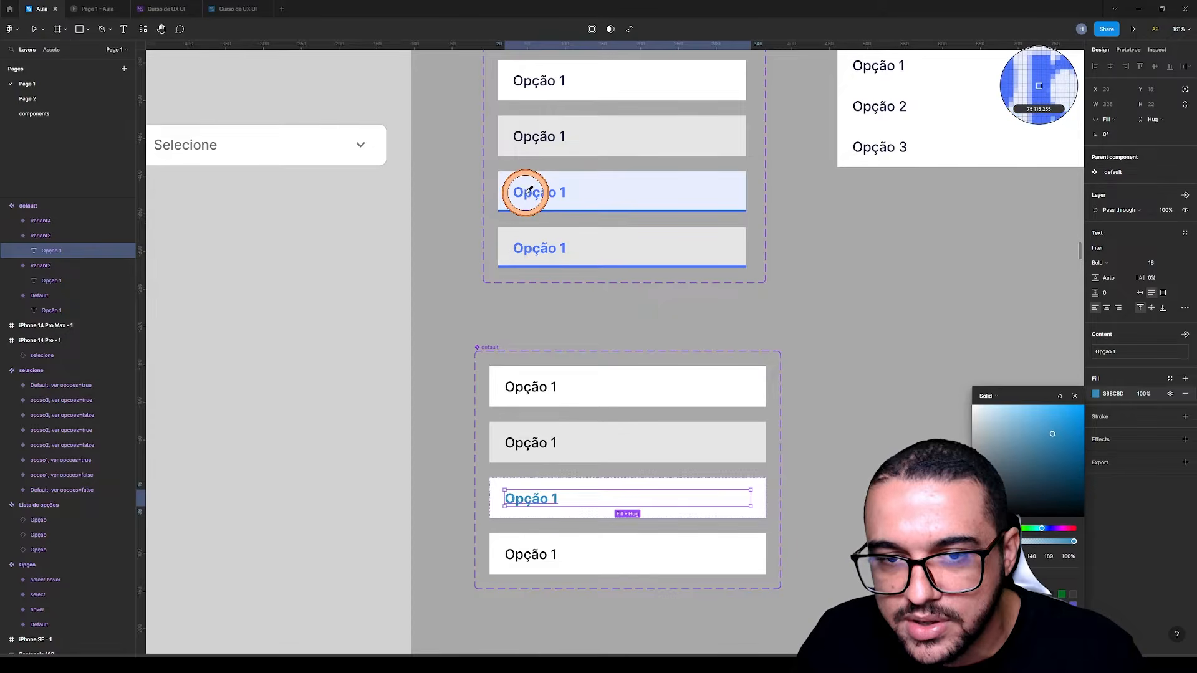
click(528, 190)
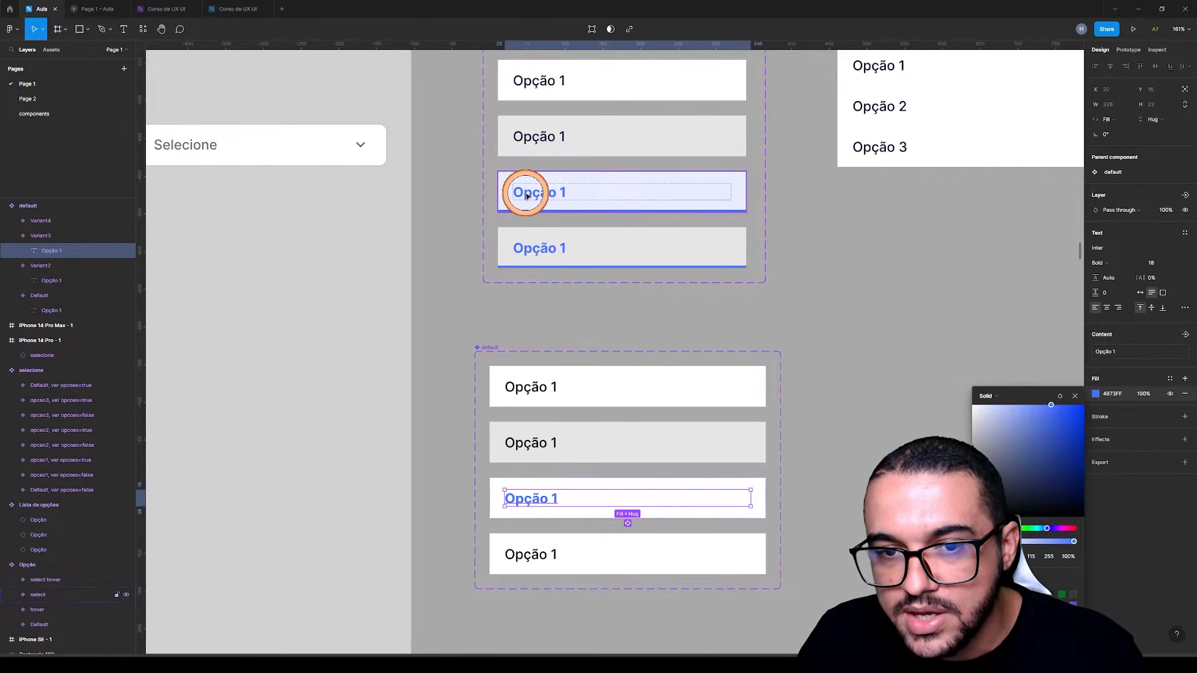
click(889, 259)
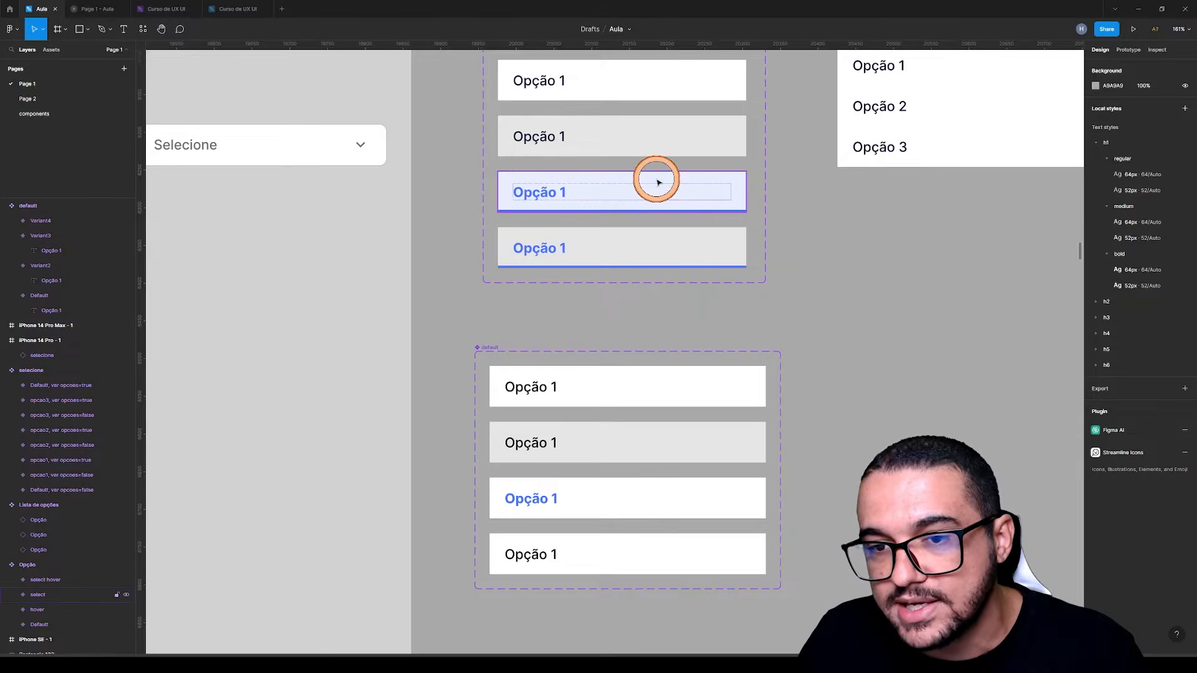
Add a stroke on only the bottom side of the new set's third variant, following the select variant in the Opção set
click(595, 192)
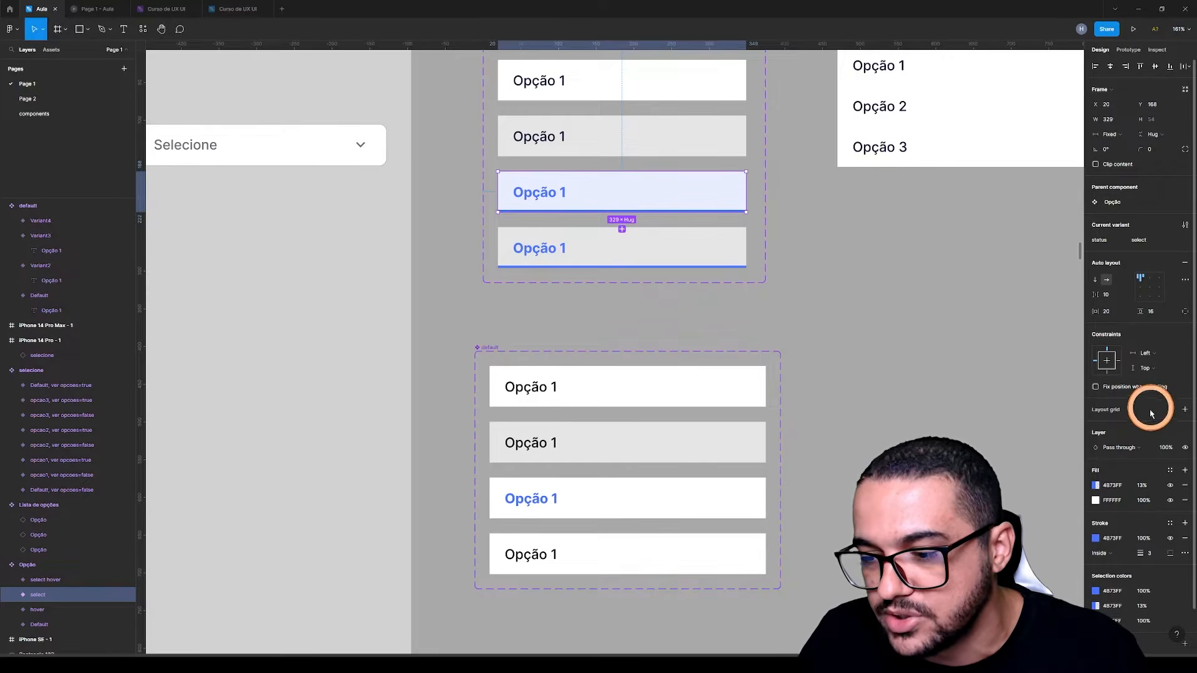
scroll(1118, 455, down, 1)
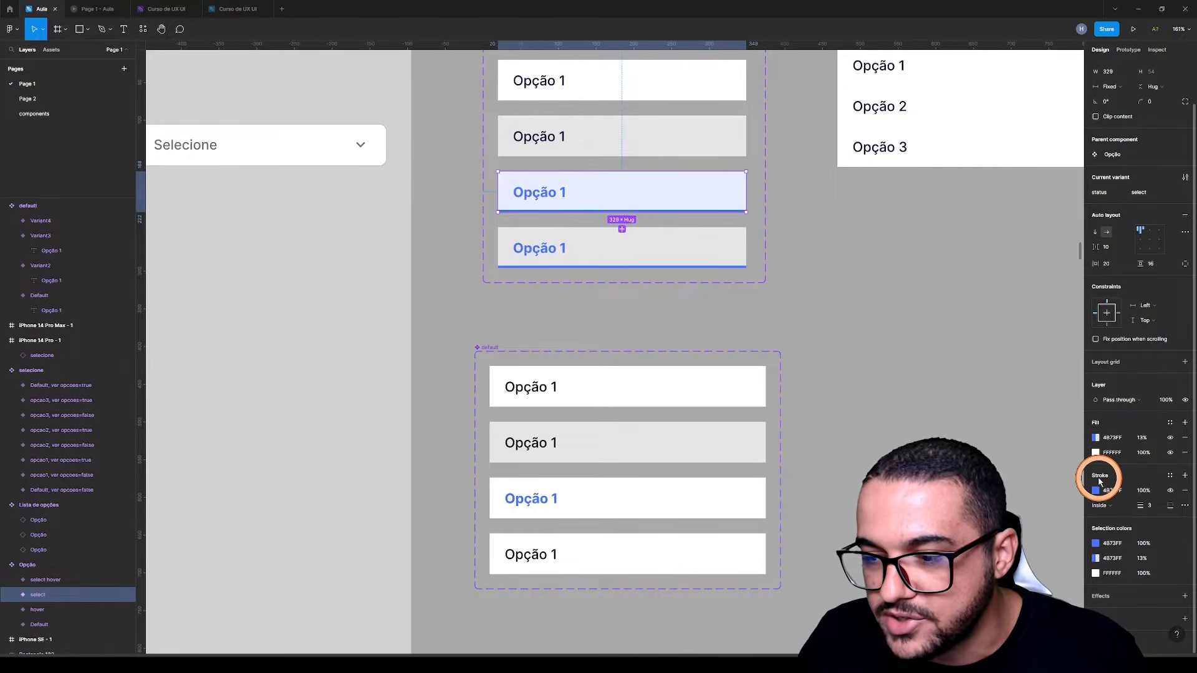
click(667, 504)
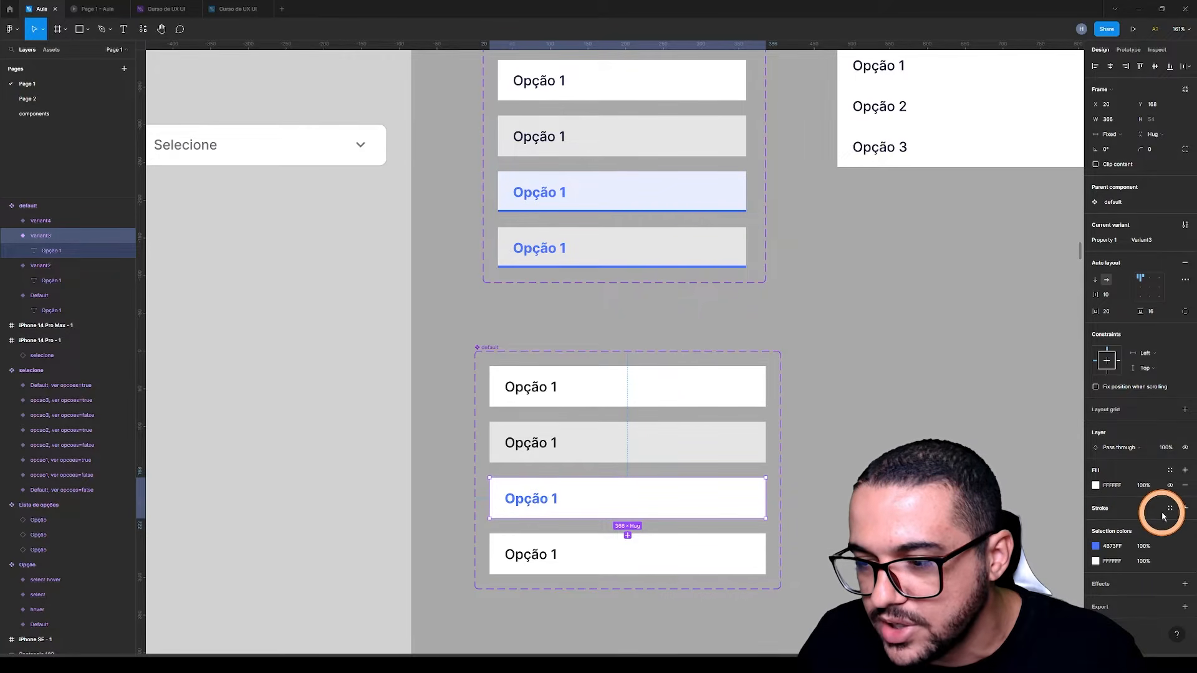
click(1185, 509)
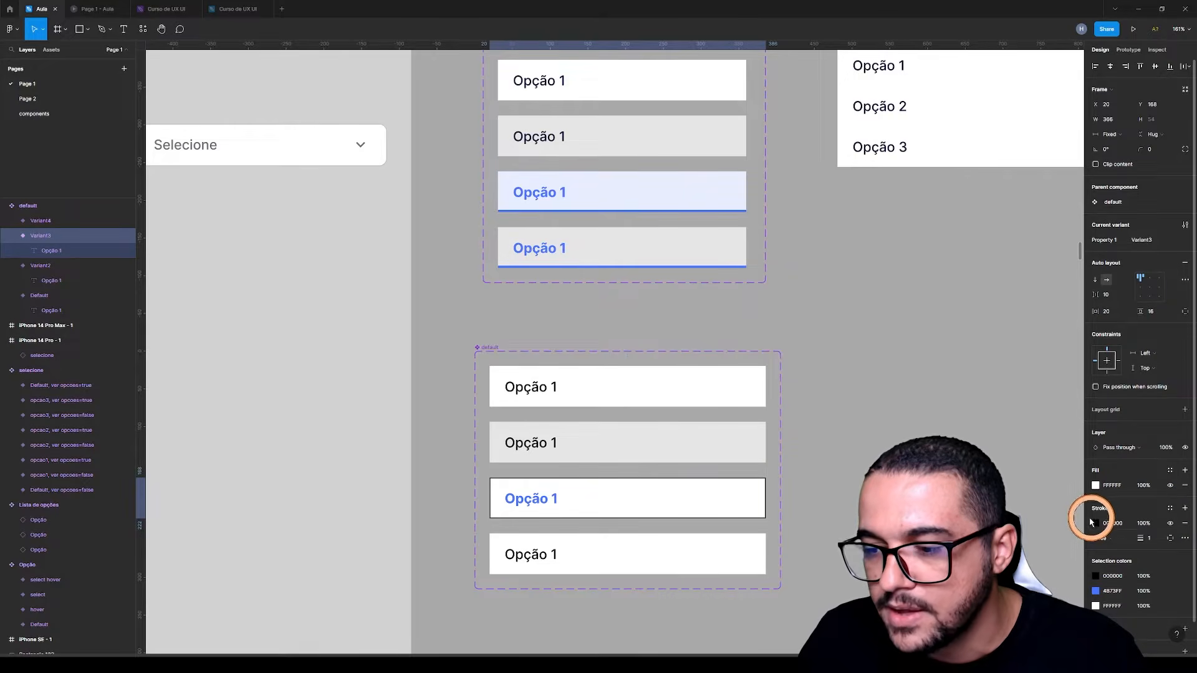
click(1169, 540)
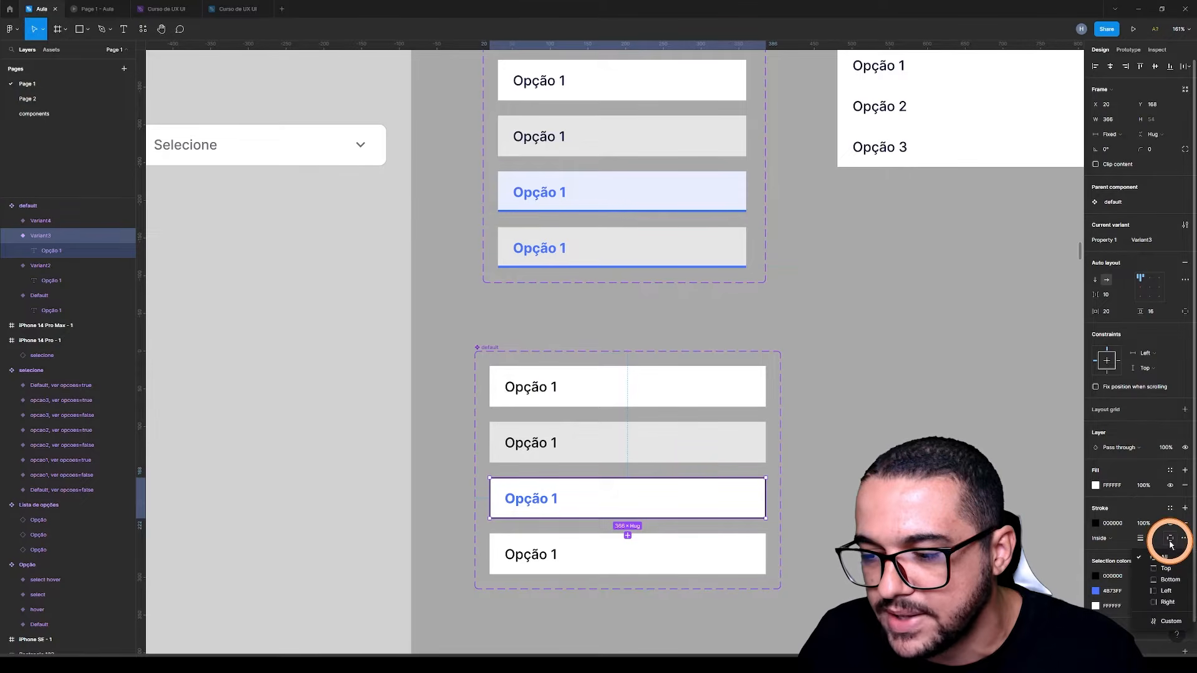
click(1164, 581)
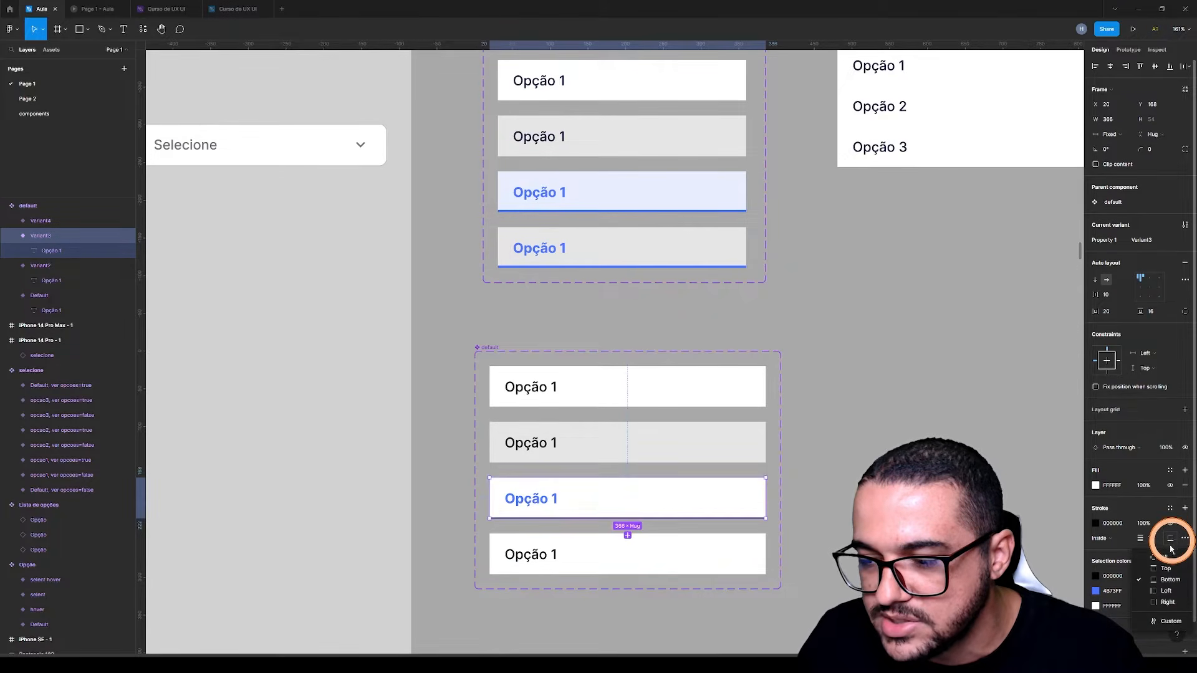
Set the third variant's bottom stroke weight to 3, matching the select variant in the Opção set
click(665, 187)
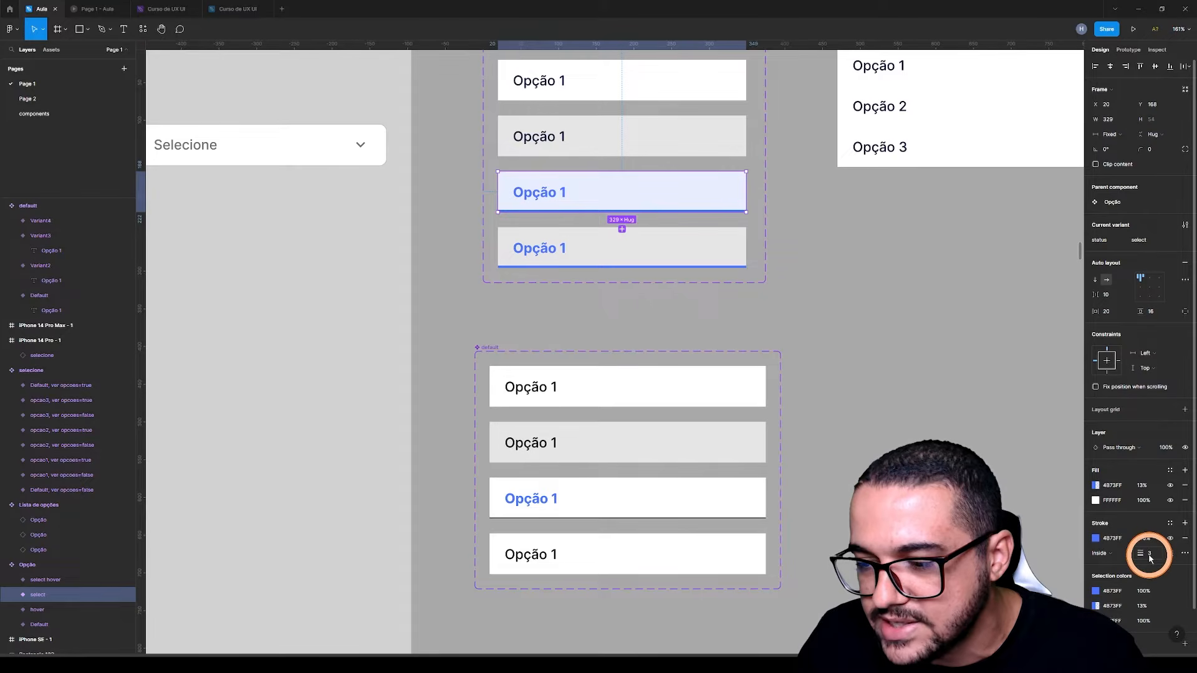
click(657, 497)
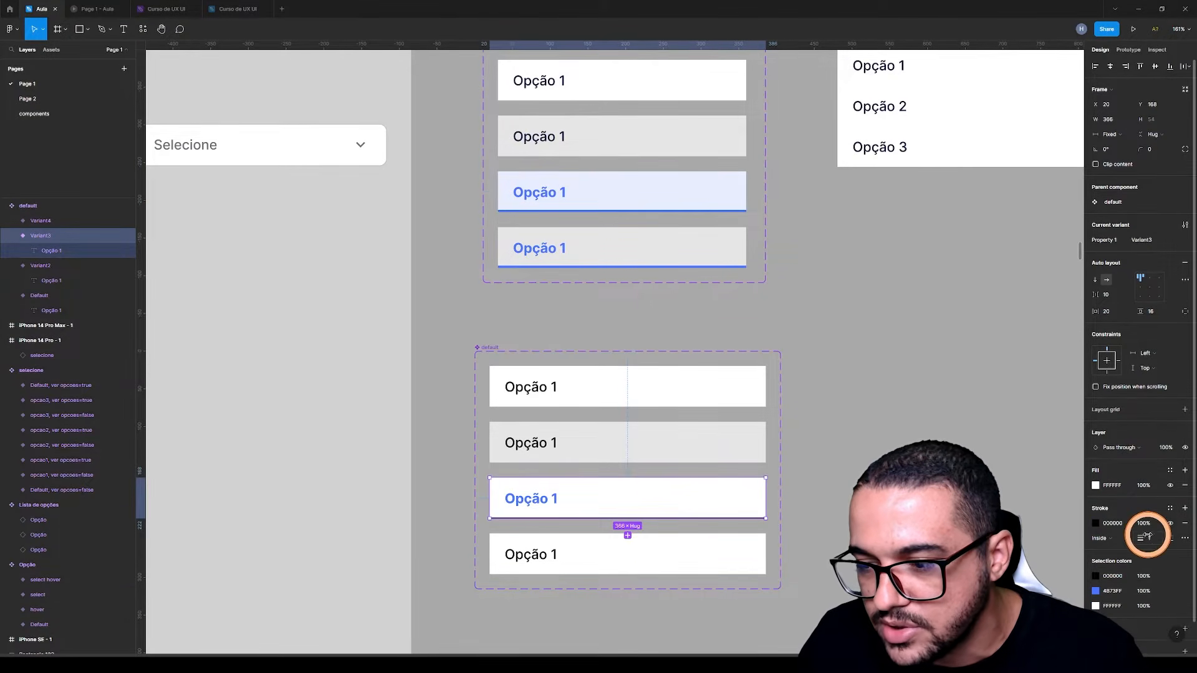
text(3)
key(Return)
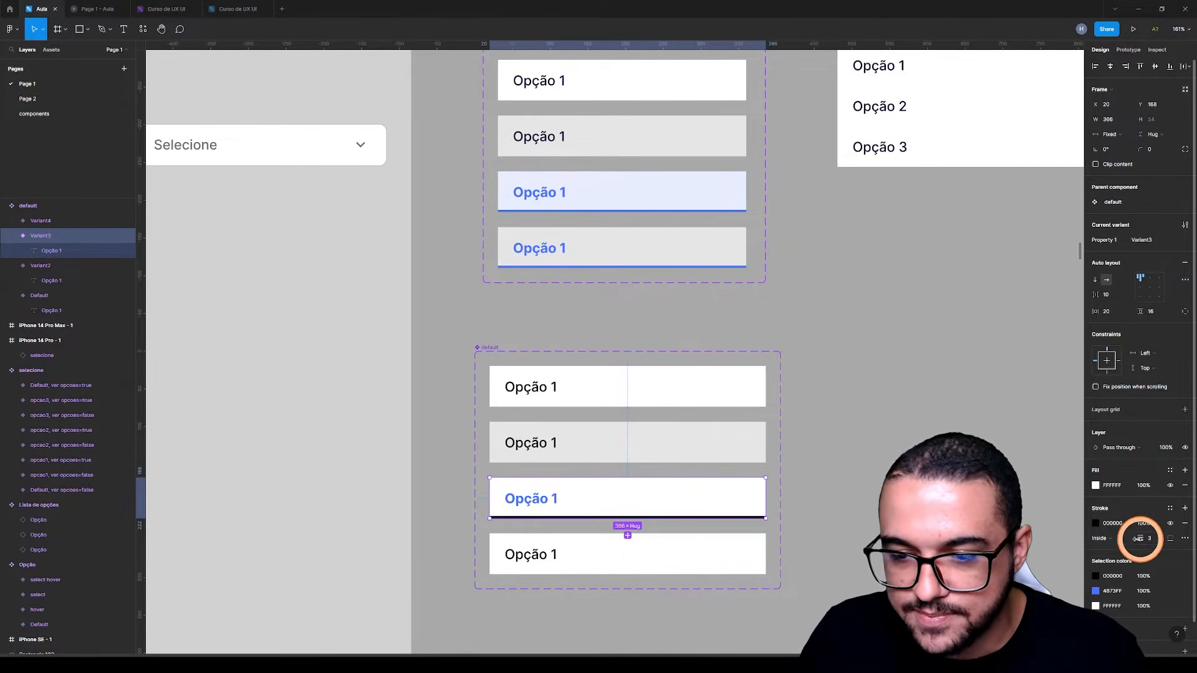
Recolour the third variant's bottom stroke with the blue sampled from its own Opção 1 text
click(1097, 523)
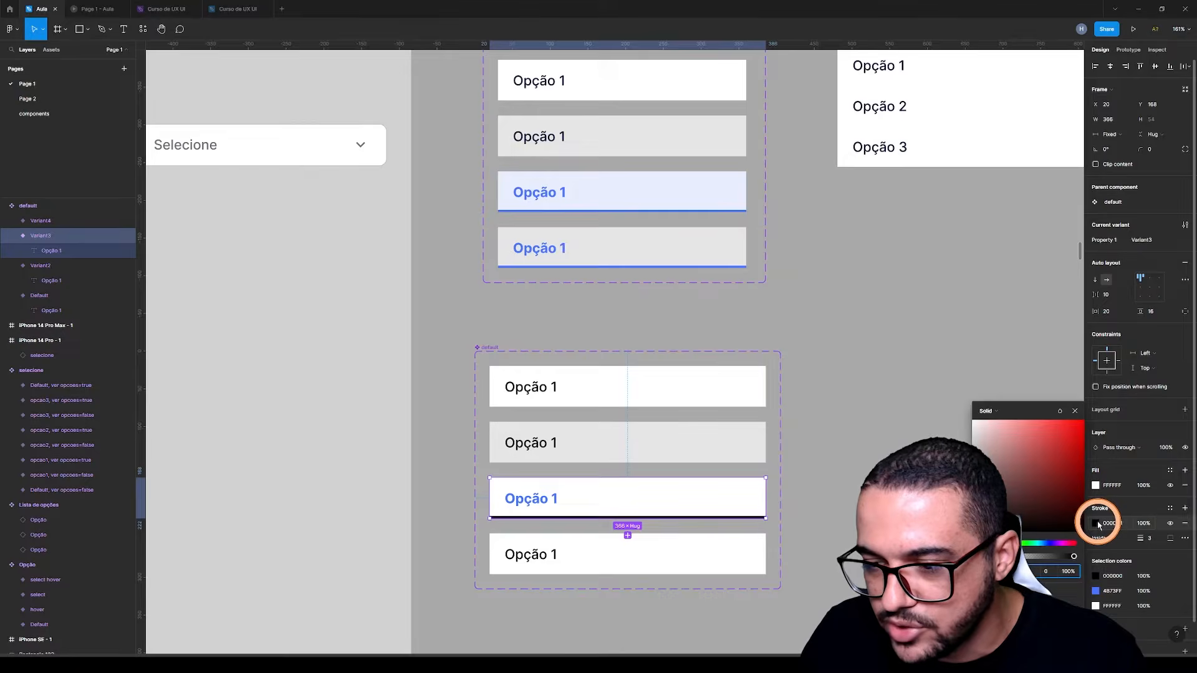
click(985, 550)
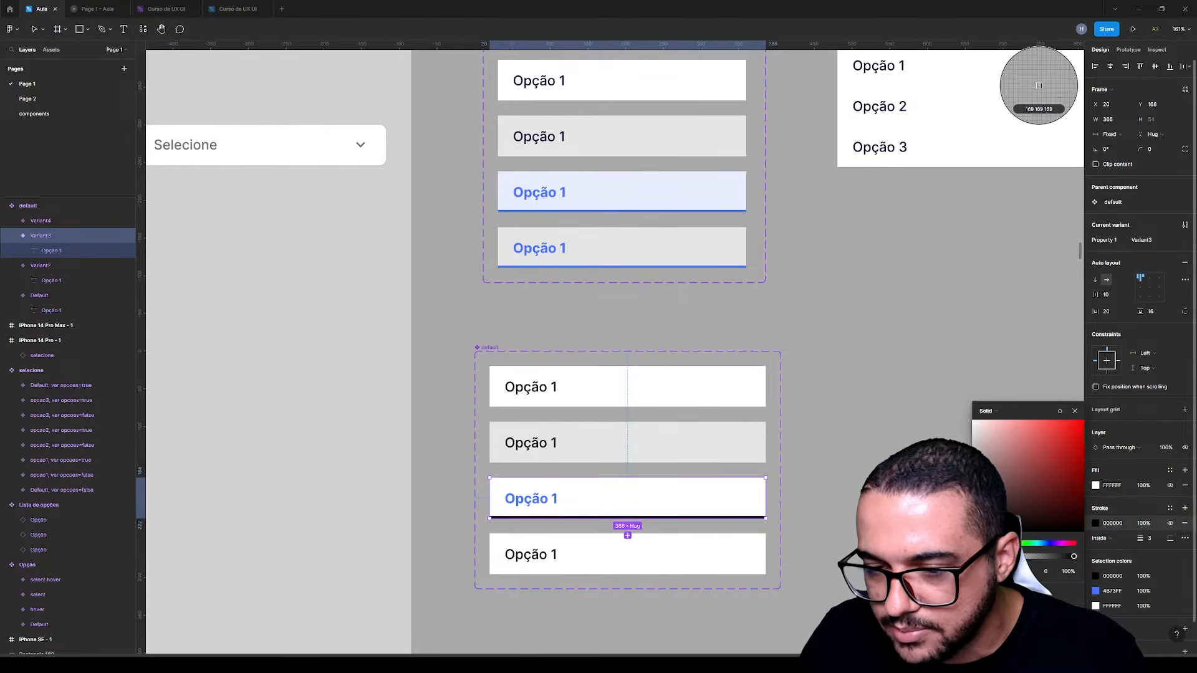
click(557, 492)
click(863, 470)
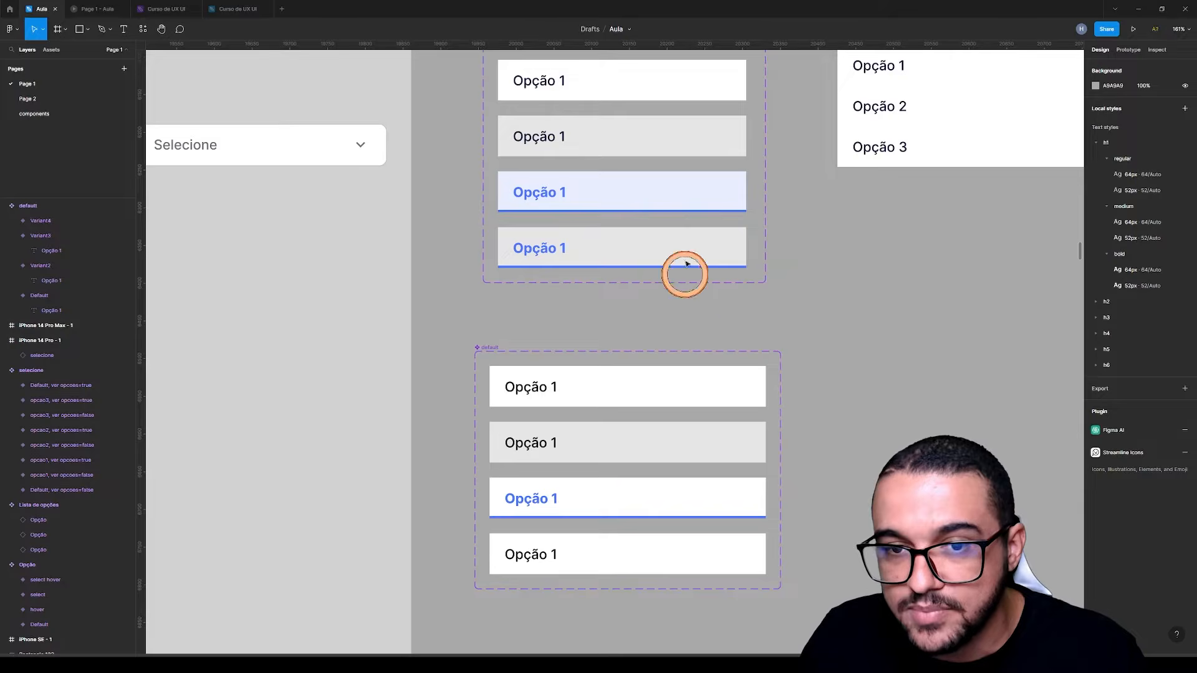
Set the blue fill of the Opção set's select variant to 10% opacity
click(697, 184)
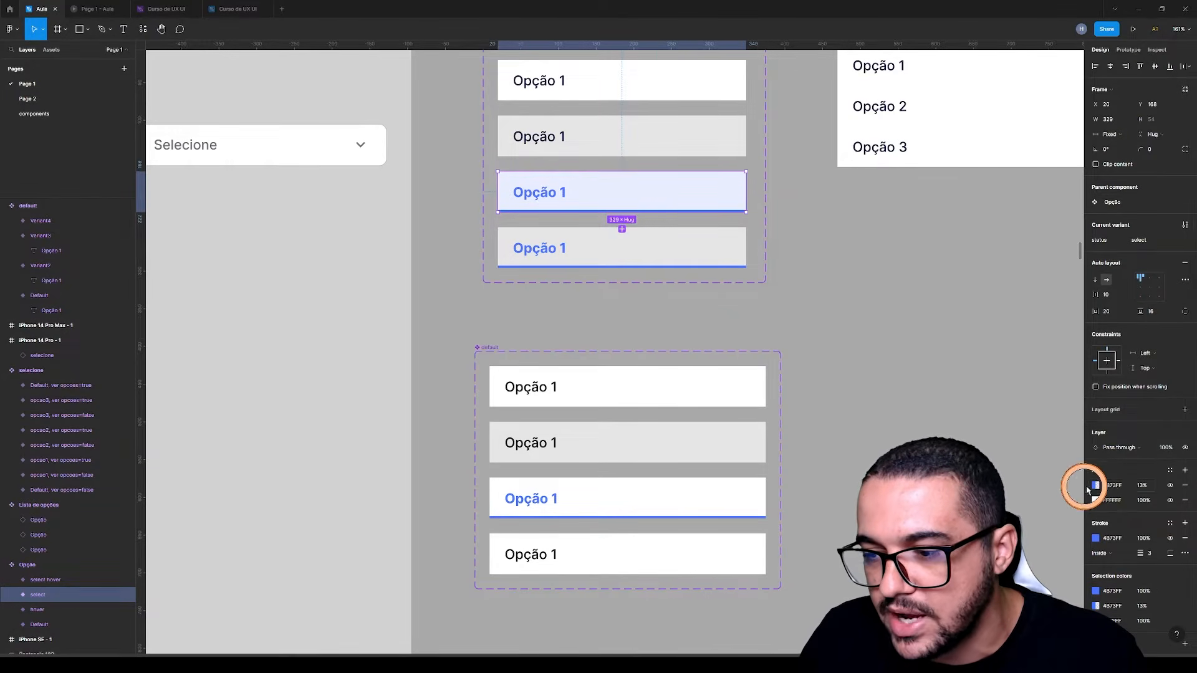
click(1097, 486)
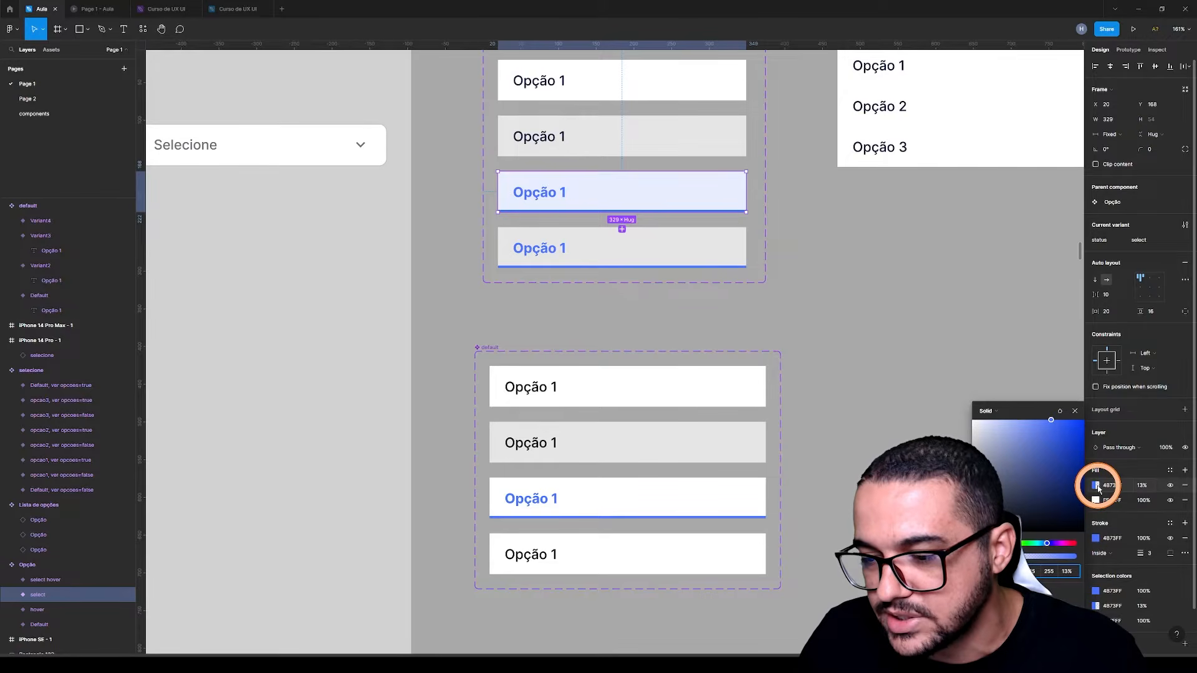
click(1114, 486)
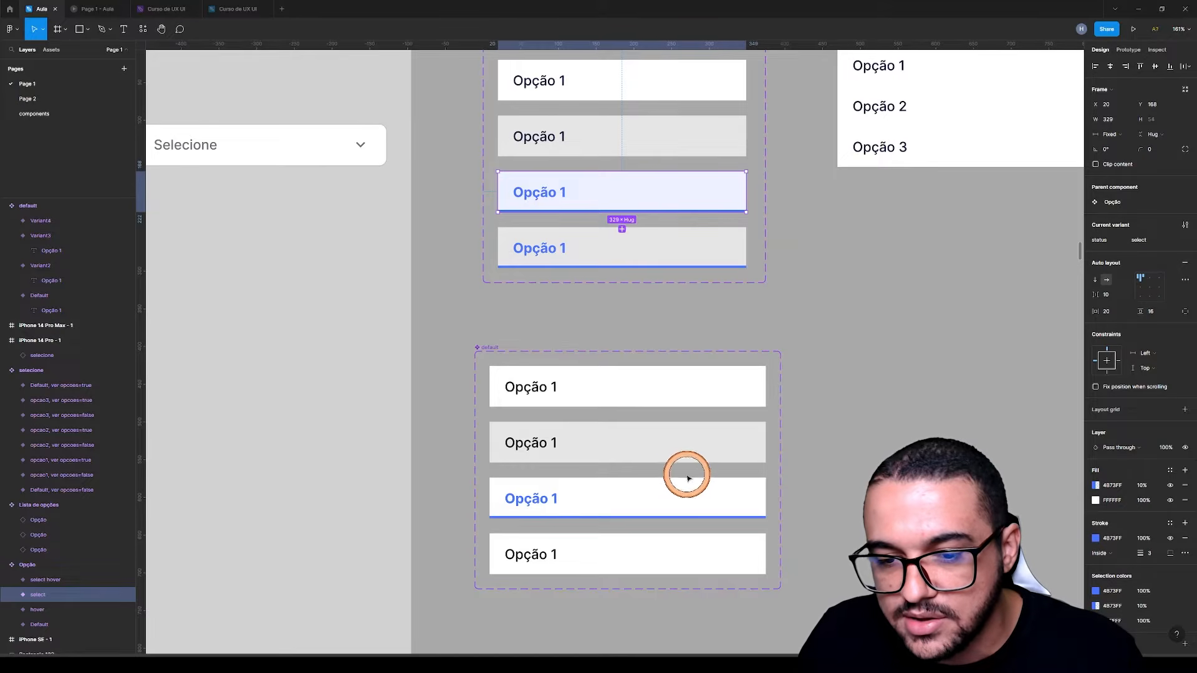
Add a blue 4B73FF fill at 10% opacity over the white fill of the new set's third variant
click(648, 483)
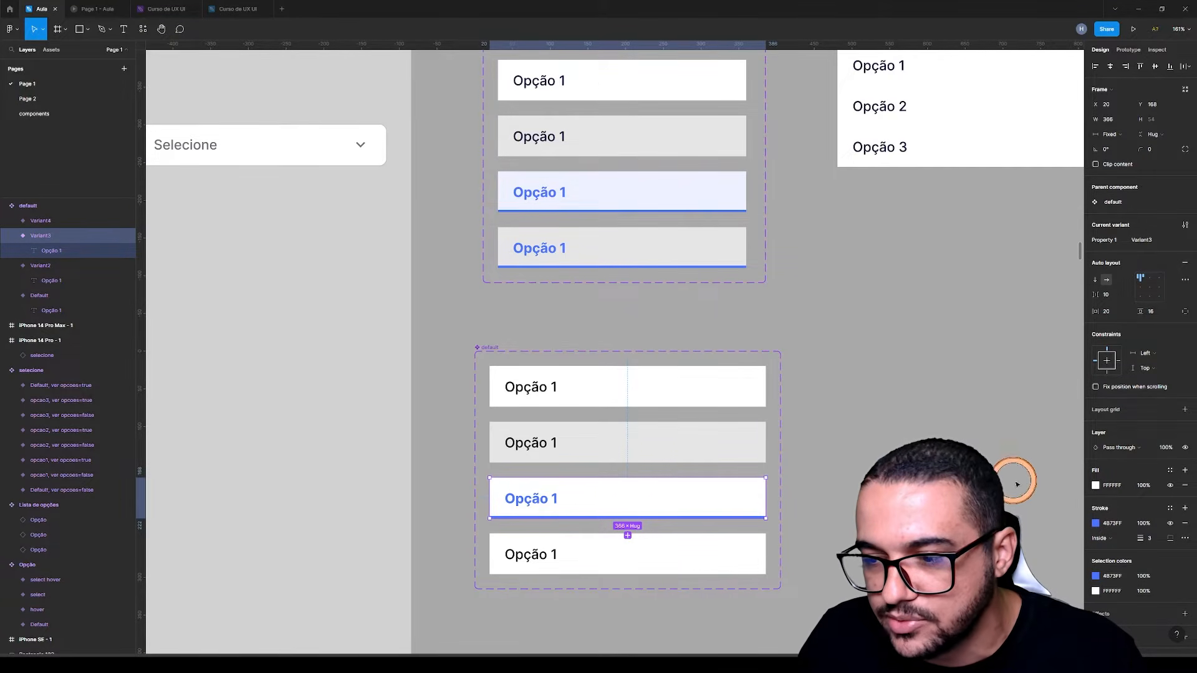
click(1185, 472)
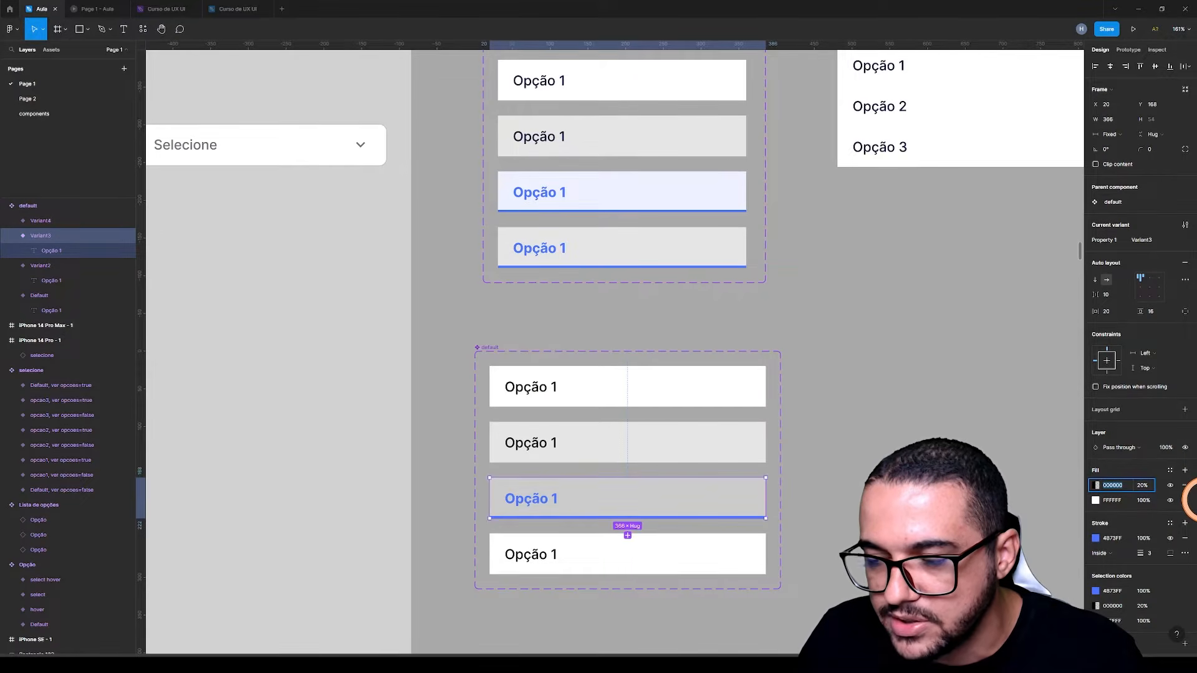
key(Return)
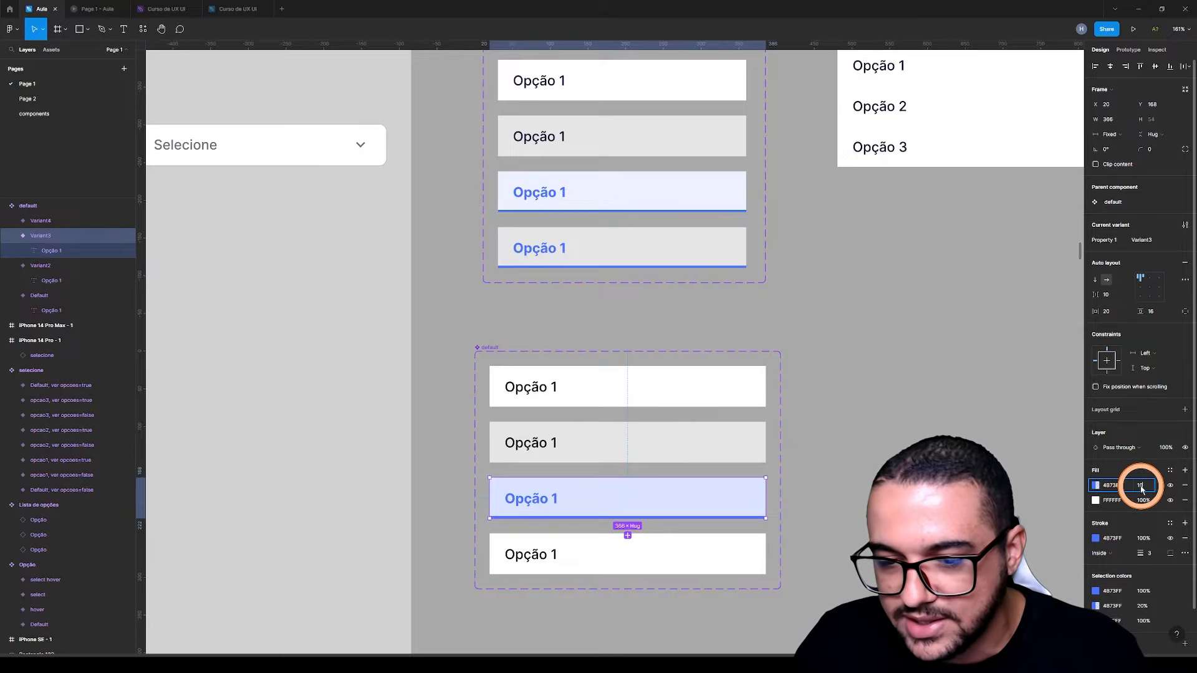
key(Return)
click(792, 483)
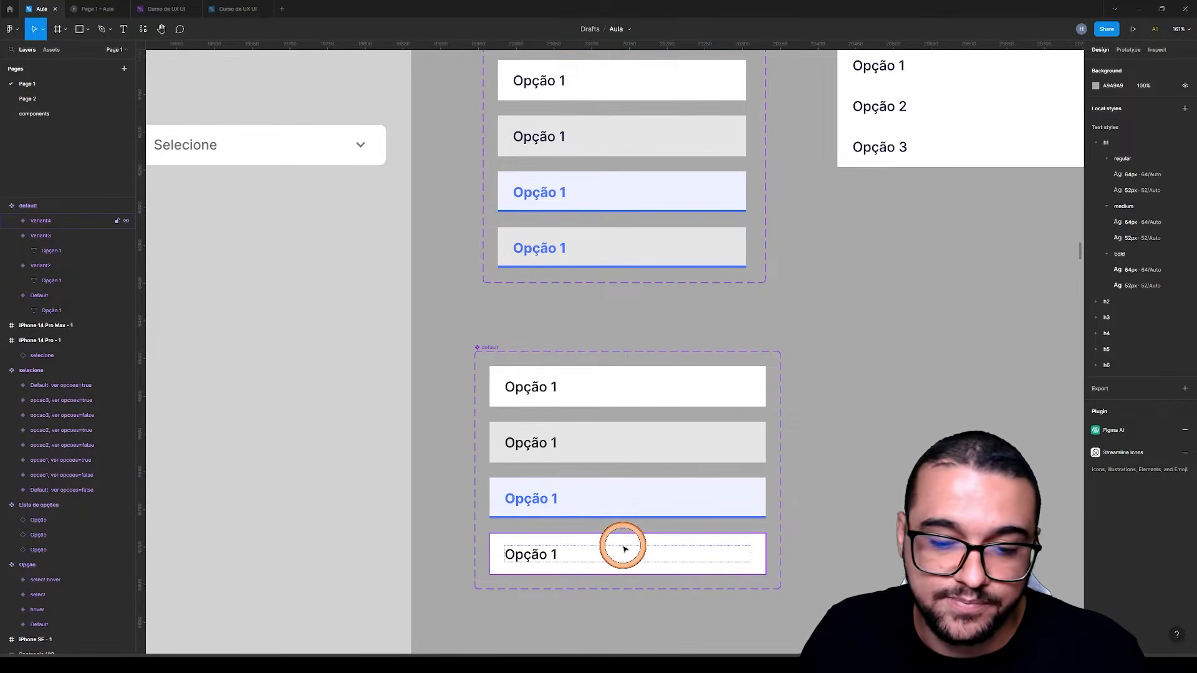
Replace the new set's unstyled fourth variant with a new variant added from the blue third one
click(625, 548)
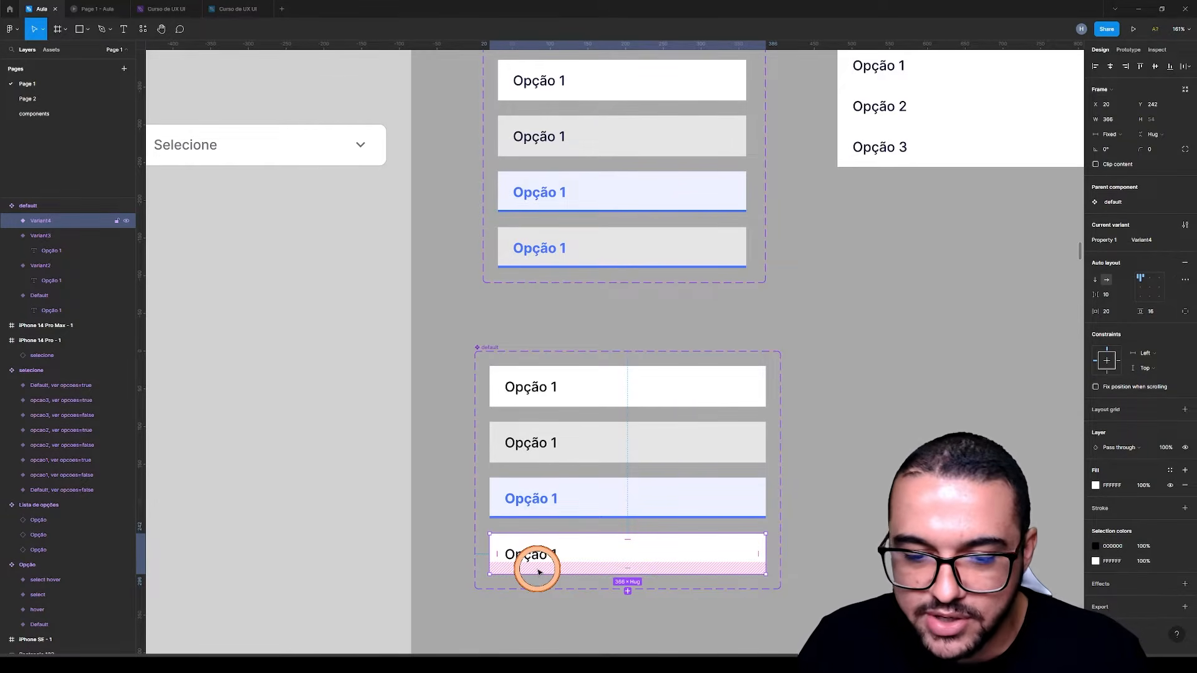
click(586, 494)
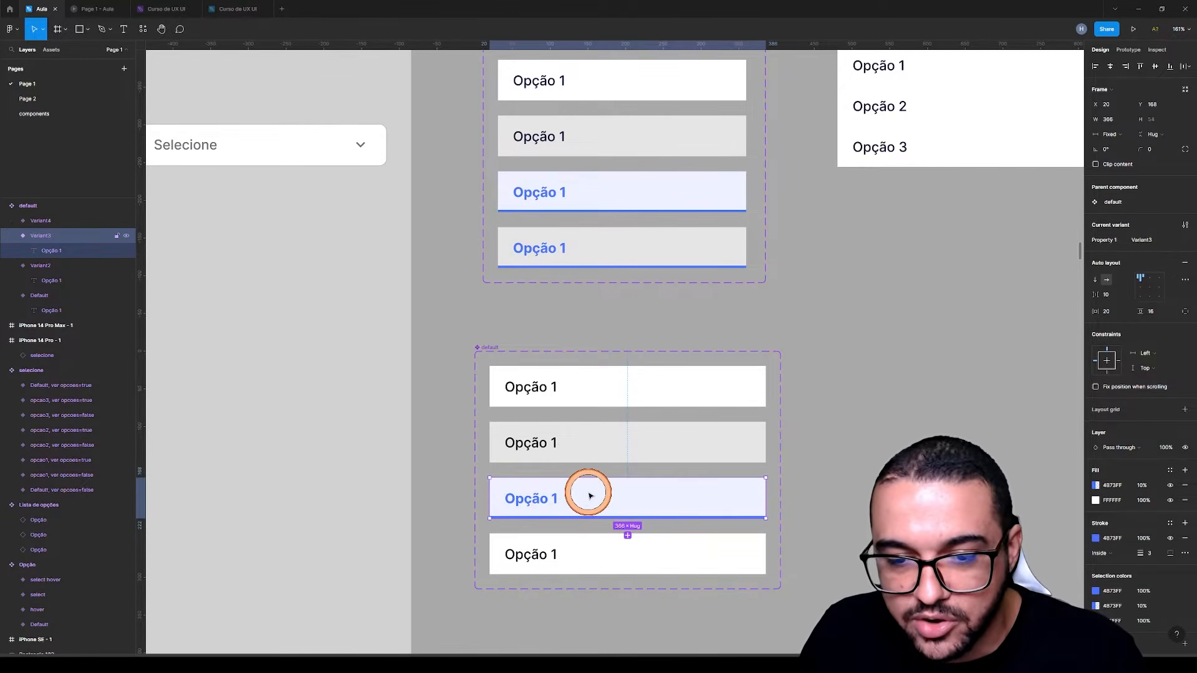
click(536, 501)
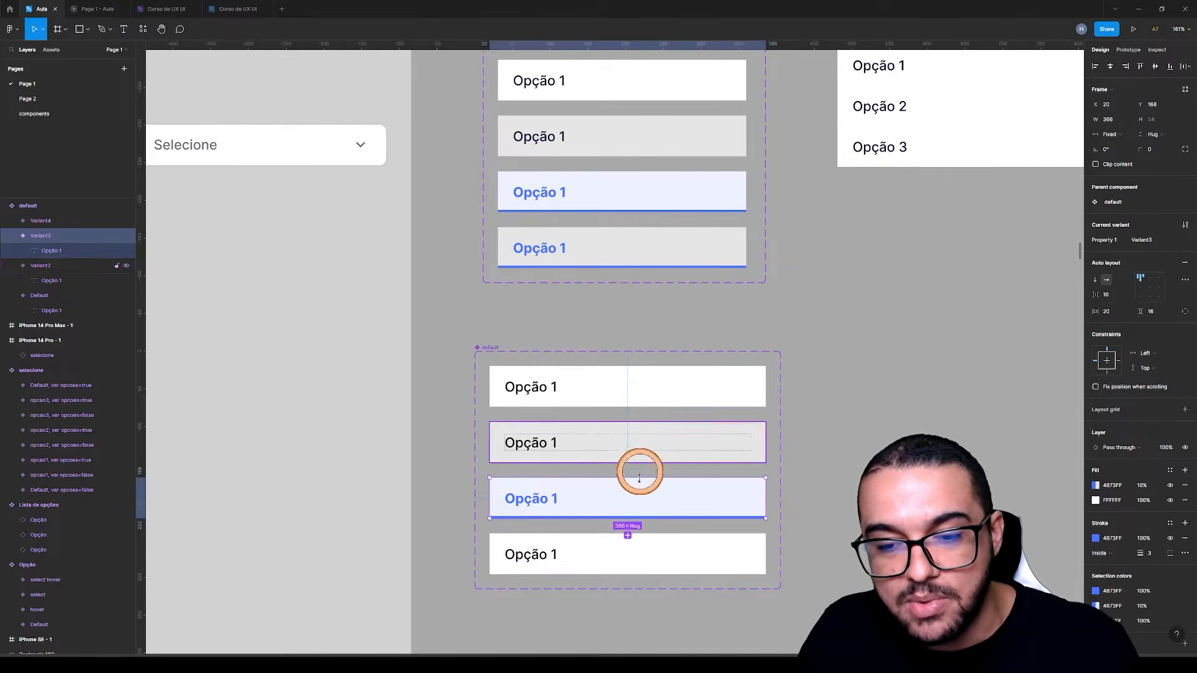
click(601, 547)
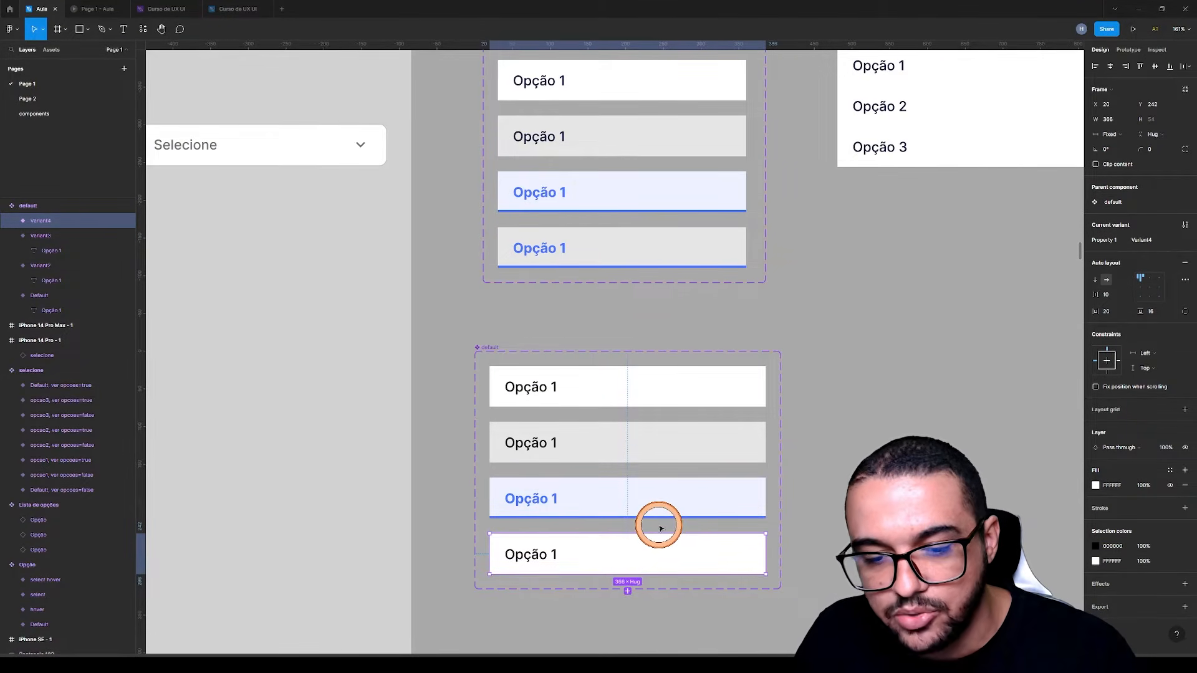
key(Delete)
click(633, 496)
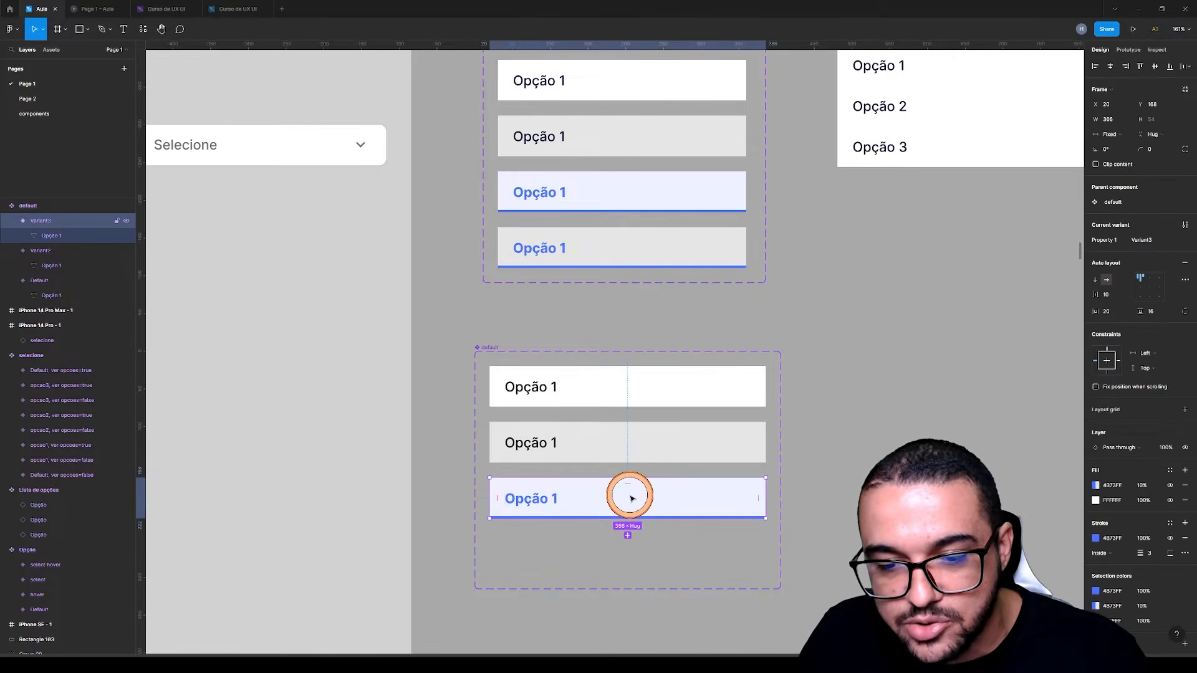
click(628, 536)
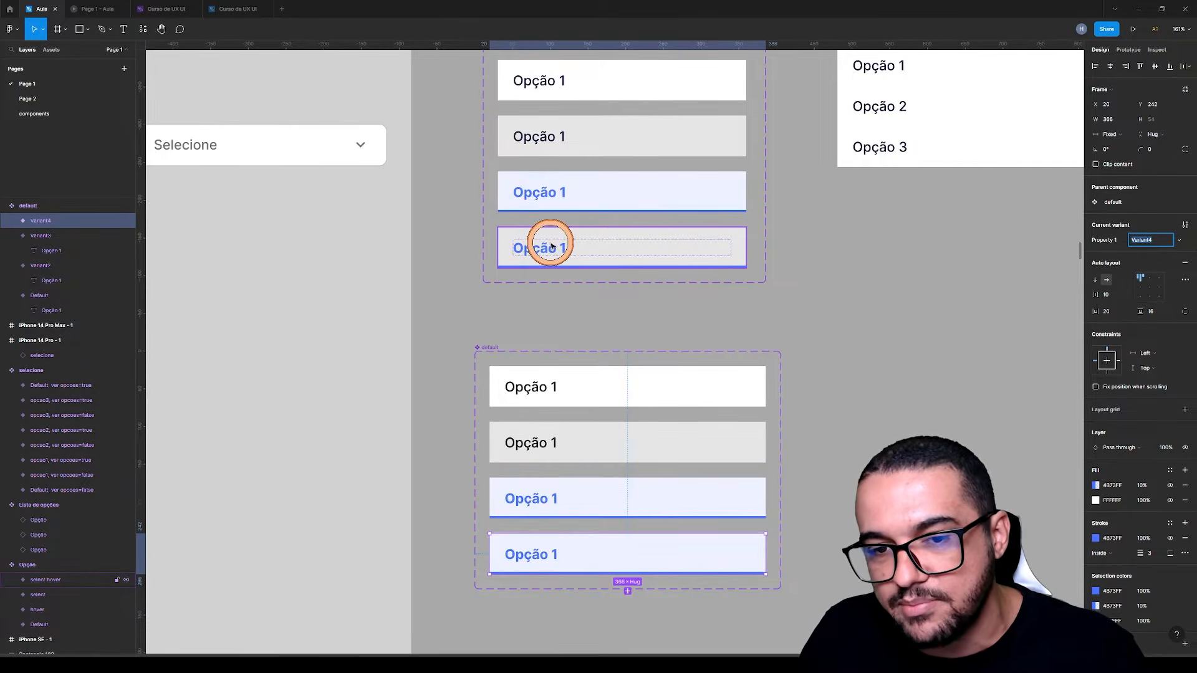
Change the new fourth variant's blue overlay fill to black 000000, following the select hover variant in the Opção set
click(623, 241)
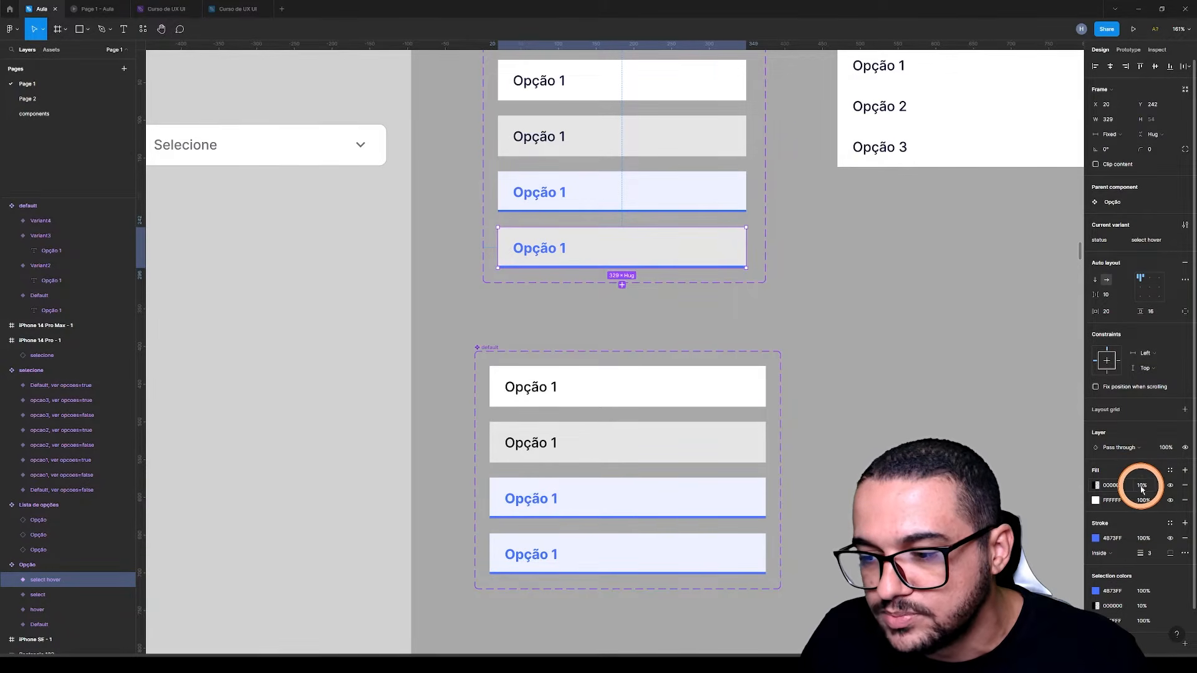
click(681, 553)
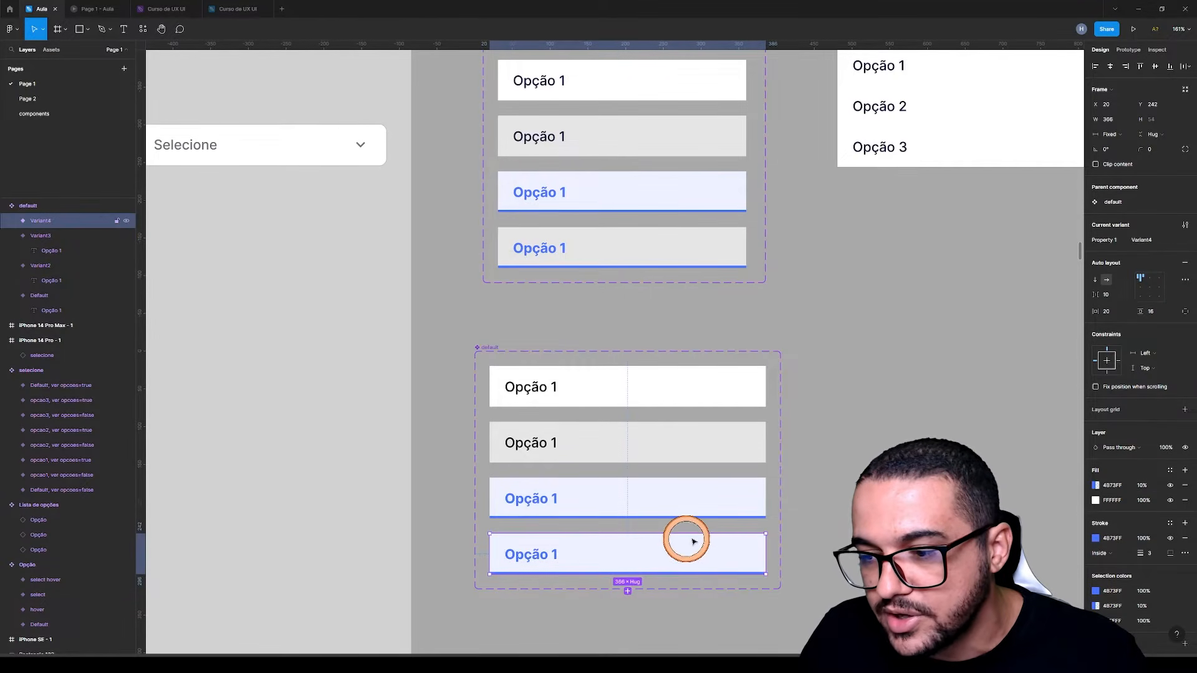
click(1115, 485)
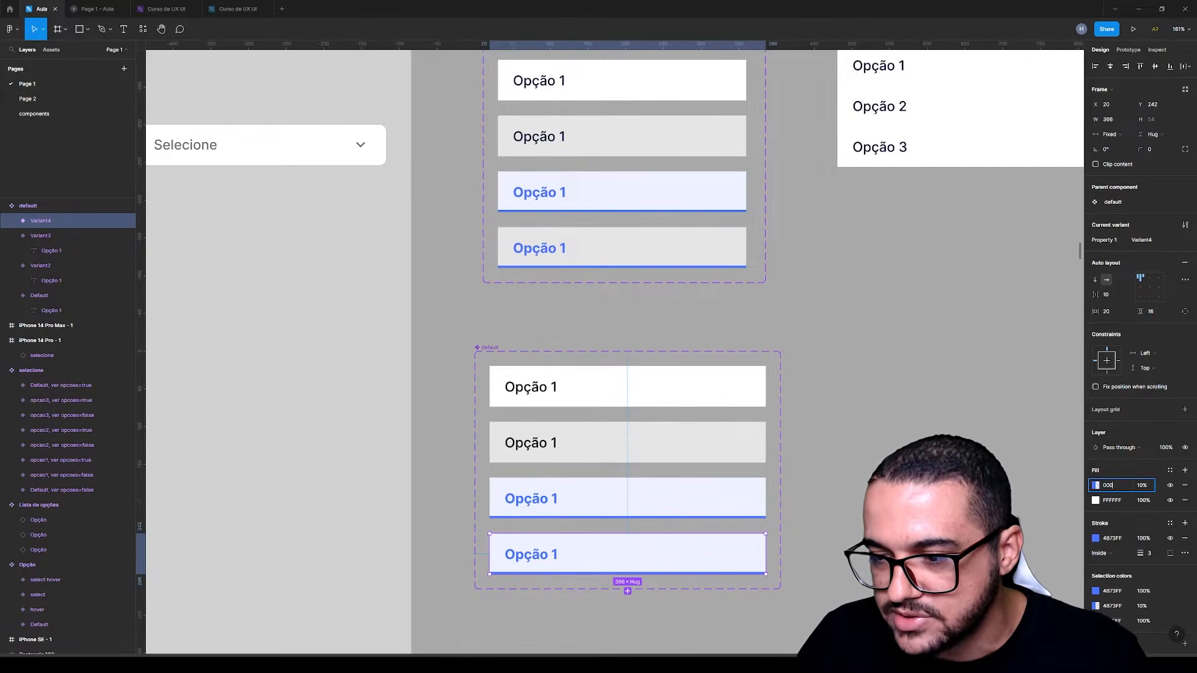
text(000)
key(Return)
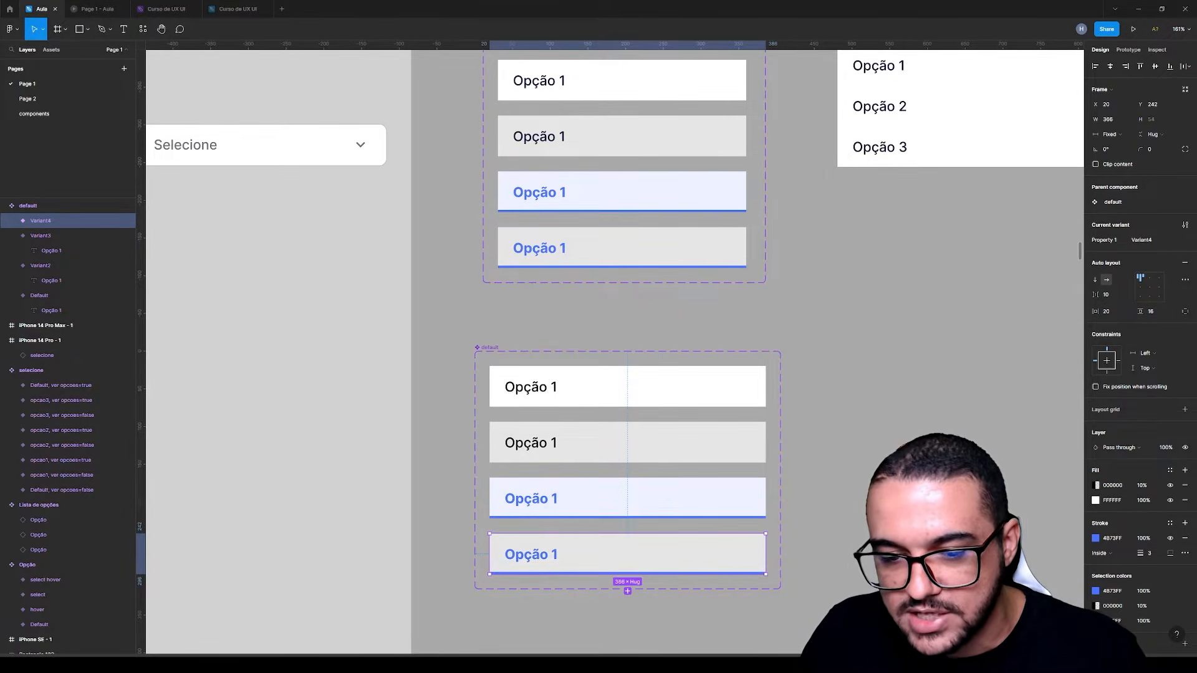
click(916, 460)
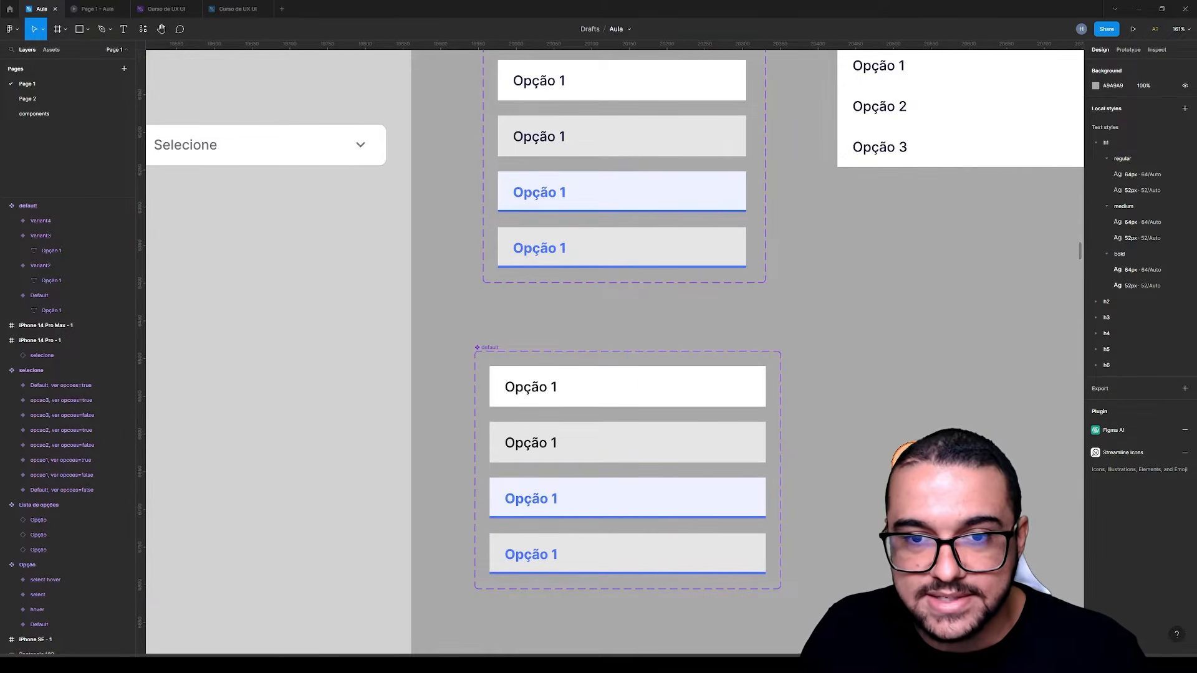
Show the prototype interactions of the Default variant in the Opção set
scroll(614, 353, up, 1)
scroll(614, 353, up, 1)
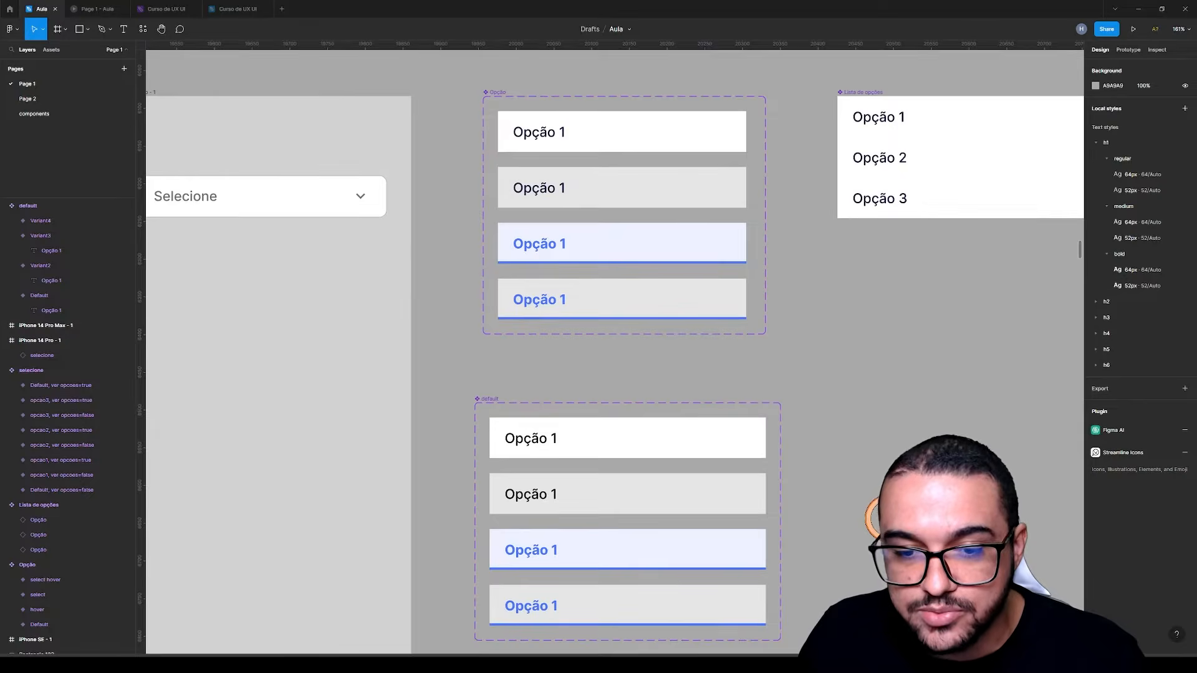
scroll(614, 353, down, 1)
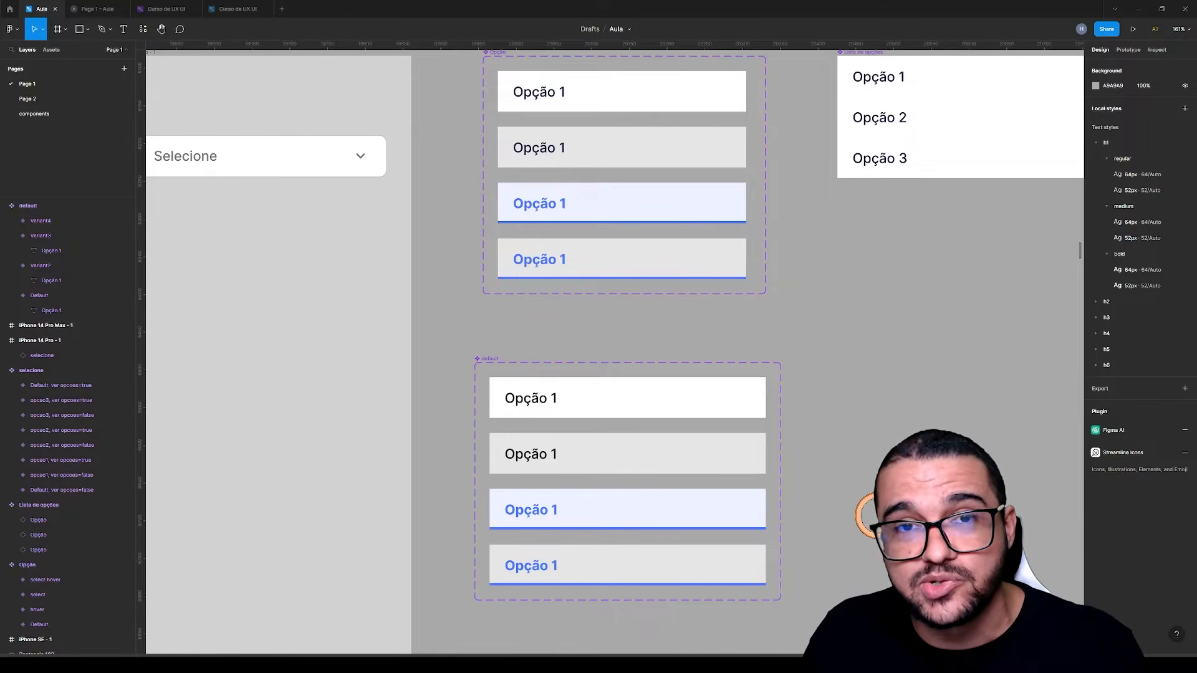
scroll(816, 377, up, 1)
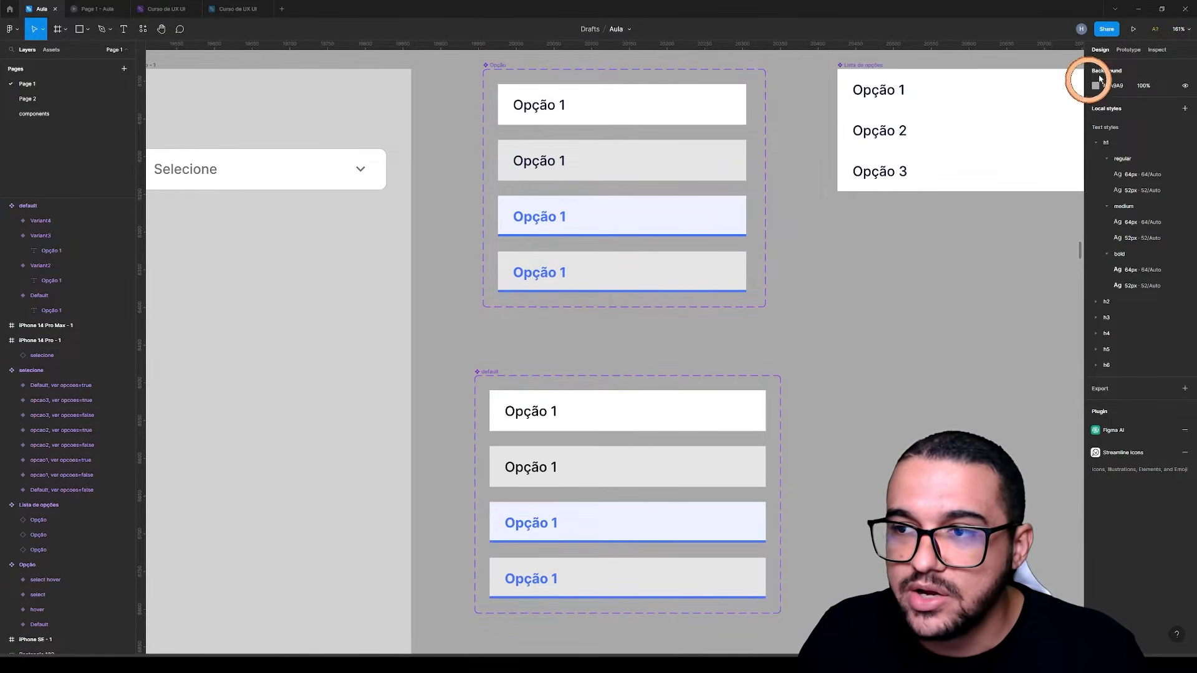
click(1127, 49)
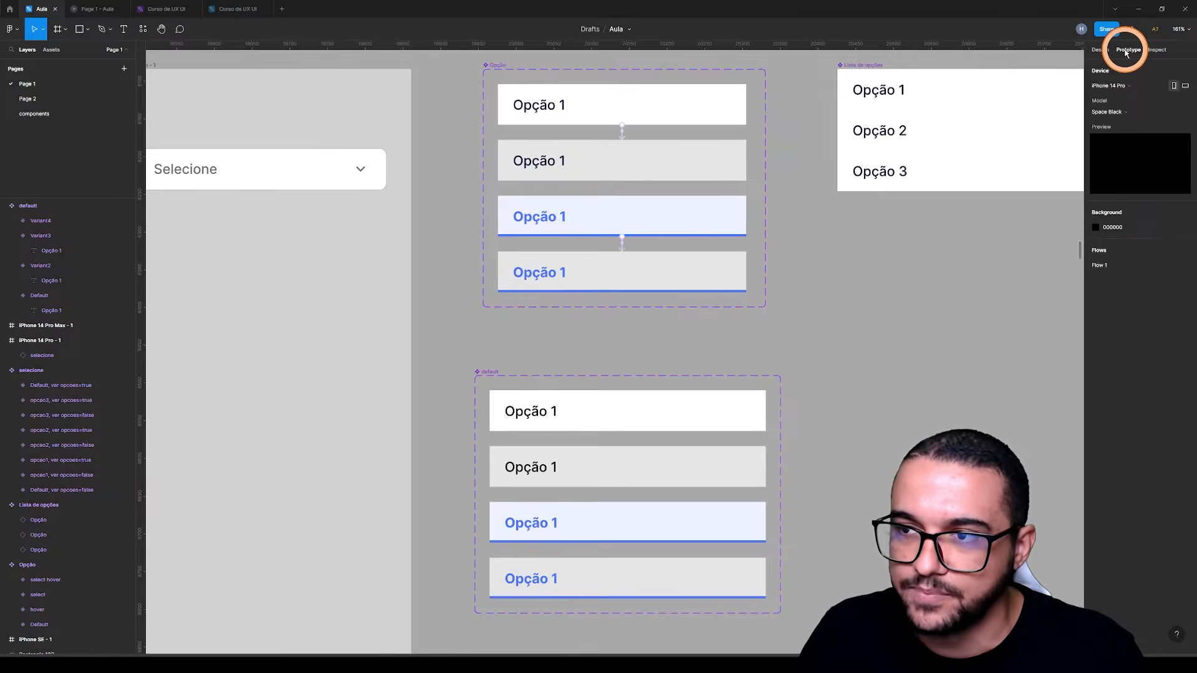
click(660, 89)
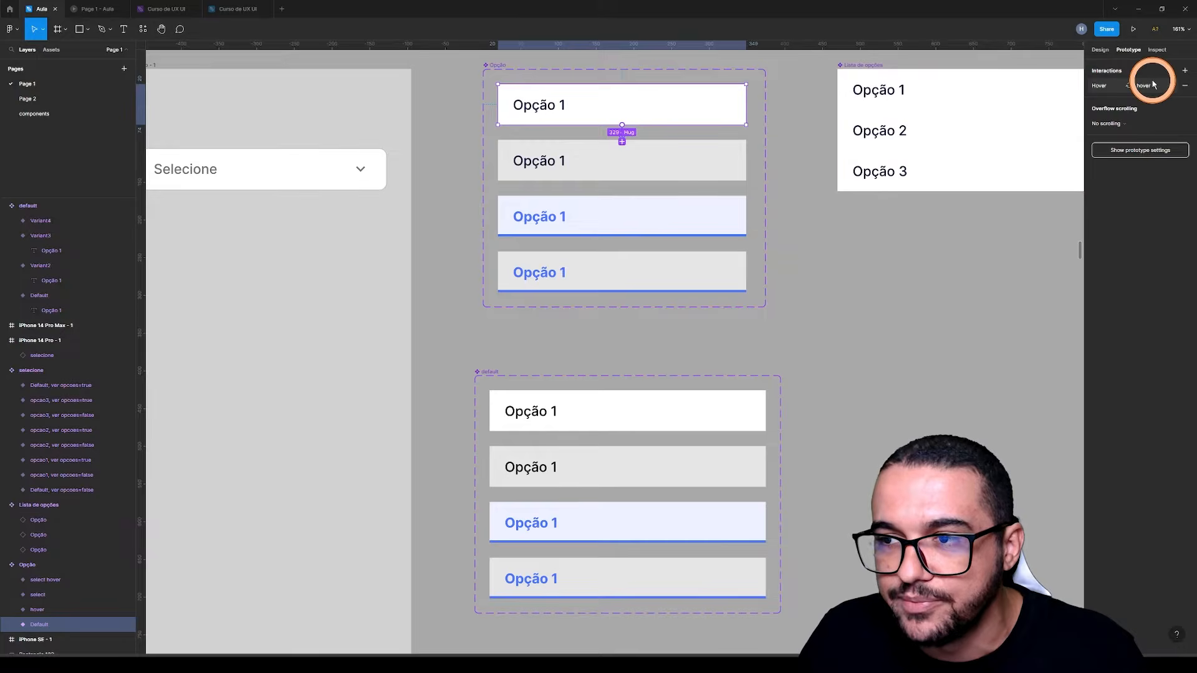
Show the prototype interactions of the select variant in the Opção set
click(626, 207)
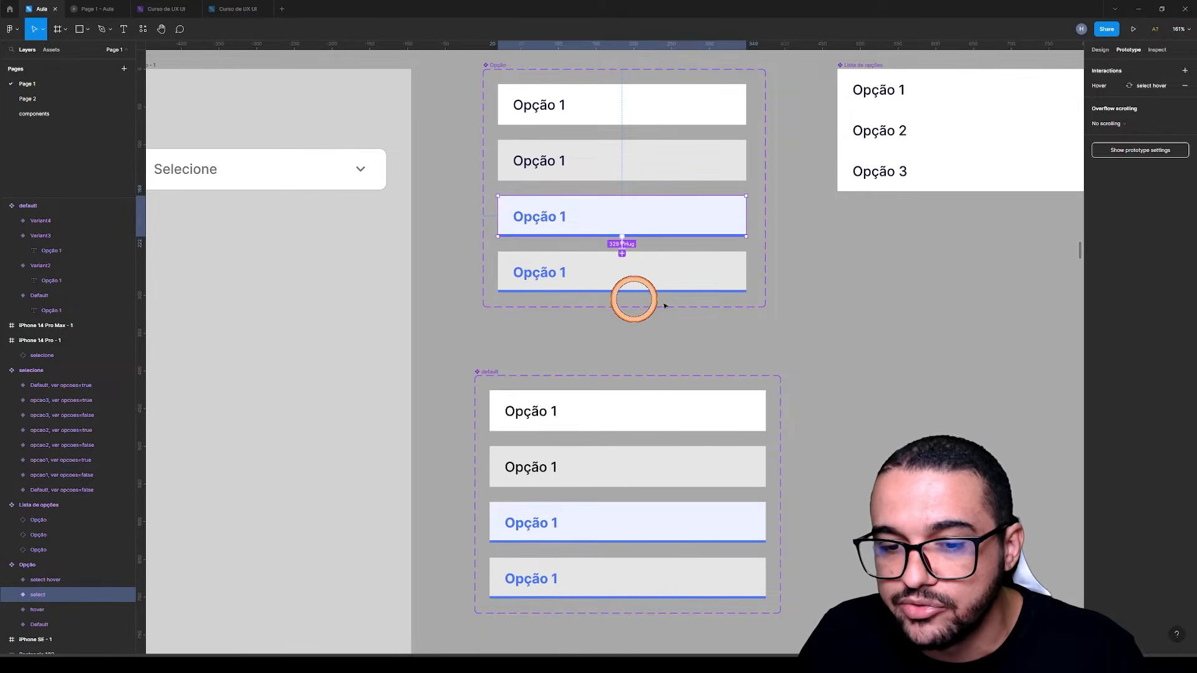
click(804, 350)
scroll(647, 339, down, 1)
scroll(646, 338, up, 1)
Rename the second variant of the new default set to hover
click(617, 414)
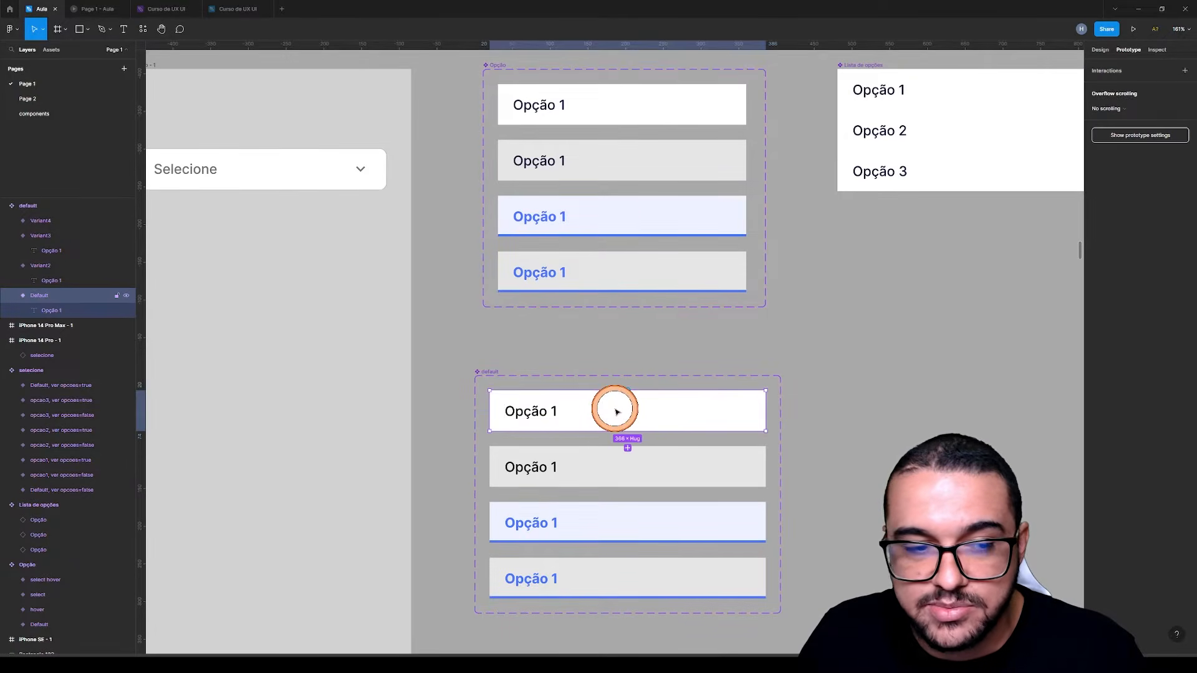
click(591, 468)
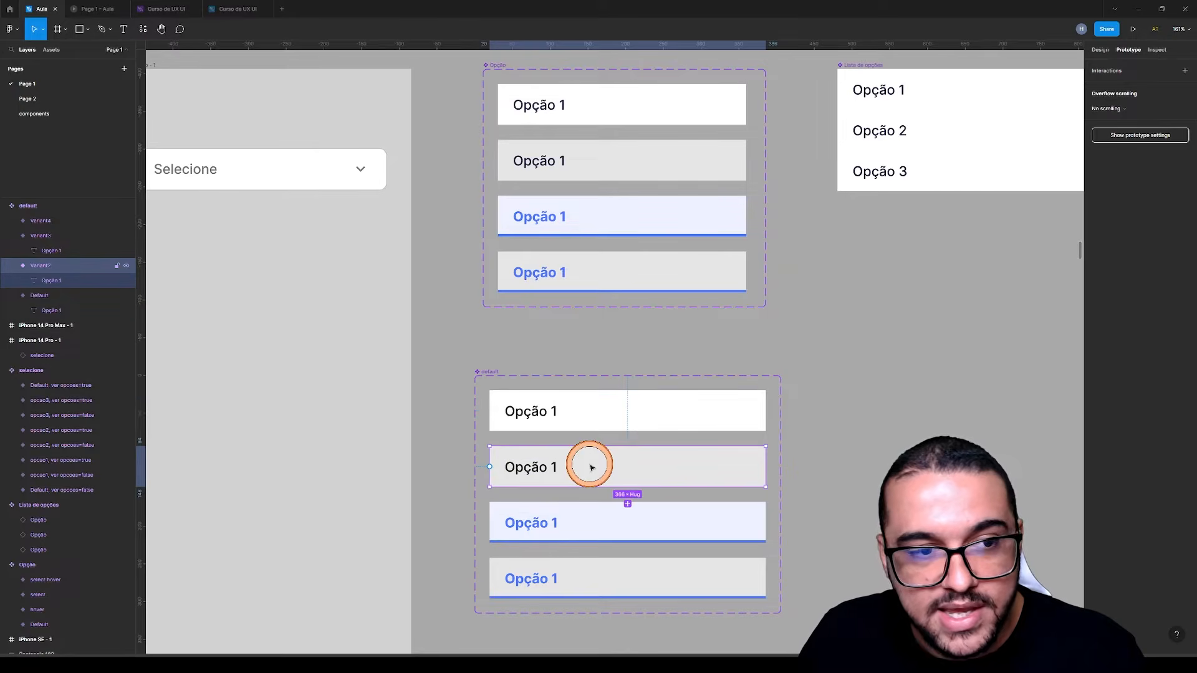
click(1101, 51)
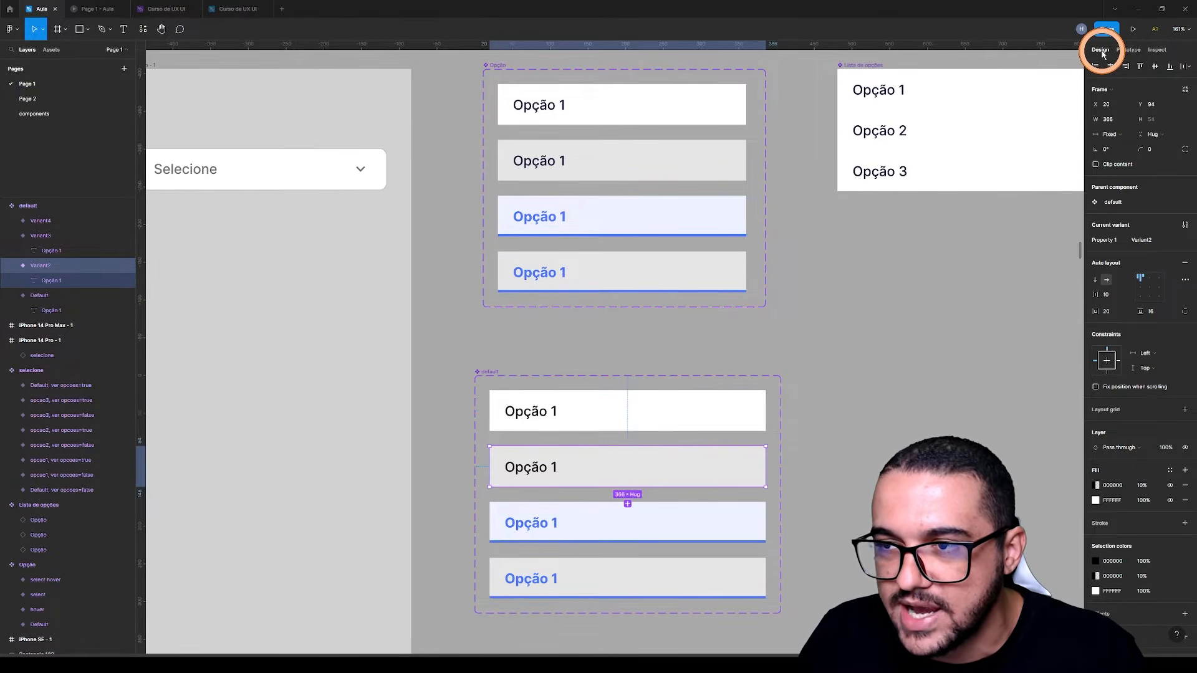
click(689, 412)
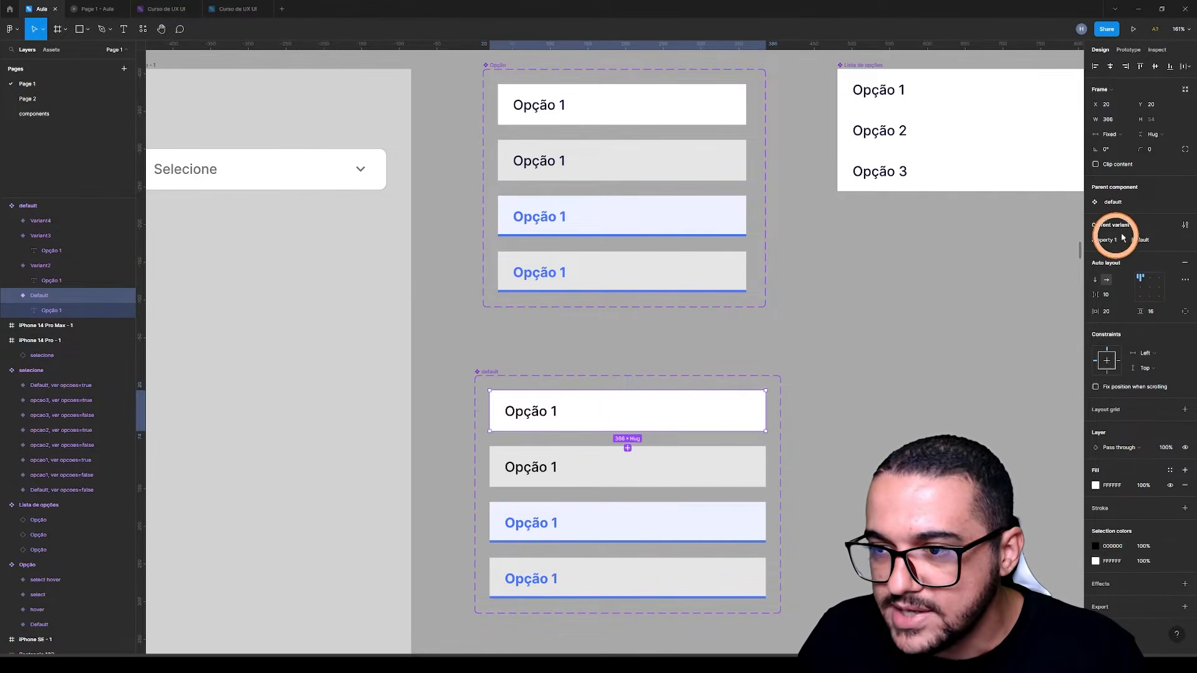
click(705, 457)
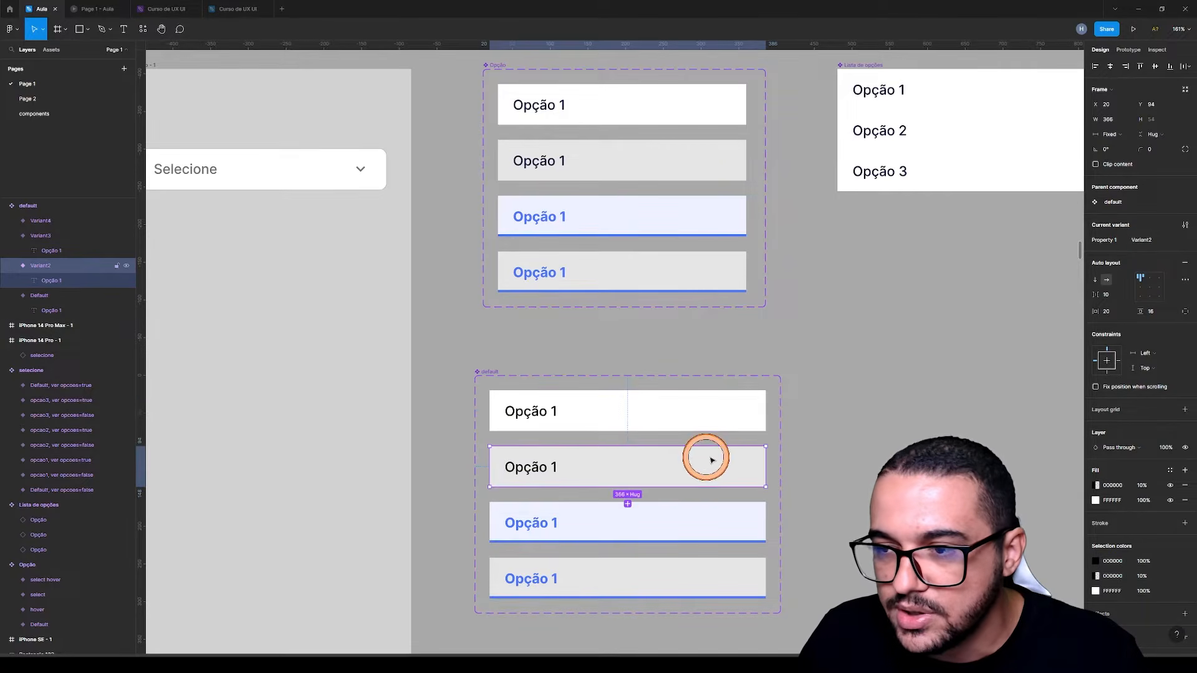
click(1138, 241)
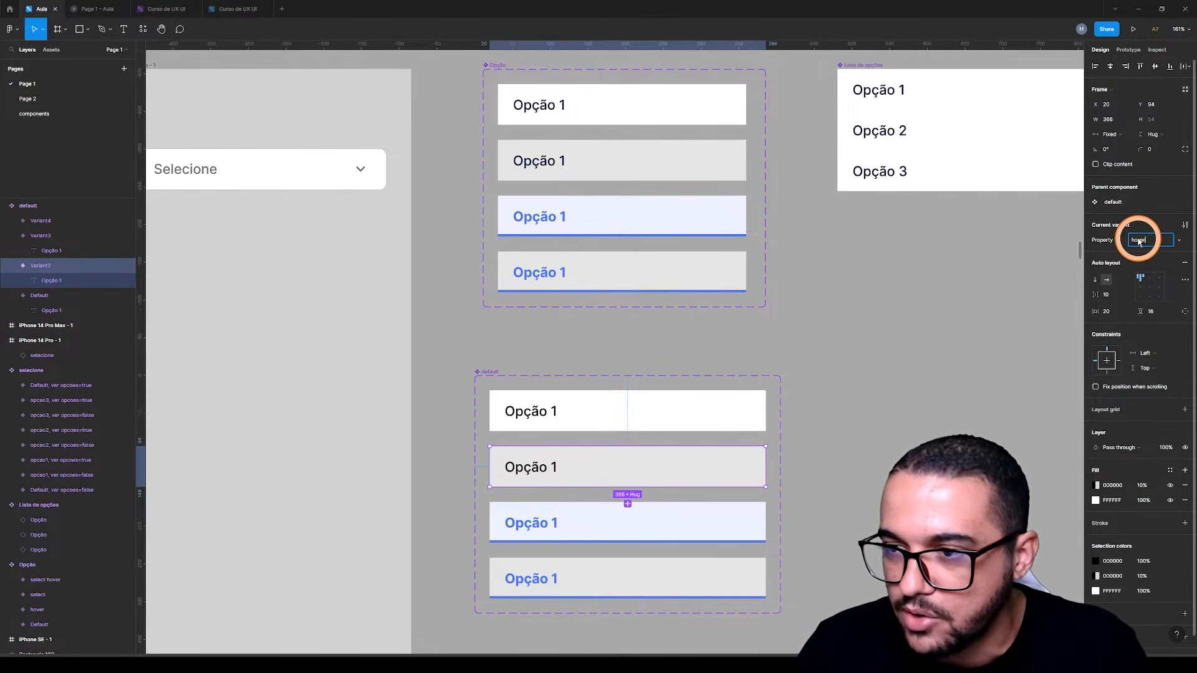
click(733, 484)
Rename the new set's third variant to select and its fourth variant to select hover
click(707, 530)
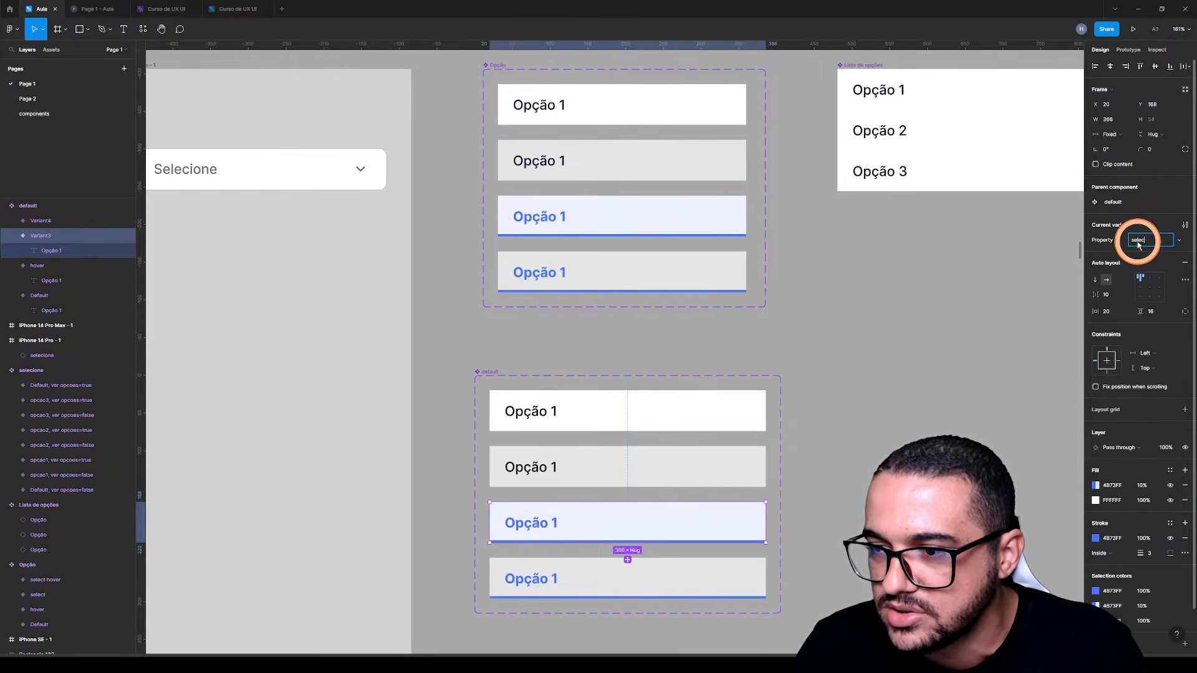
click(716, 576)
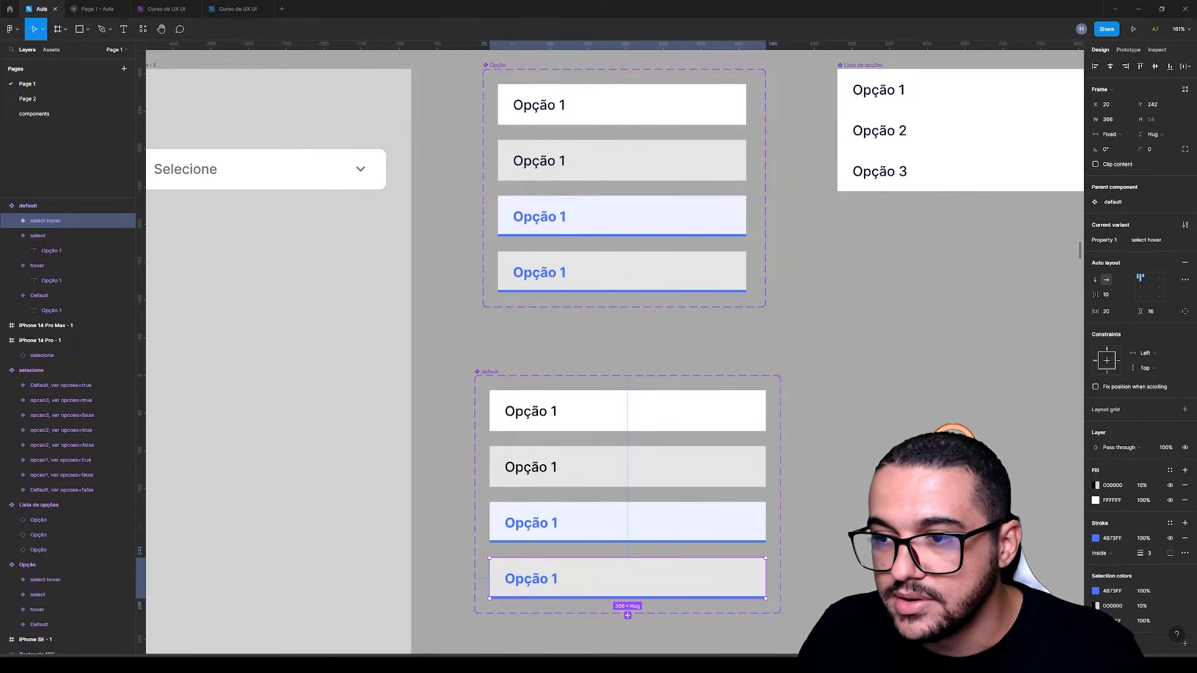
click(891, 445)
Add a While hovering interaction to the new set's Default variant that changes it to the hover variant
click(655, 405)
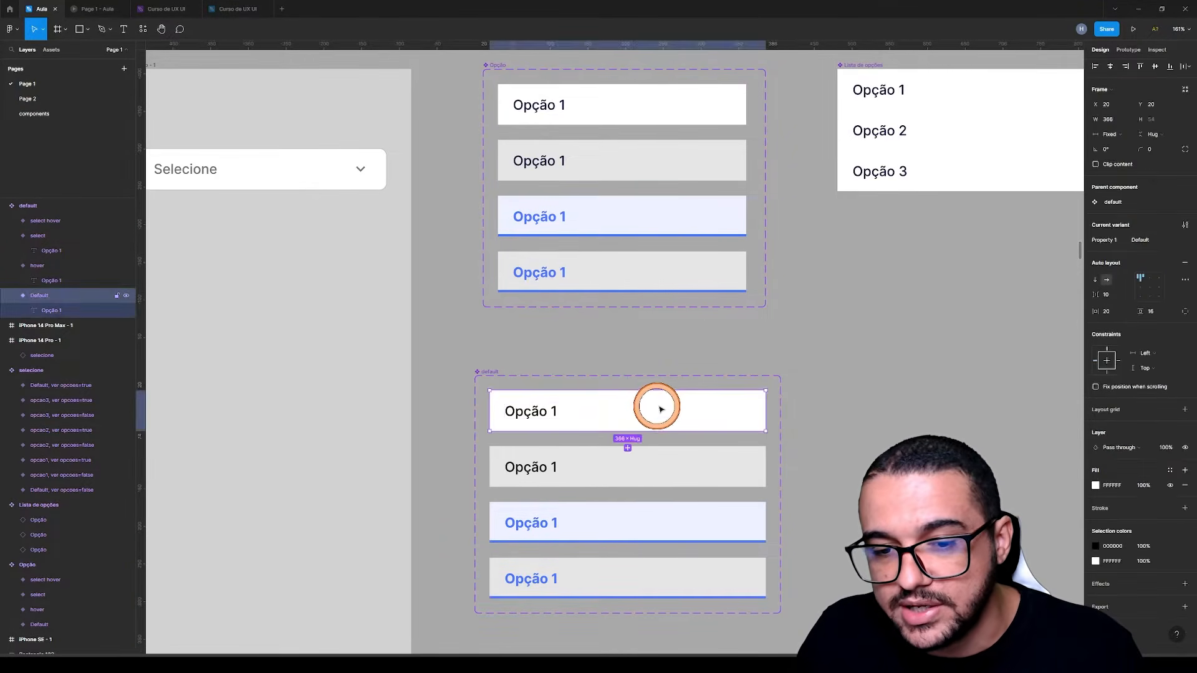
click(1128, 49)
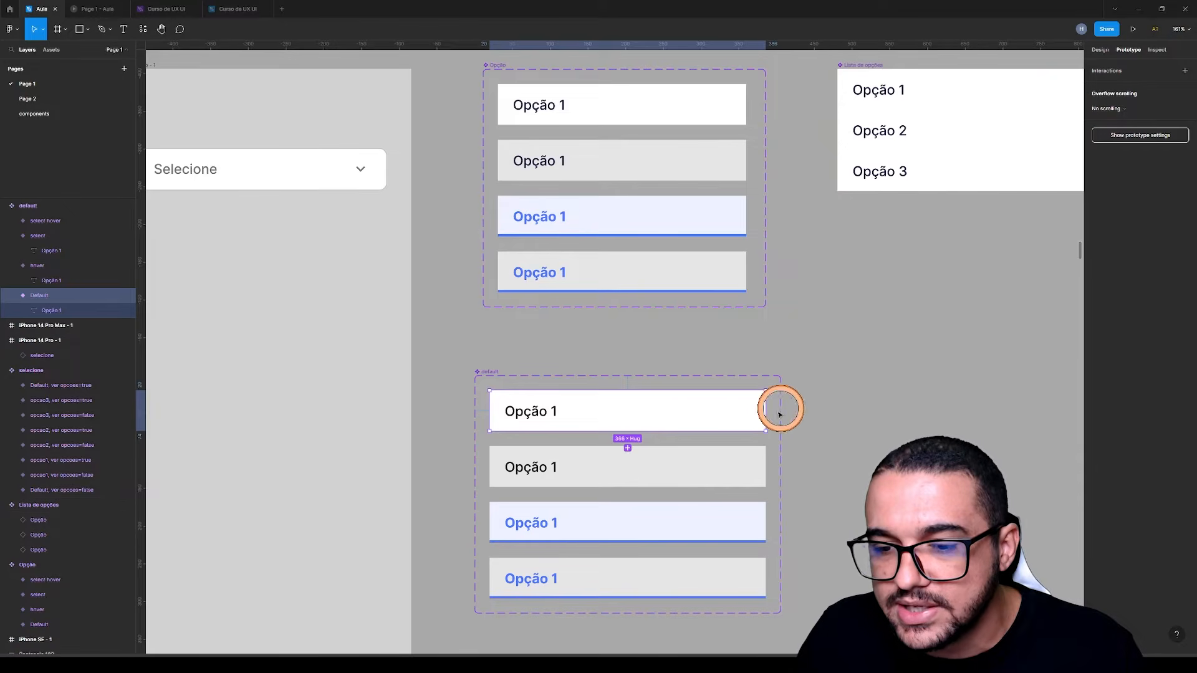
drag(766, 412, 683, 454)
click(1007, 110)
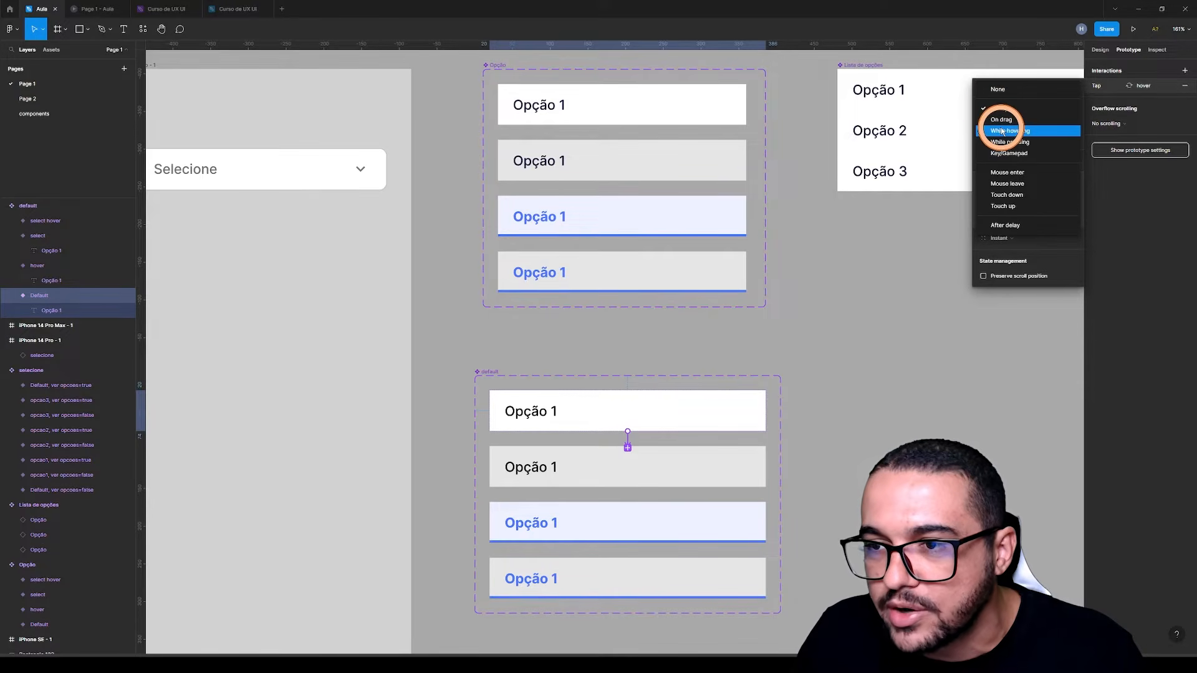
click(995, 133)
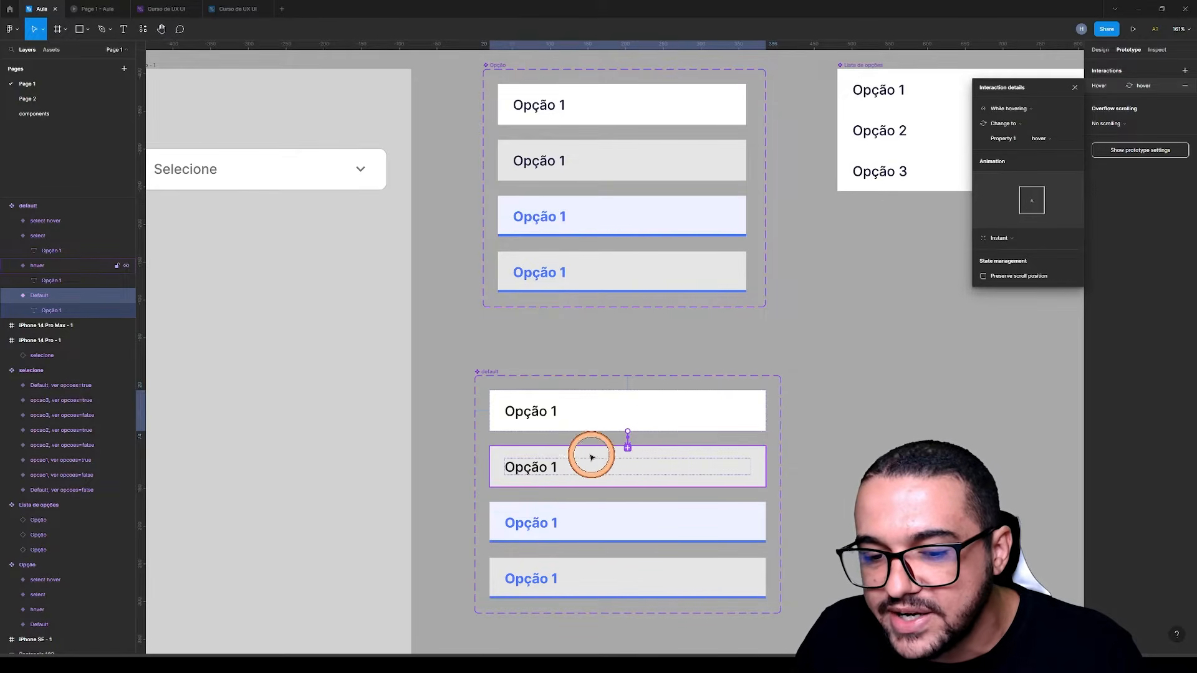
Add a While hovering interaction to the new set's select variant that changes it to the select hover variant
click(651, 512)
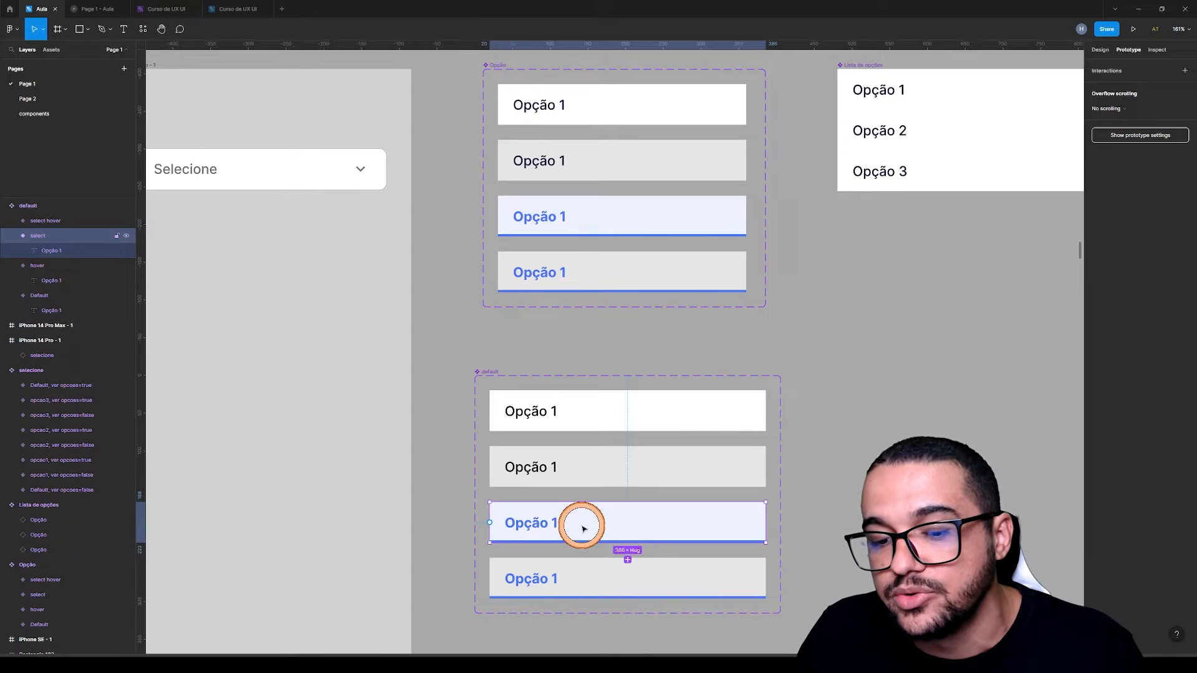
drag(766, 522, 679, 568)
click(1004, 110)
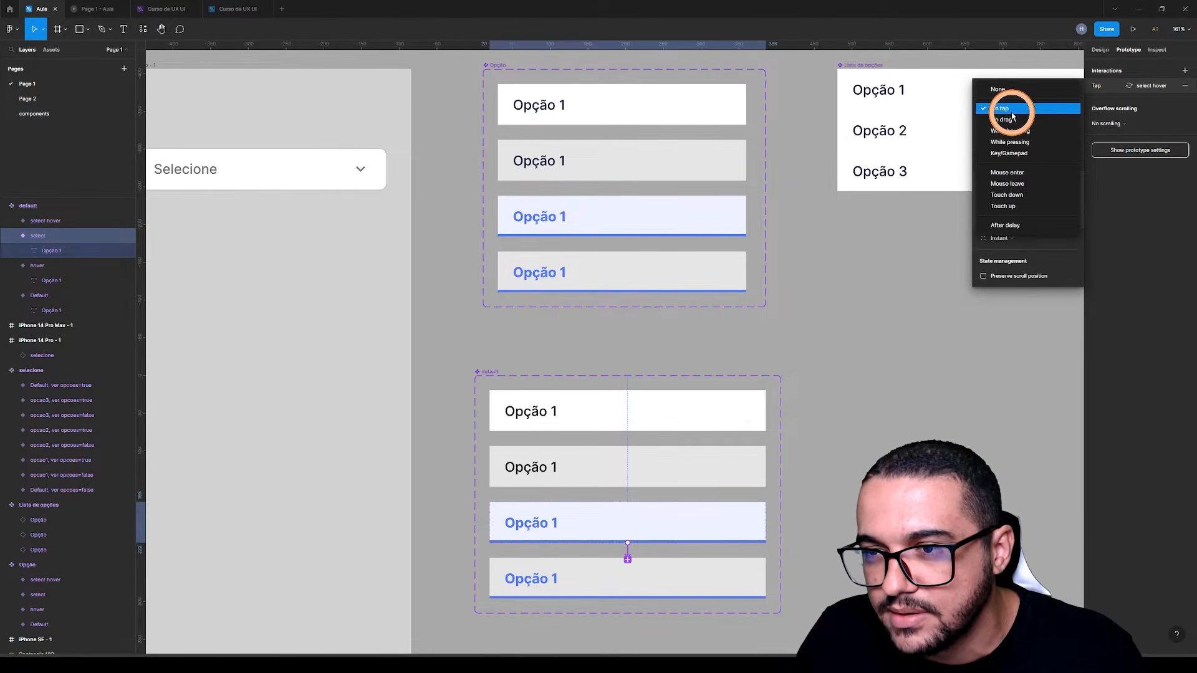
click(1016, 132)
click(921, 438)
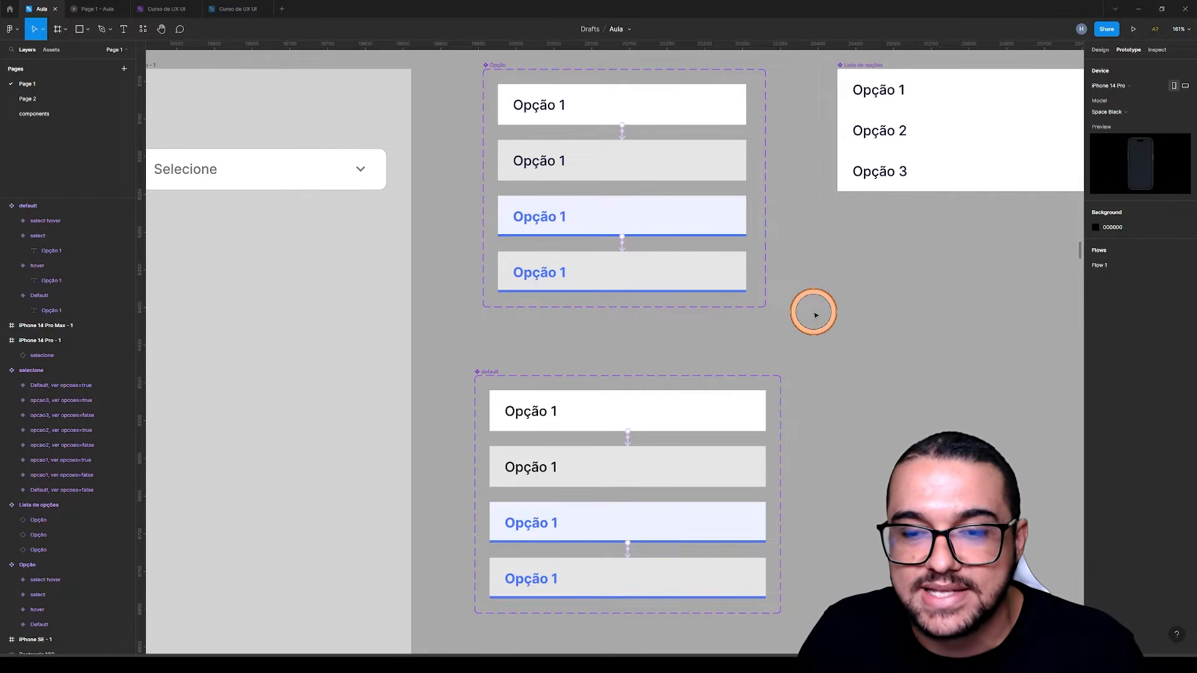
Show the design properties of the new set's Default variant instead of its prototype interactions
scroll(882, 410, right, 5)
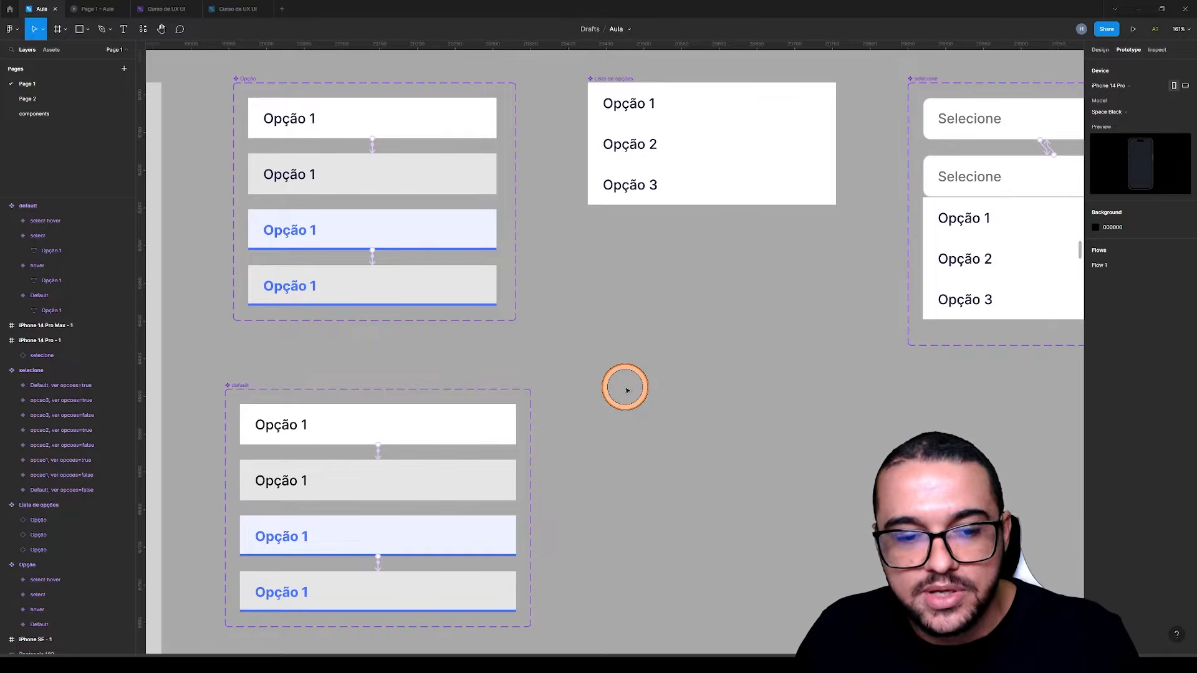
click(354, 417)
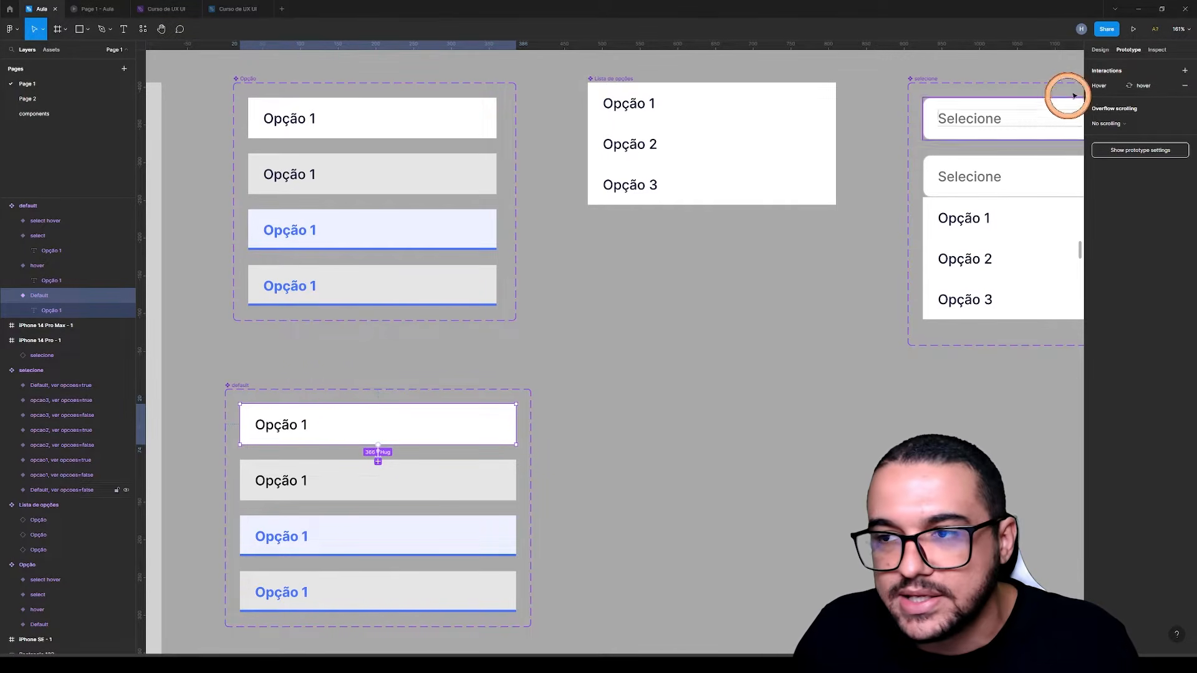
click(1101, 50)
click(676, 327)
Place a copy of the new set's Default variant as an instance beside the set, level with the original
drag(612, 407, 691, 341)
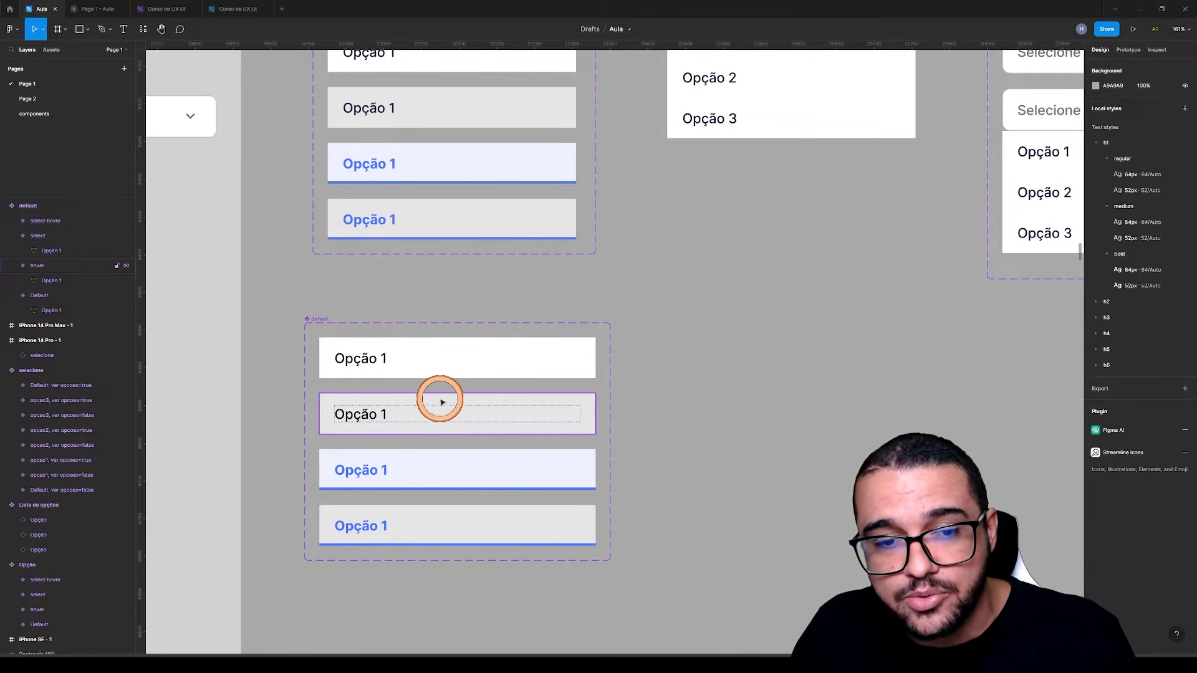
scroll(367, 340, up, 2)
scroll(366, 340, right, 3)
scroll(366, 340, up, 1)
scroll(367, 340, left, 1)
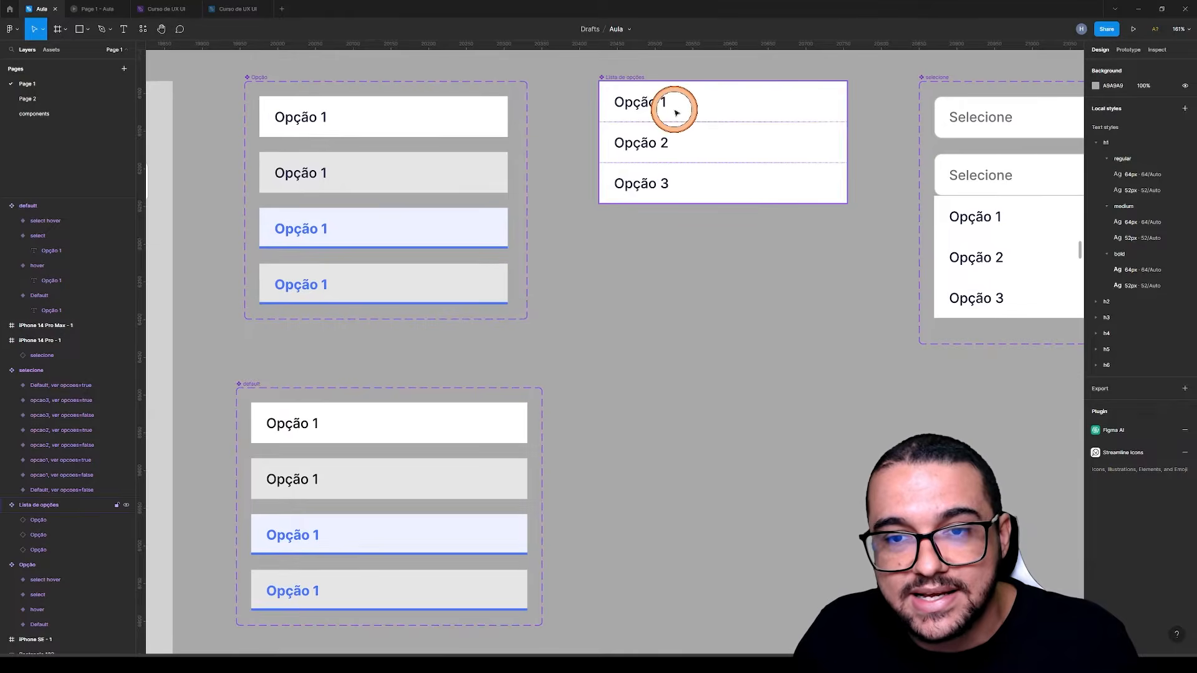
click(317, 426)
drag(340, 423, 668, 421)
Change the text of the new set's Default variant to teste
click(428, 421)
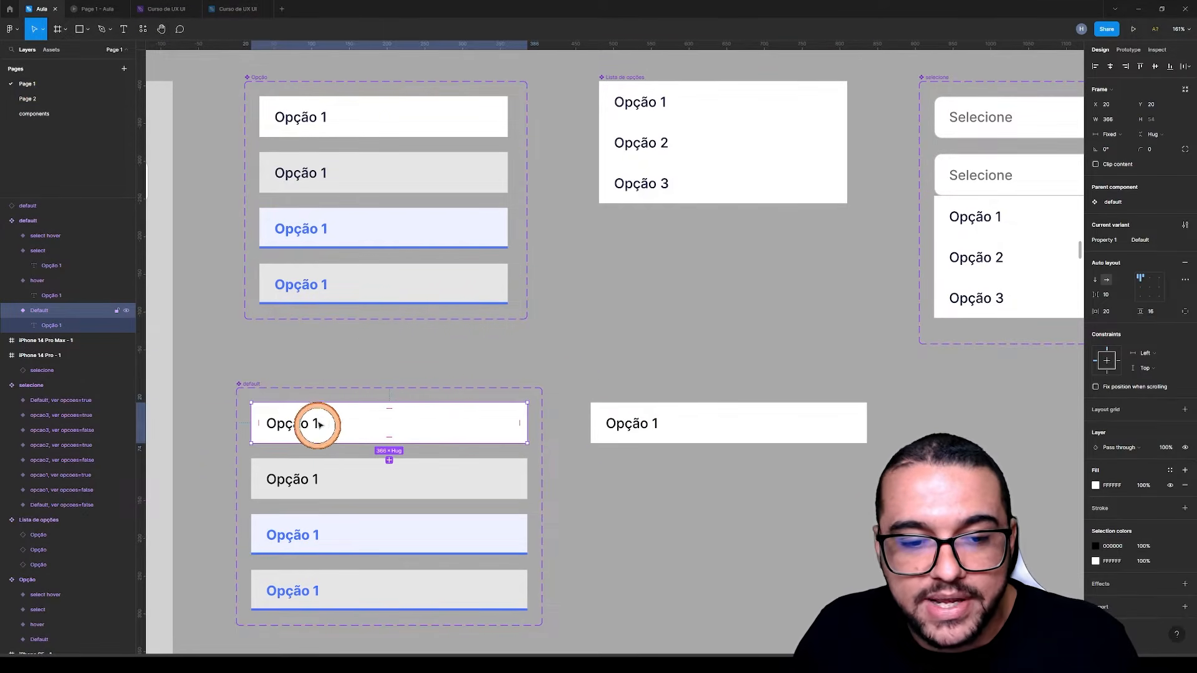
double_click(294, 424)
key(ctrl+a)
text(teste)
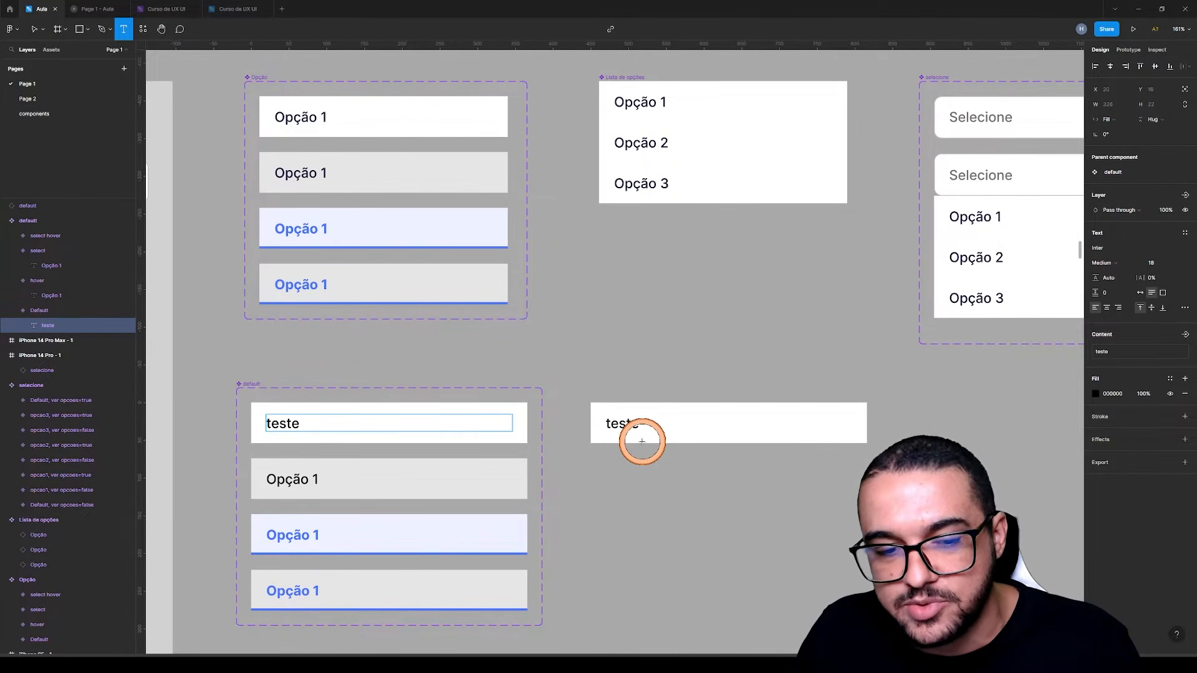
key(Escape)
key(Escape)
Try a different fill colour on the Default variant, and undo both the fill and the text changes
click(1095, 485)
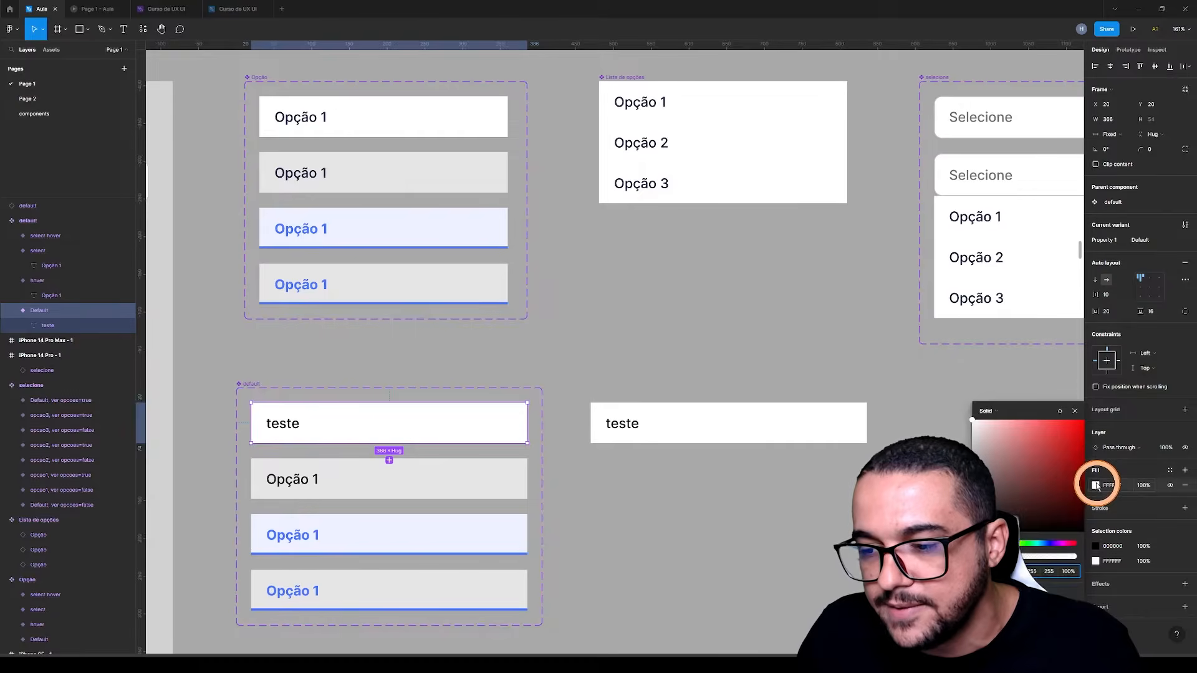
click(1053, 435)
key(ctrl+z)
key(ctrl+z)
key(ctrl+z)
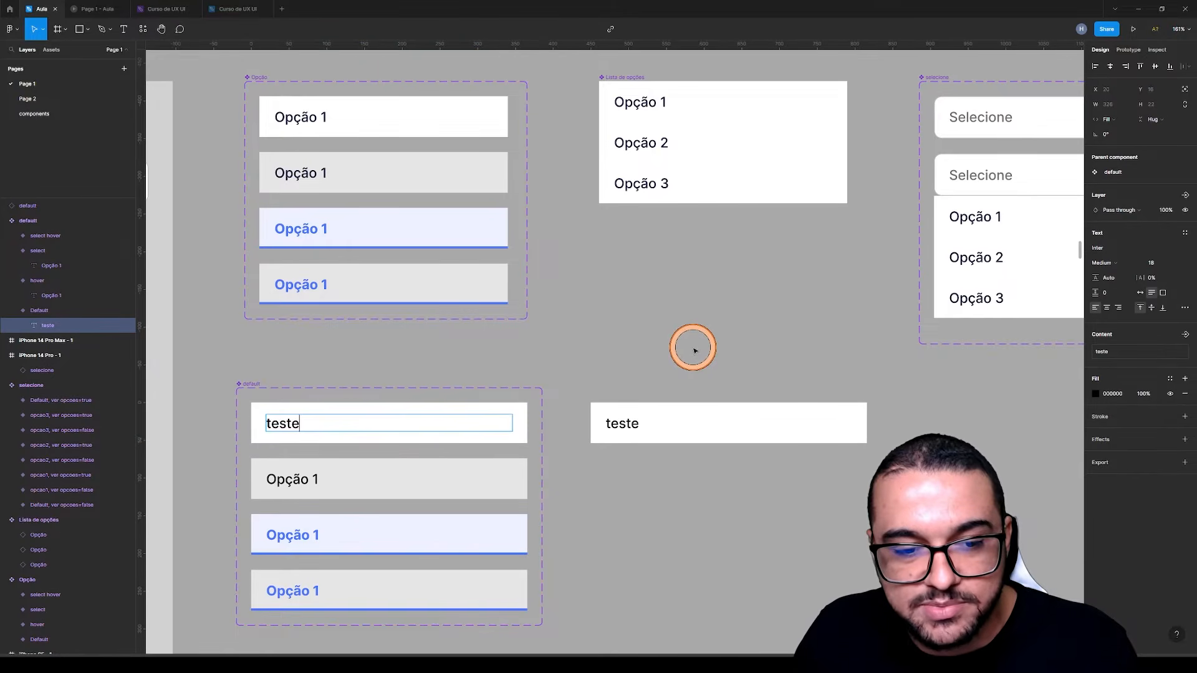
key(Escape)
Change the text of the instance beside the new set to Masculino
click(598, 416)
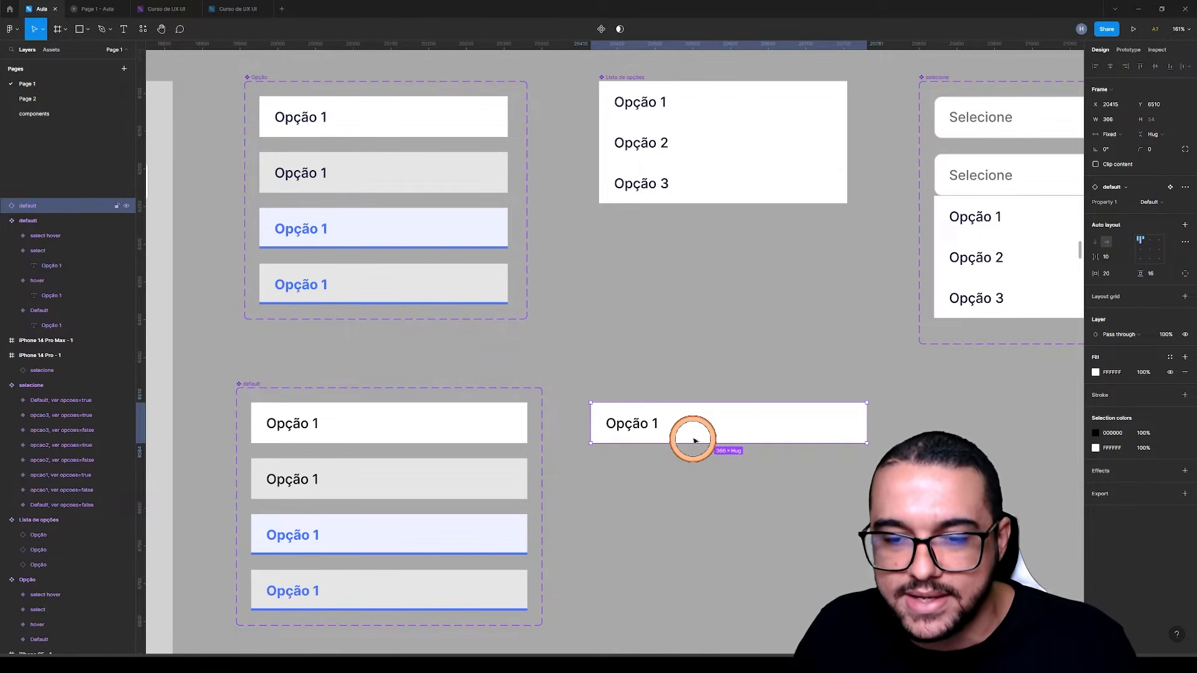
click(697, 359)
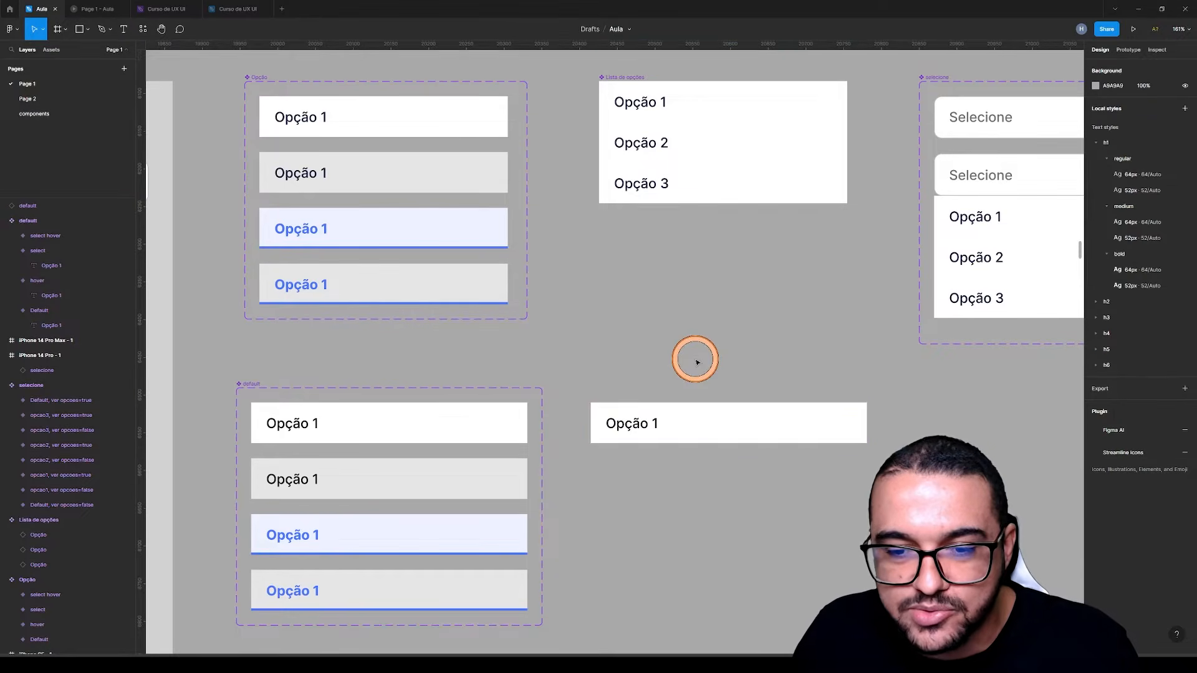
click(685, 419)
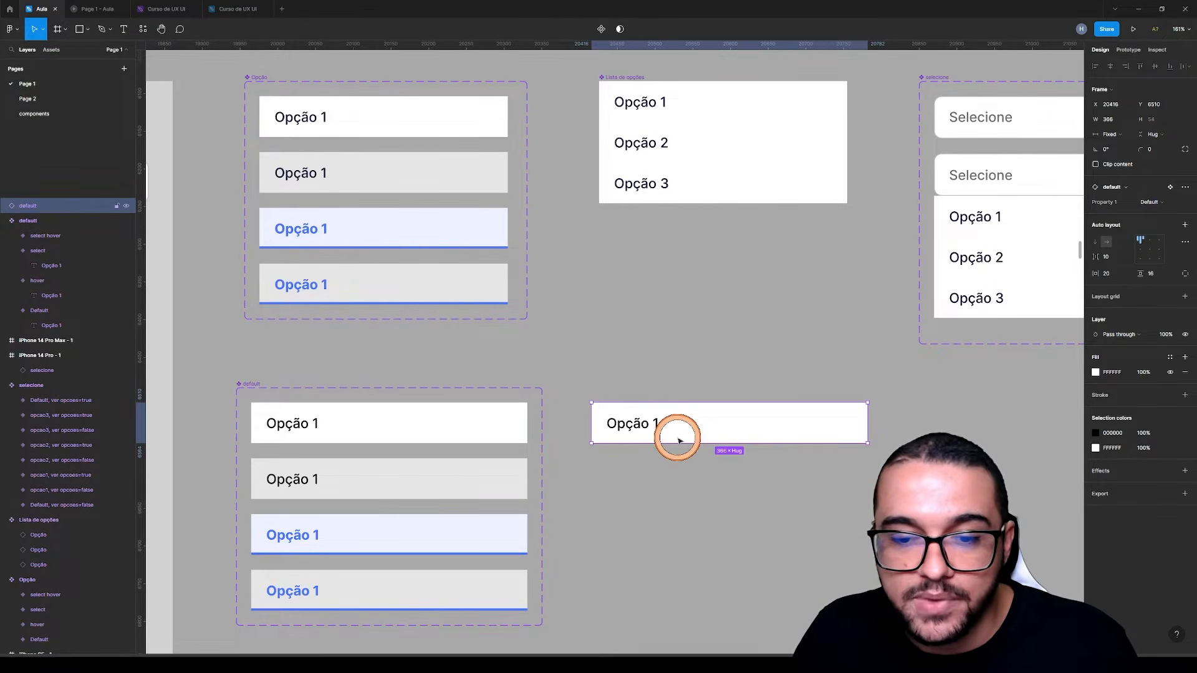
double_click(633, 422)
double_click(634, 422)
text(Nascelino)
key(Escape)
Duplicate the Masculino instance directly below itself and change the copy's text to Feminino
click(648, 426)
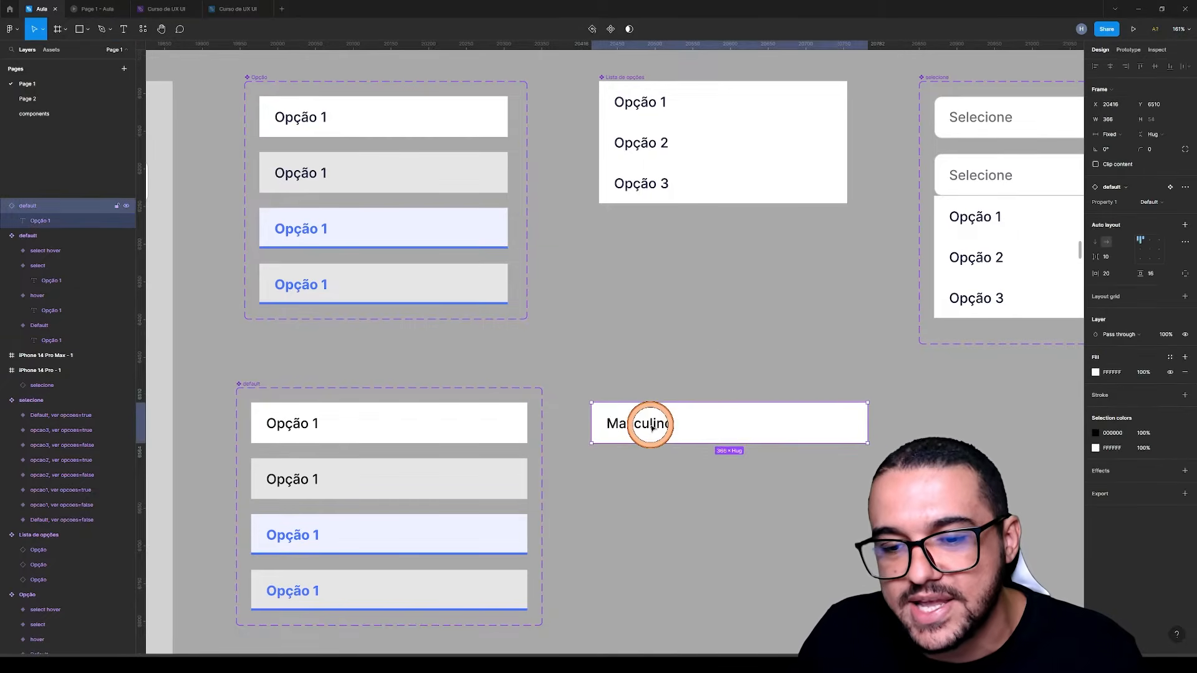
drag(649, 425, 642, 466)
double_click(642, 465)
double_click(642, 465)
text(Feminino)
click(732, 322)
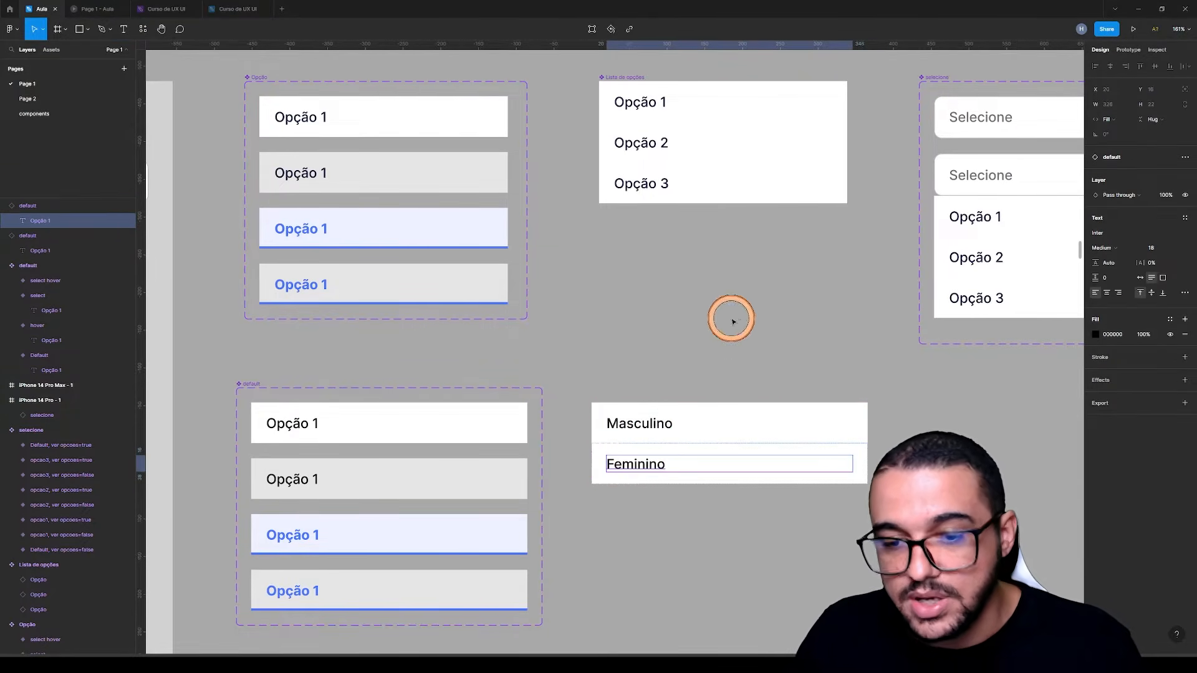
click(732, 321)
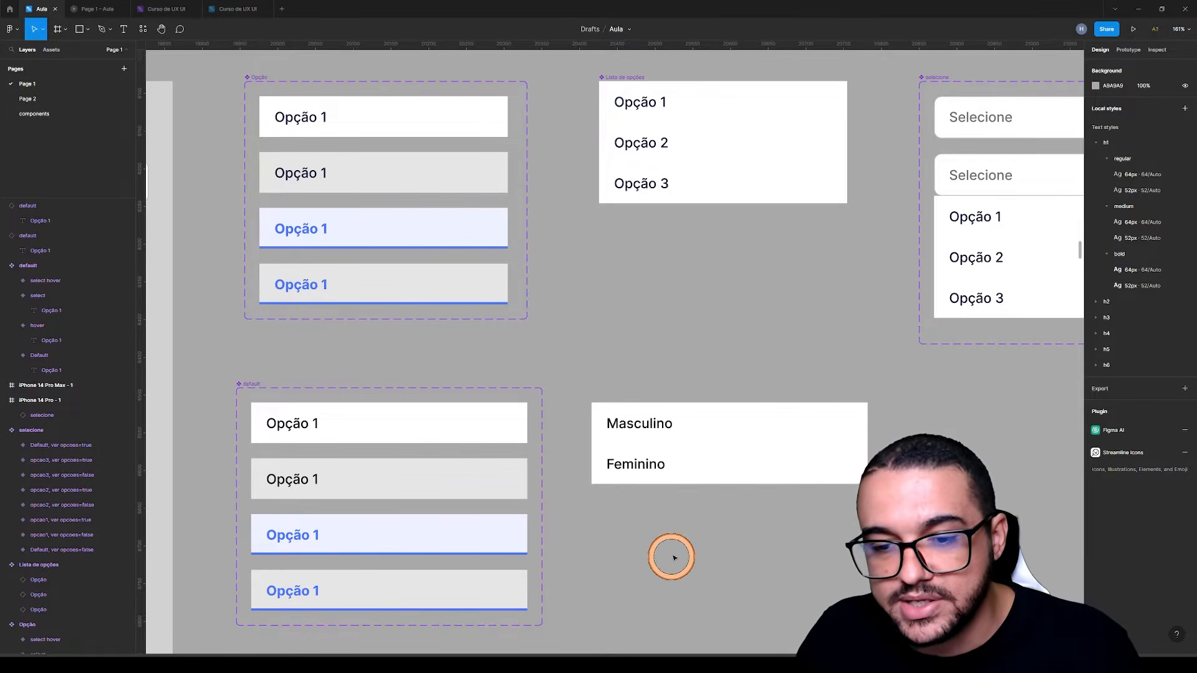
Create a single component from the Masculino and Feminino instances and name it Lista de sexo
drag(803, 550, 596, 397)
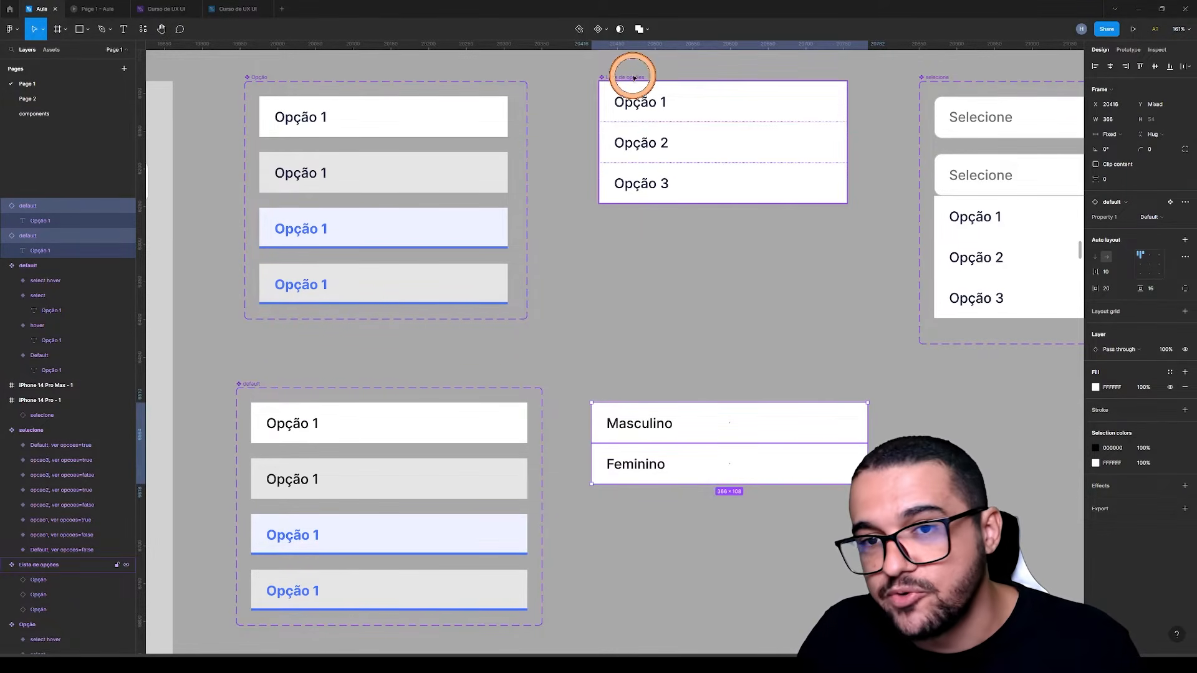
click(630, 76)
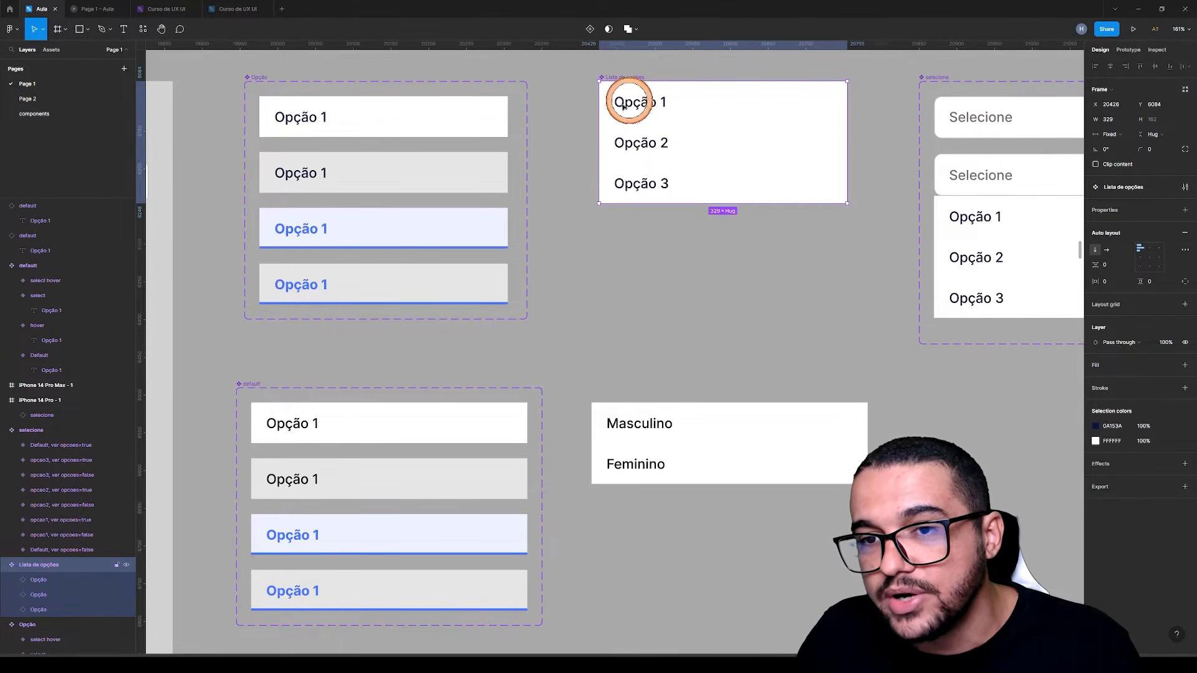
click(626, 366)
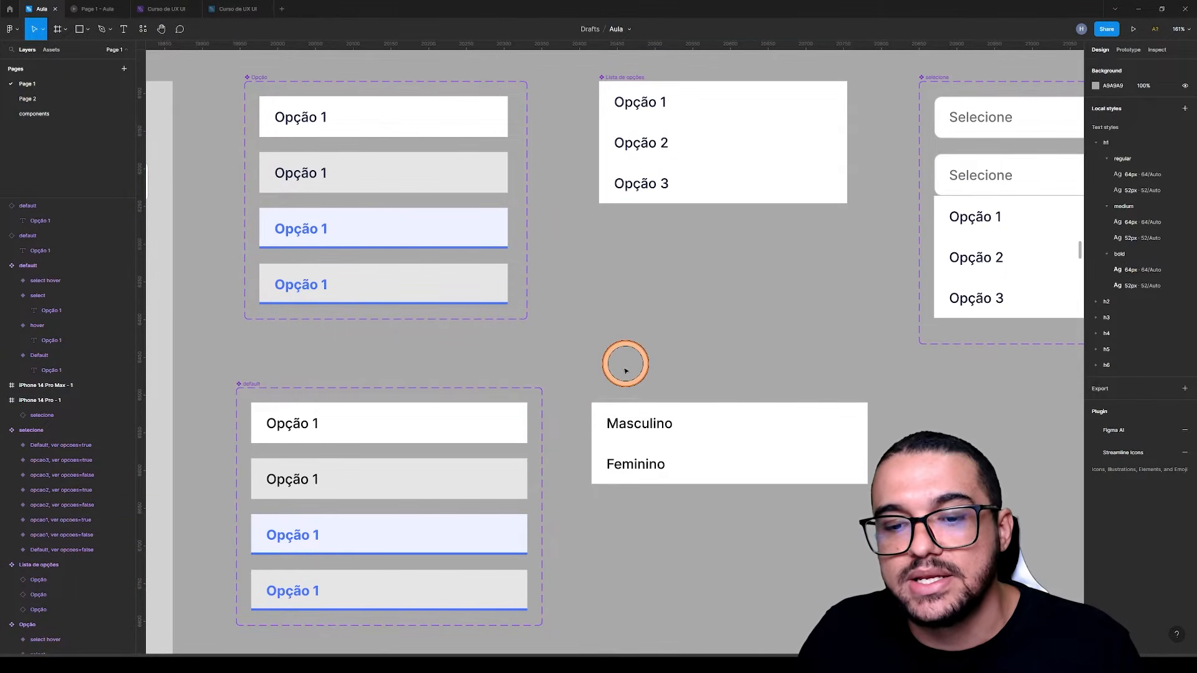
drag(597, 377, 721, 496)
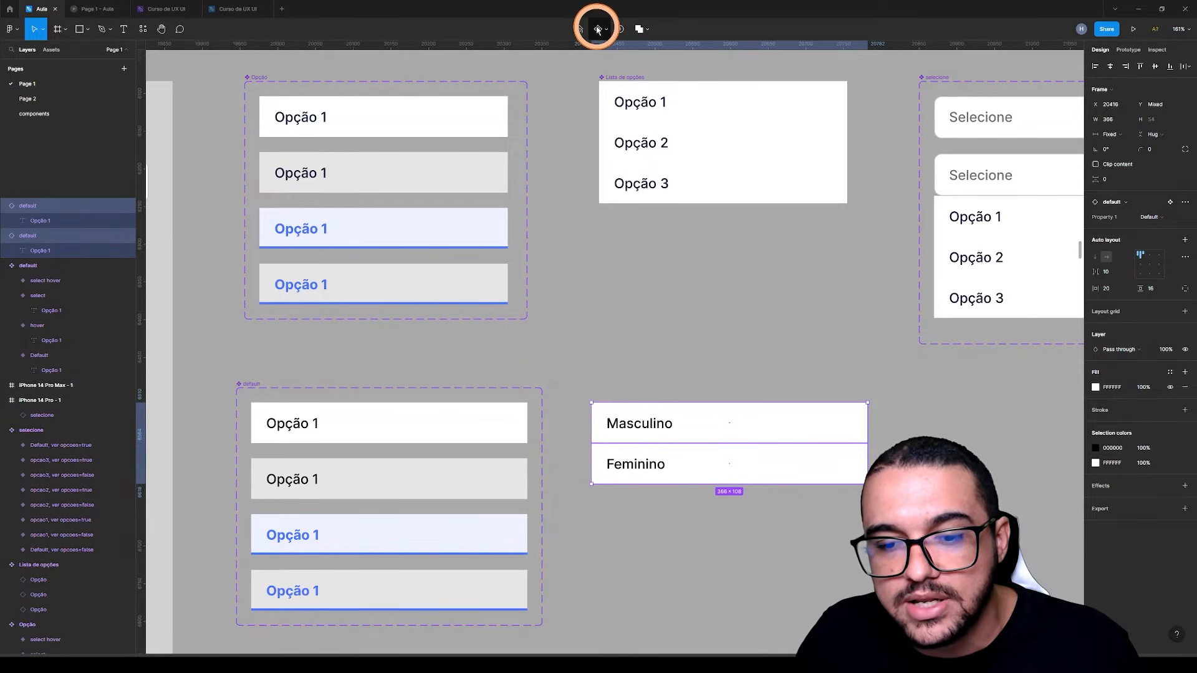
click(597, 29)
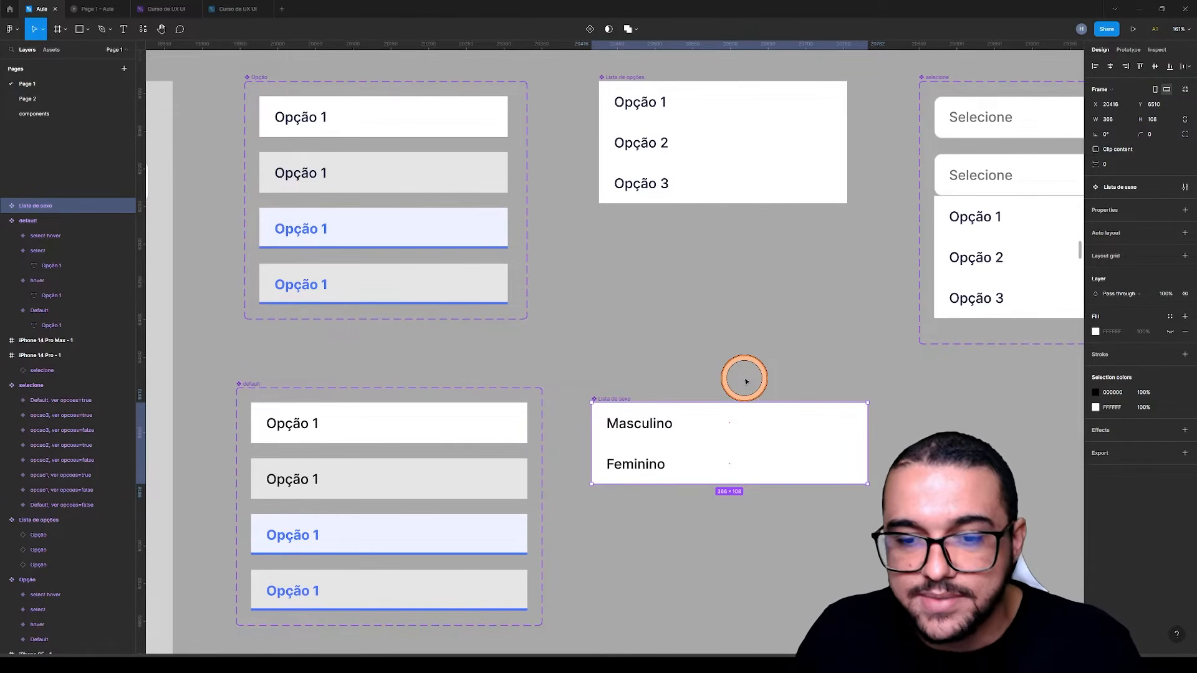
Place an instance of the Lista de sexo component near the top of the iPhone 14 Pro Max - 1 frame
click(747, 382)
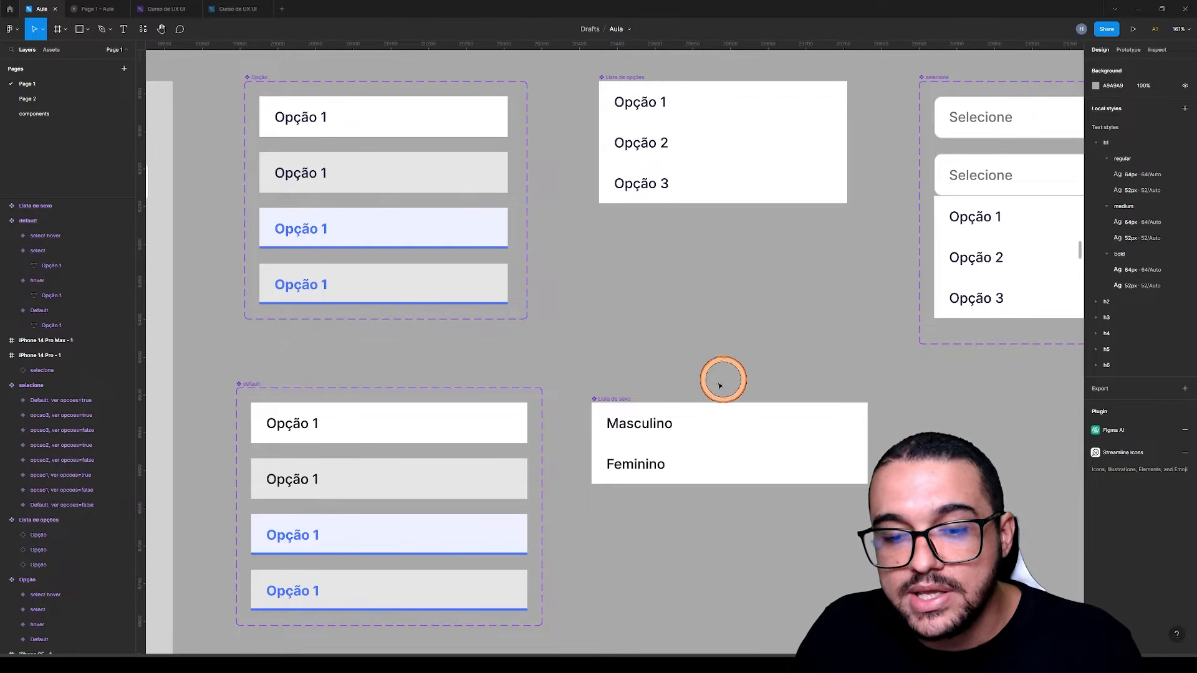
click(617, 397)
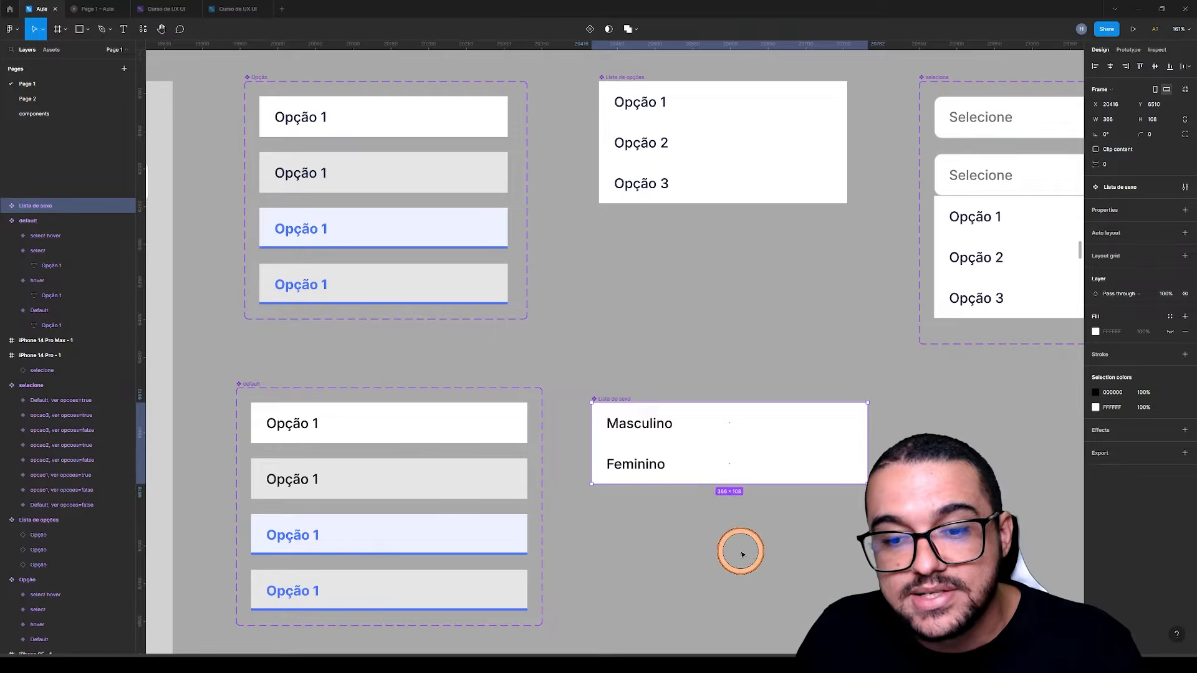
click(716, 569)
drag(715, 570, 921, 302)
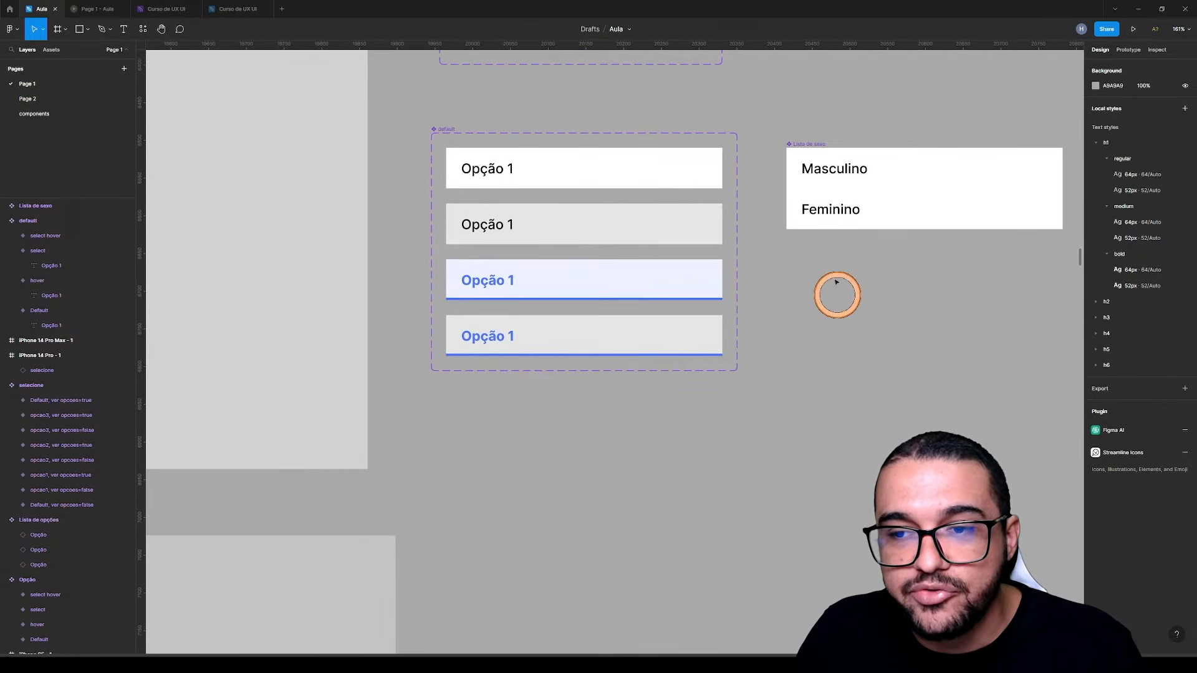
scroll(830, 227, down, 3)
scroll(831, 228, down, 2)
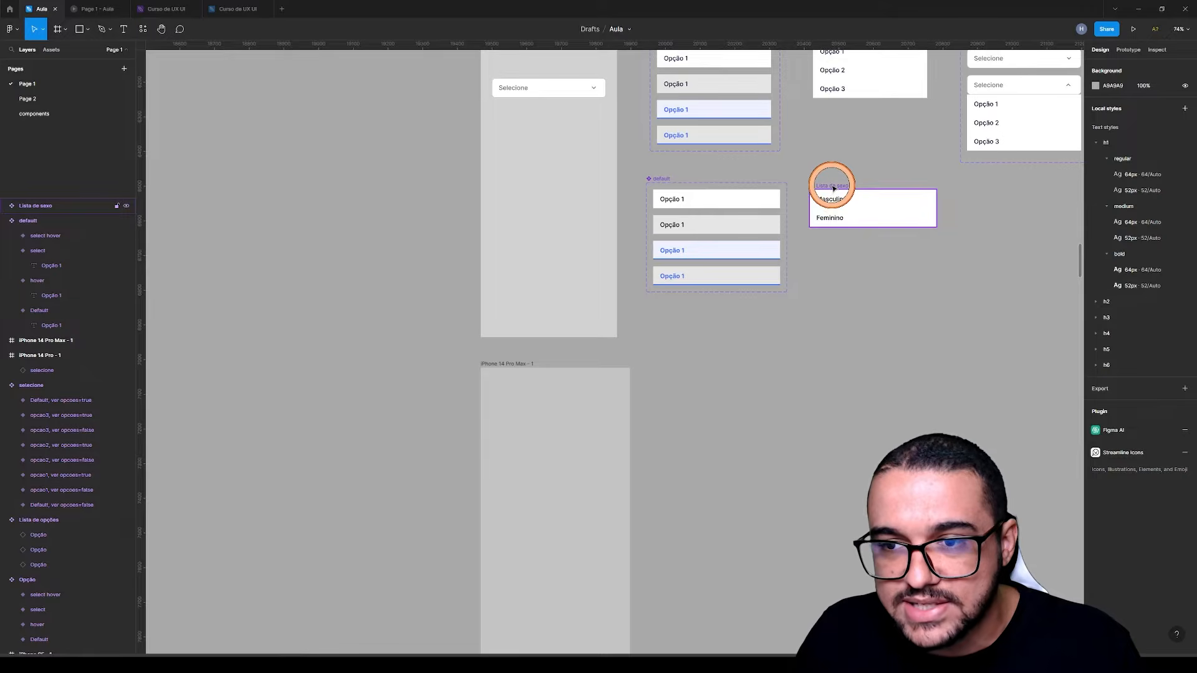
drag(835, 188, 517, 390)
scroll(565, 426, up, 3)
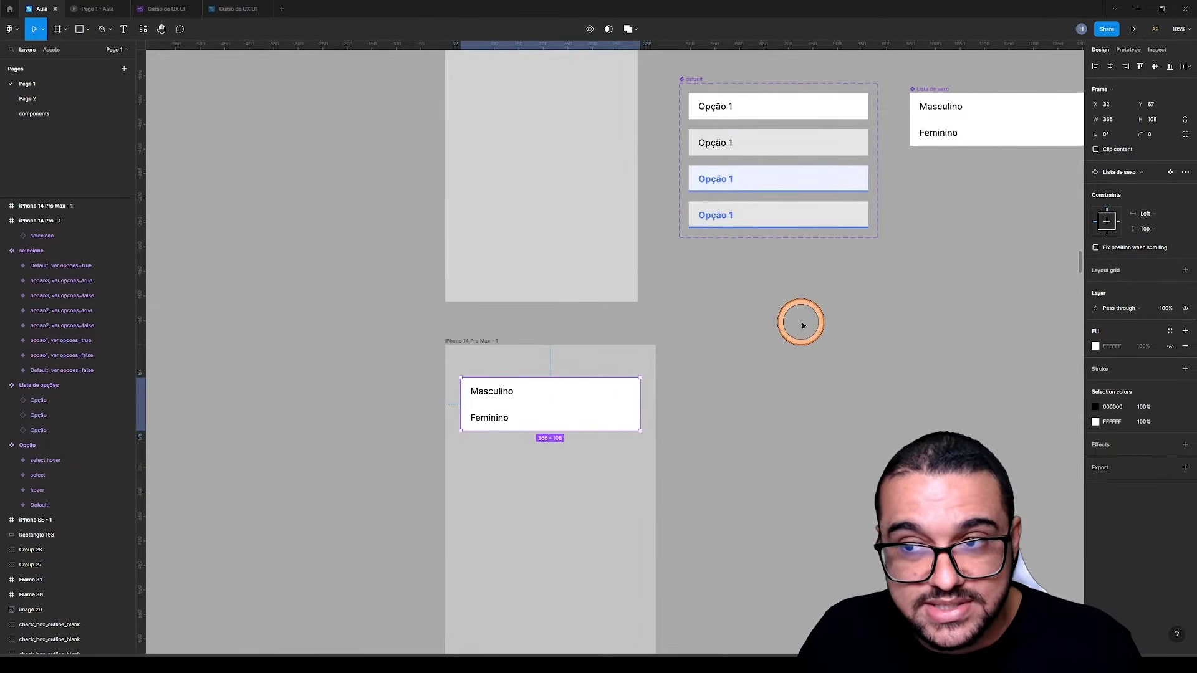
Preview the iPhone 14 Pro Max - 1 frame as a prototype and return to the design file
click(798, 324)
click(507, 407)
click(475, 342)
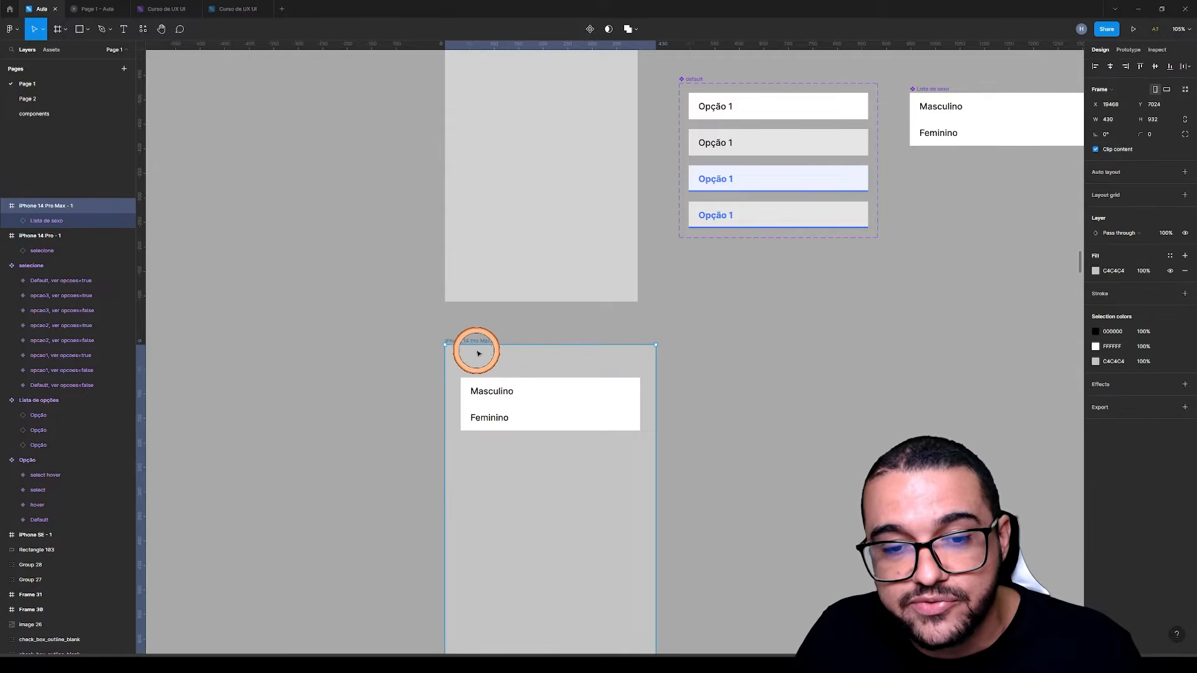
click(473, 333)
click(467, 341)
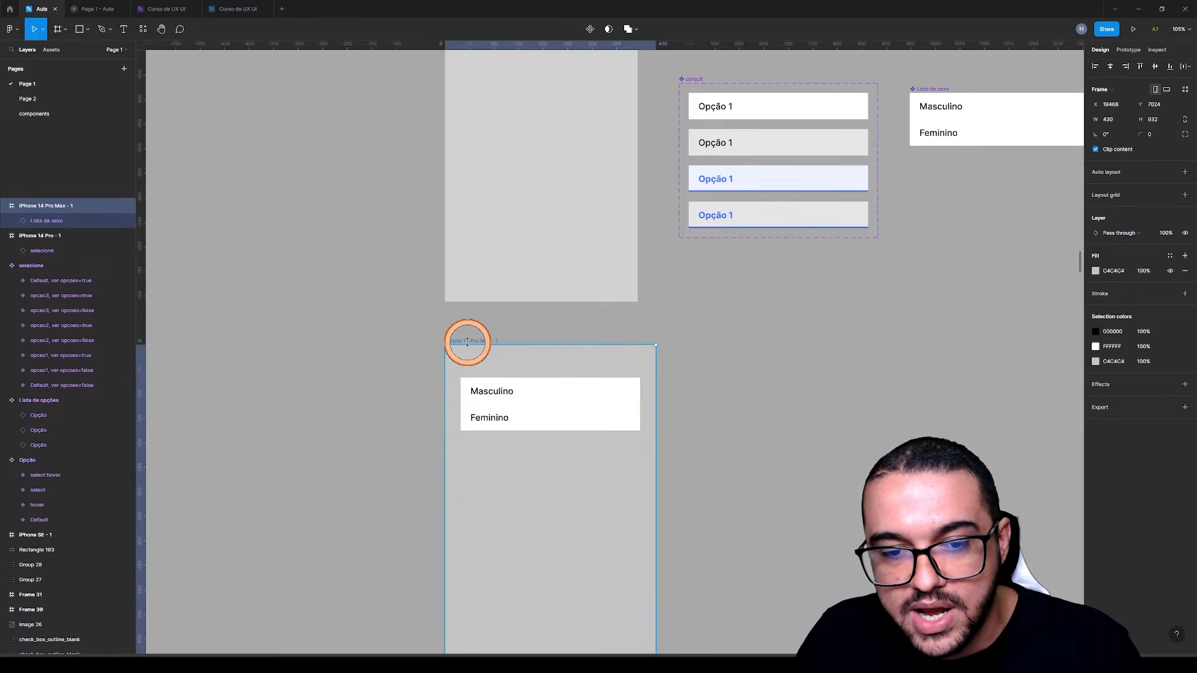
click(1134, 29)
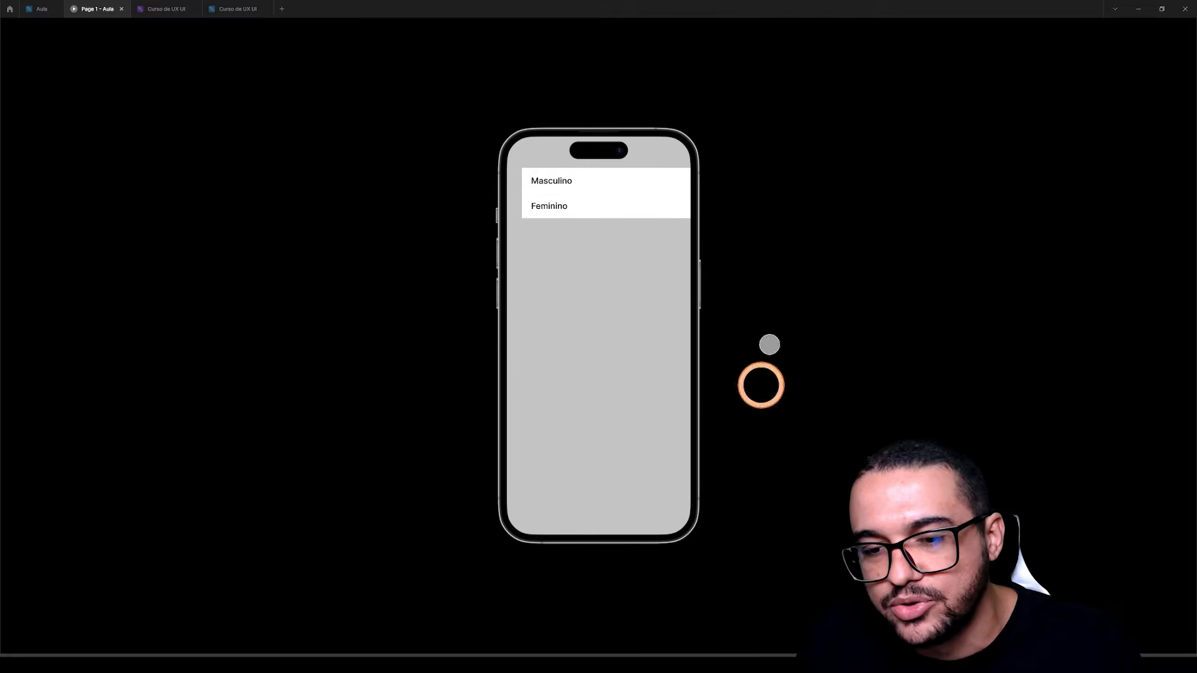
click(42, 10)
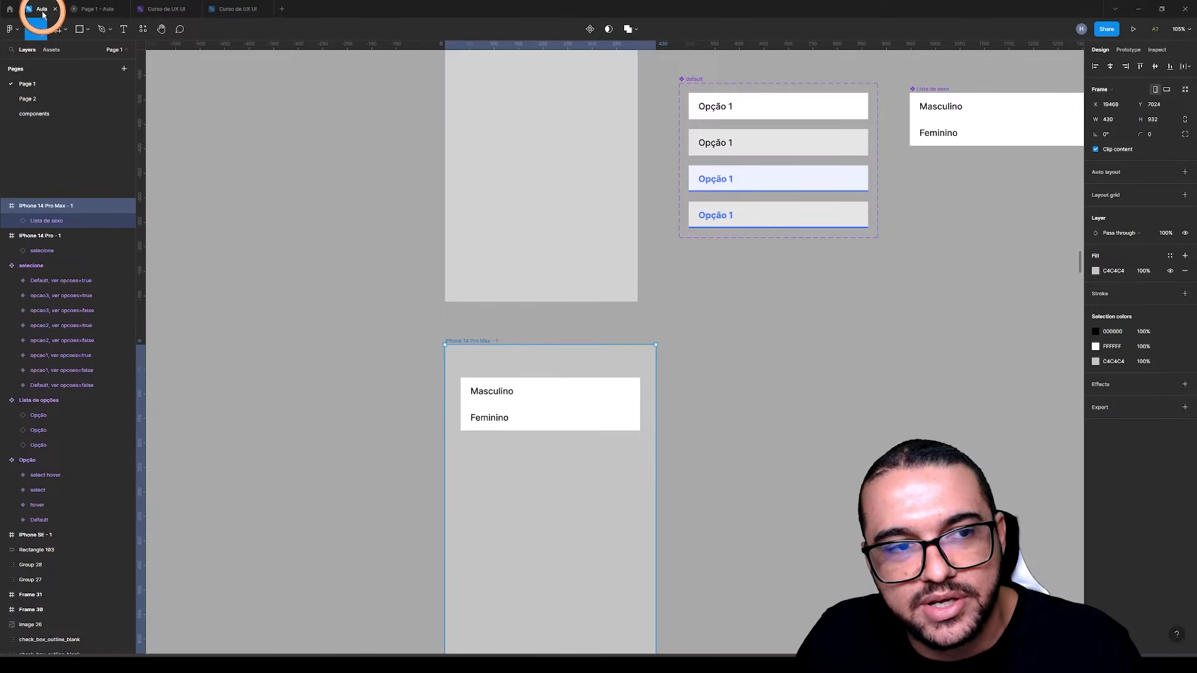
Set the prototype device to iPhone 14 Pro Max and check the Masculino option's hover reaction in the preview
click(1126, 49)
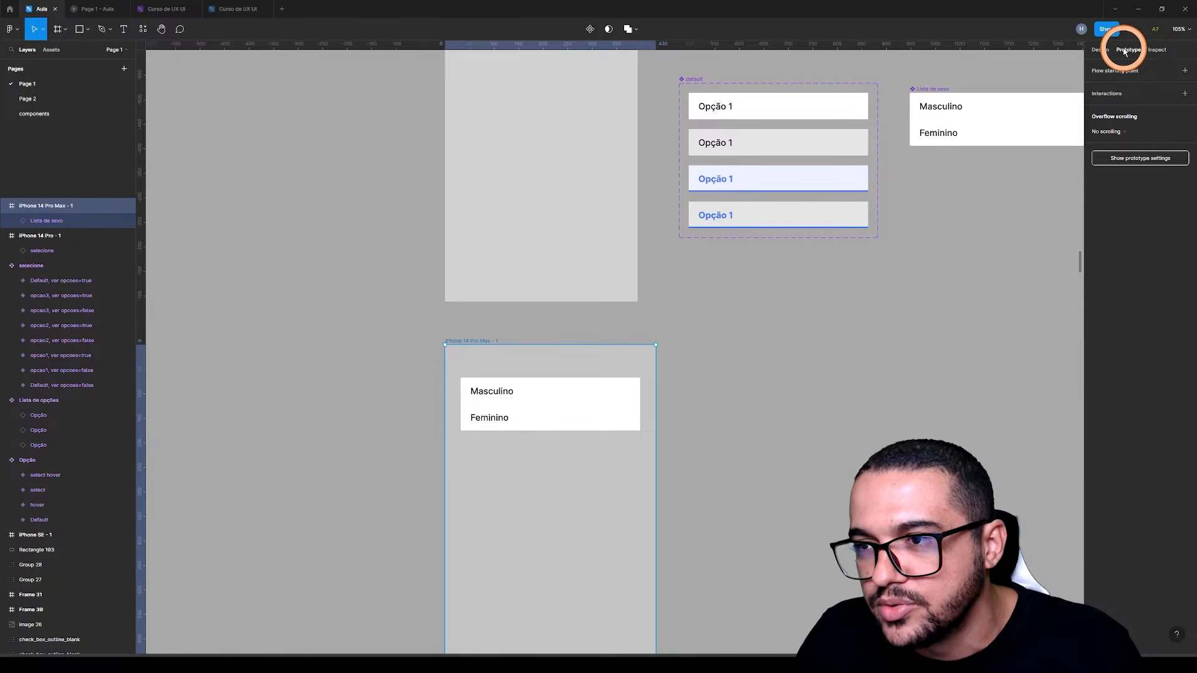
click(1016, 208)
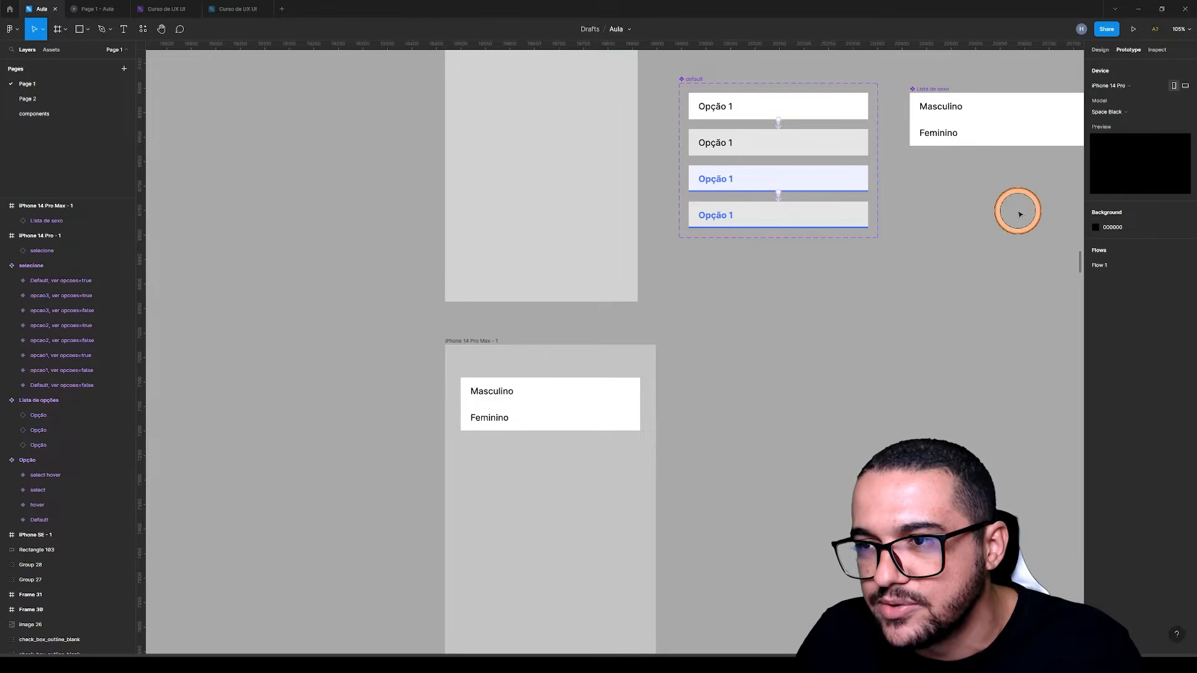
click(1114, 86)
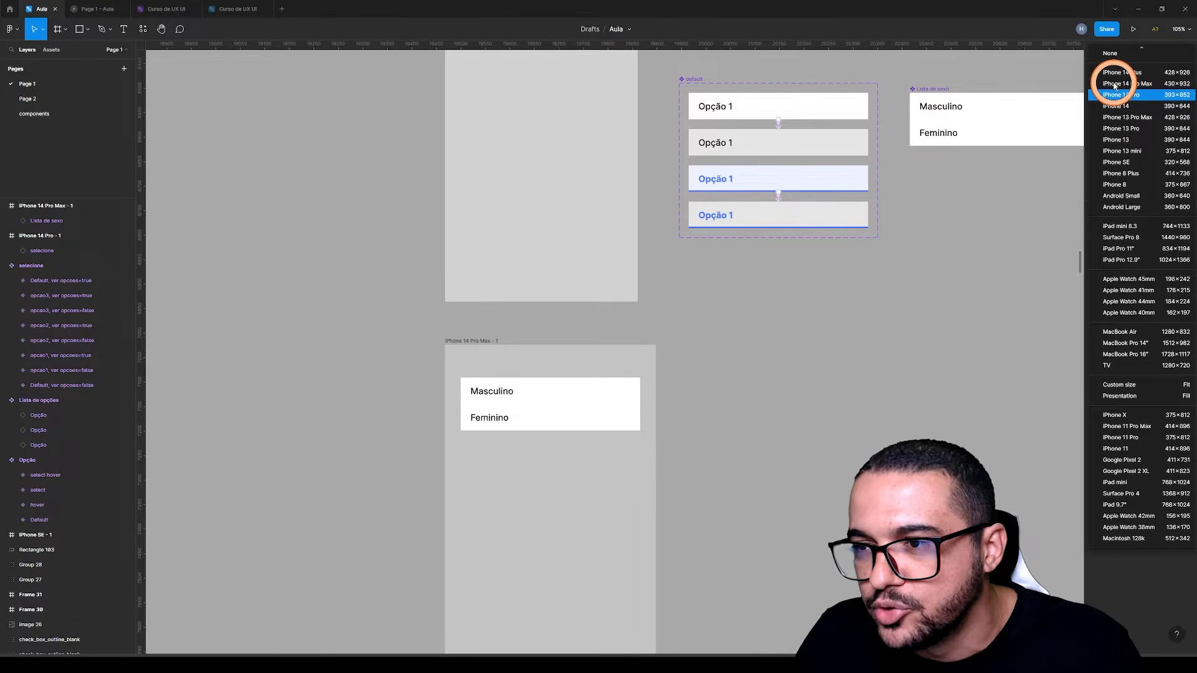
click(1128, 118)
click(1036, 123)
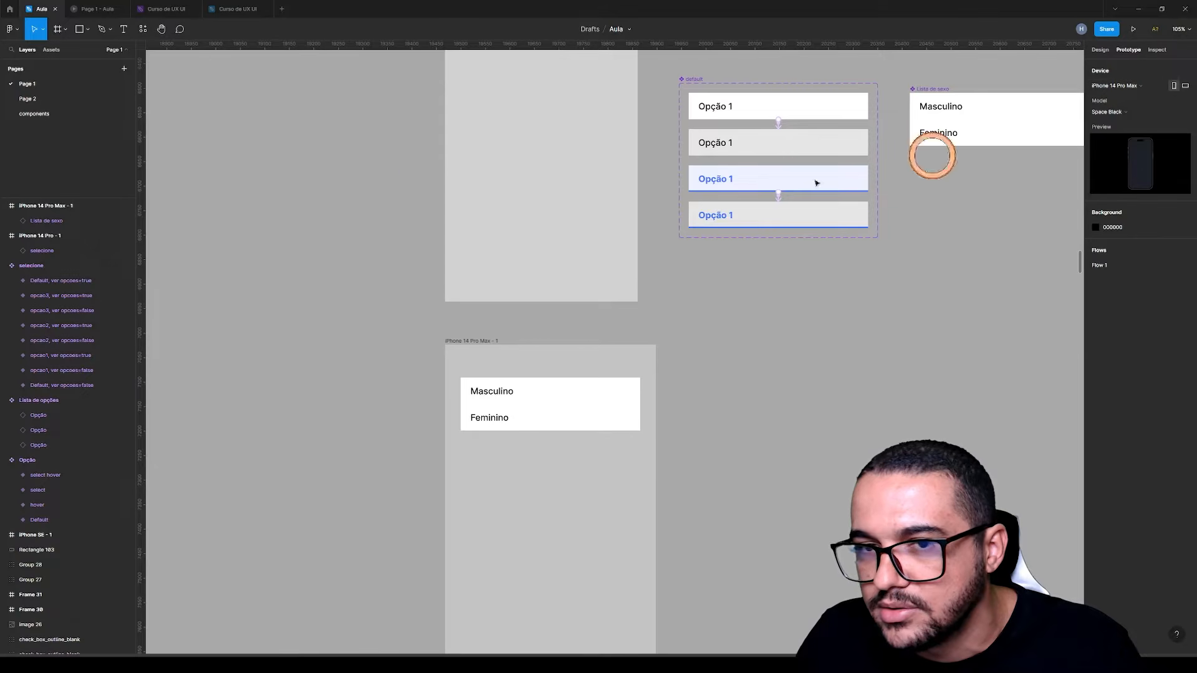
click(201, 118)
click(98, 9)
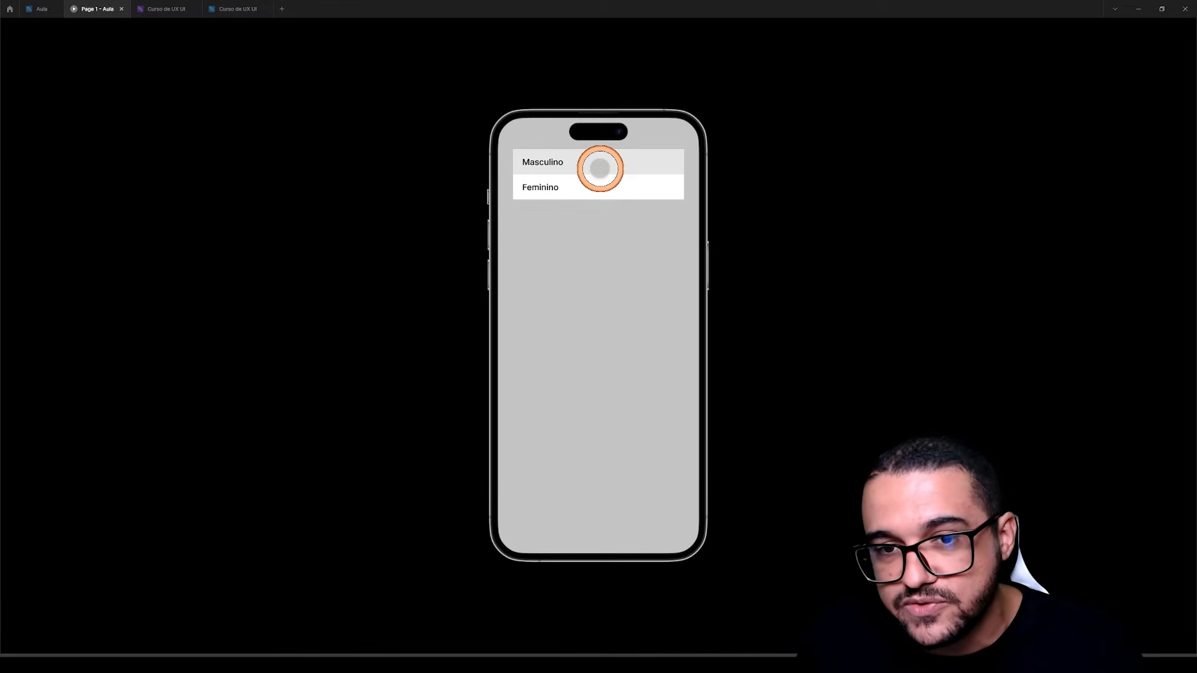
click(44, 12)
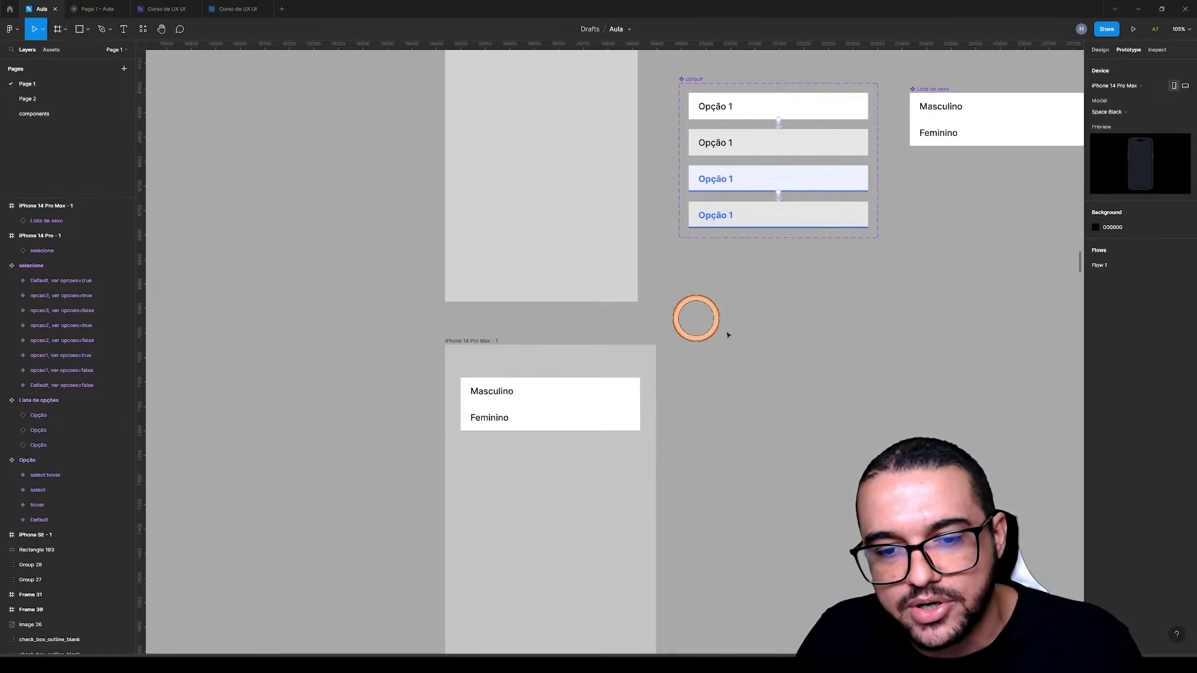
Delete the Lista de sexo instance from the iPhone 14 Pro Max - 1 frame
click(555, 407)
key(Delete)
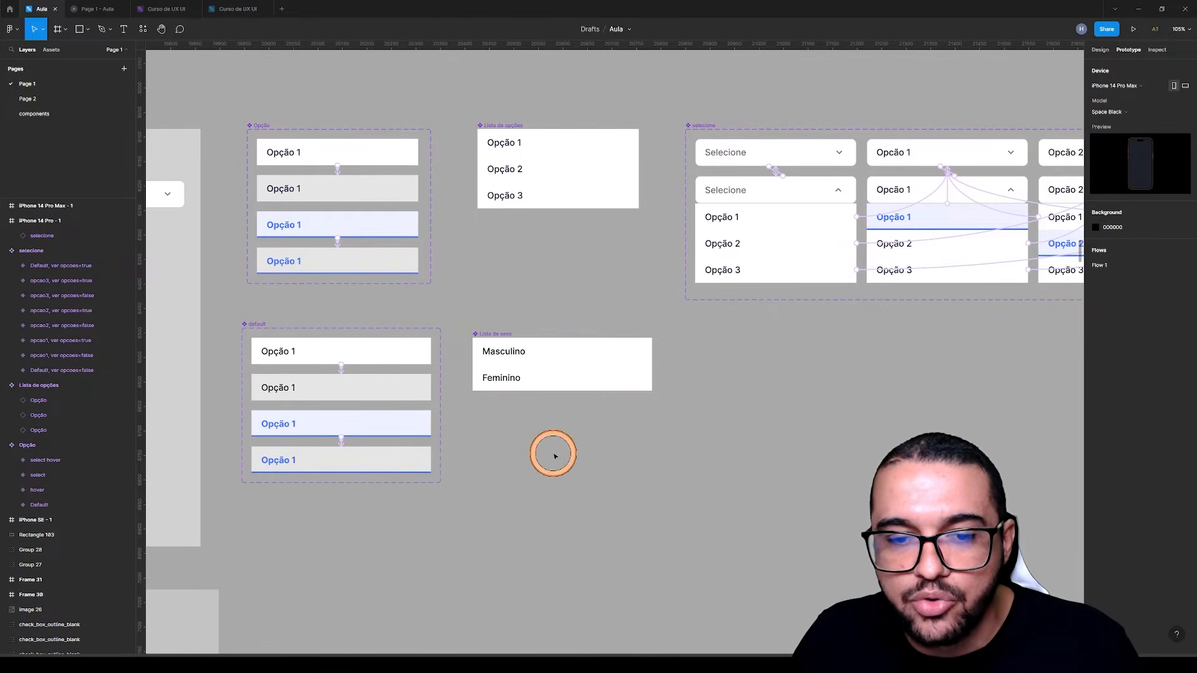
Place an instance of the Default option variant beside the Lista de sexo component, below the selecione set
drag(848, 418, 515, 478)
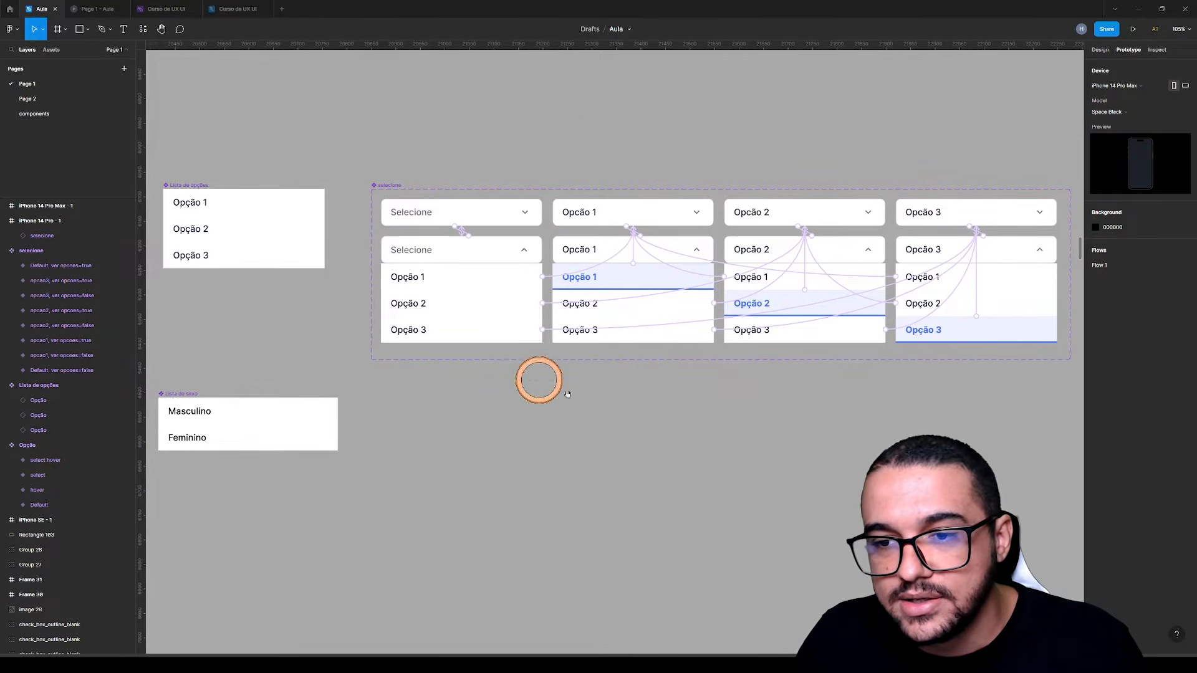
drag(552, 386, 500, 361)
click(1100, 49)
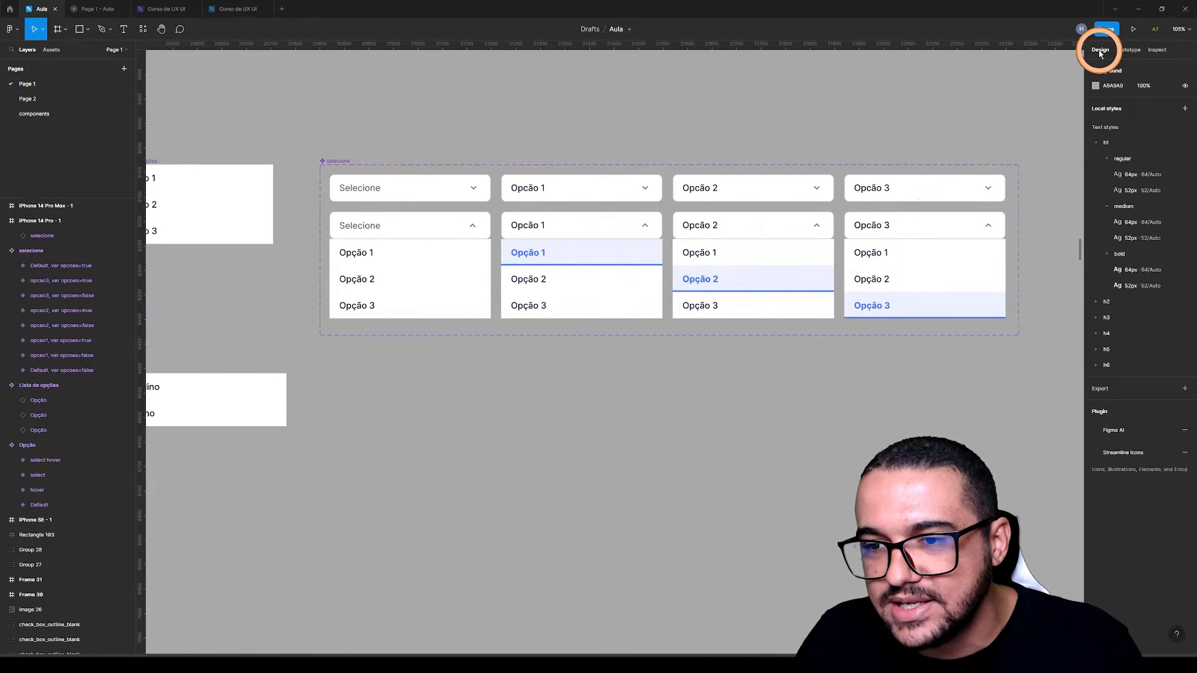
drag(481, 448, 672, 408)
drag(532, 403, 646, 390)
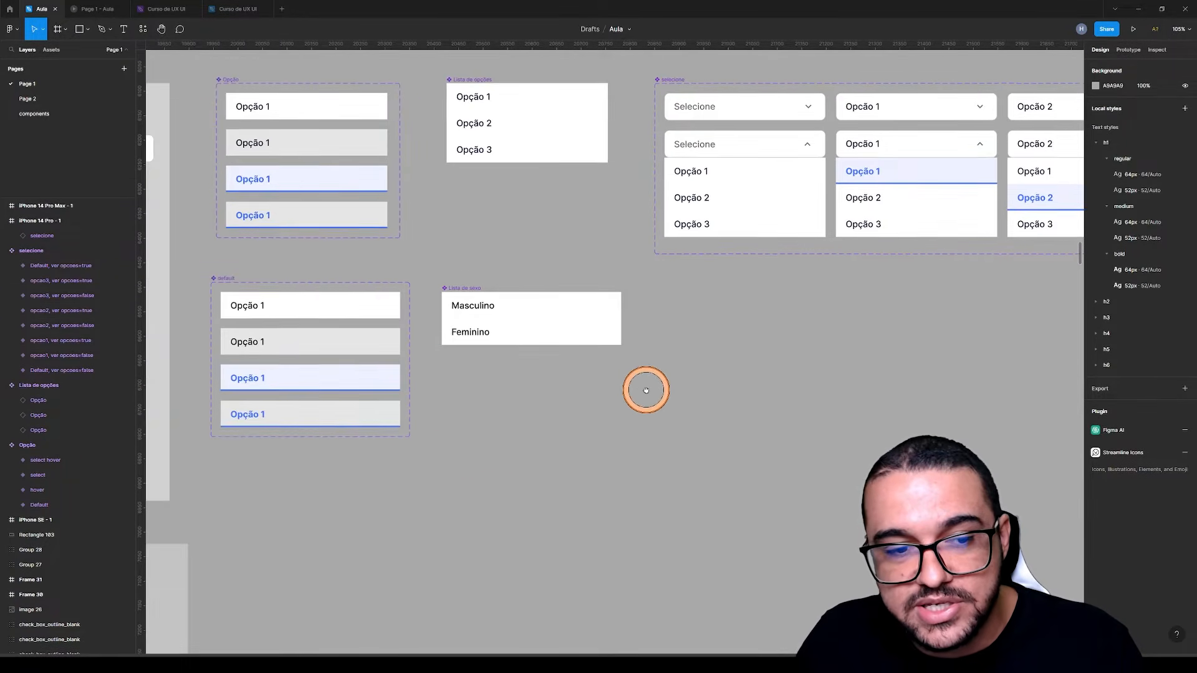
click(274, 312)
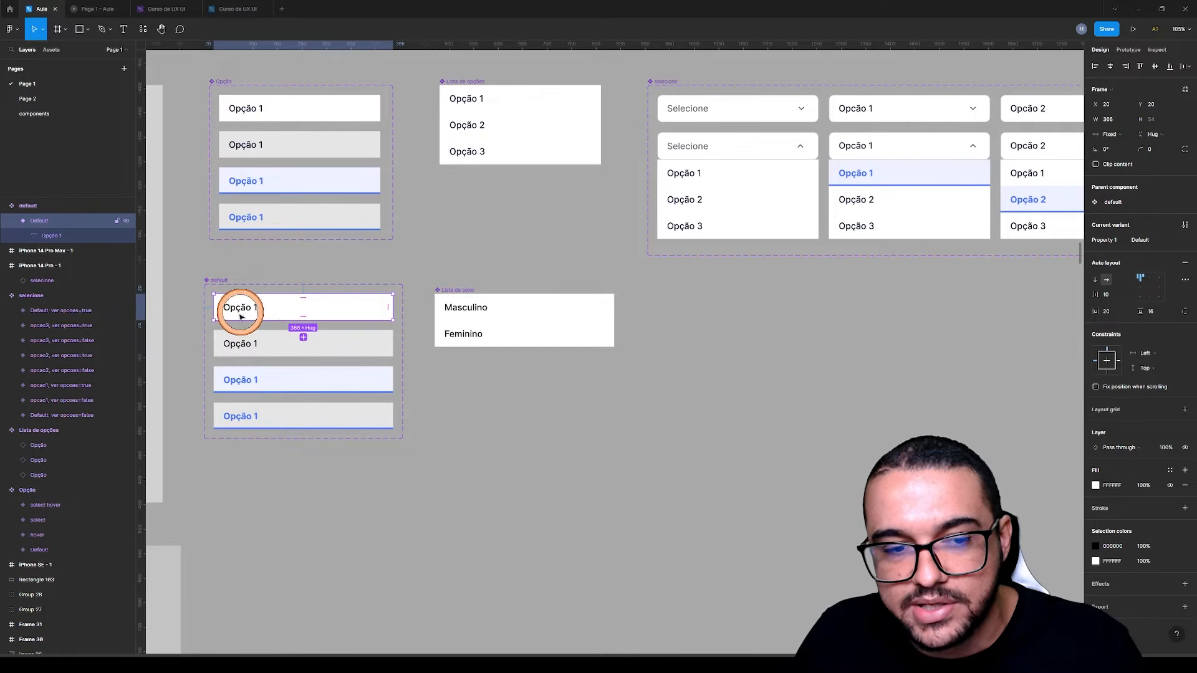
drag(271, 310, 710, 303)
click(708, 357)
click(697, 308)
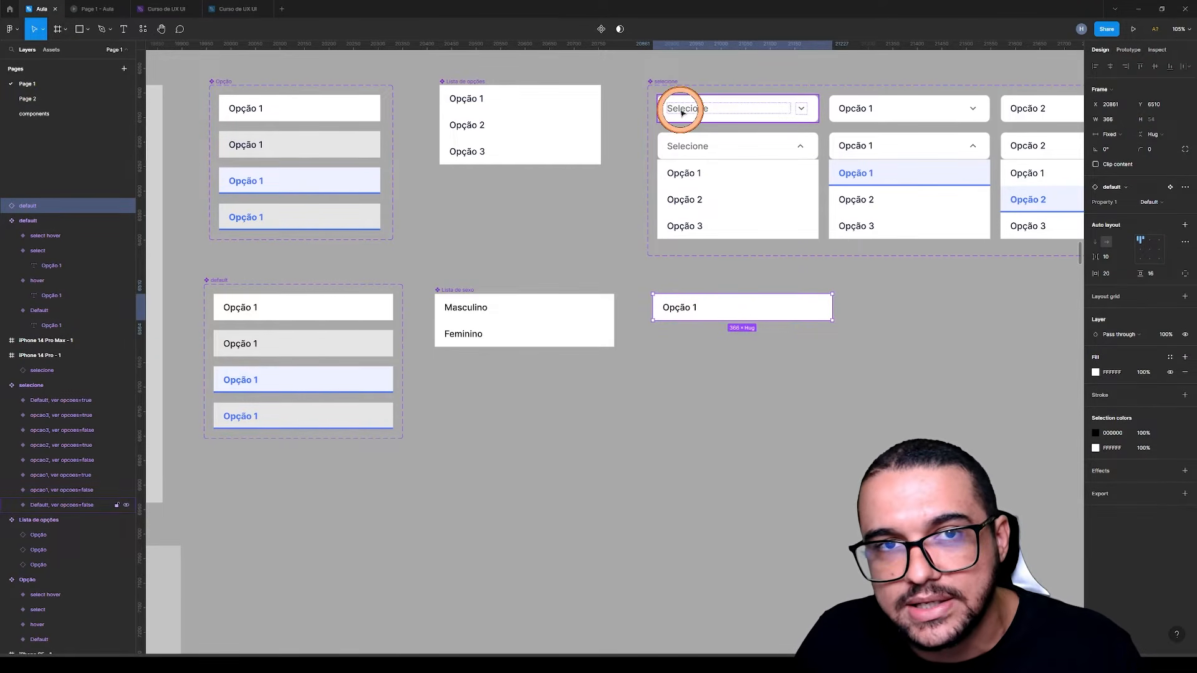
Detach the new Opção 1 instance from its main component
click(719, 384)
click(686, 310)
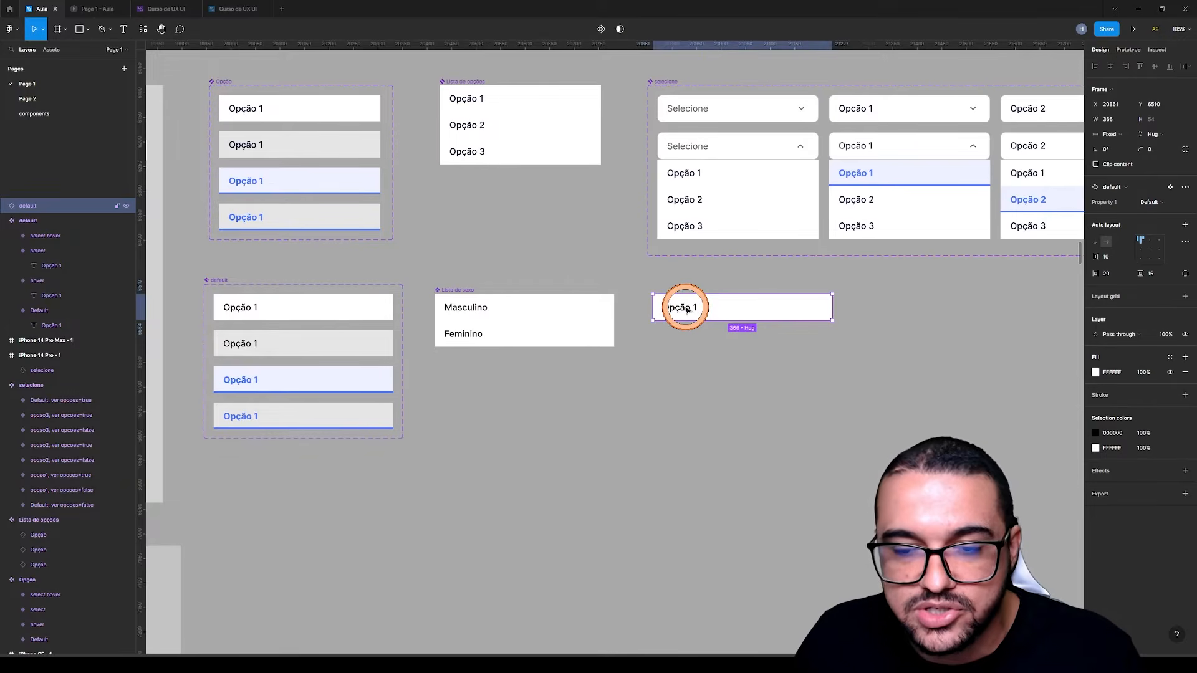
right_click(687, 308)
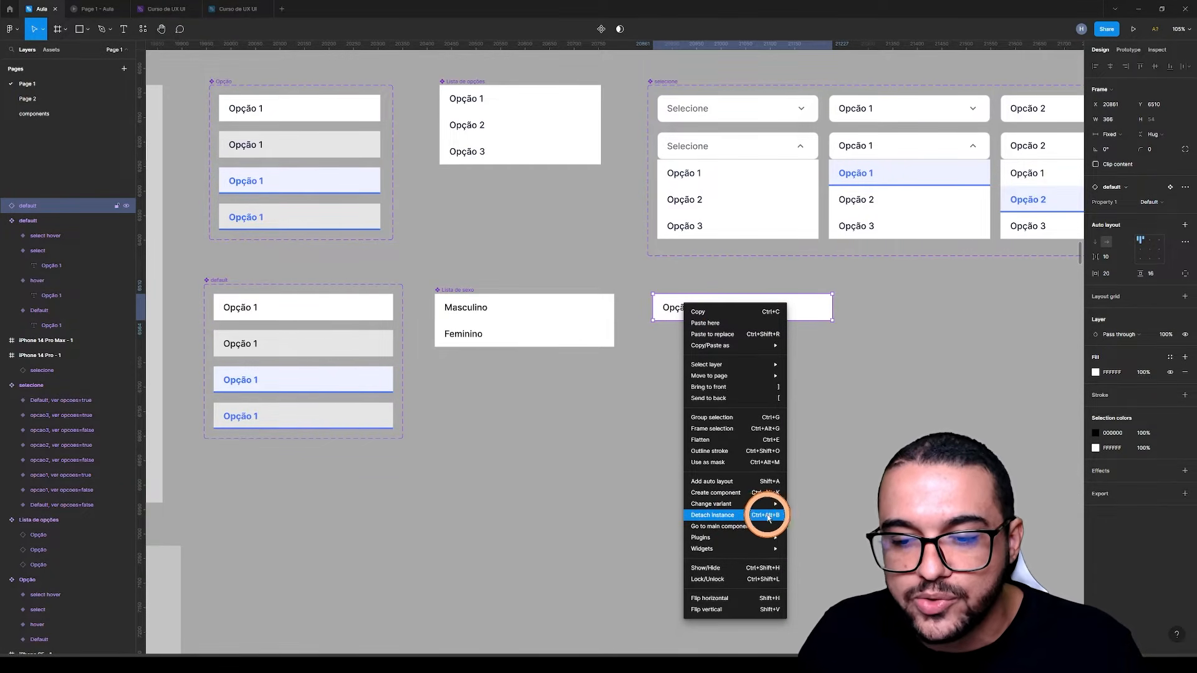
click(764, 515)
click(748, 444)
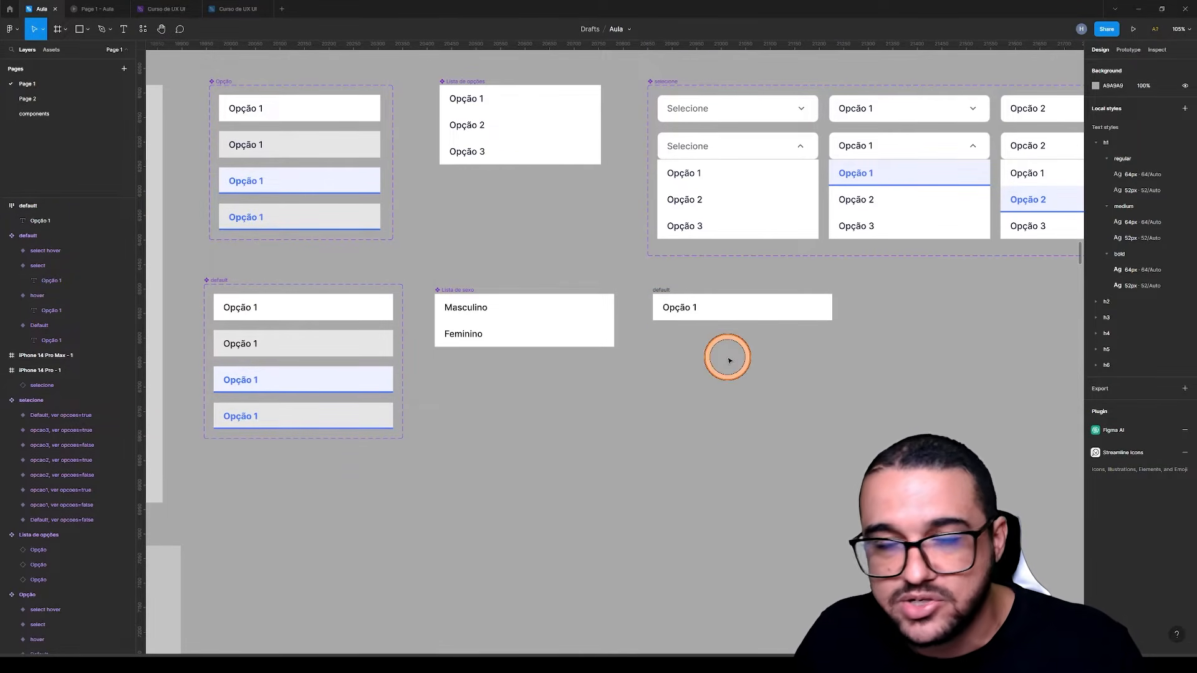
click(700, 315)
click(666, 291)
click(691, 315)
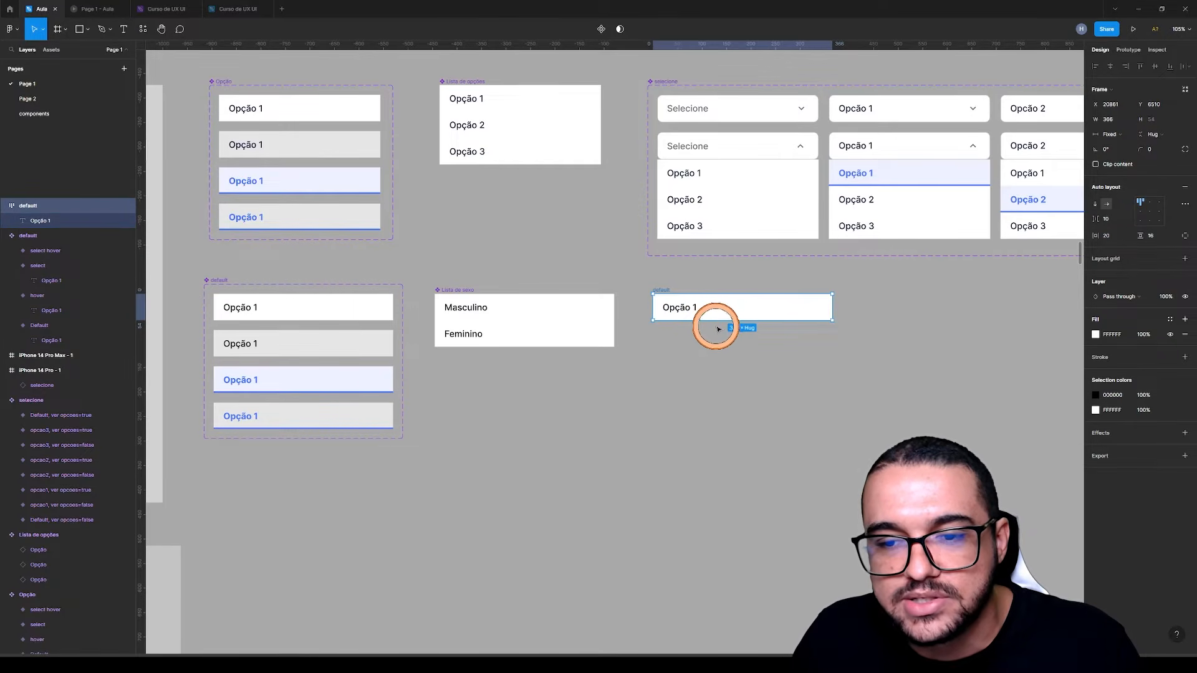
click(688, 373)
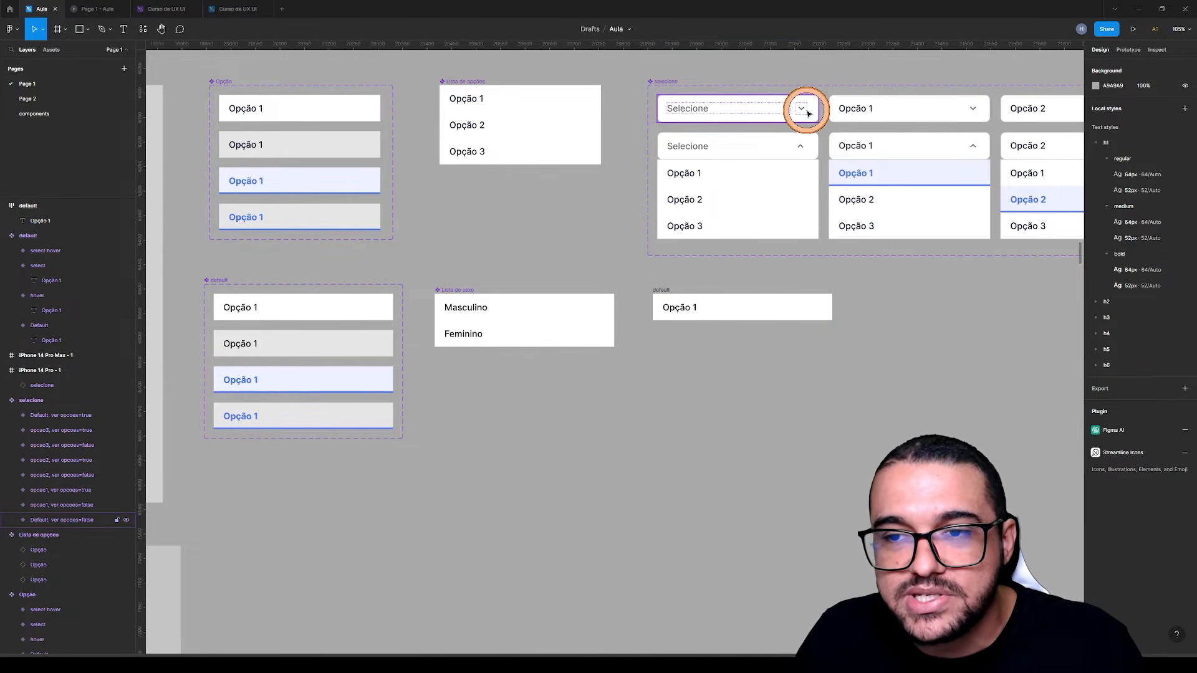
Insert the keyboard_arrow_down icon from Material Symbols, searching "arrow d", and place it at the right end of the detached Opção 1 frame
scroll(750, 350, up, 3)
right_click(697, 341)
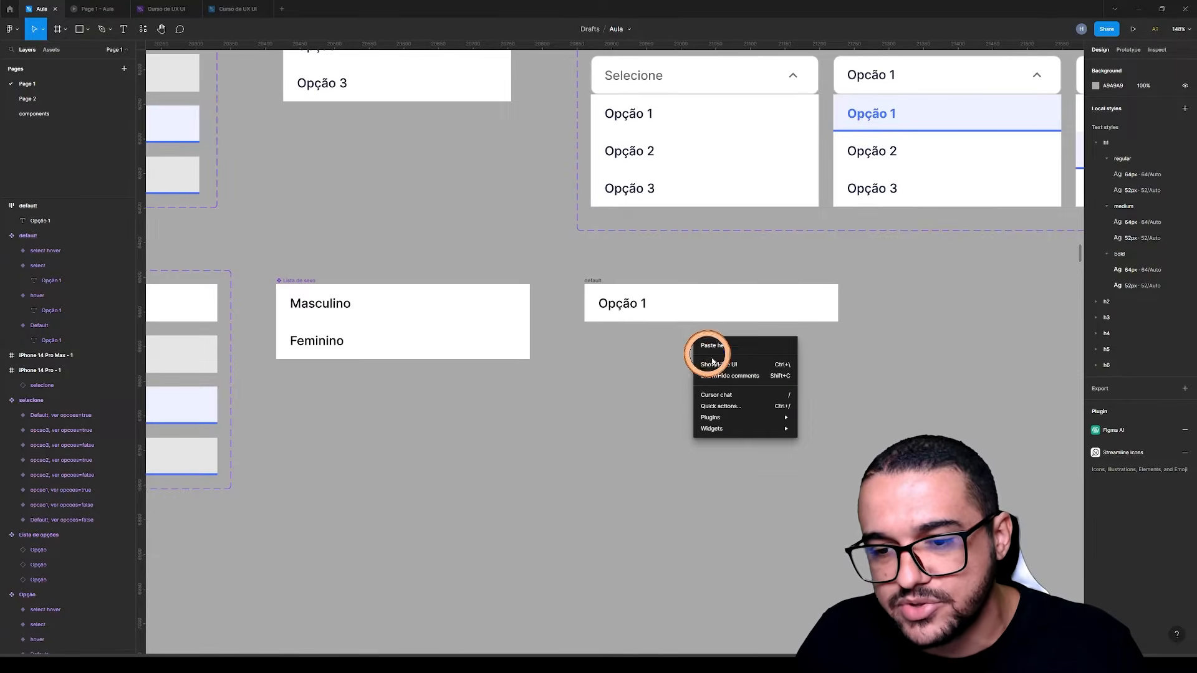
click(866, 424)
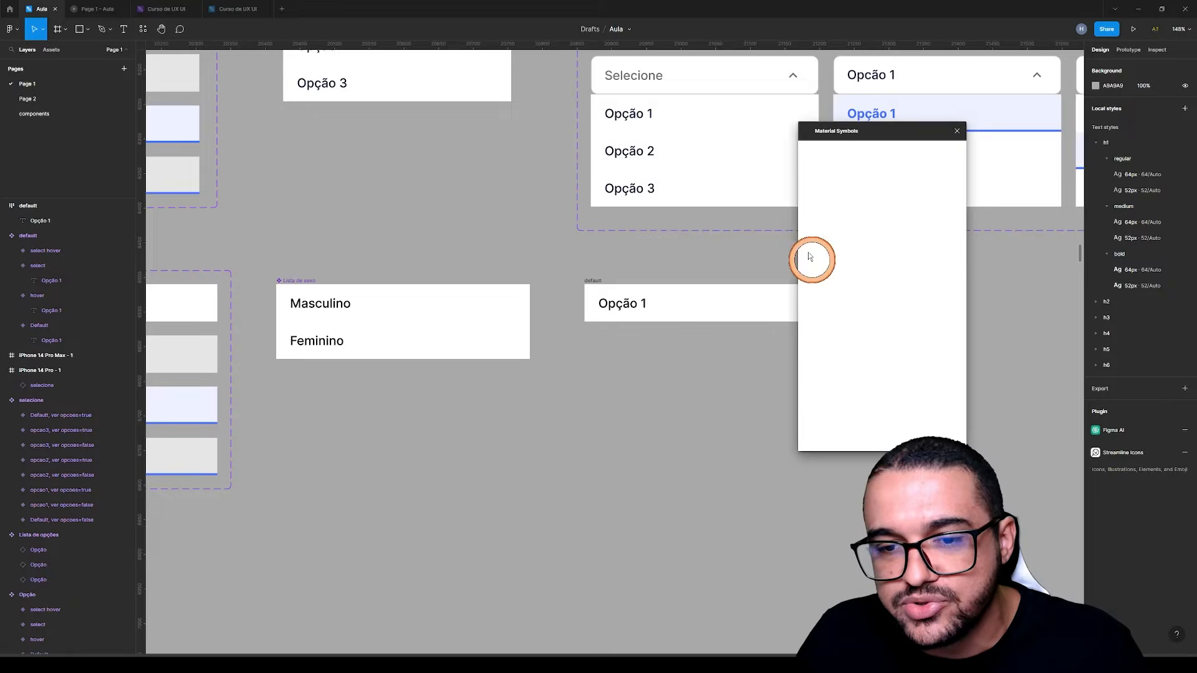
click(881, 153)
text(arr)
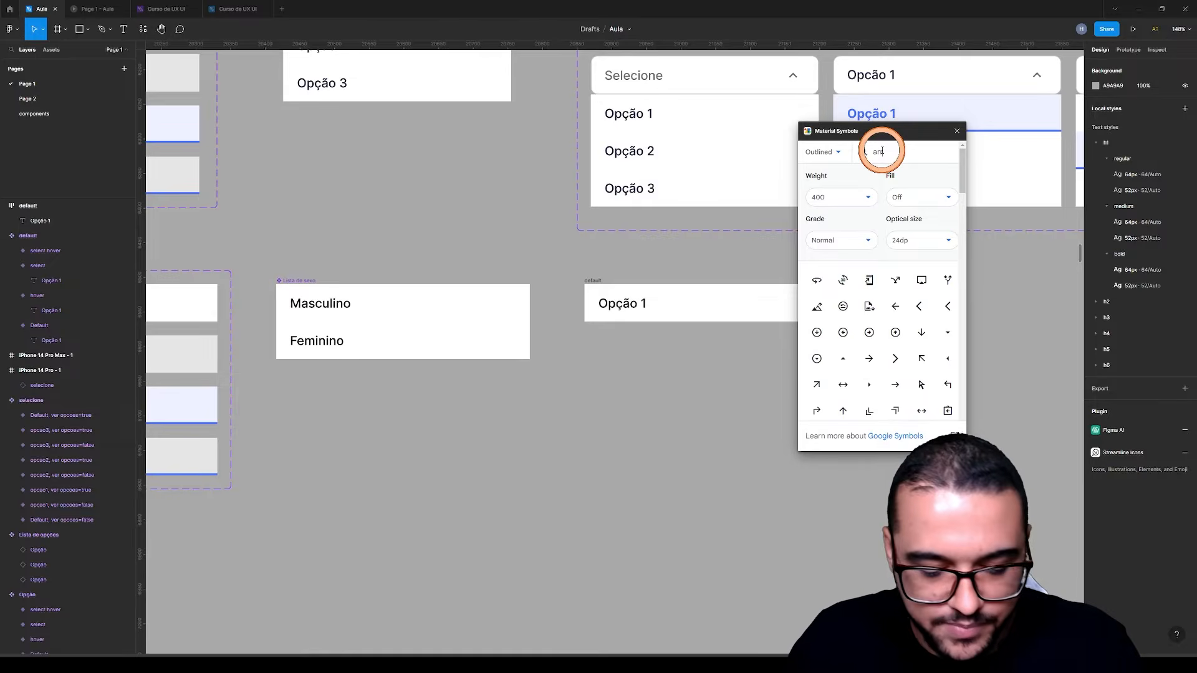
text(ow d)
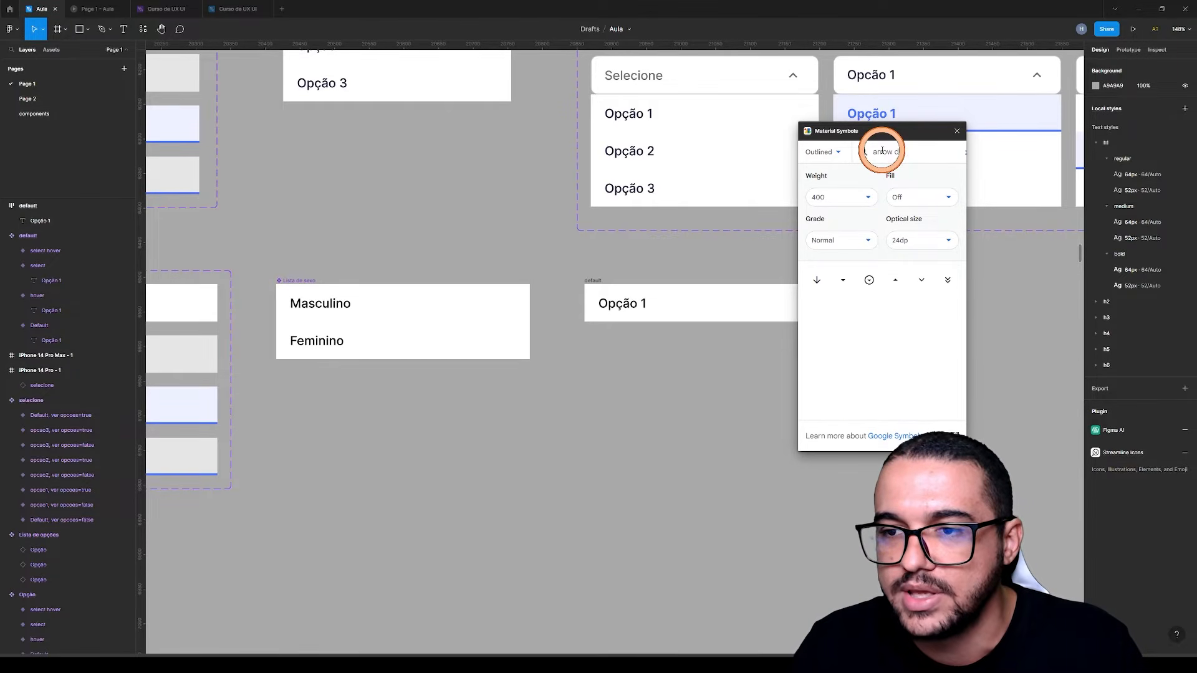
click(921, 280)
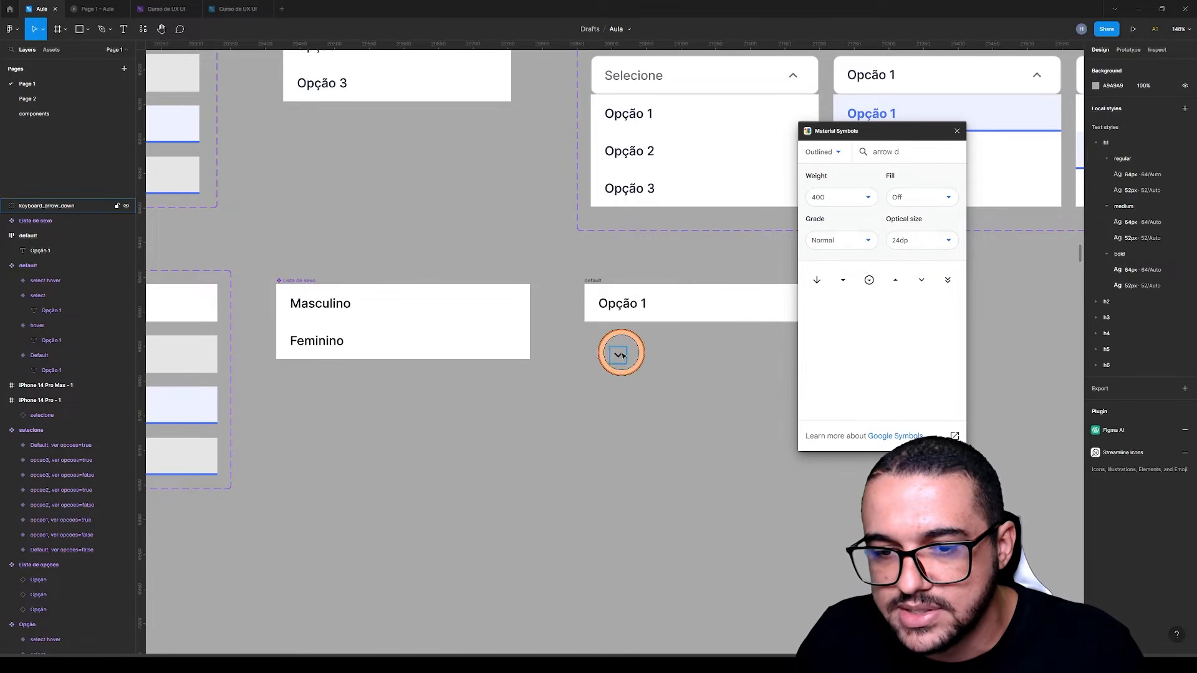
click(957, 131)
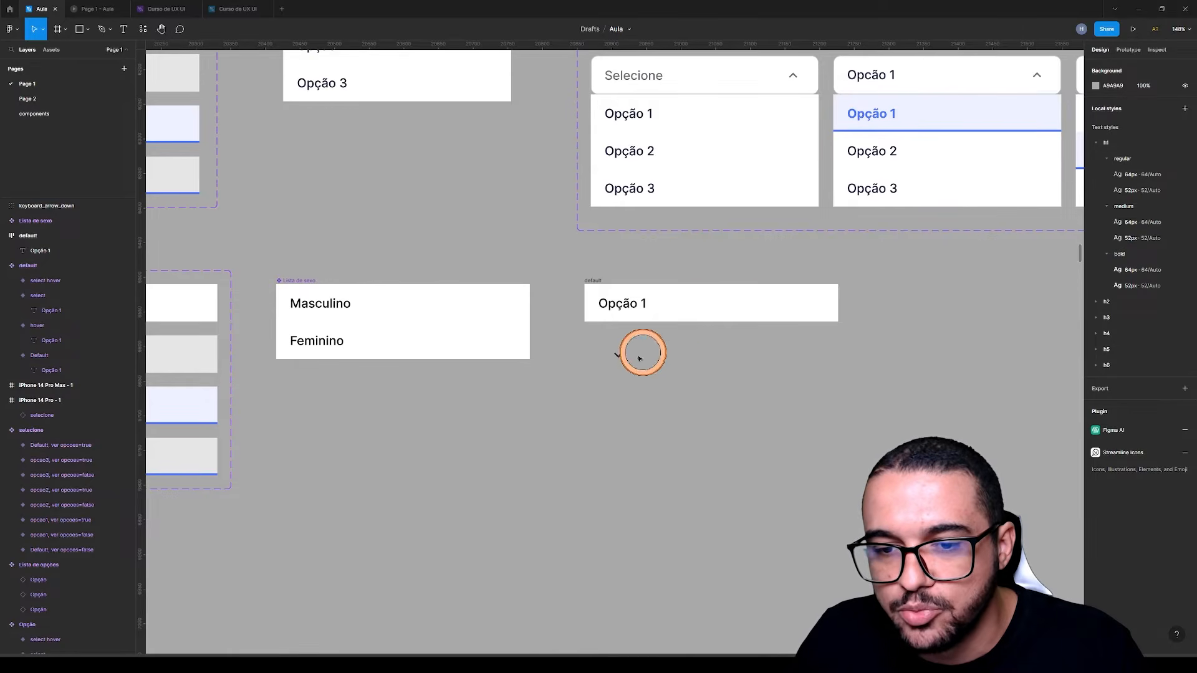
drag(620, 353, 816, 306)
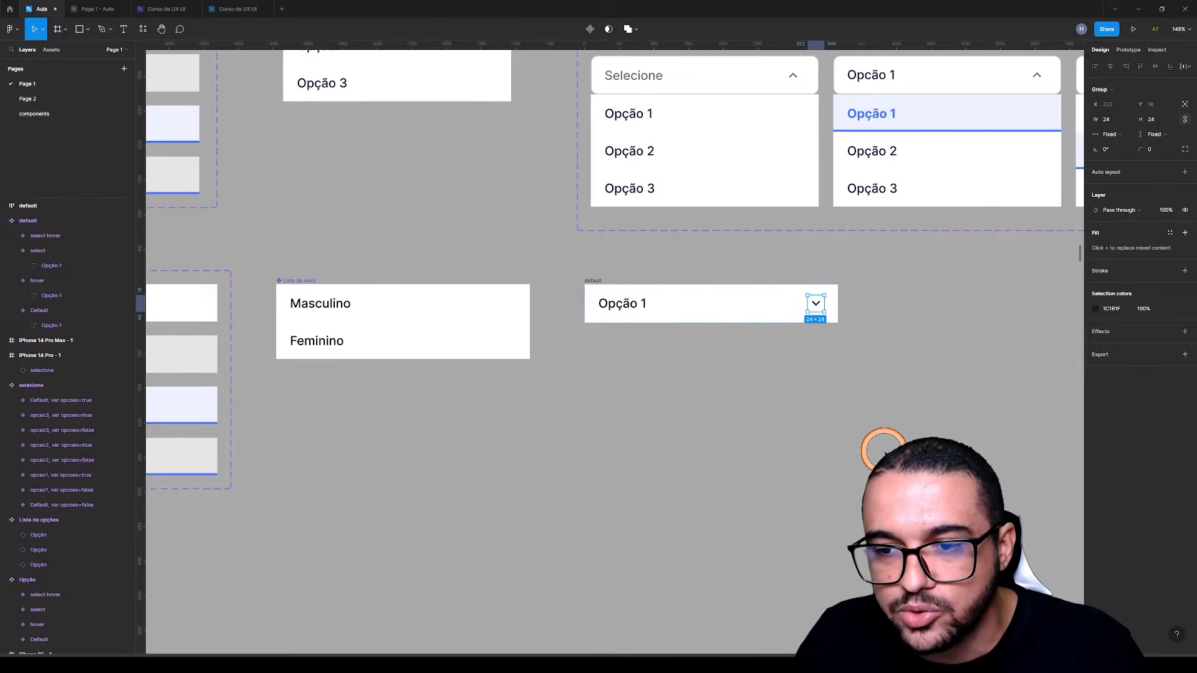
click(654, 342)
Try narrowing the detached Opção 1 frame from its right edge, and undo the resize
click(594, 282)
drag(837, 304, 690, 307)
key(ctrl+z)
click(725, 422)
Check the horizontal resizing setting of the Default variant in the Opção 1 set
drag(516, 461, 725, 470)
click(262, 311)
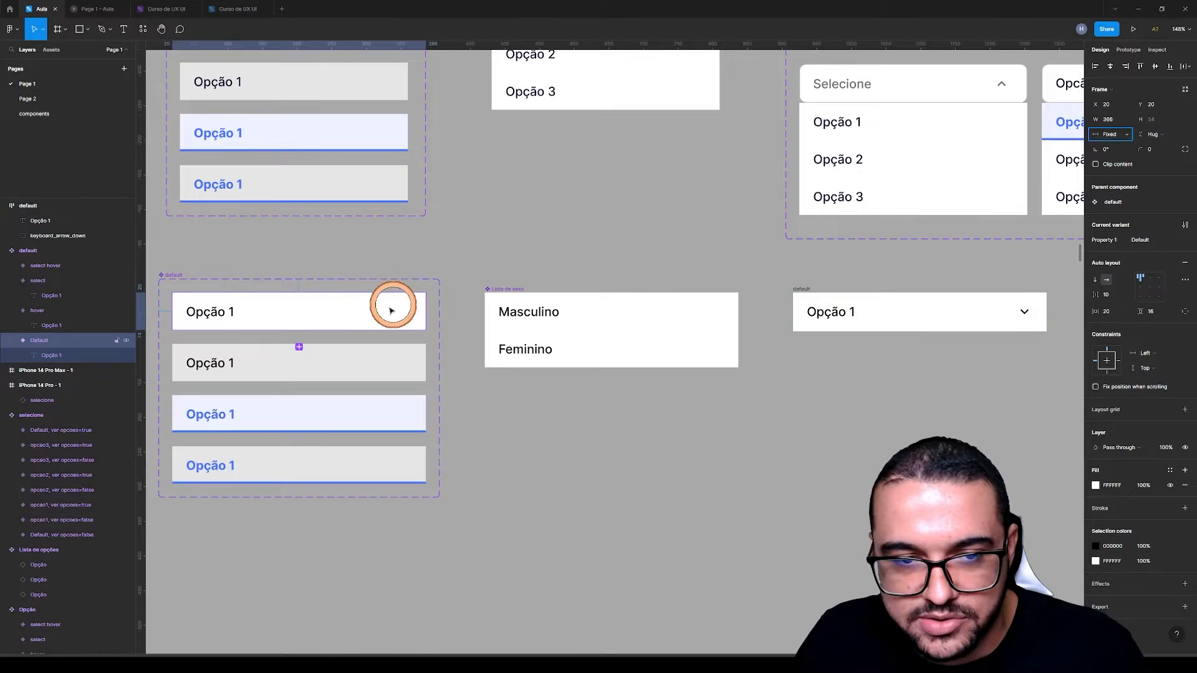
click(1115, 134)
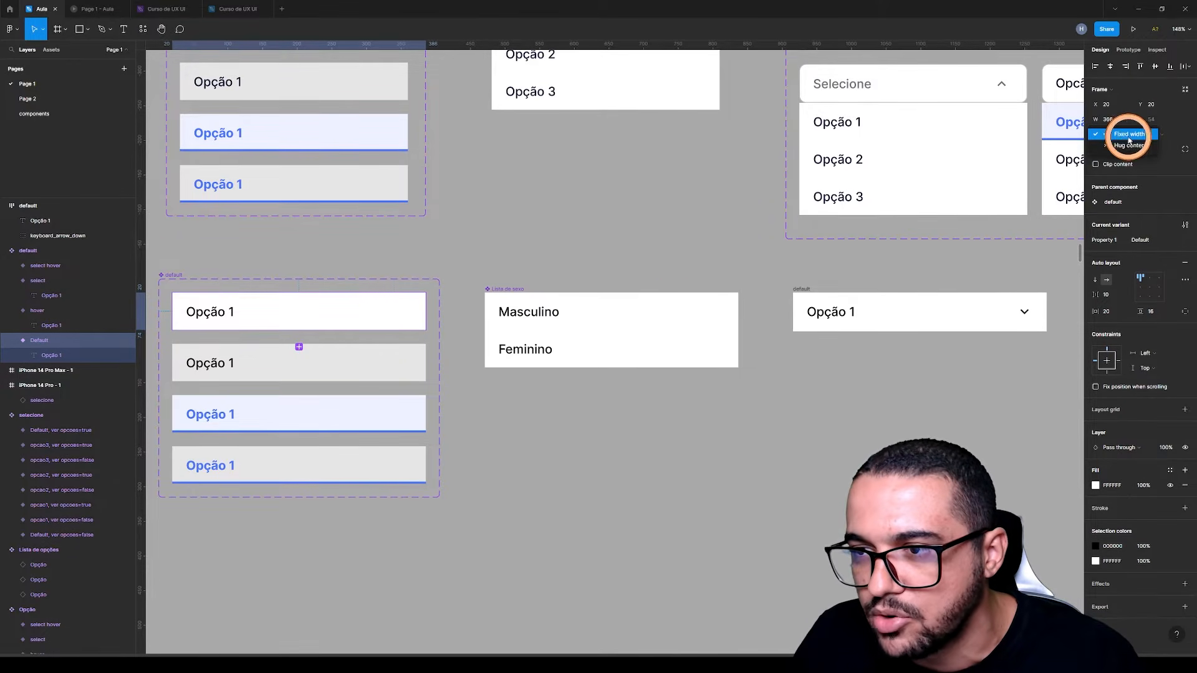
click(776, 432)
click(679, 440)
Change the label of the detached Opção 1 frame to "Selecione o sexo"
scroll(644, 435, right, 5)
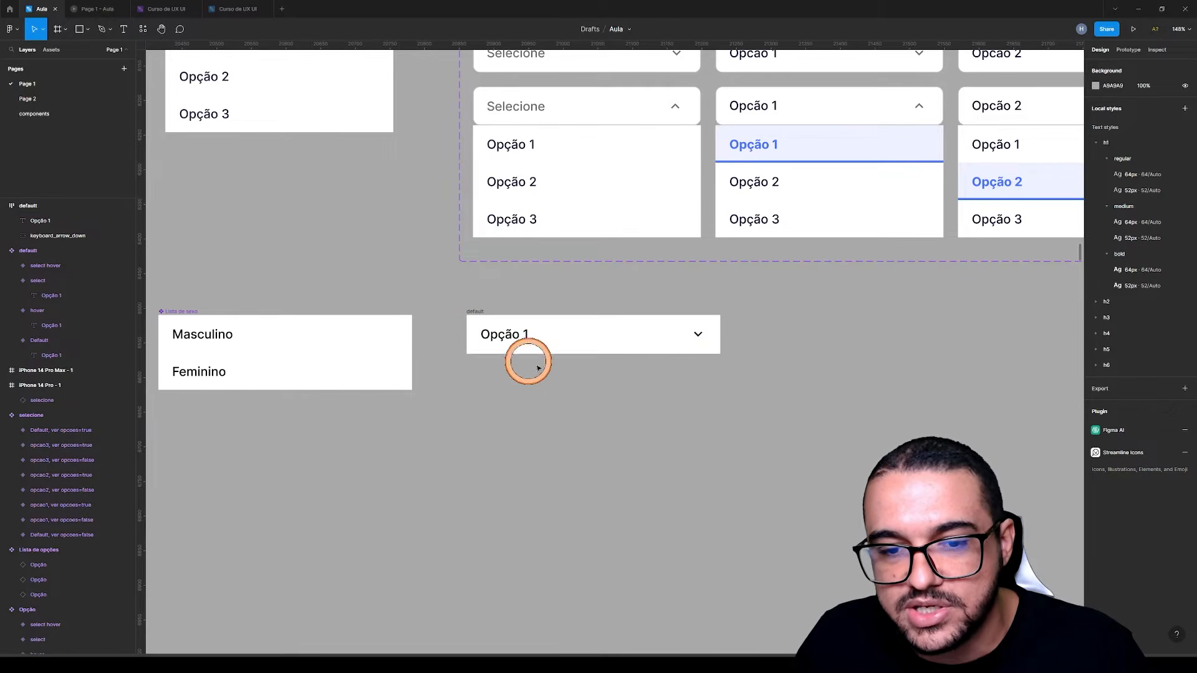
scroll(536, 399, up, 1)
double_click(499, 350)
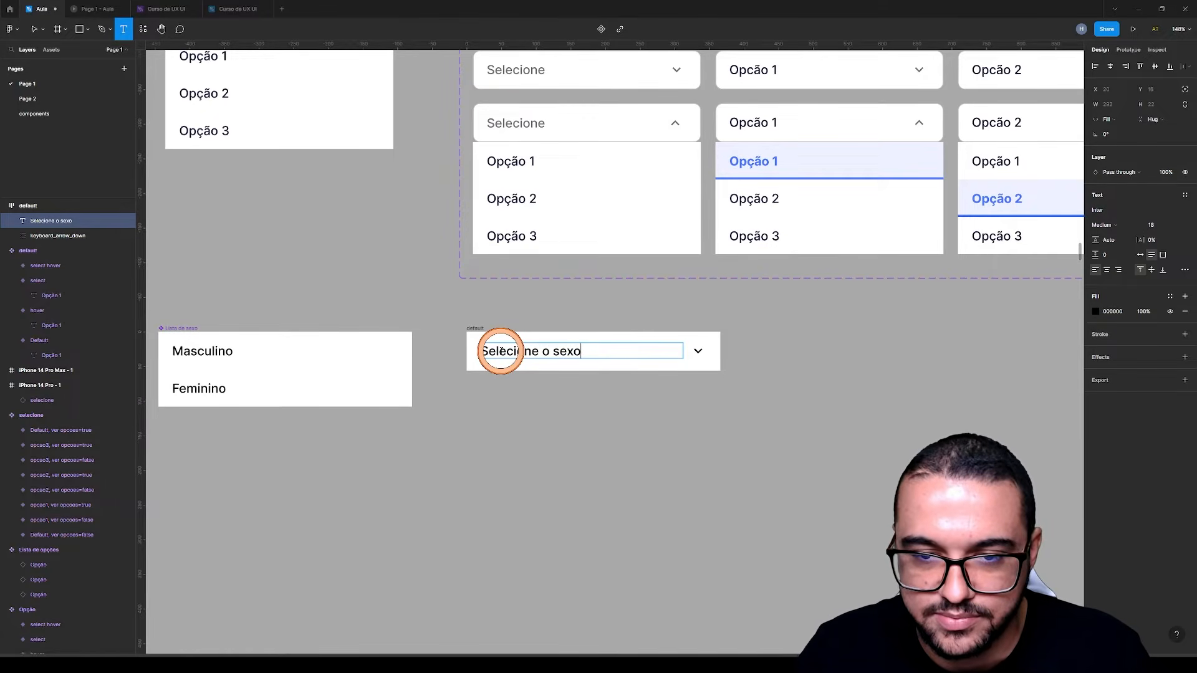
click(621, 436)
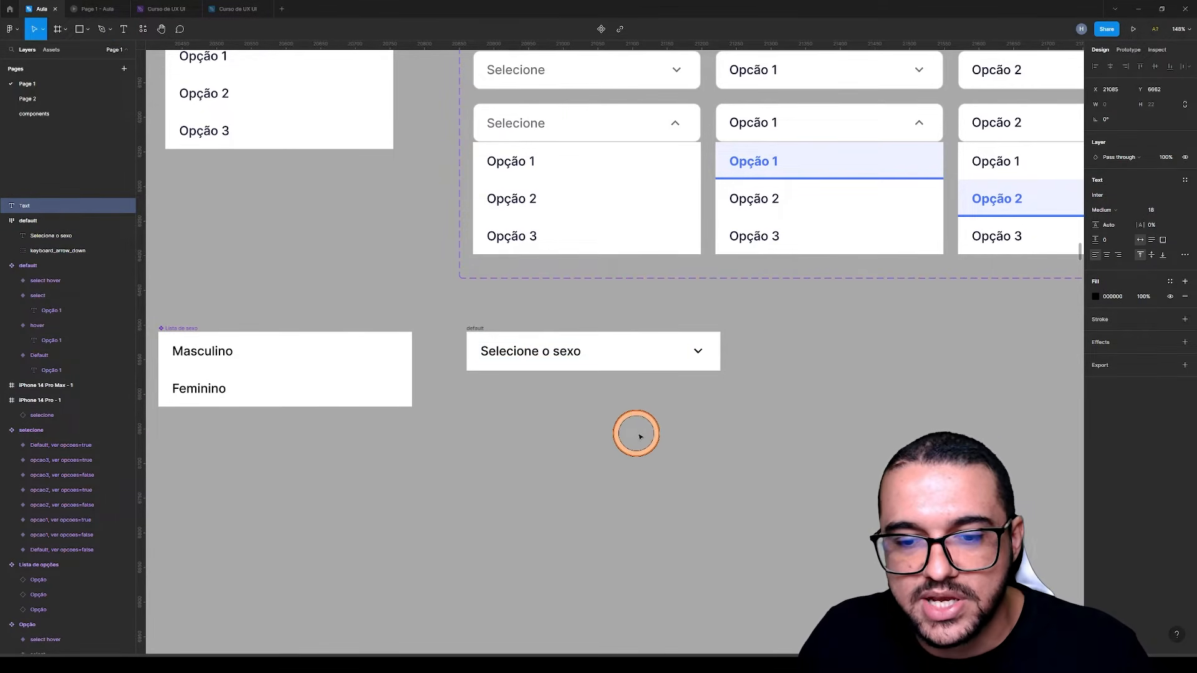
Turn the Selecione o sexo frame into a component, using the first Selecione variant above as reference
scroll(681, 434, up, 5)
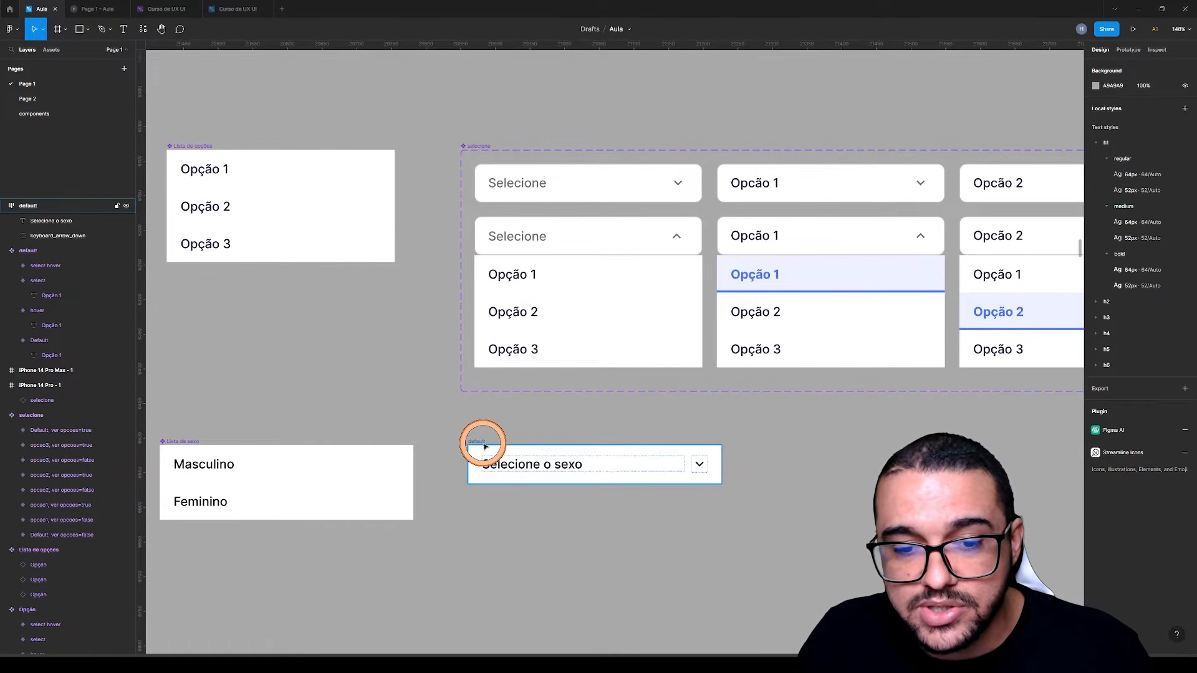
click(480, 442)
click(558, 181)
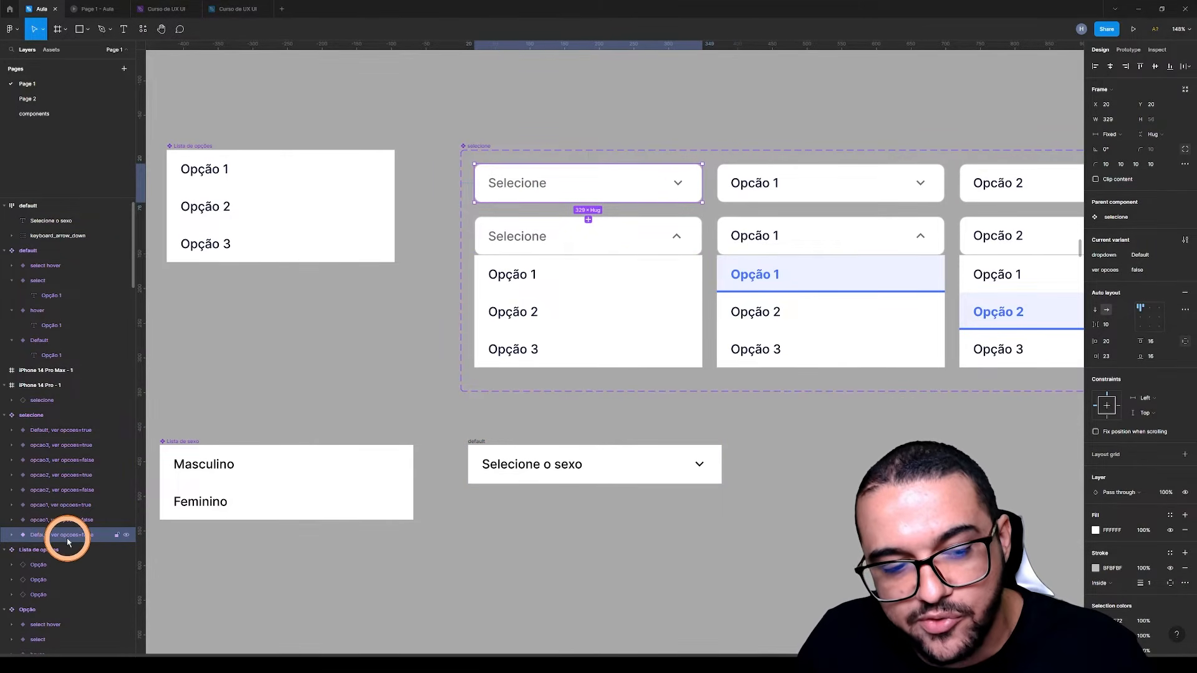
click(470, 438)
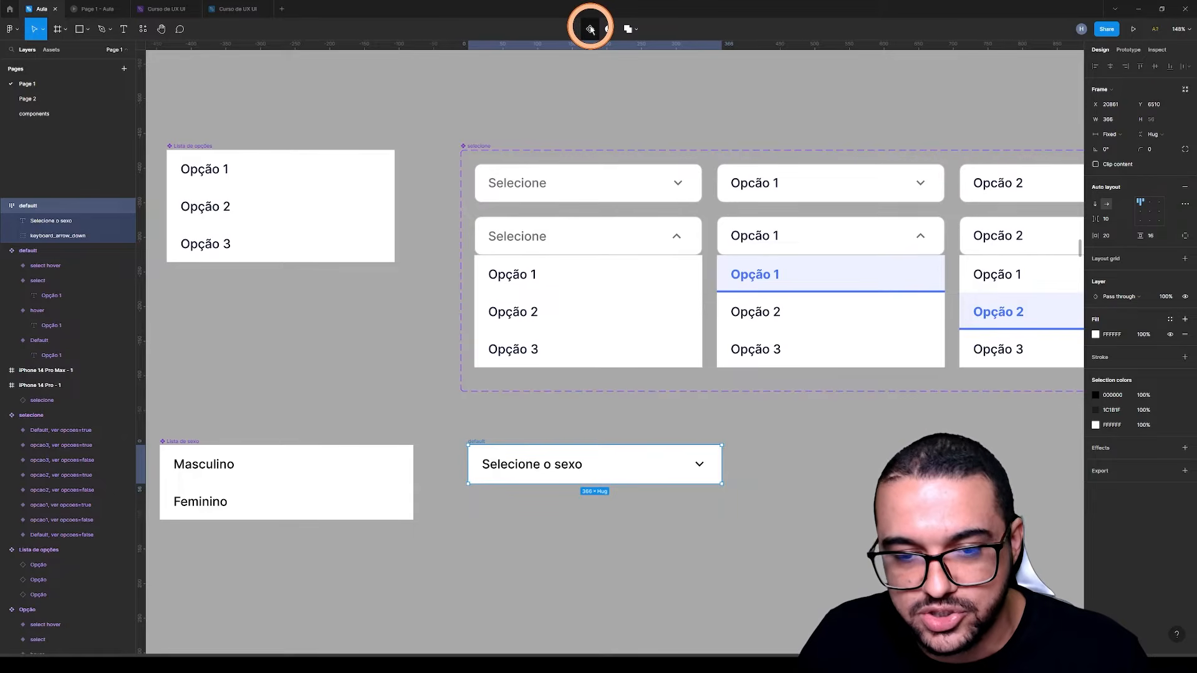
click(590, 29)
Add a second variant to the Selecione o sexo component and move the component set slightly lower on the canvas
scroll(549, 498, down, 3)
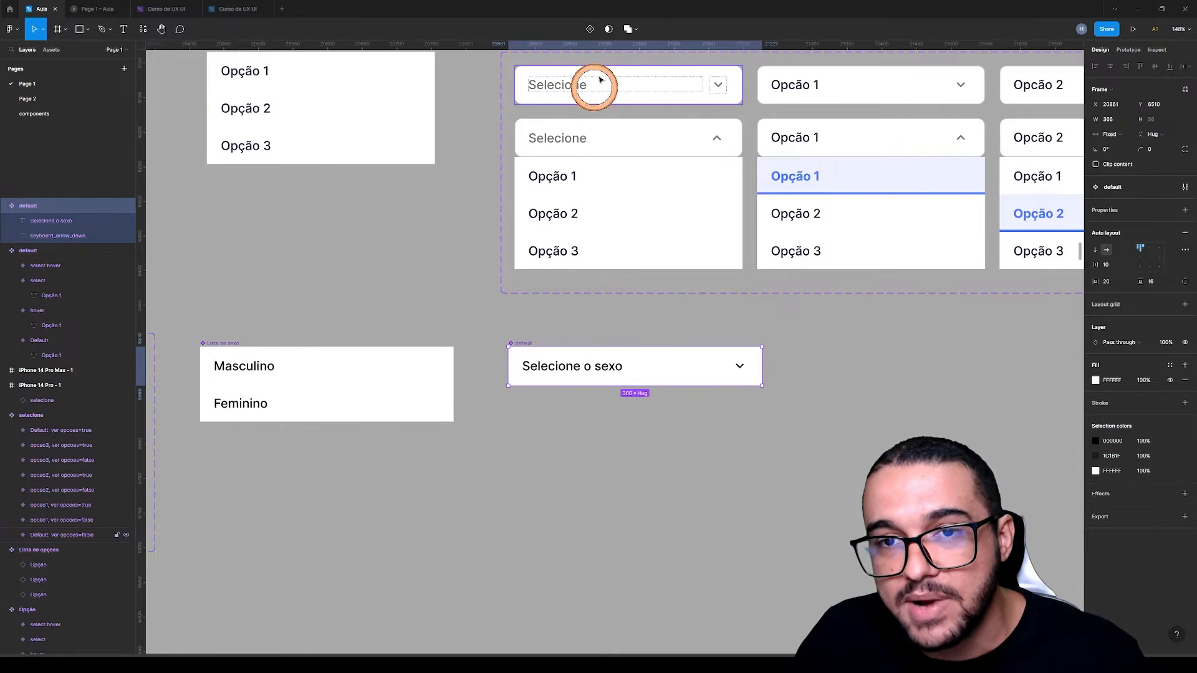
click(589, 28)
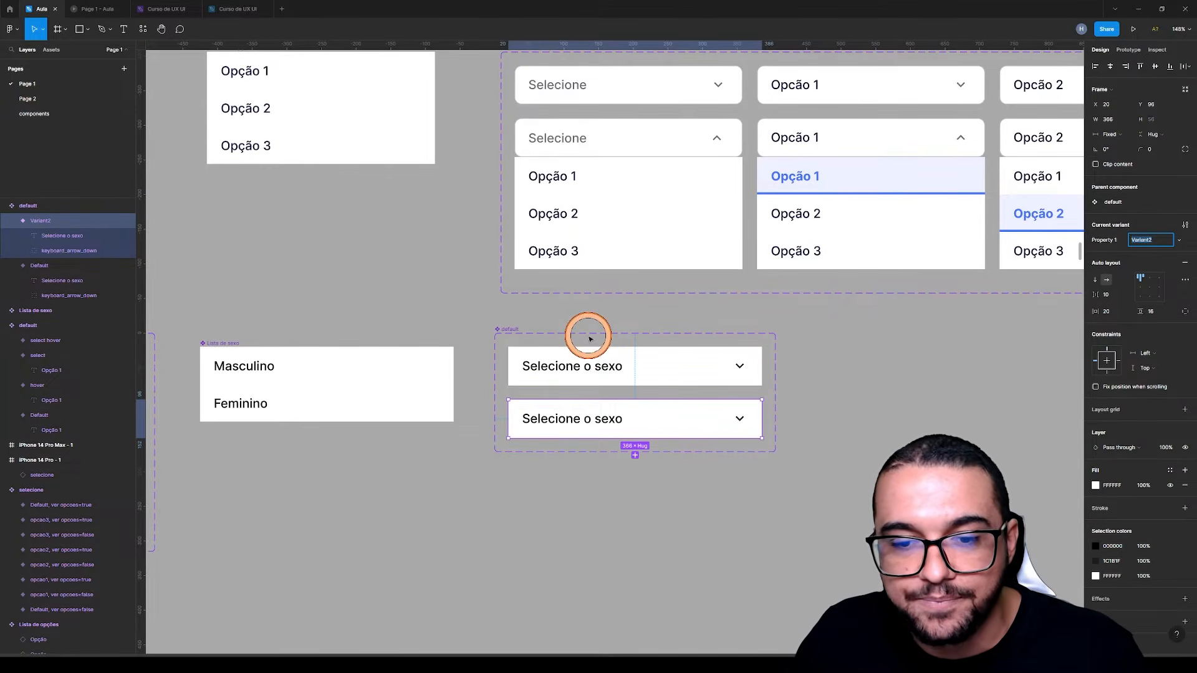
click(591, 367)
click(512, 328)
drag(516, 325, 516, 358)
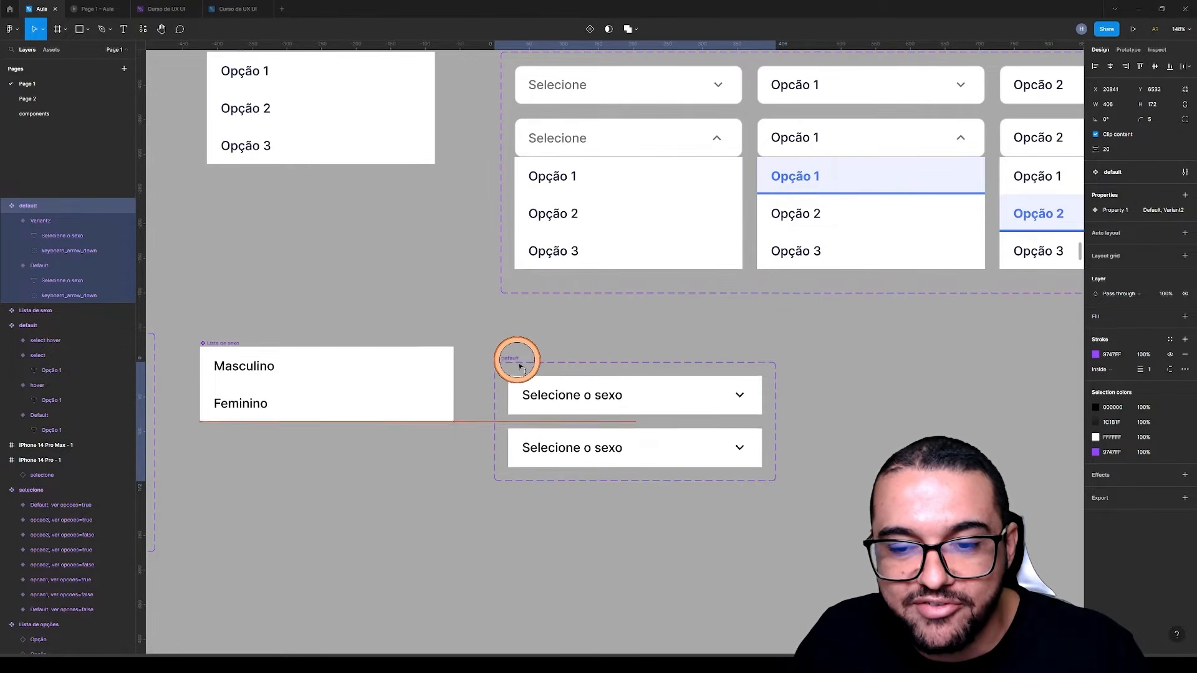
click(576, 325)
Rotate the arrow icon in the second Selecione o sexo variant by 180°
click(603, 455)
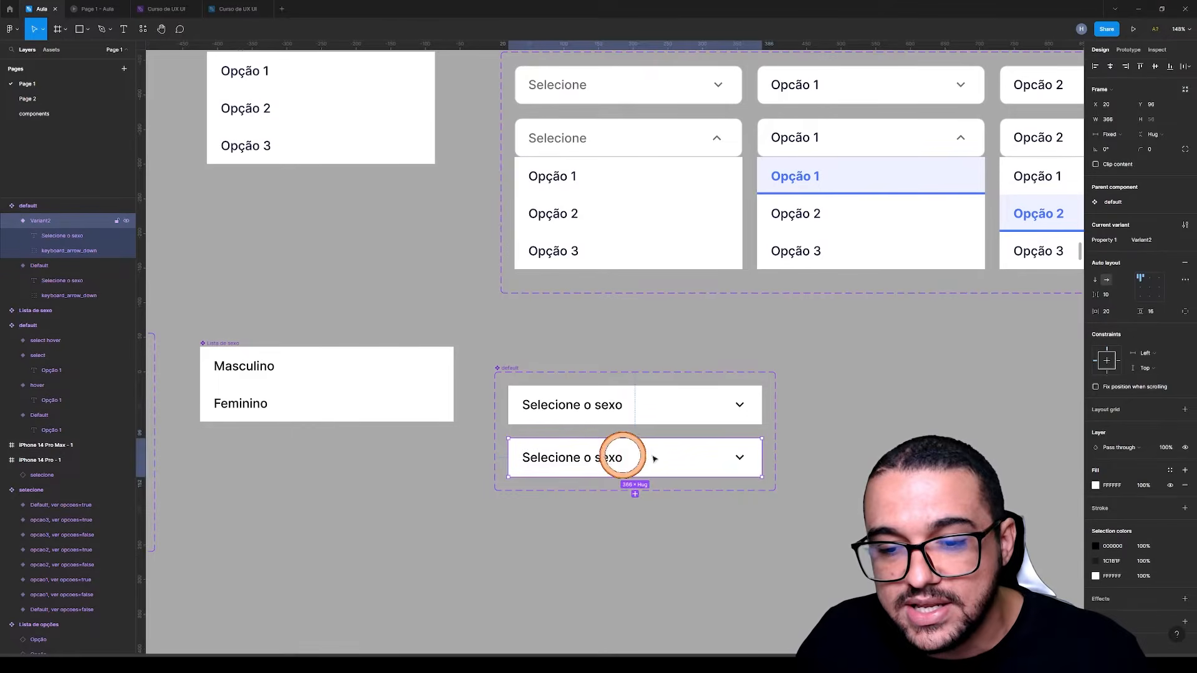
click(739, 458)
mouse_move(740, 451)
mouse_down()
mouse_move(748, 444)
mouse_move(746, 465)
mouse_move(730, 466)
mouse_up()
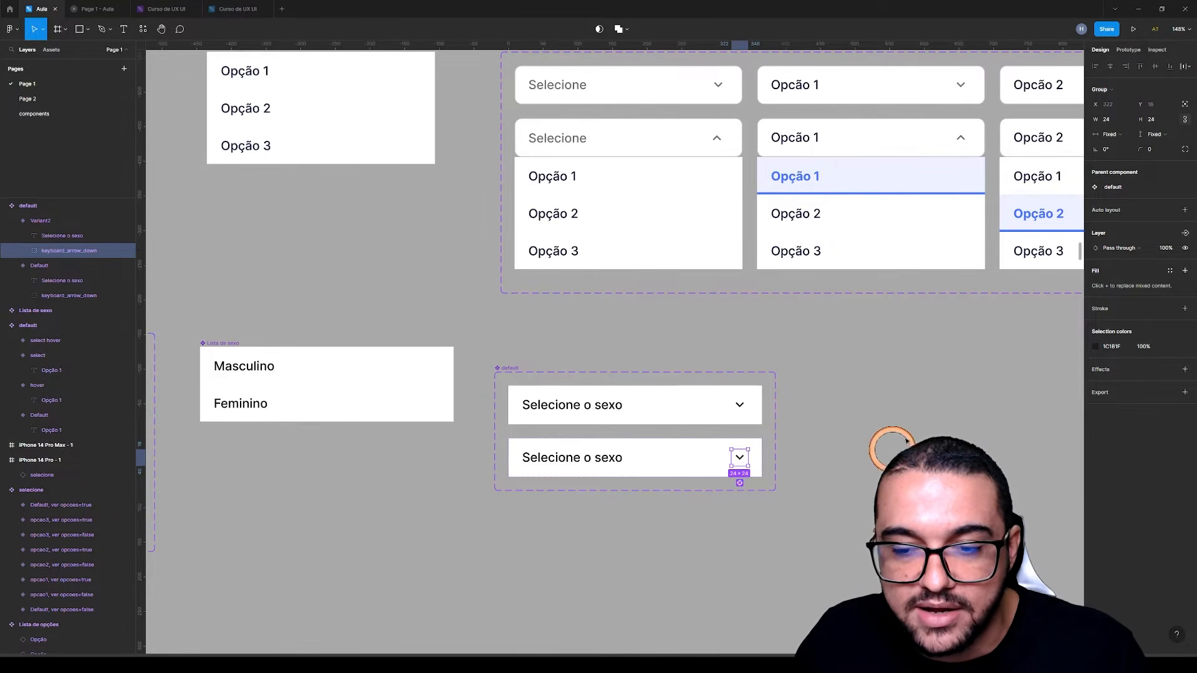
click(1112, 149)
text(0)
key(Return)
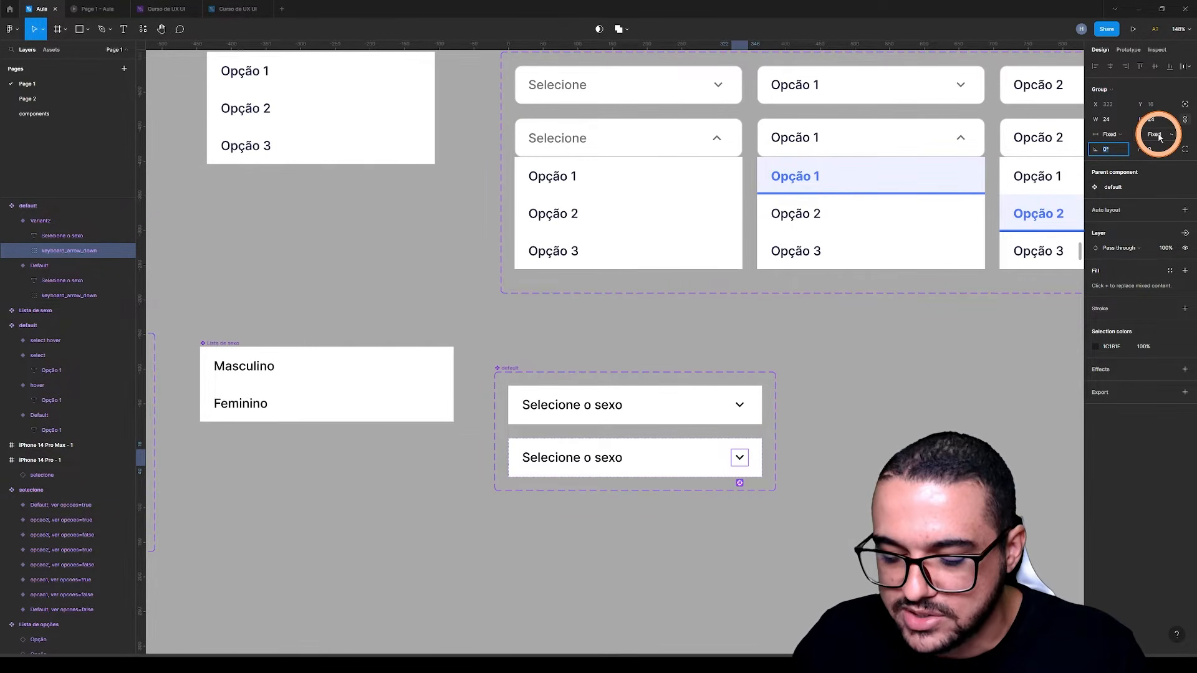
text(180)
click(819, 445)
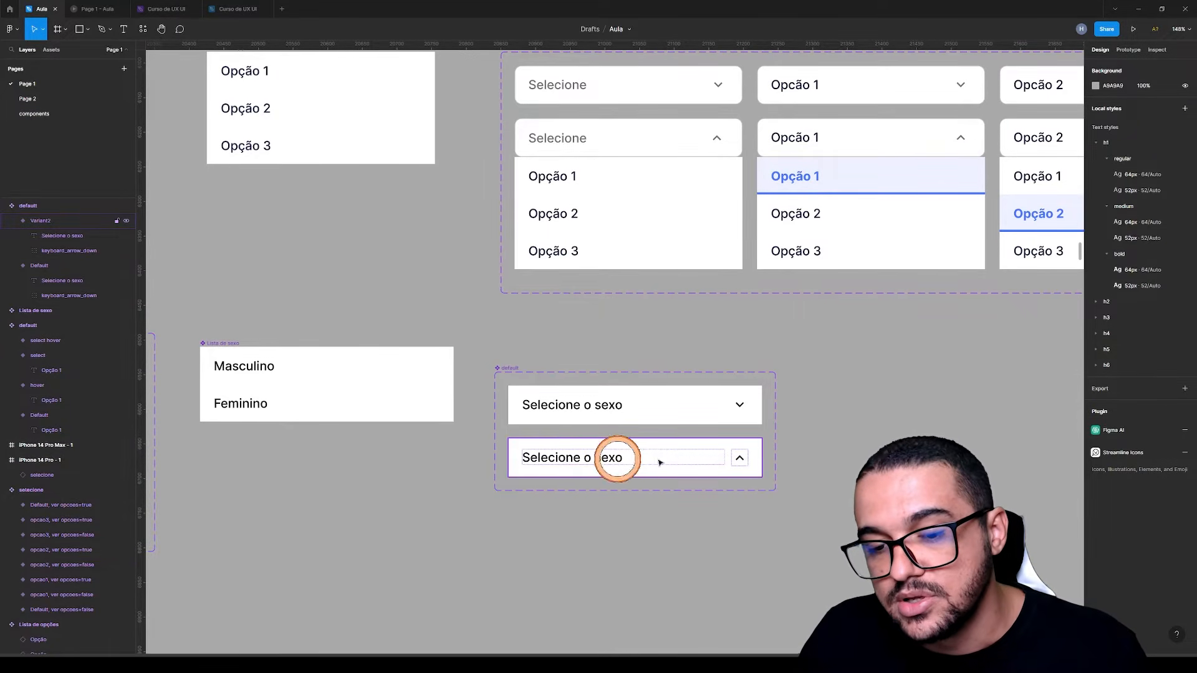
Name the Property 1 values Fechado for the down-arrow variant and Aberto for the up-arrow variant
click(736, 403)
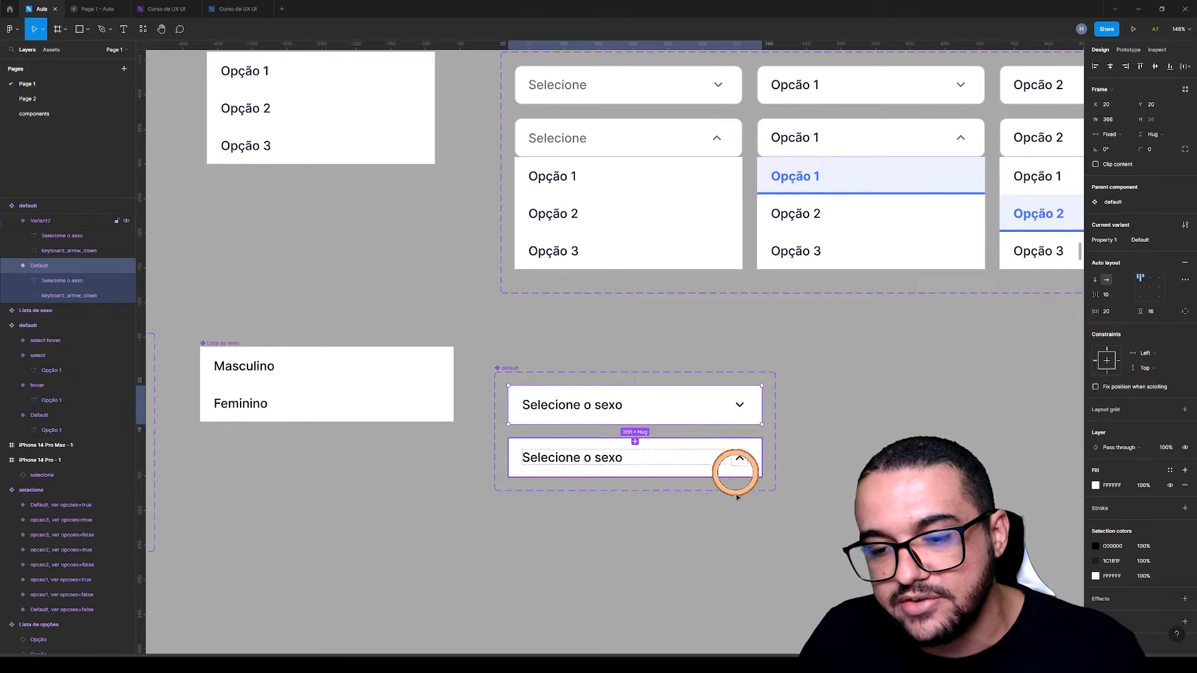
click(737, 458)
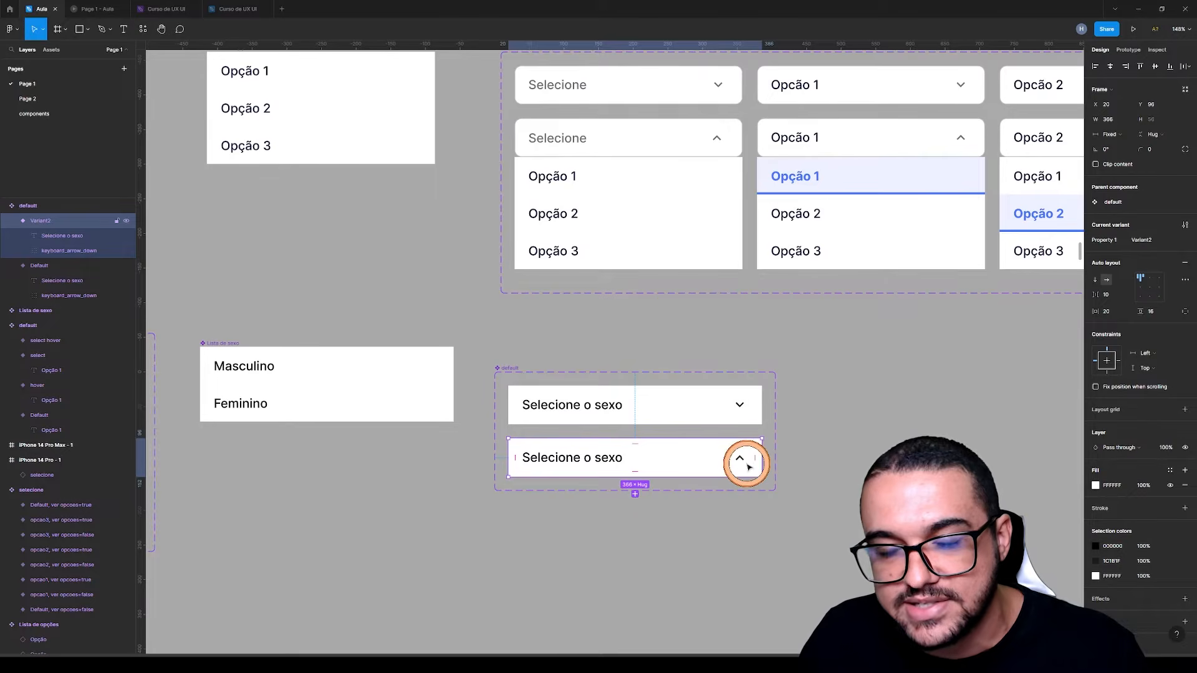
click(773, 502)
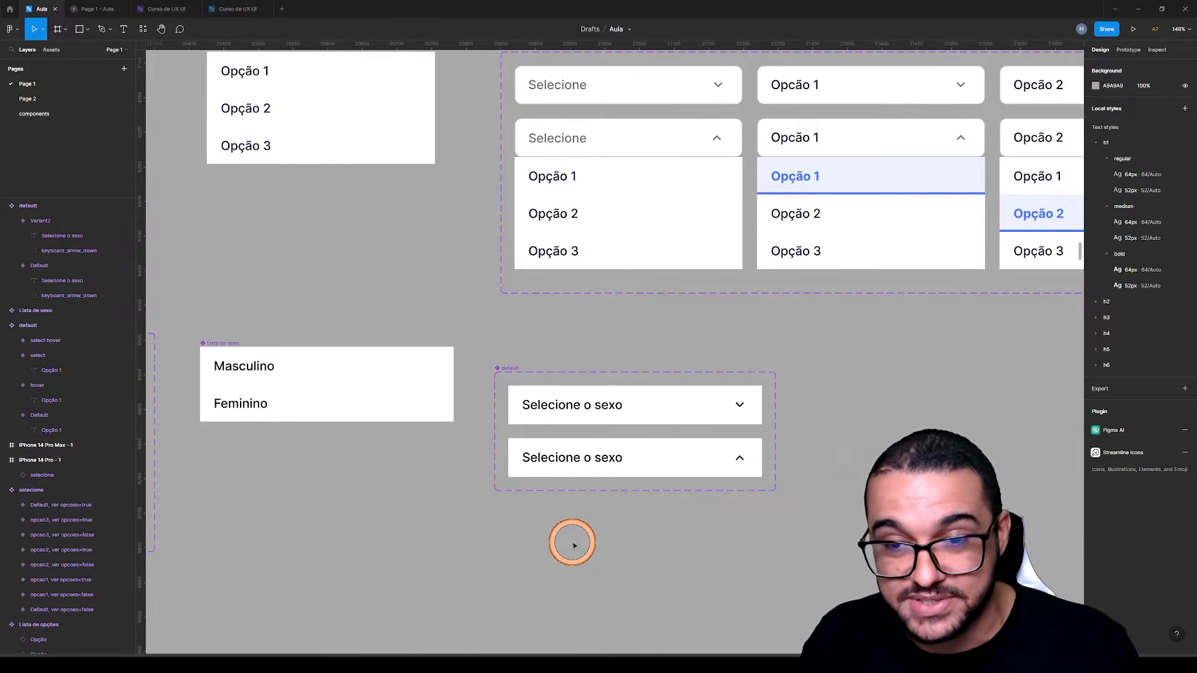
scroll(668, 354, up, 2)
scroll(666, 353, down, 1)
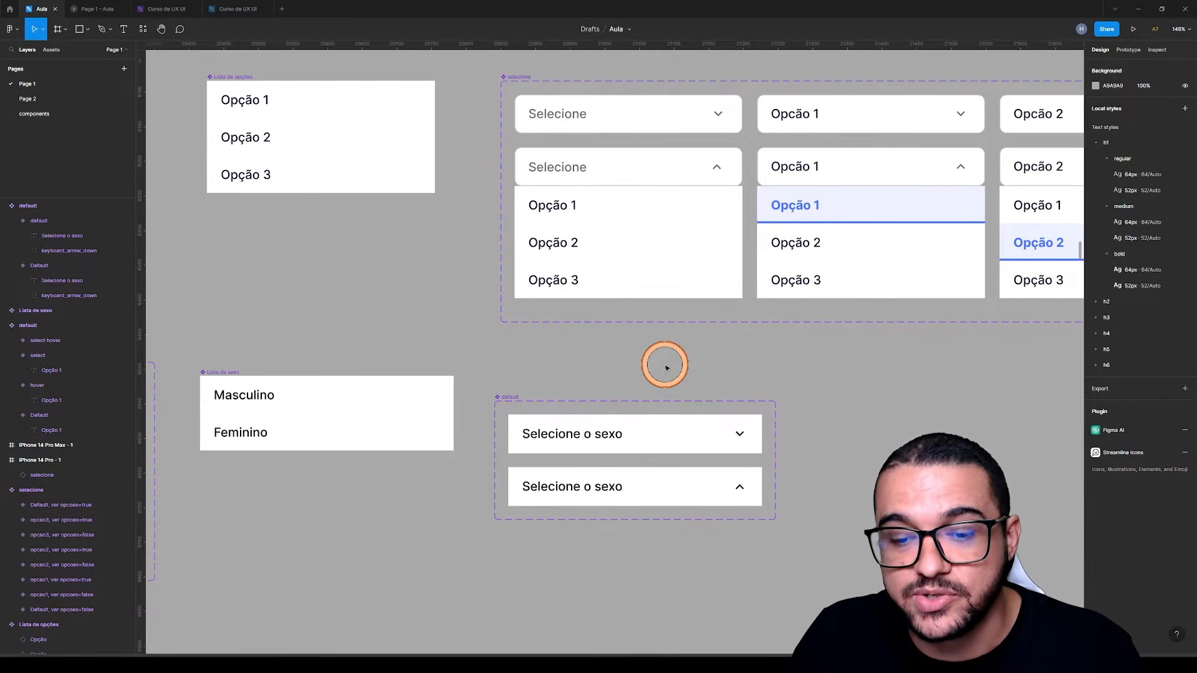
click(686, 430)
click(1147, 241)
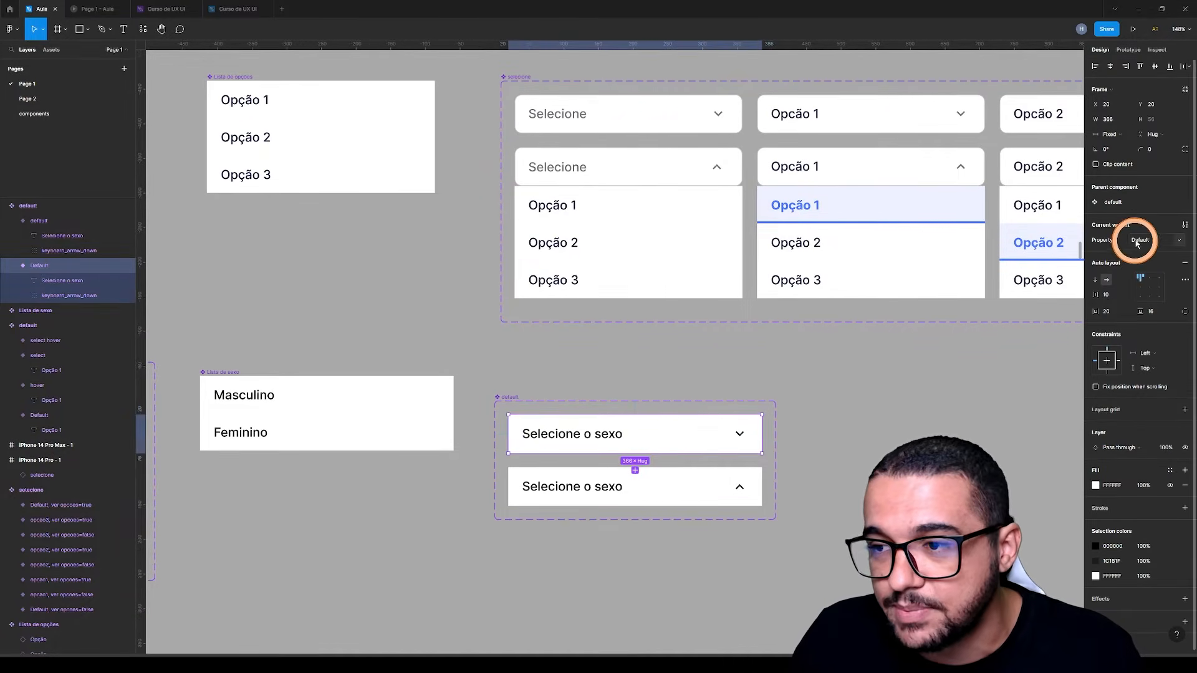
text(aberto)
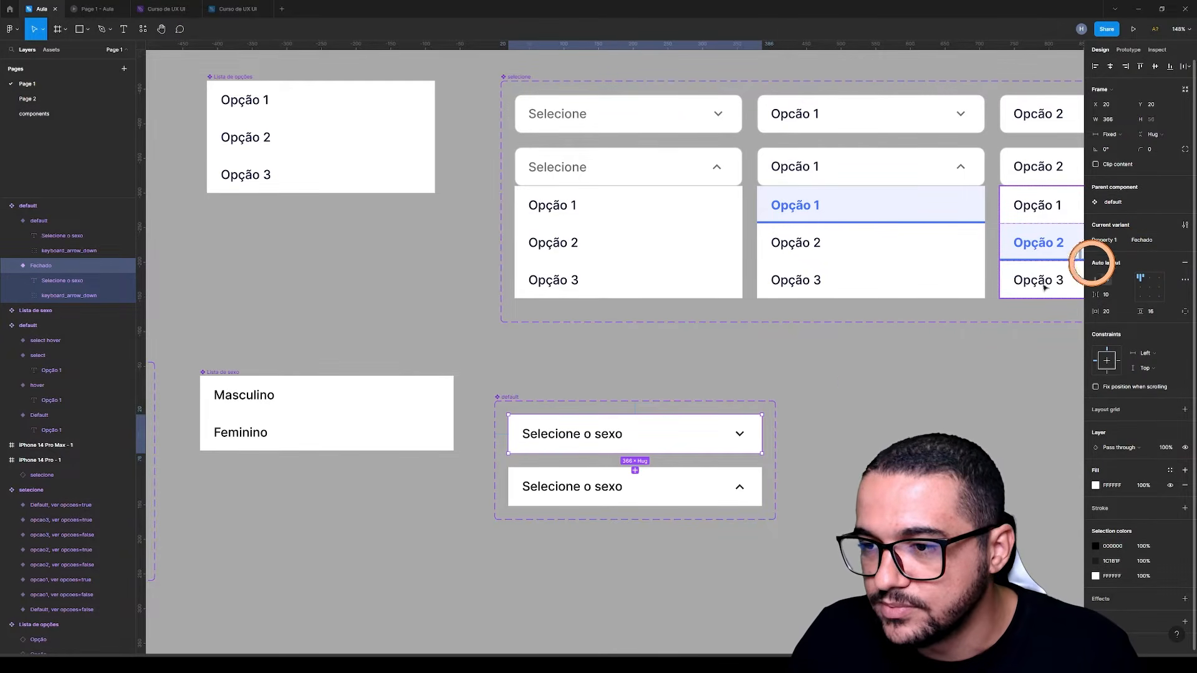
click(689, 474)
click(1141, 241)
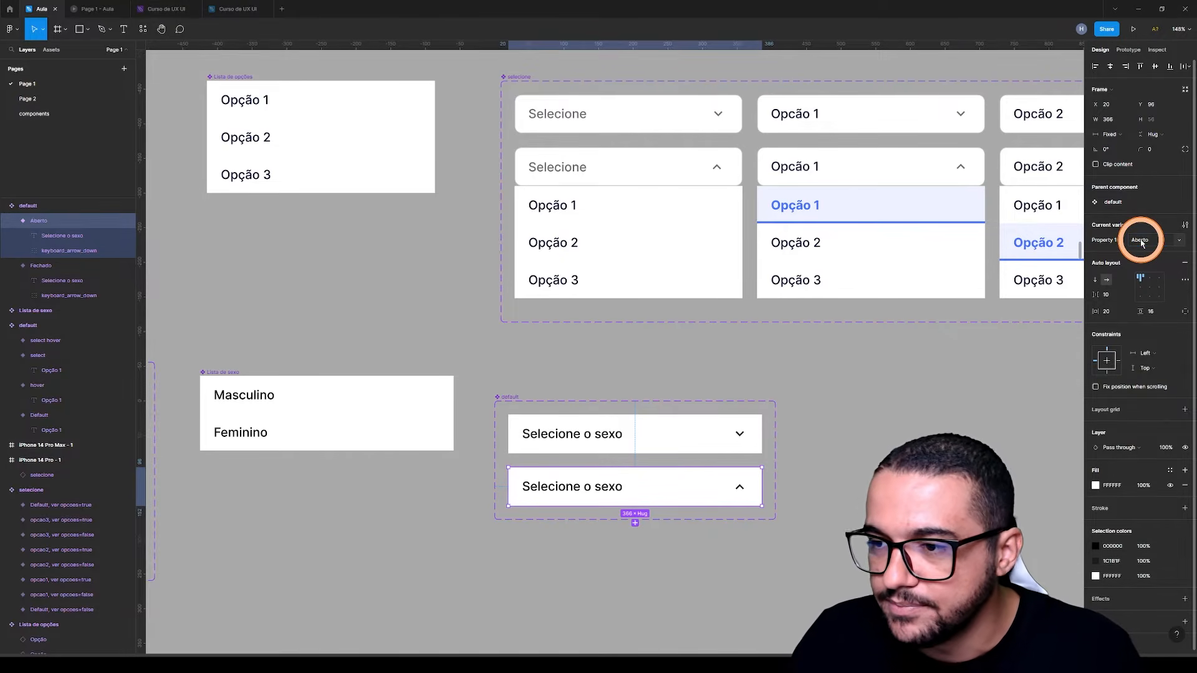
Rename the Selecione o sexo set's variant property to Dropdown and check it on both variants
click(507, 396)
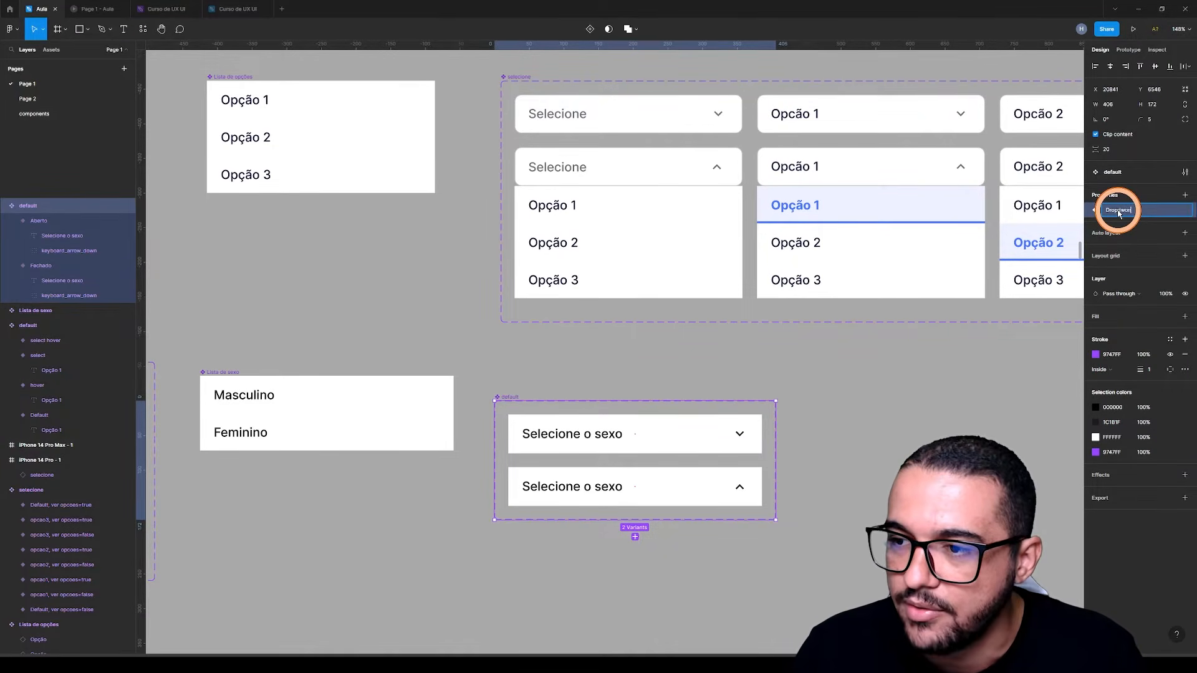
click(634, 365)
click(507, 397)
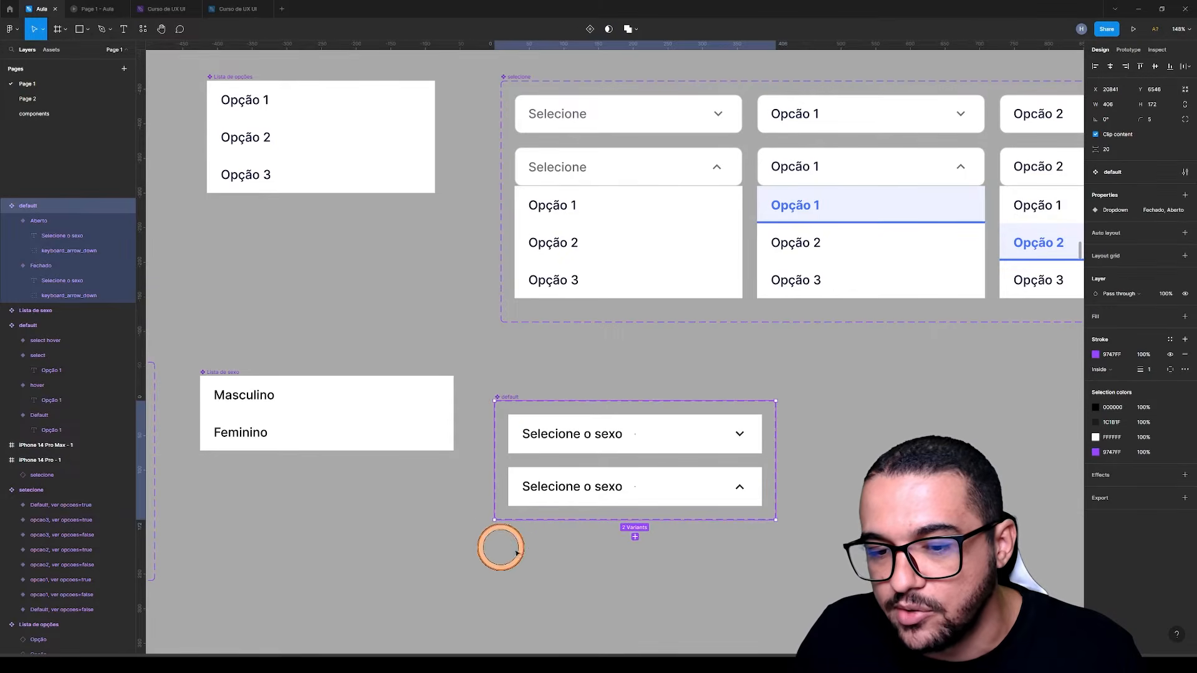
click(804, 415)
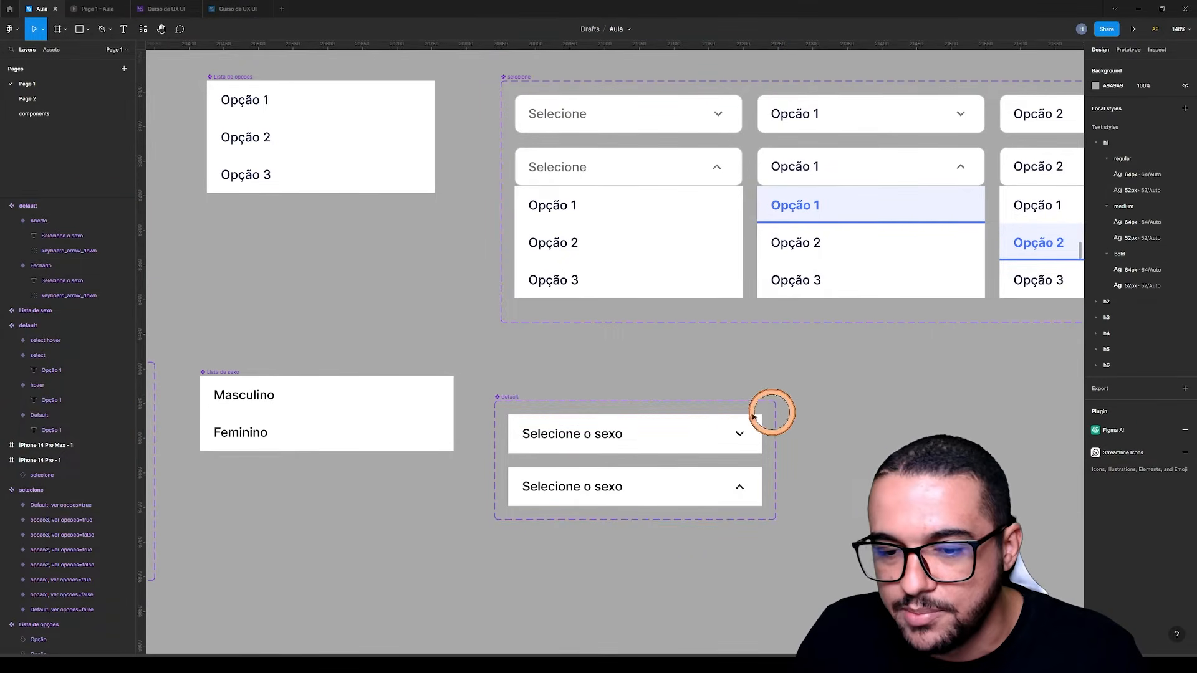
click(686, 428)
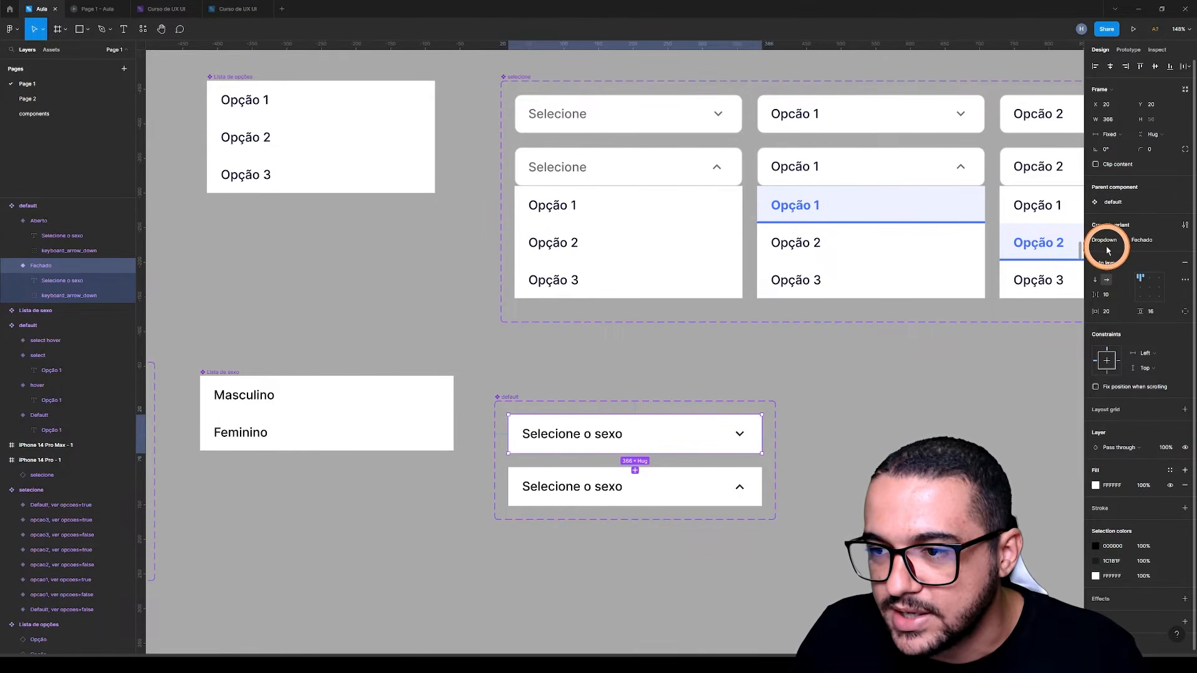
click(676, 486)
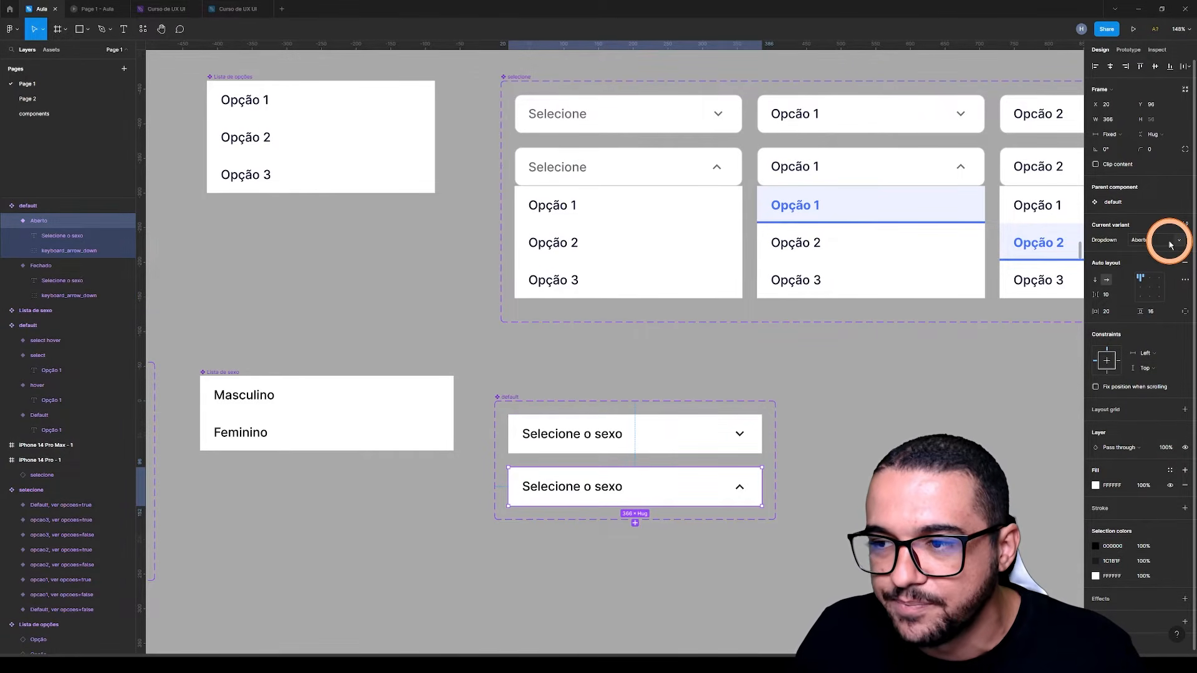
click(919, 435)
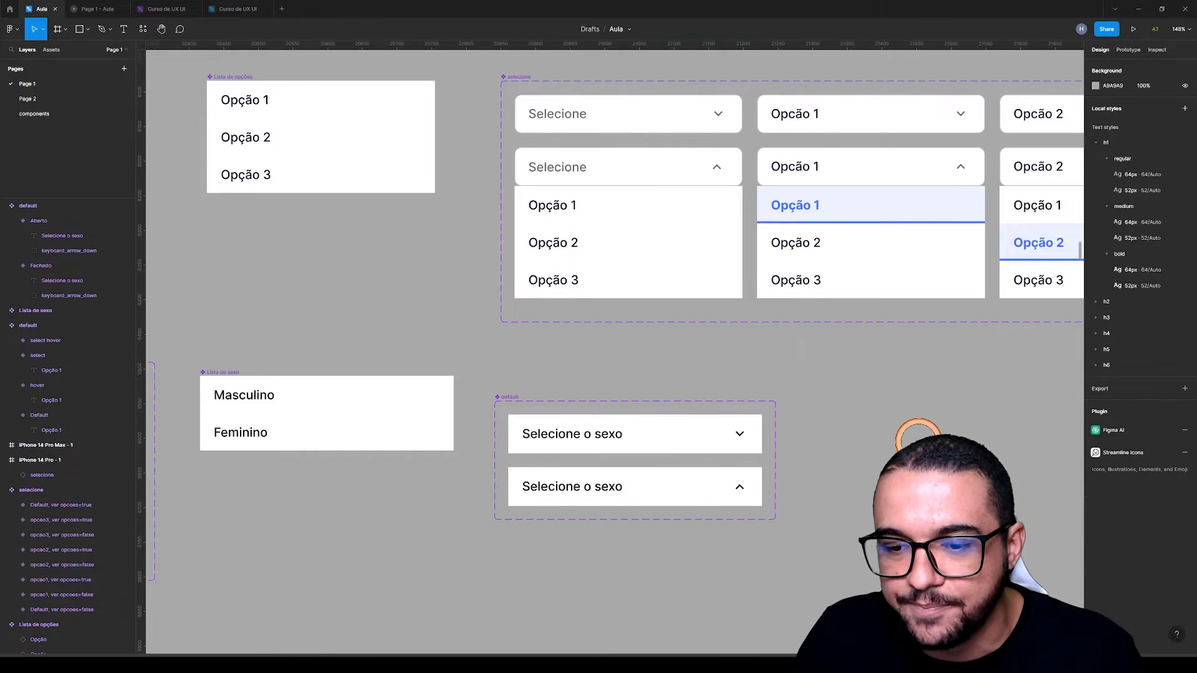
Add a variant property named Estado with the value True to the Selecione o sexo component set
click(512, 398)
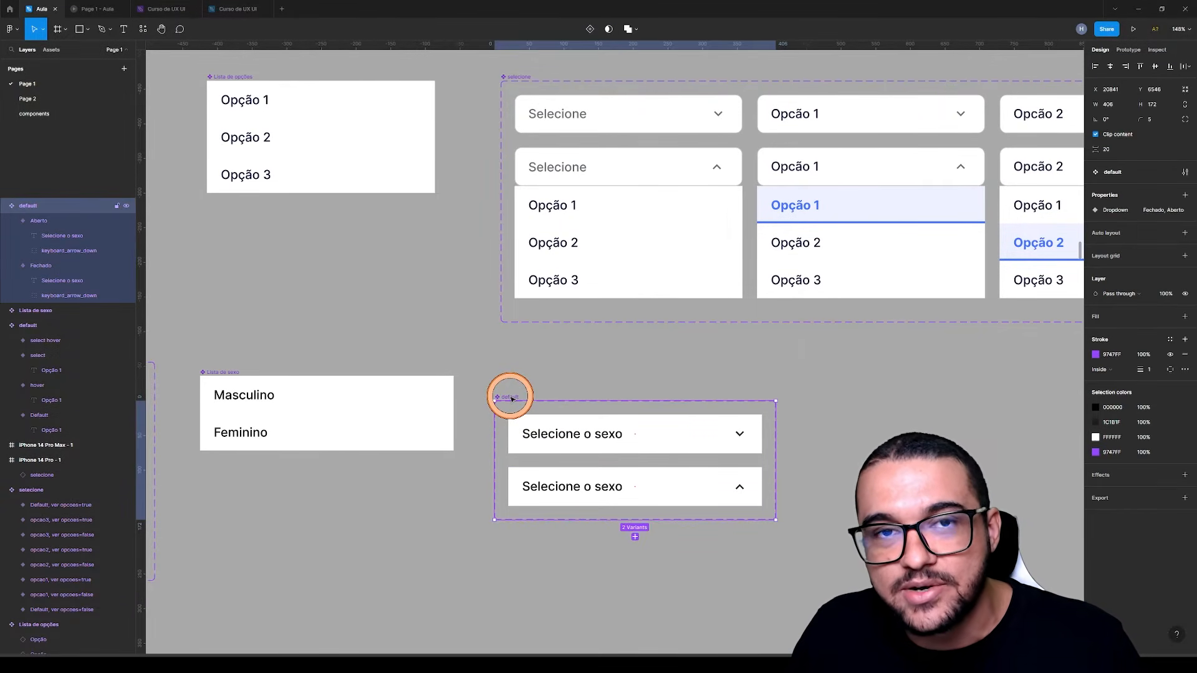
click(607, 433)
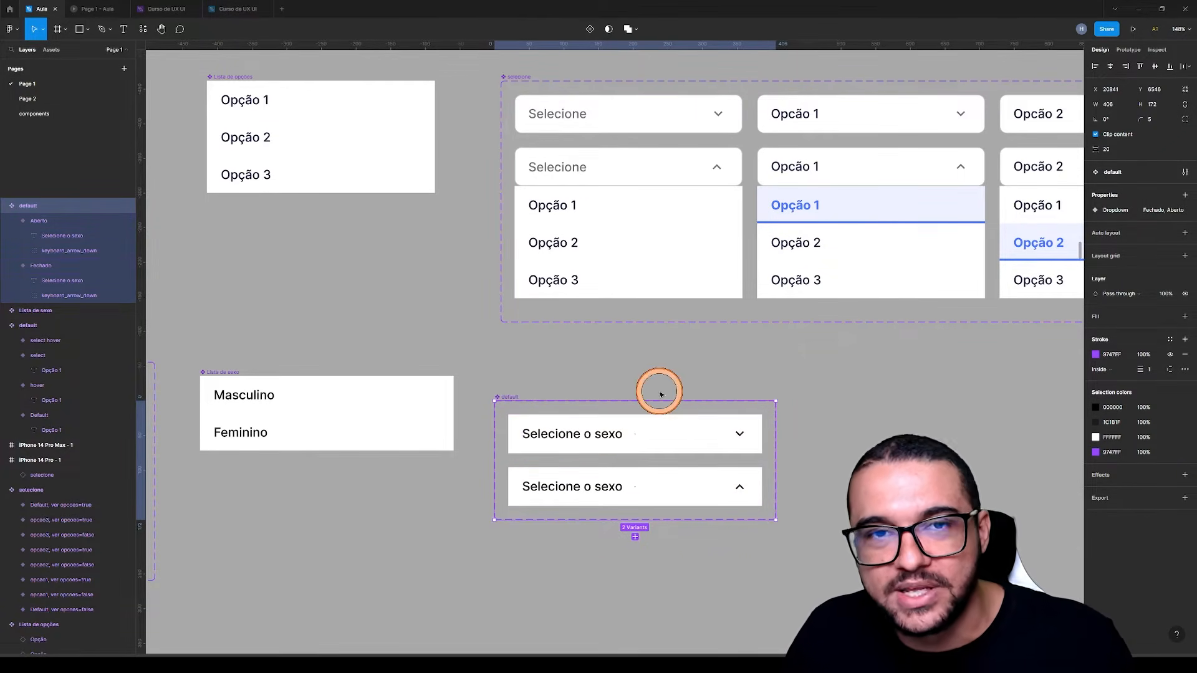
click(626, 376)
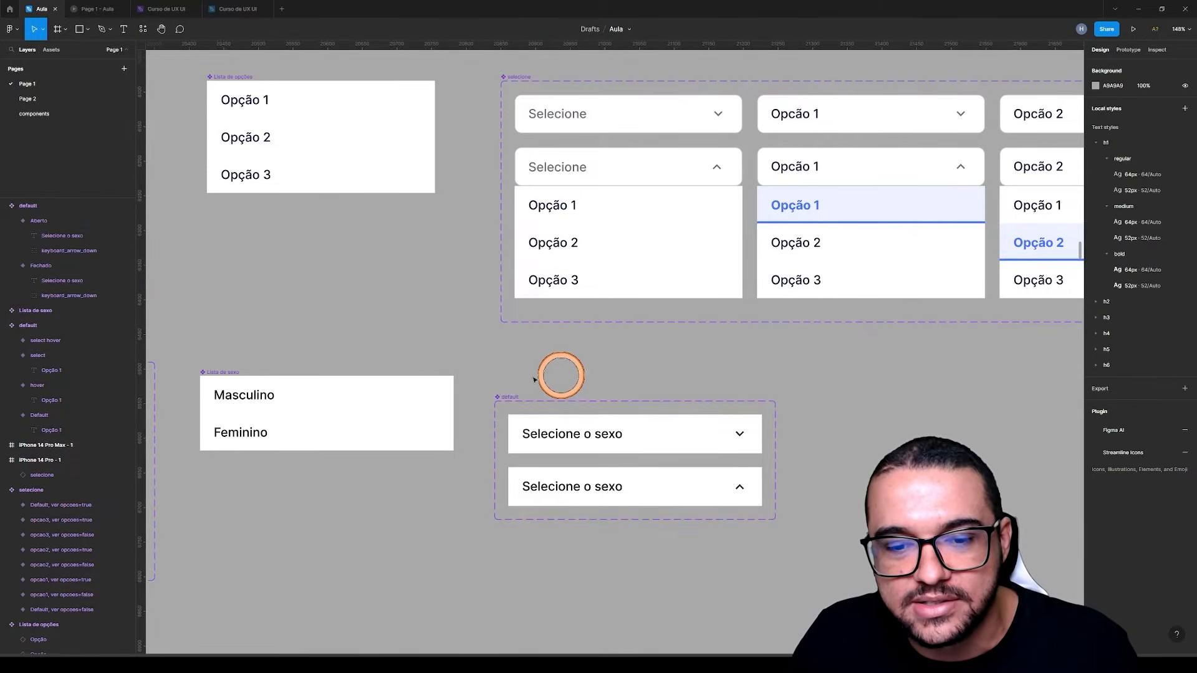
click(509, 397)
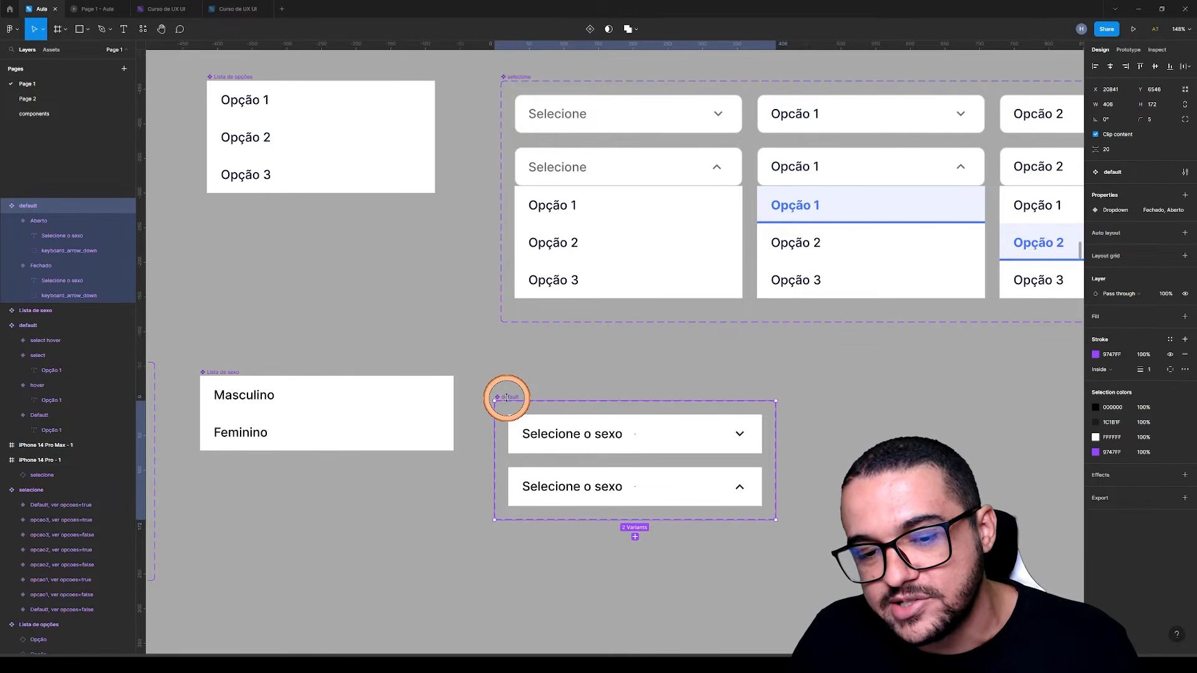
click(1186, 198)
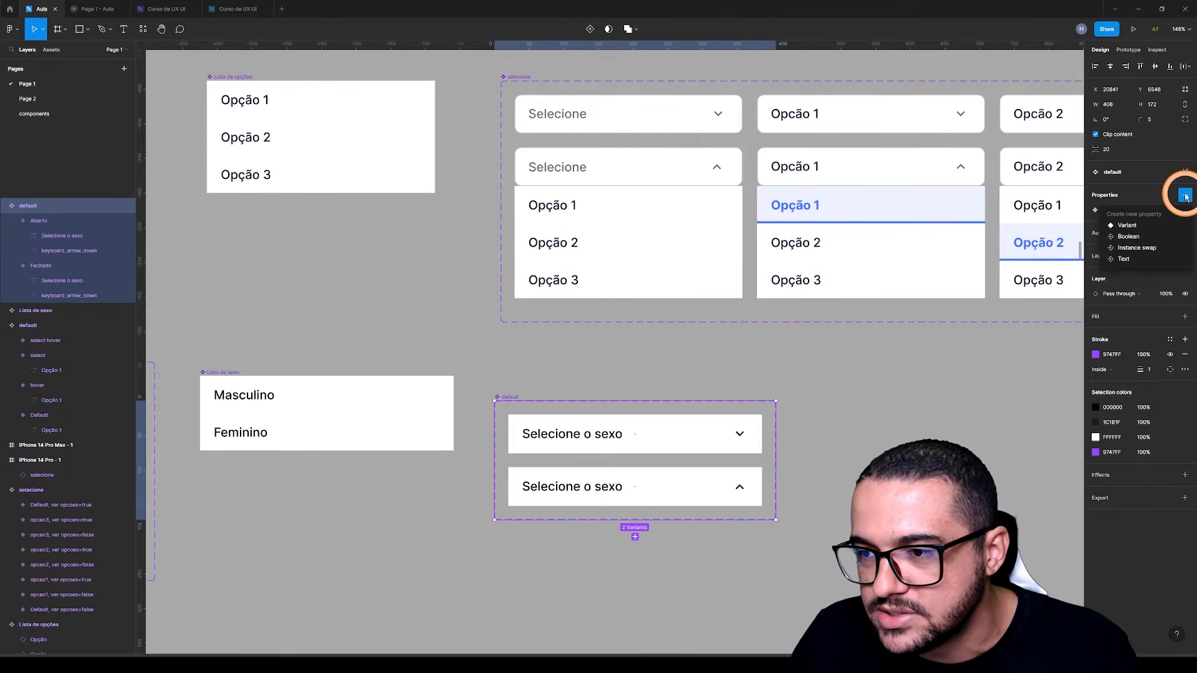
click(1130, 226)
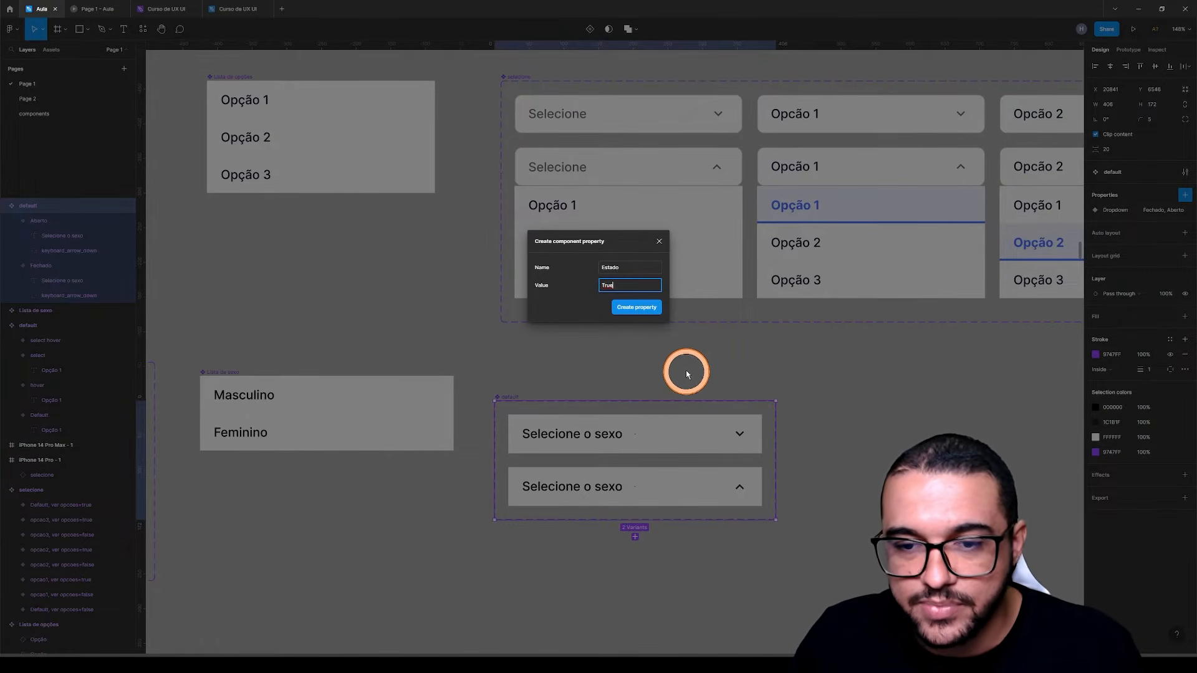
click(646, 313)
click(805, 436)
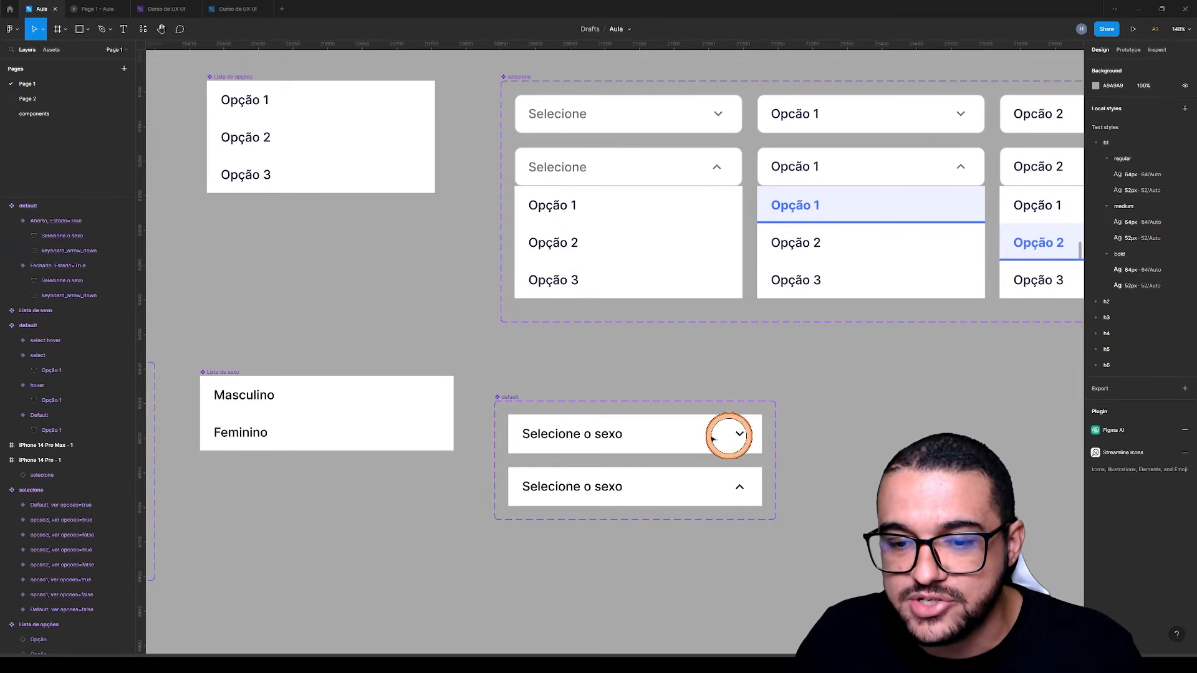
Set the Estado value of the closed Selecione o sexo variant to False
click(688, 430)
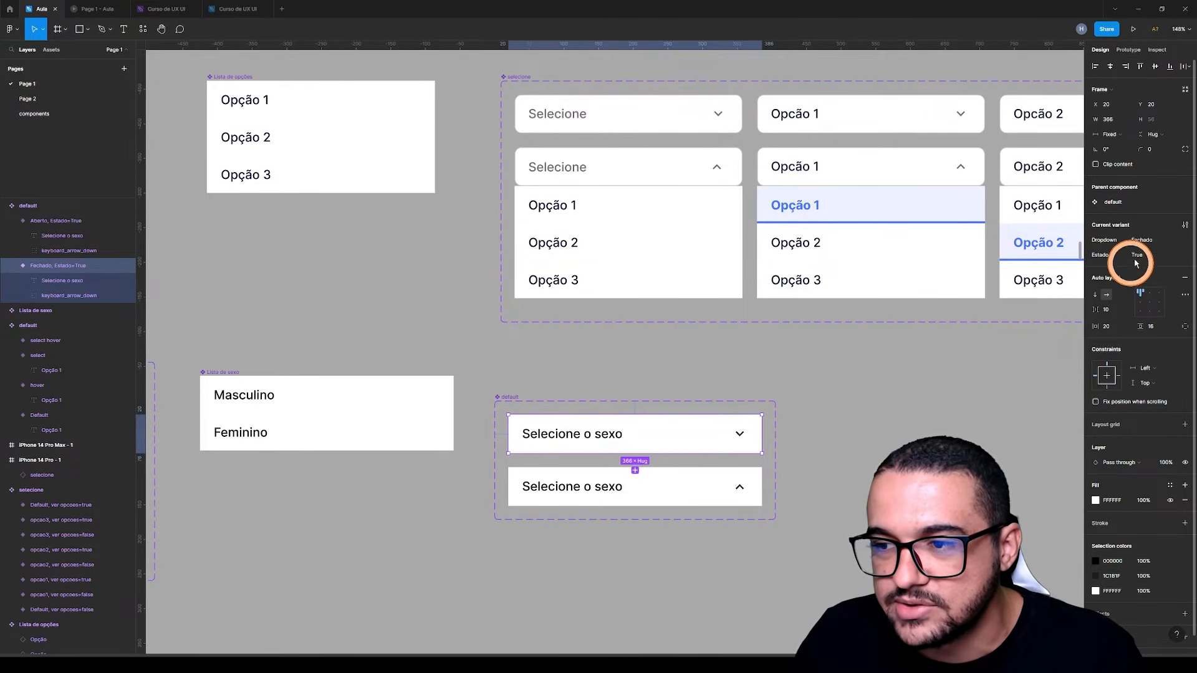
click(1180, 257)
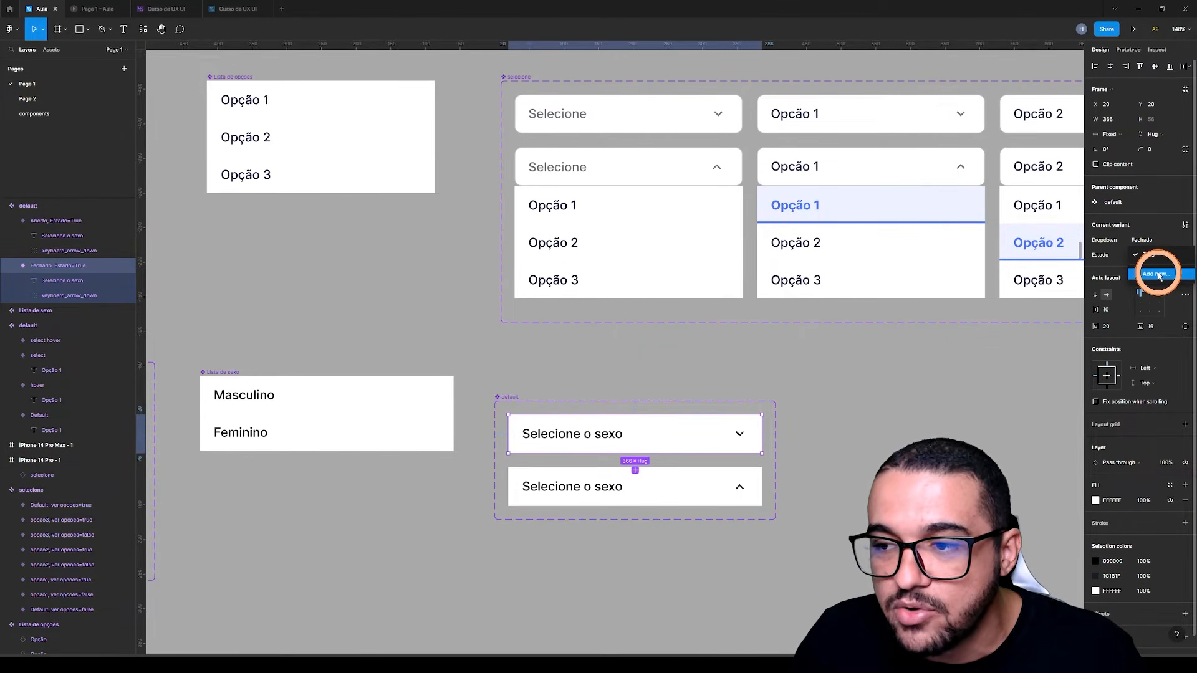
click(1157, 275)
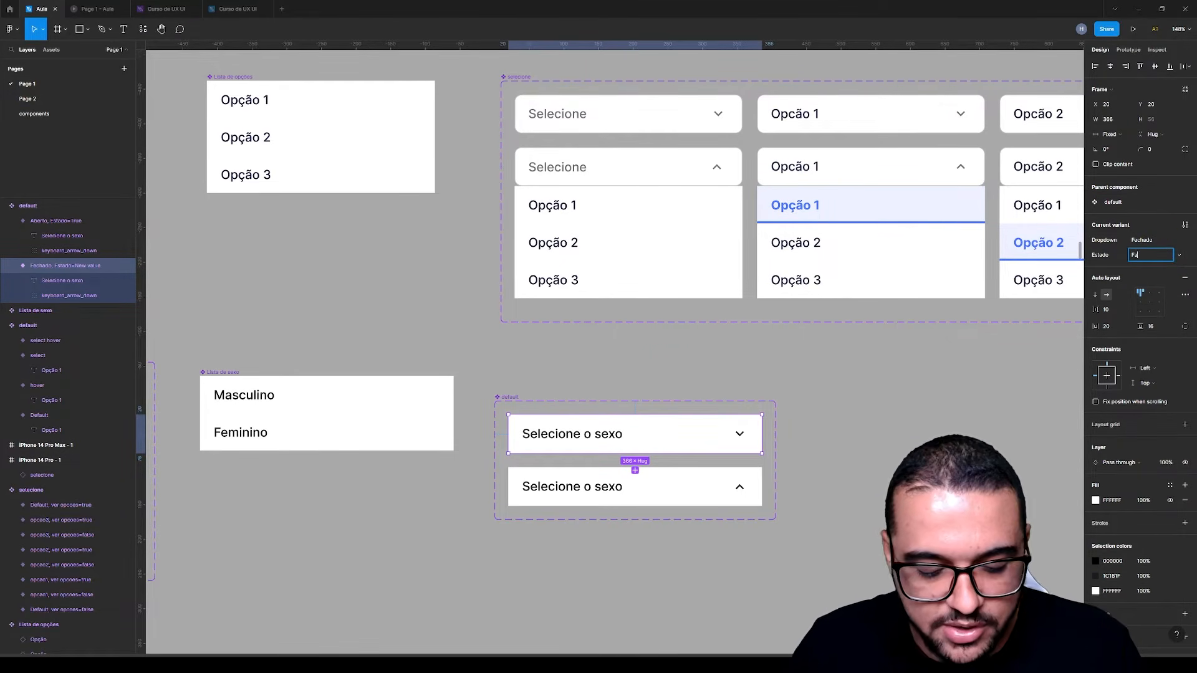
Compare the Estado values of the closed and open Selecione o sexo variants
click(699, 474)
click(1157, 255)
click(679, 427)
click(1113, 282)
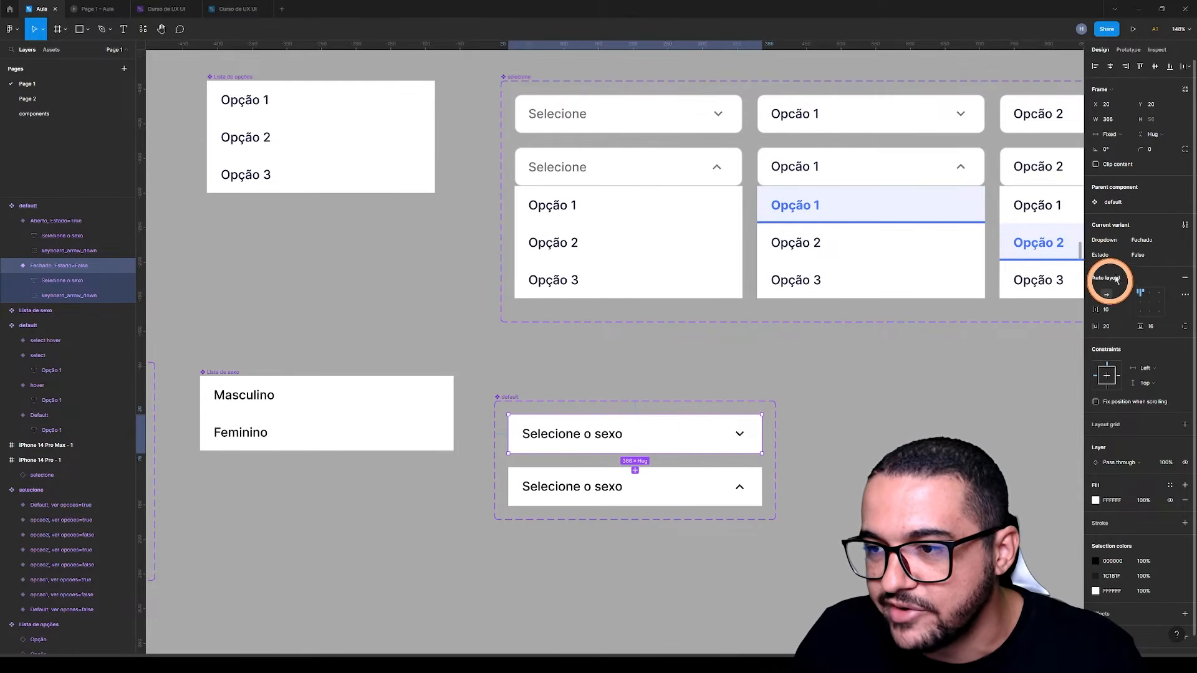
click(1142, 255)
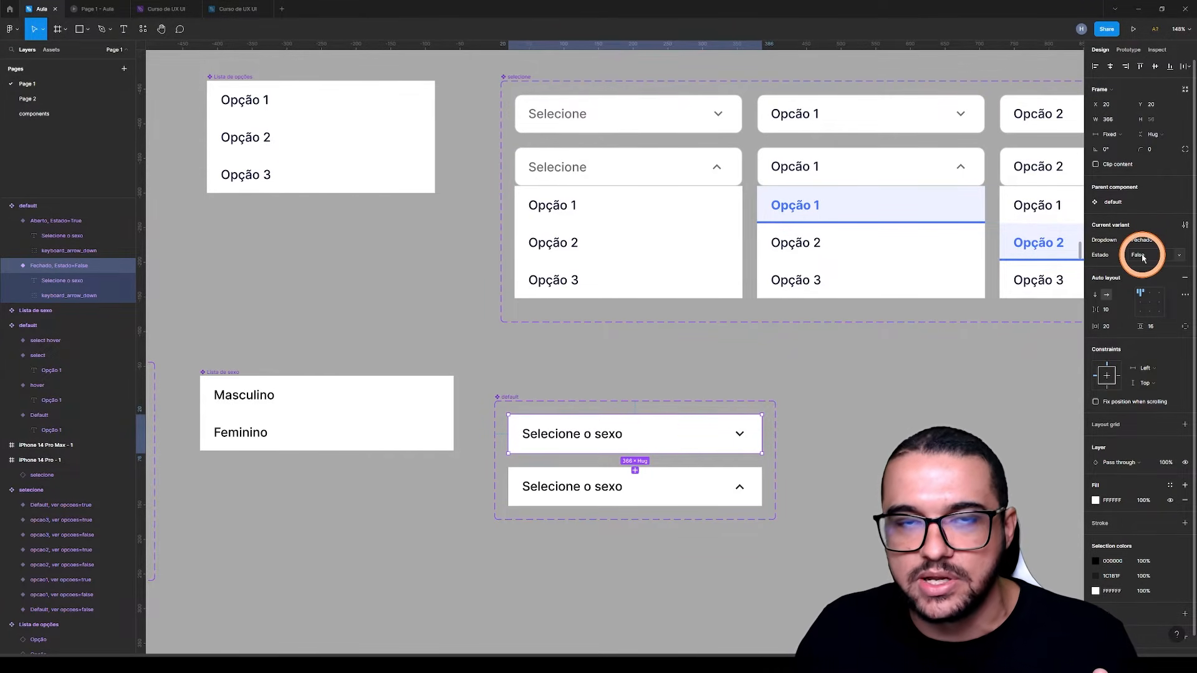
click(683, 486)
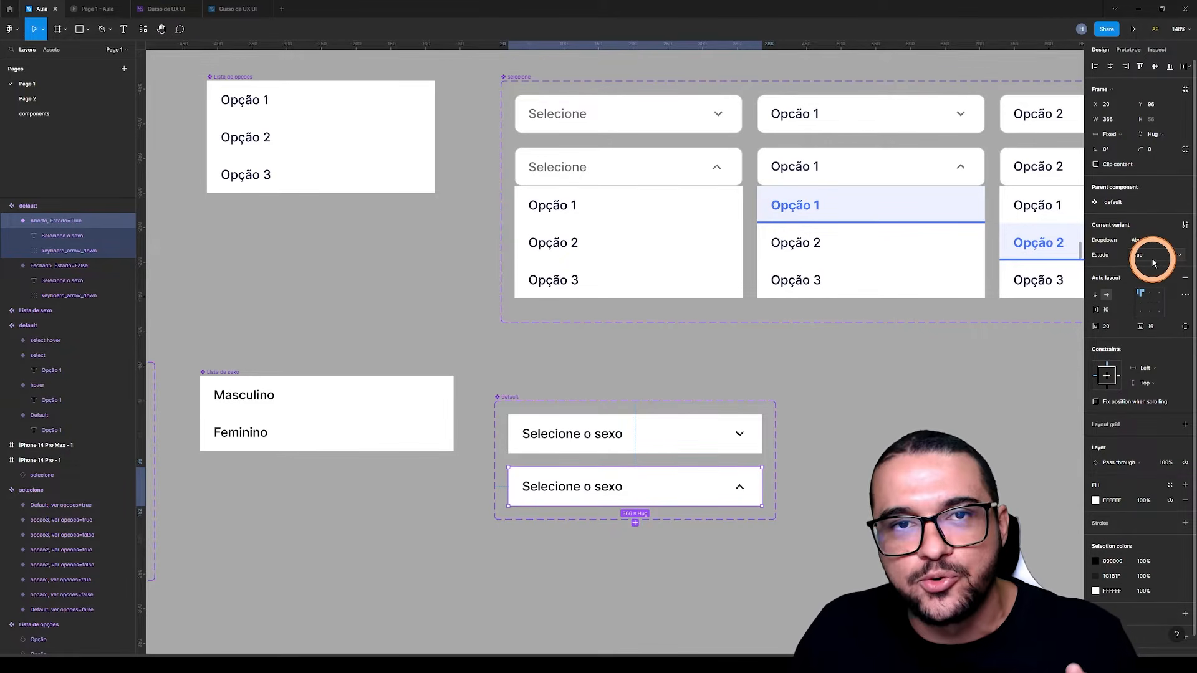
click(878, 465)
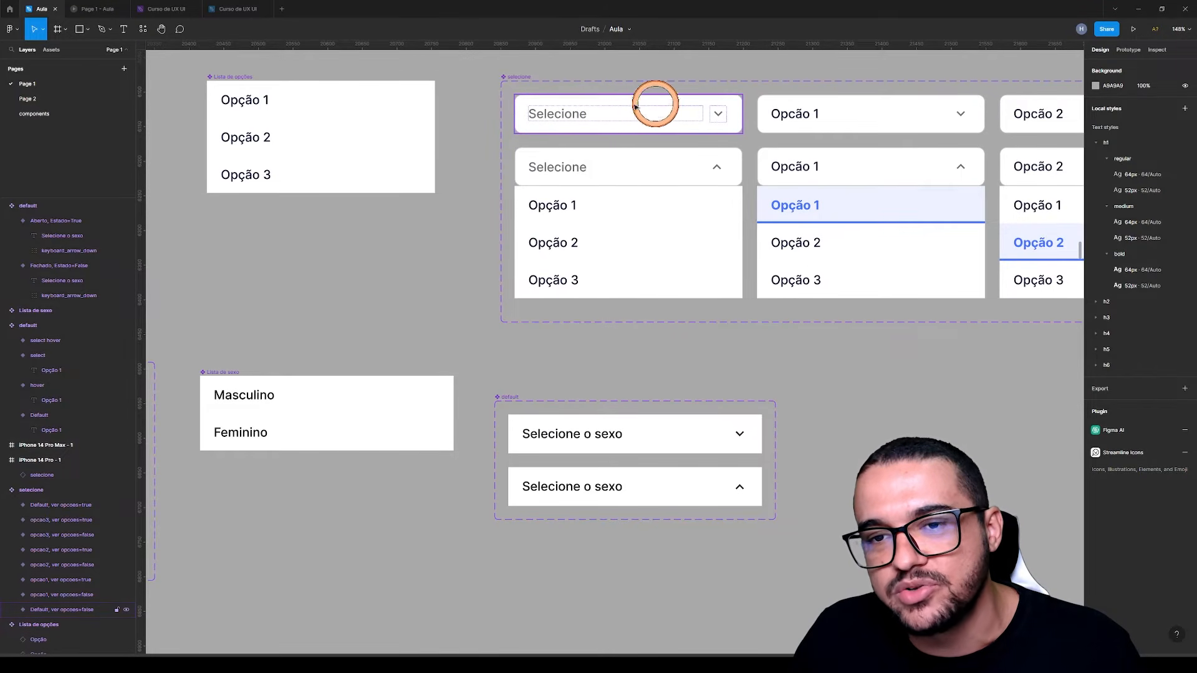
Give the closed variant a corner radius of 10 and a 1 px inside stroke in grey A9A9A9 sampled from the canvas
click(675, 425)
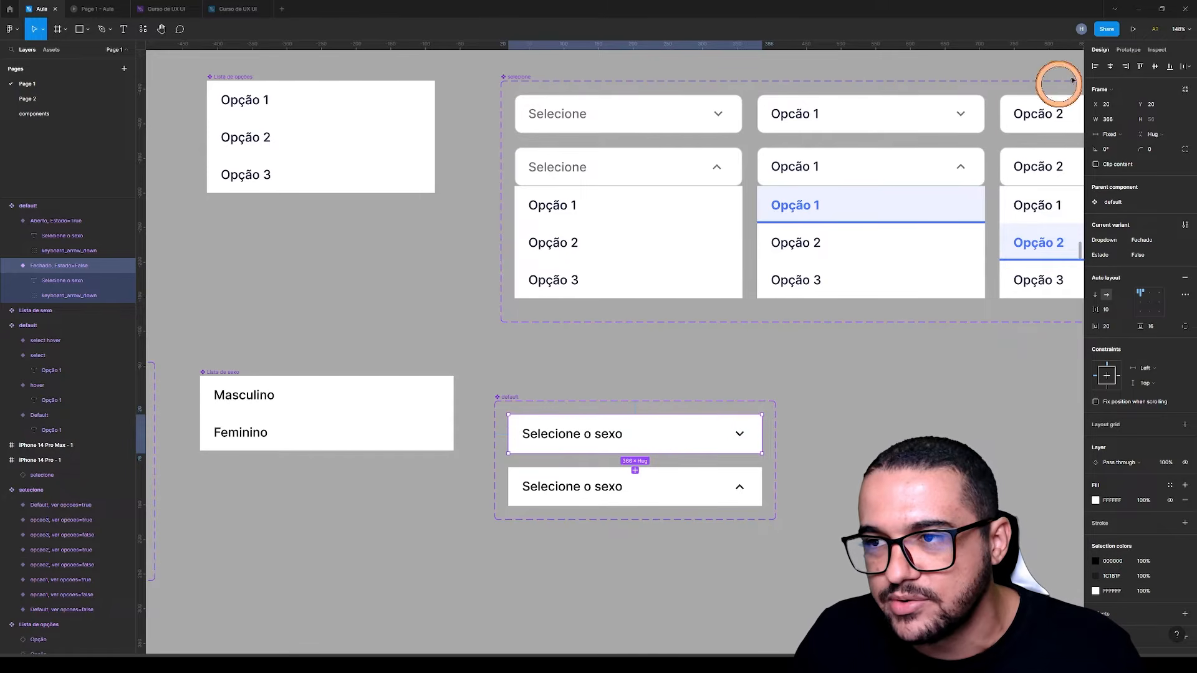
click(1150, 151)
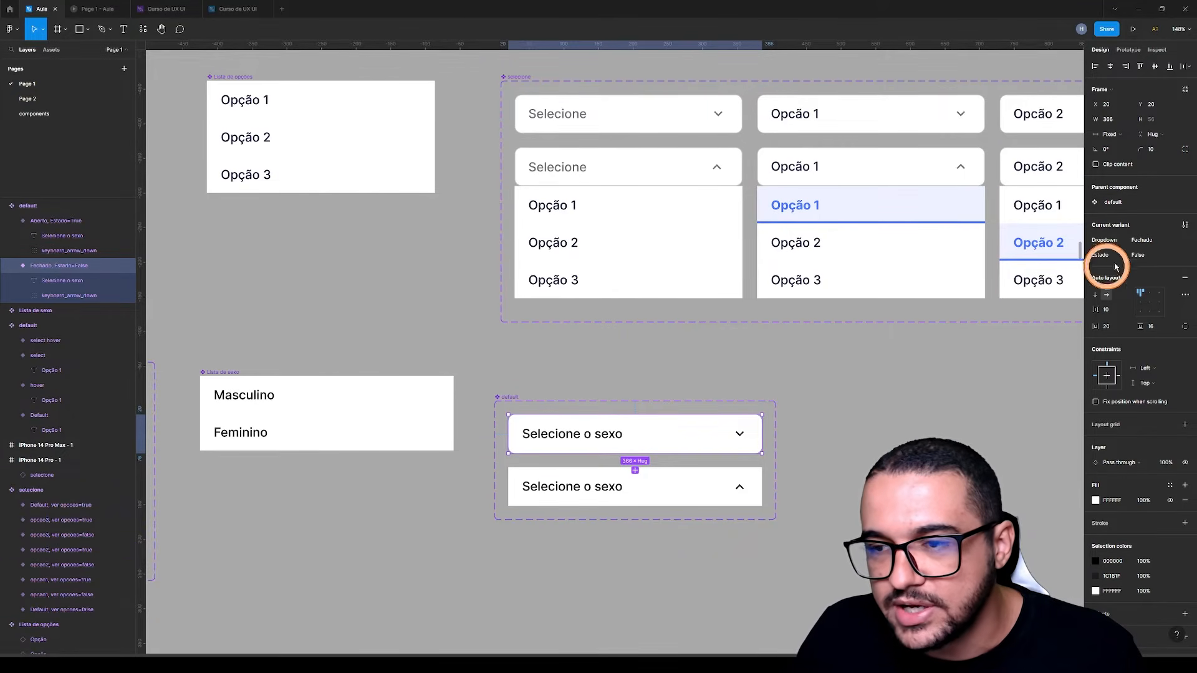
click(1184, 523)
click(1095, 538)
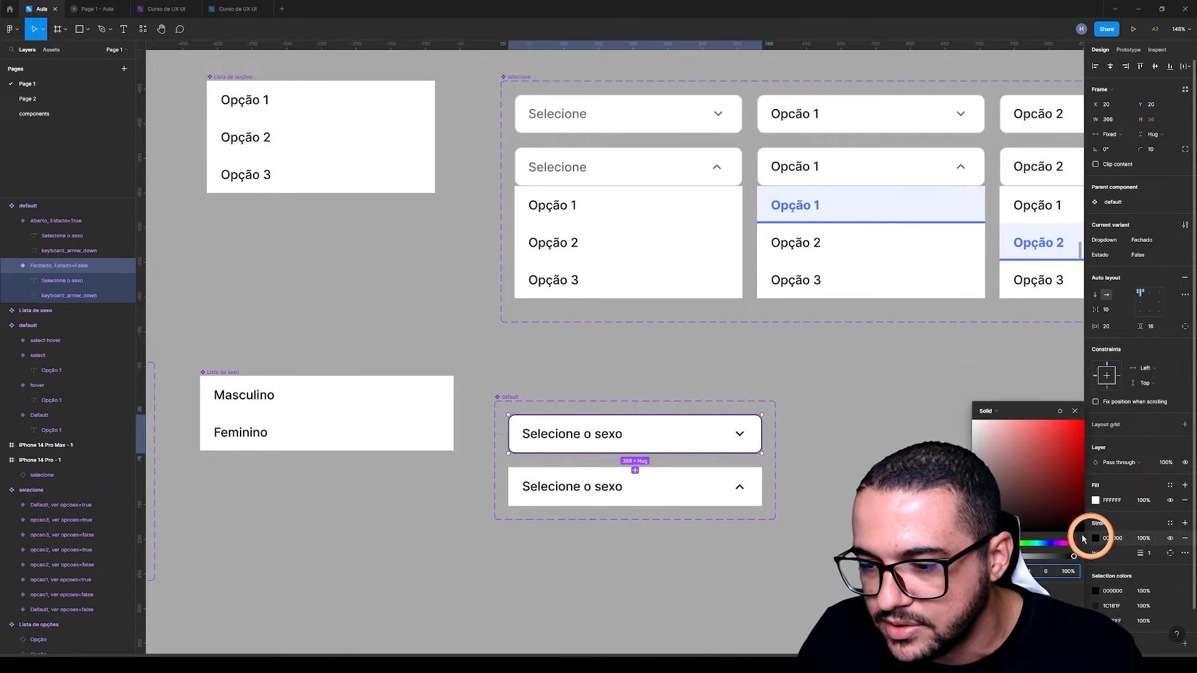
key(i)
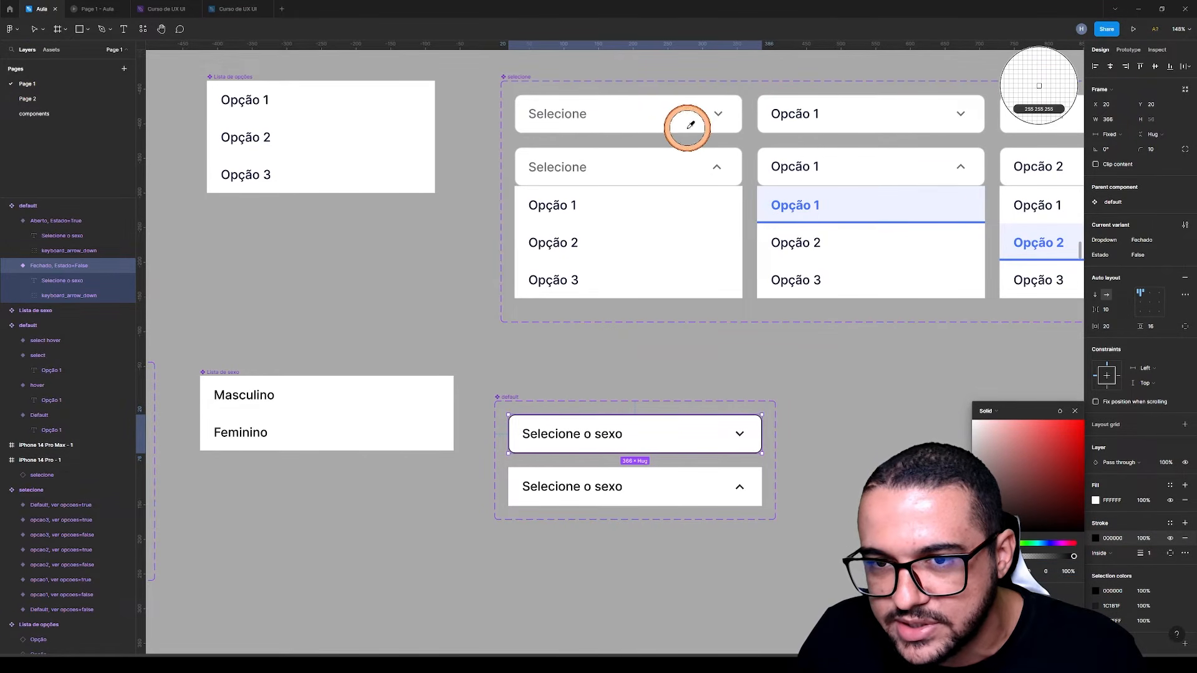
click(689, 132)
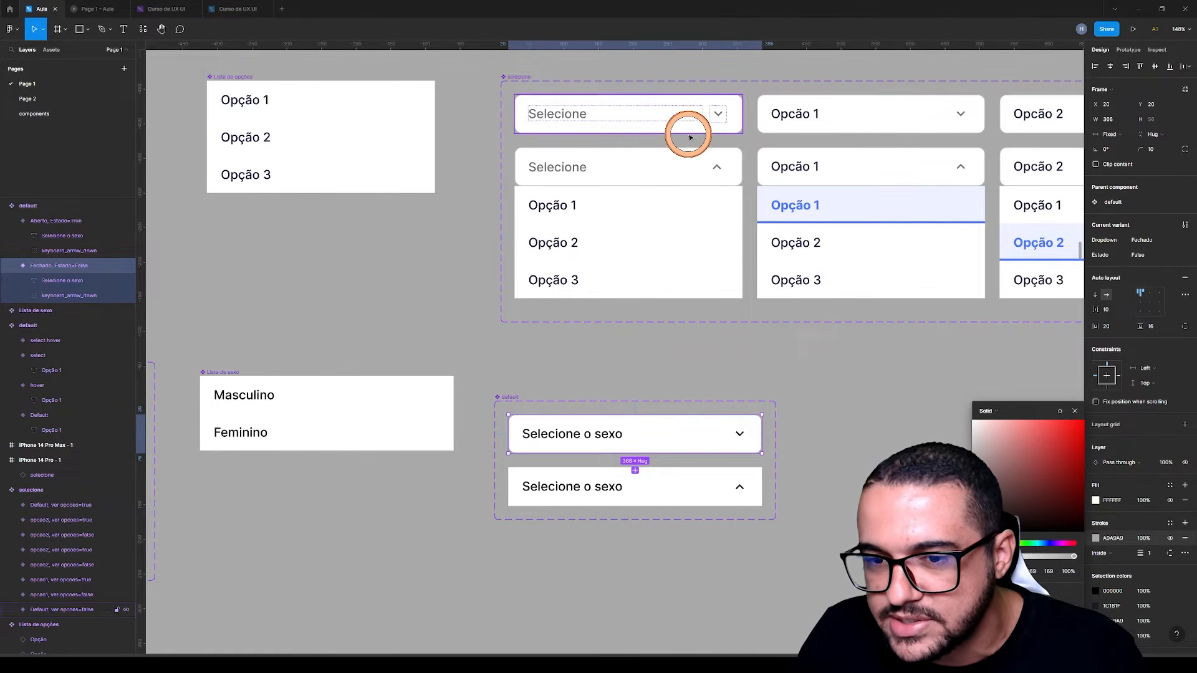
click(814, 385)
Recolor the closed variant's Selecione o sexo text with the grey sampled from the Selecione placeholder in the selecione component
click(595, 440)
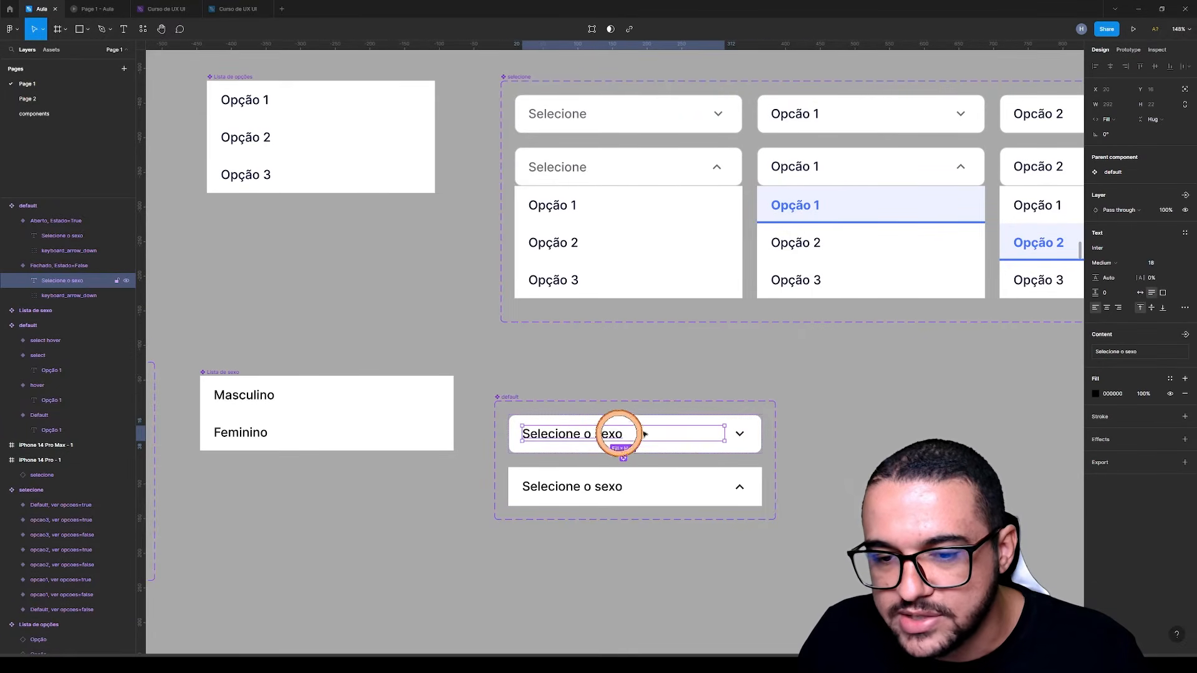
click(1096, 394)
click(984, 535)
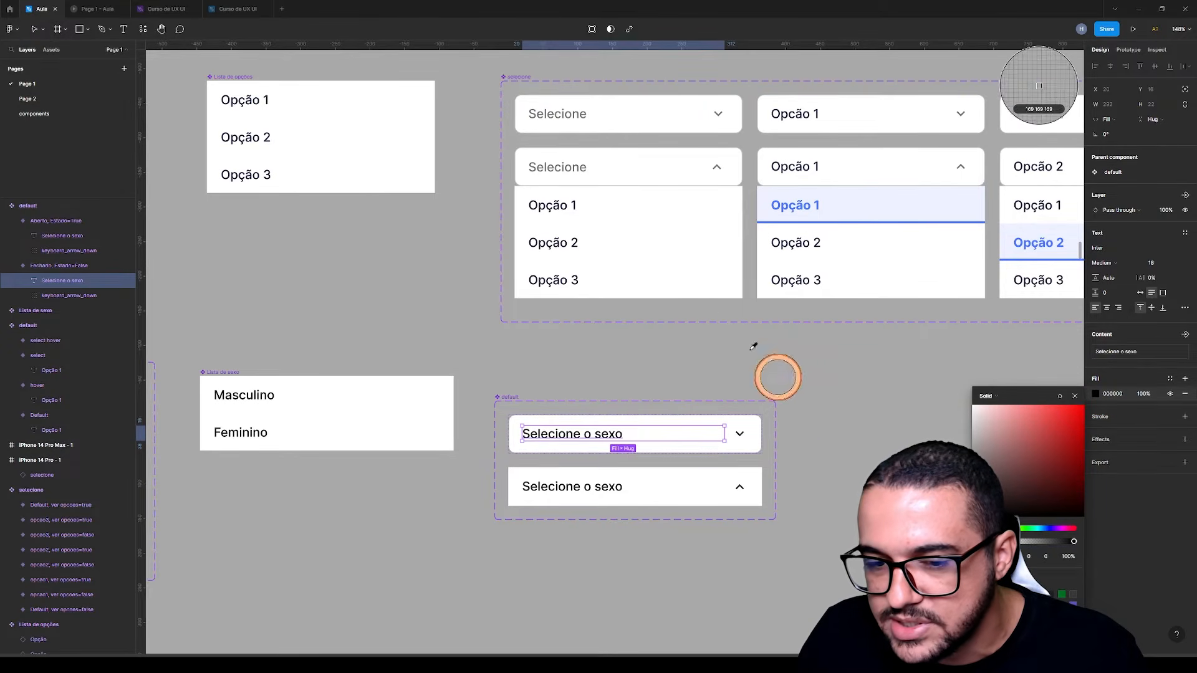
click(574, 163)
click(625, 368)
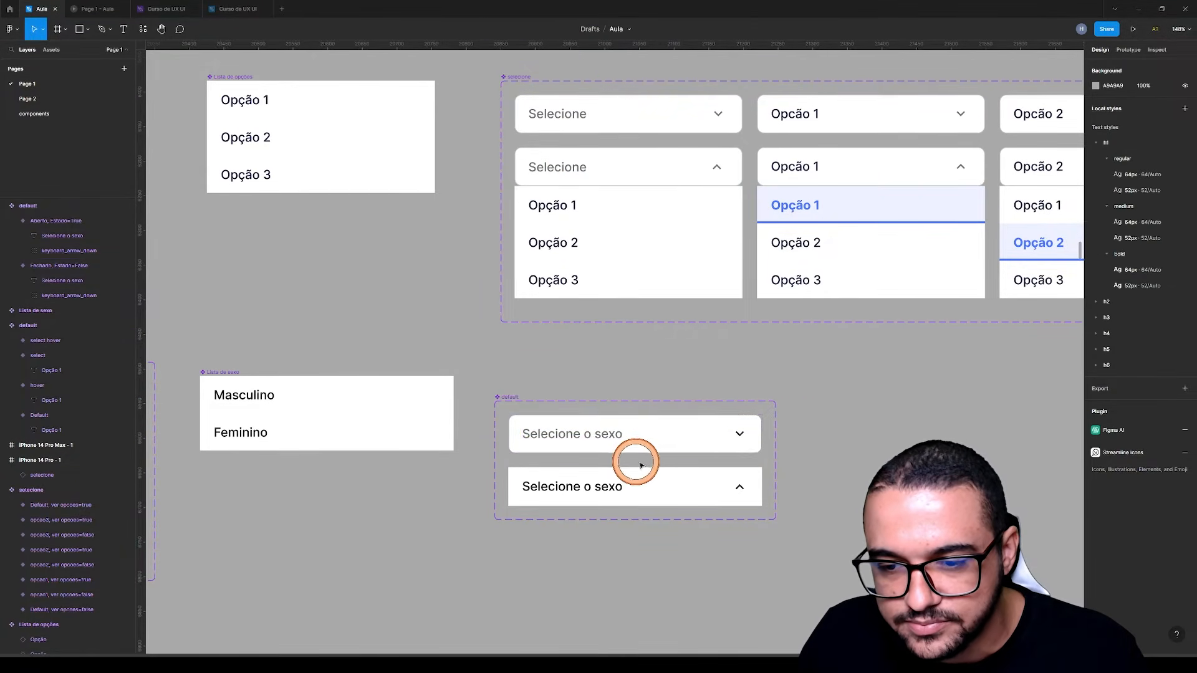
Recolor the closed variant's down arrow with the grey sampled from its Selecione o sexo text
double_click(740, 432)
click(1096, 346)
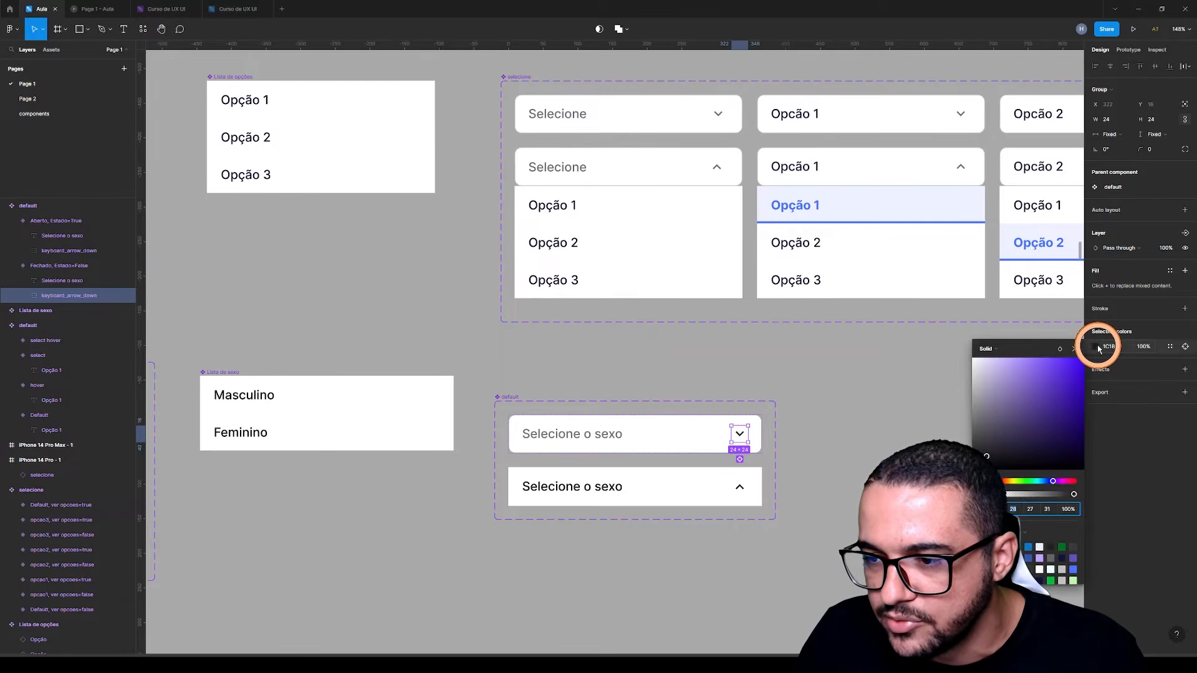
click(998, 482)
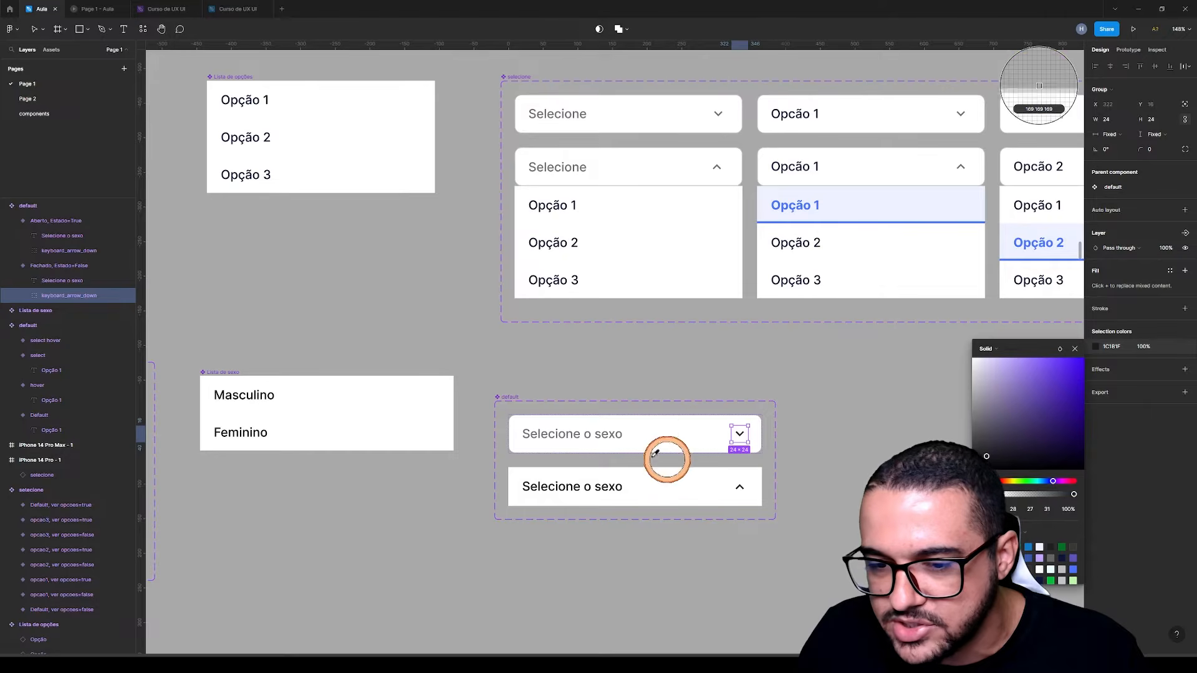
click(621, 433)
Give the open variant a corner radius of 10 and a 1 px inside stroke in a grey sampled from the closed variant
click(681, 499)
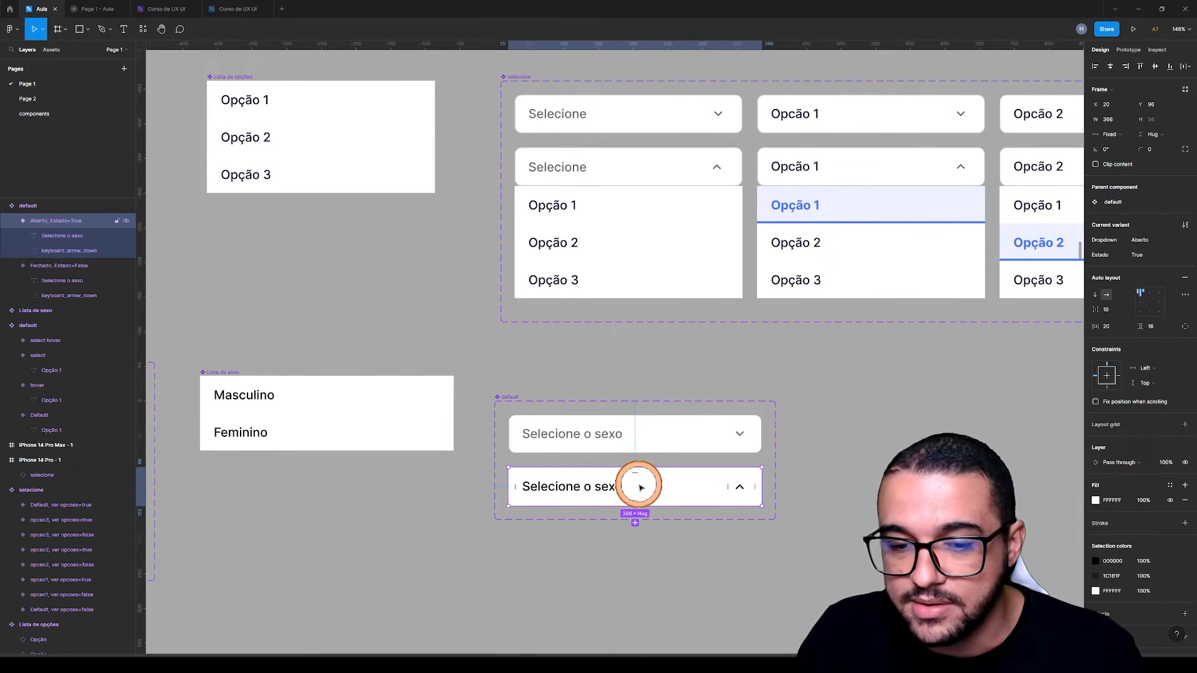
click(1161, 152)
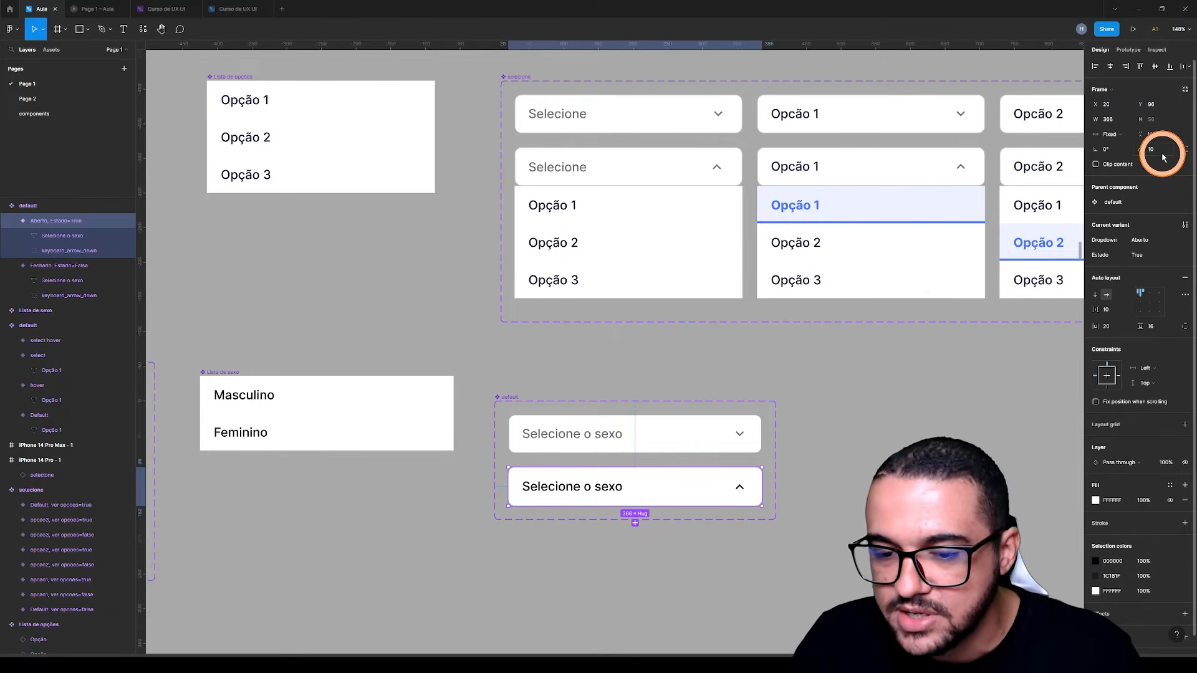
key(Return)
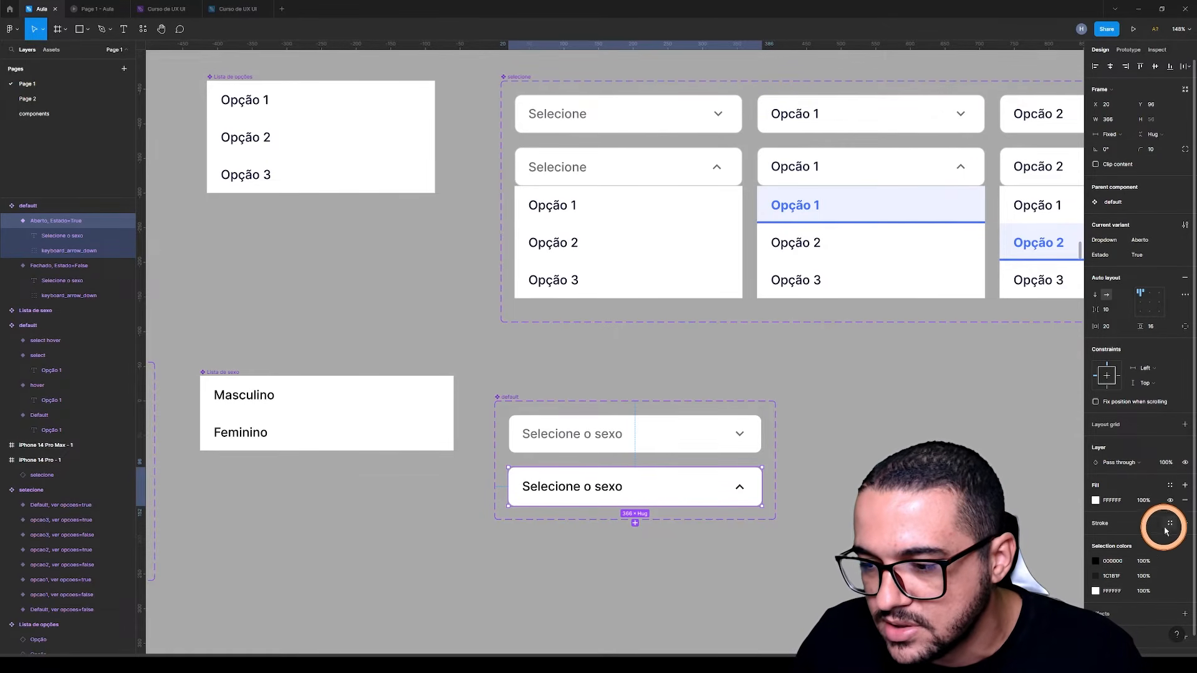
click(1184, 523)
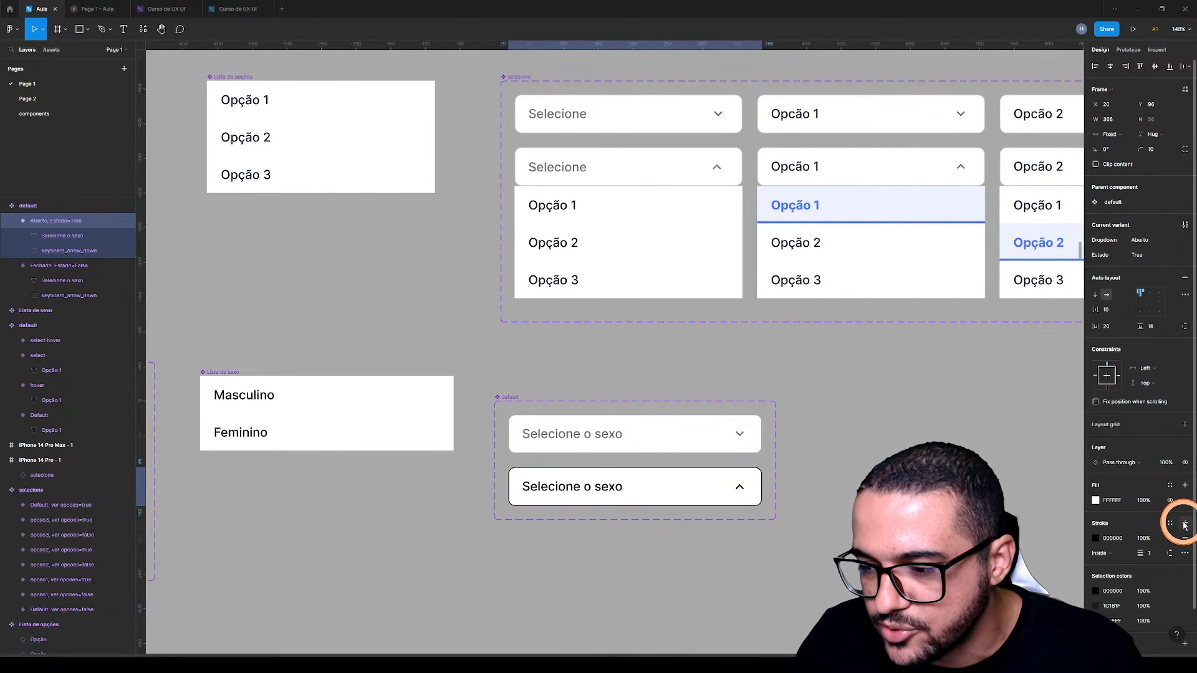
click(1096, 539)
click(983, 549)
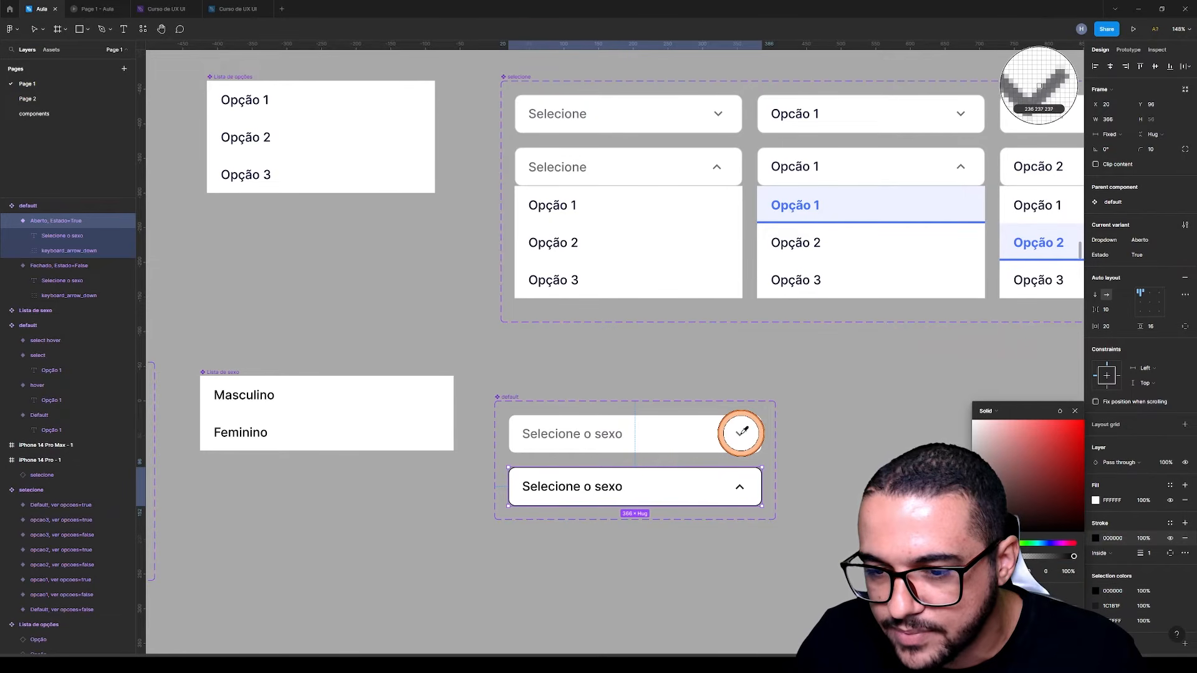
click(740, 432)
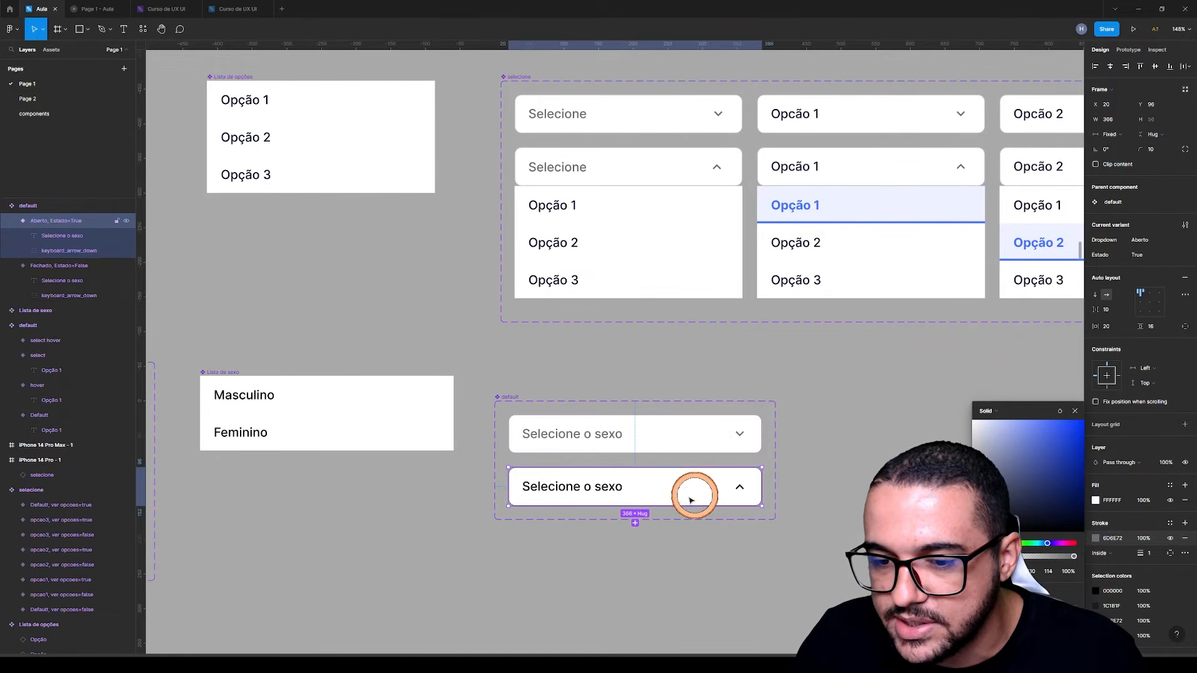
Recolor the open variant's Selecione o sexo text and up arrow with the grey sampled from the closed variant's text
double_click(609, 487)
click(1095, 394)
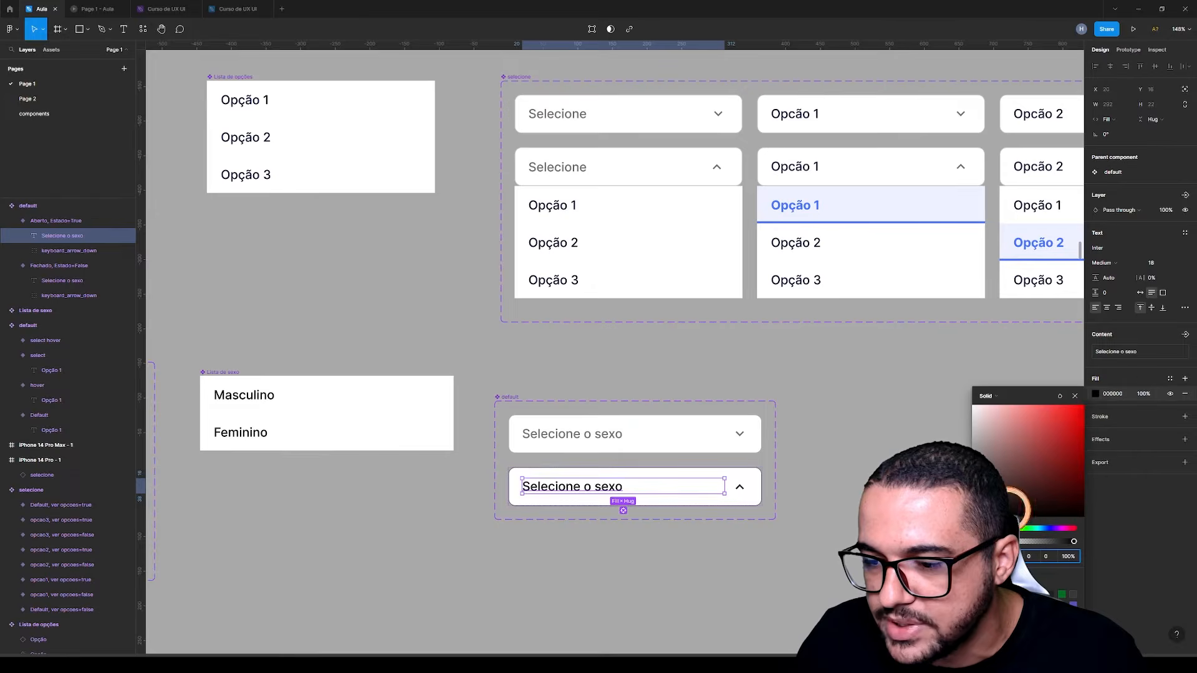
click(982, 535)
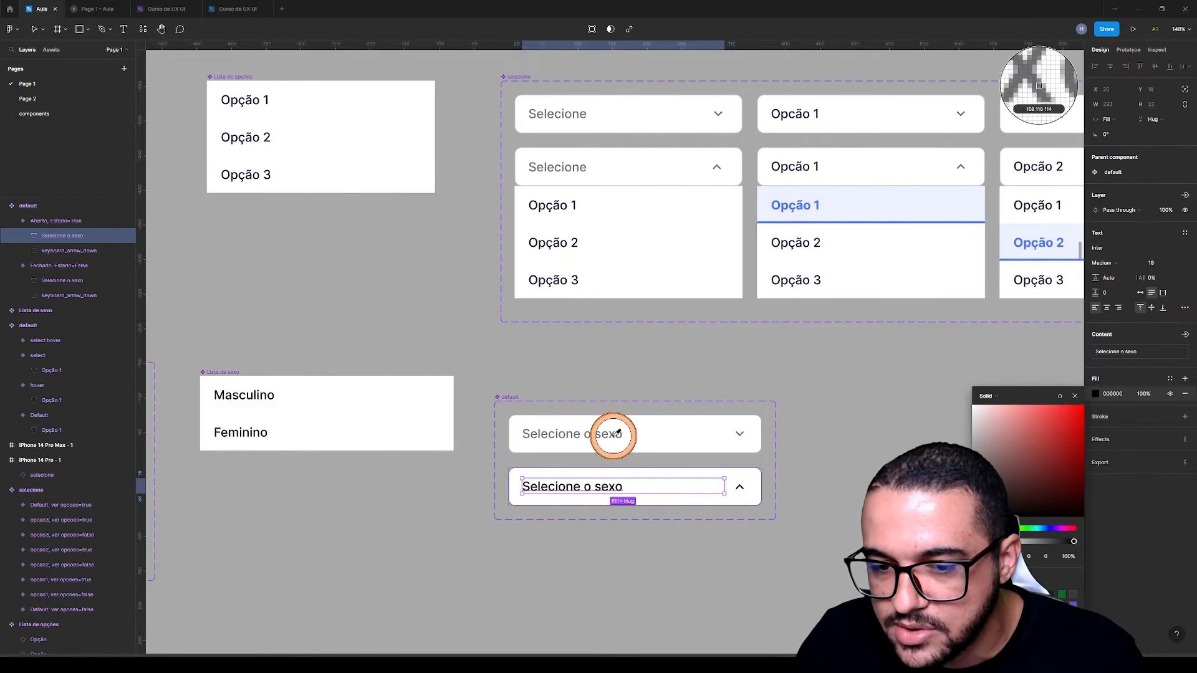
click(612, 433)
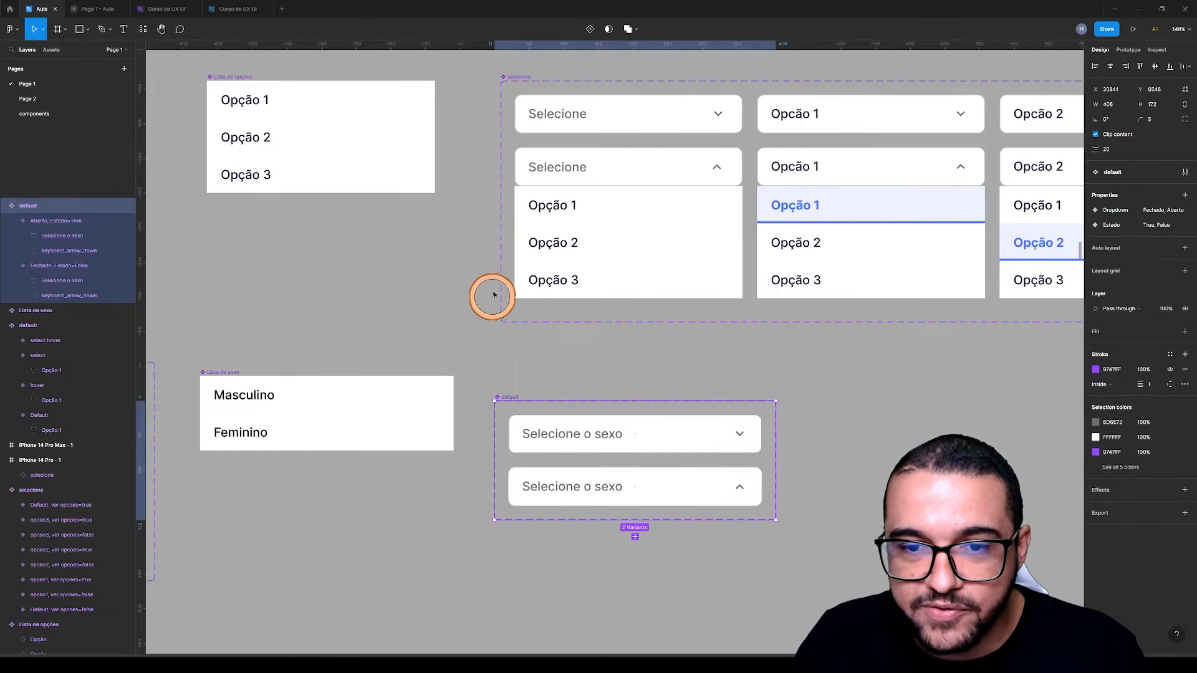
Move the Selecione o sexo component set to X 20847, Y 6510, level with the top of Lista de sexo
scroll(494, 281, down, 5)
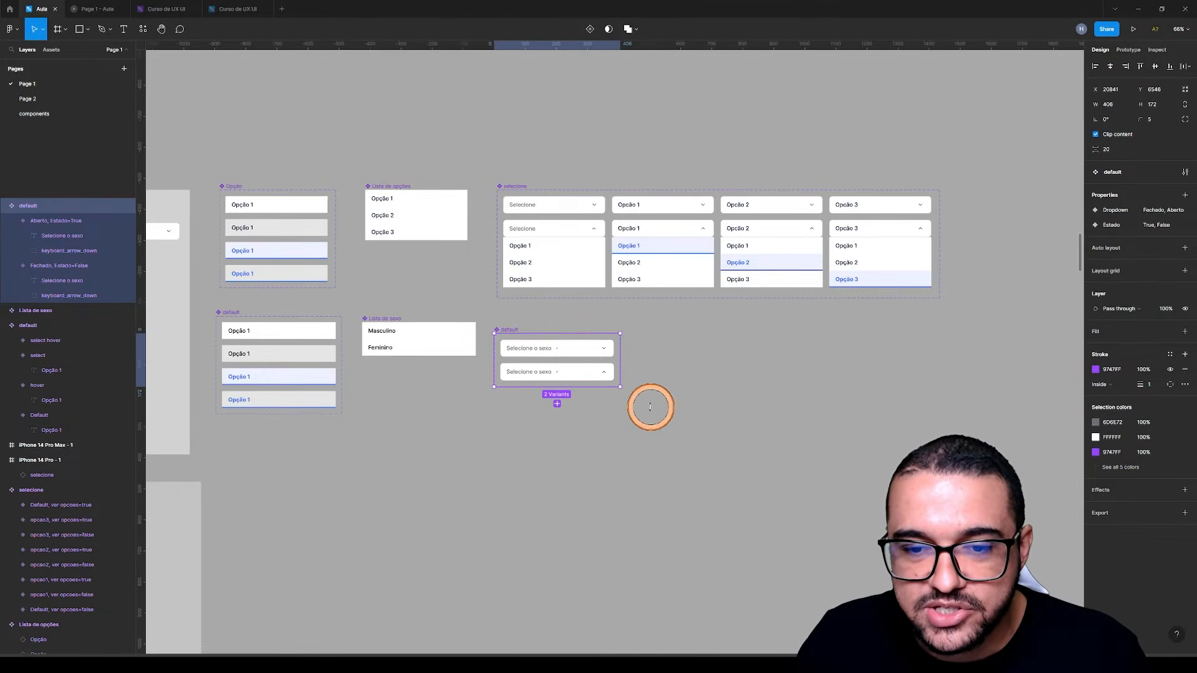
drag(731, 404, 712, 342)
scroll(506, 268, up, 5)
drag(457, 257, 464, 243)
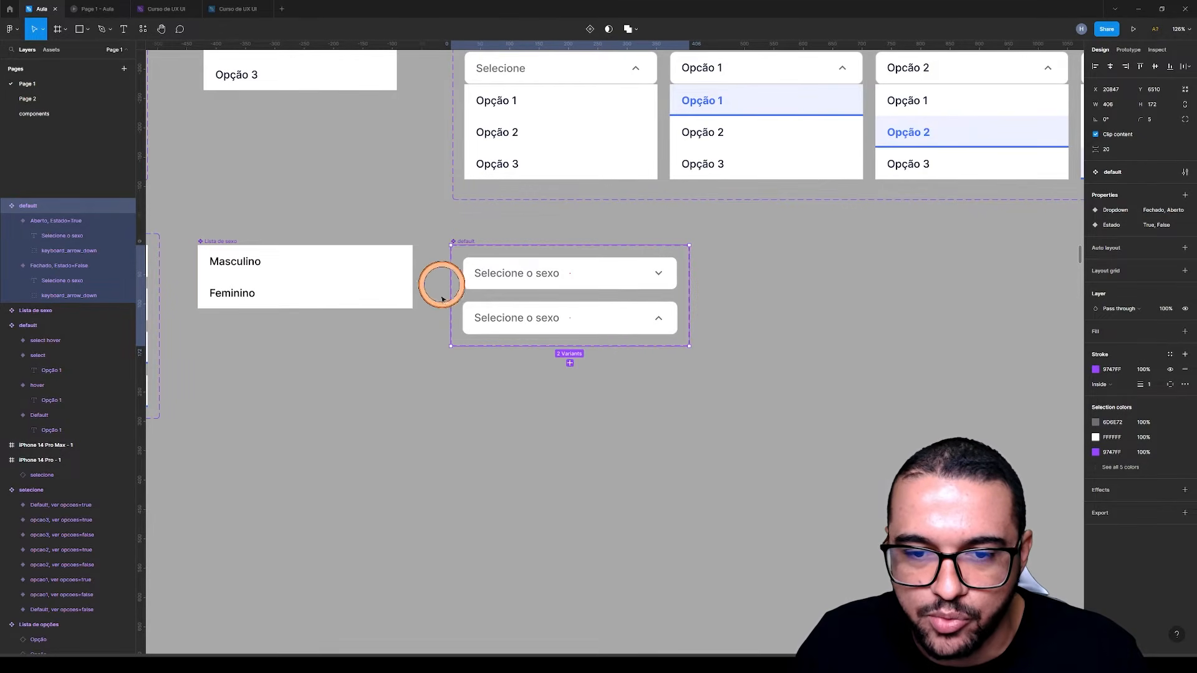
Enlarge the Selecione o sexo component set to about 1194 px wide and extend it downward to make room for more variants
scroll(526, 315, down, 5)
drag(607, 307, 849, 290)
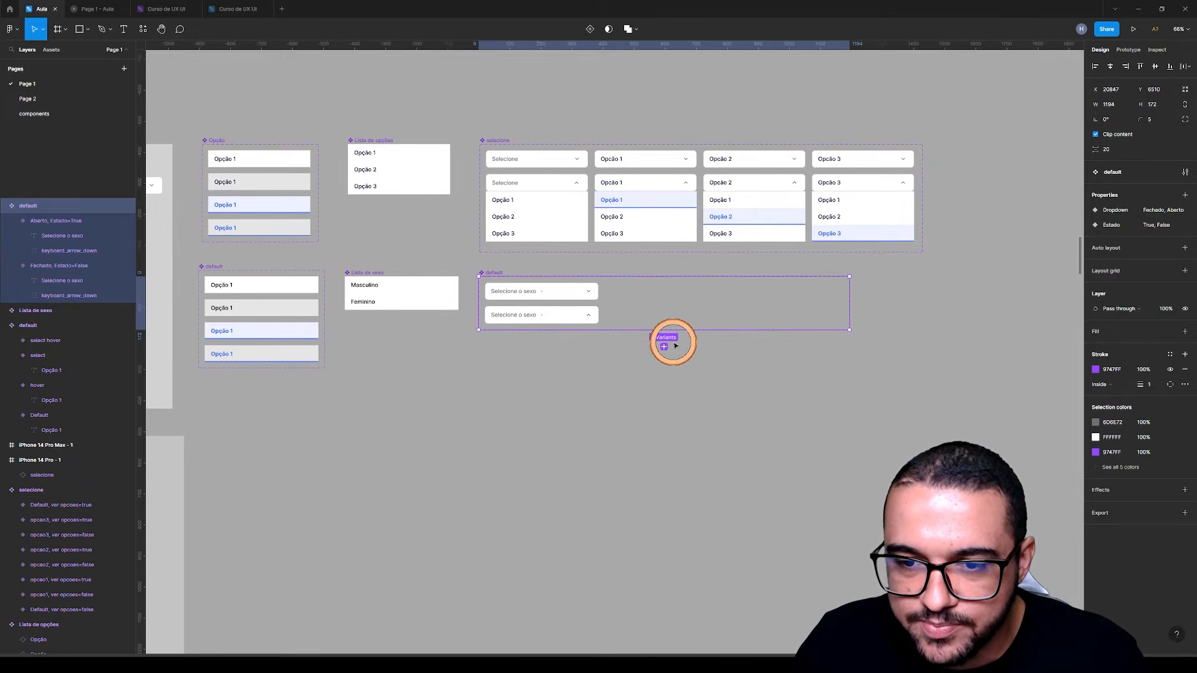
click(676, 414)
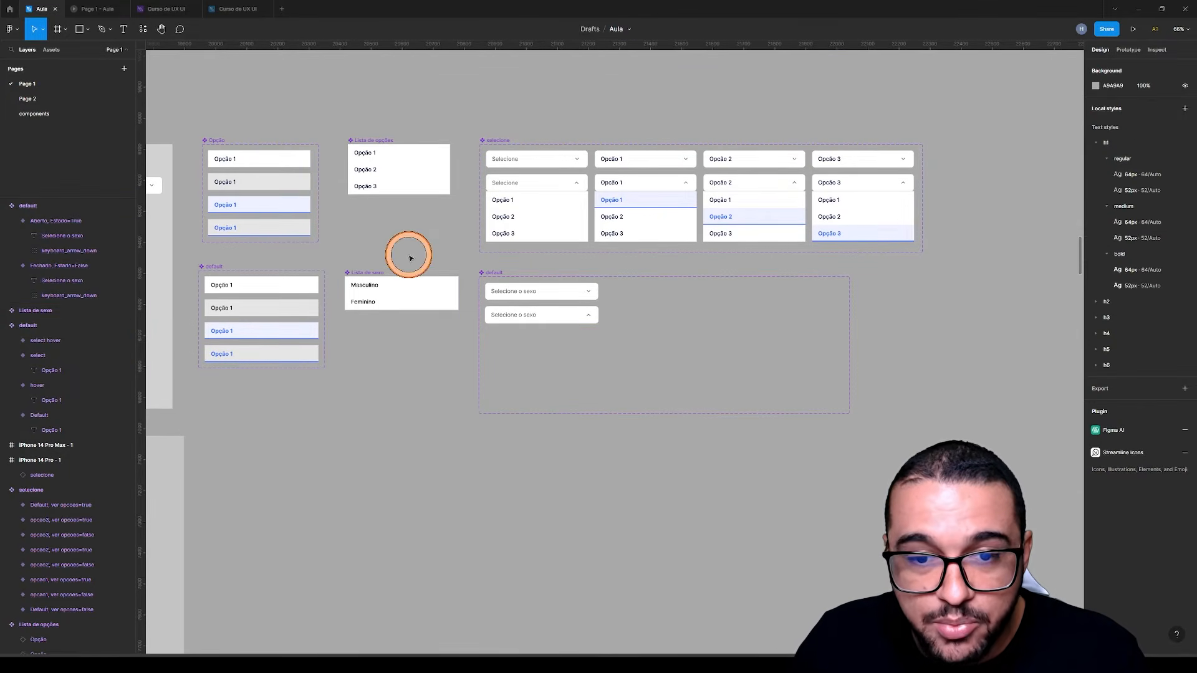
Duplicate the Lista de sexo component as an instance placed just below the original
scroll(436, 258, up, 5)
click(610, 360)
click(374, 274)
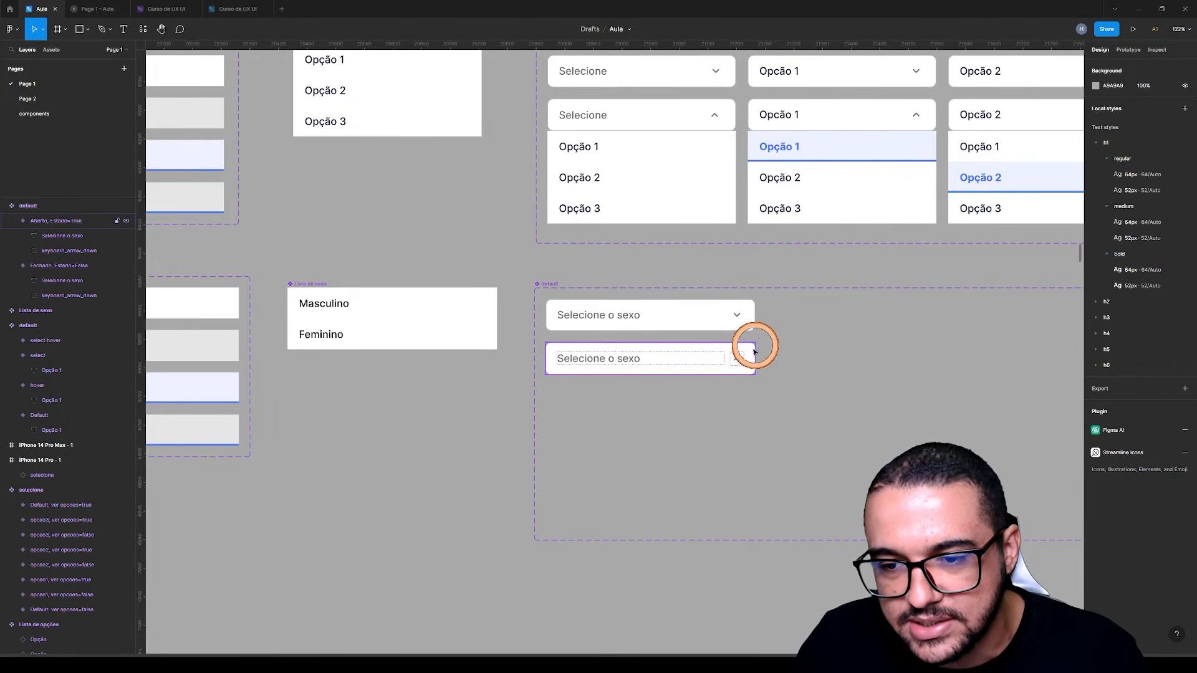
click(598, 363)
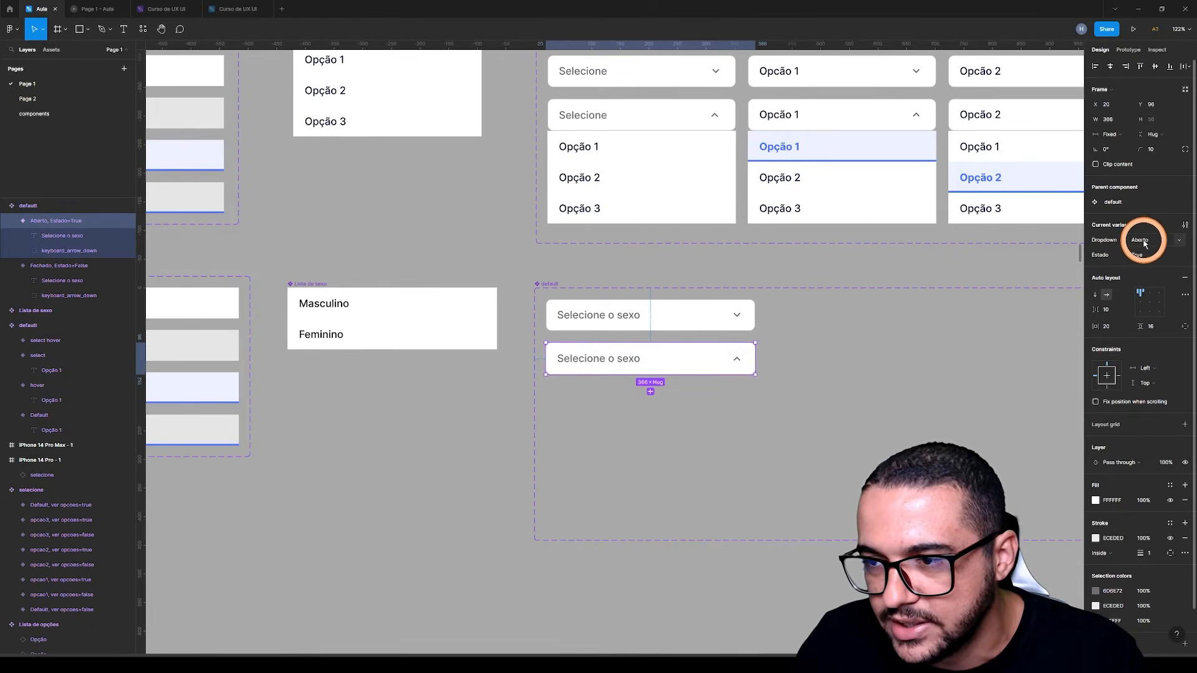
click(361, 320)
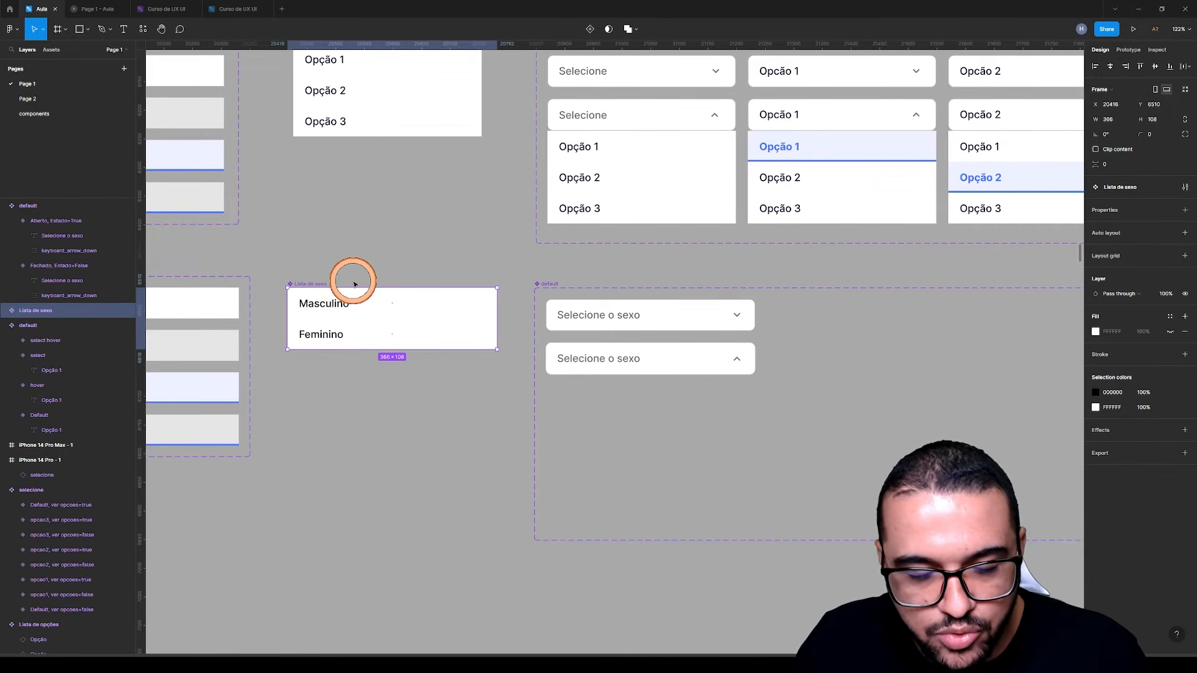
click(344, 428)
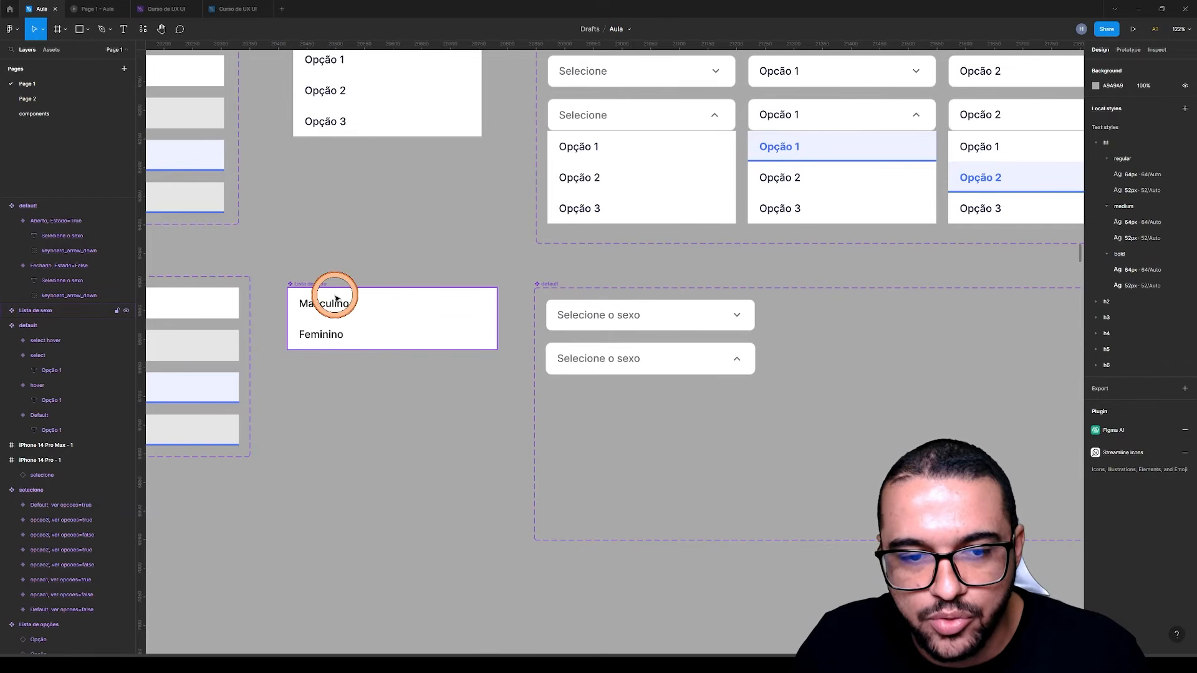
drag(430, 330, 376, 400)
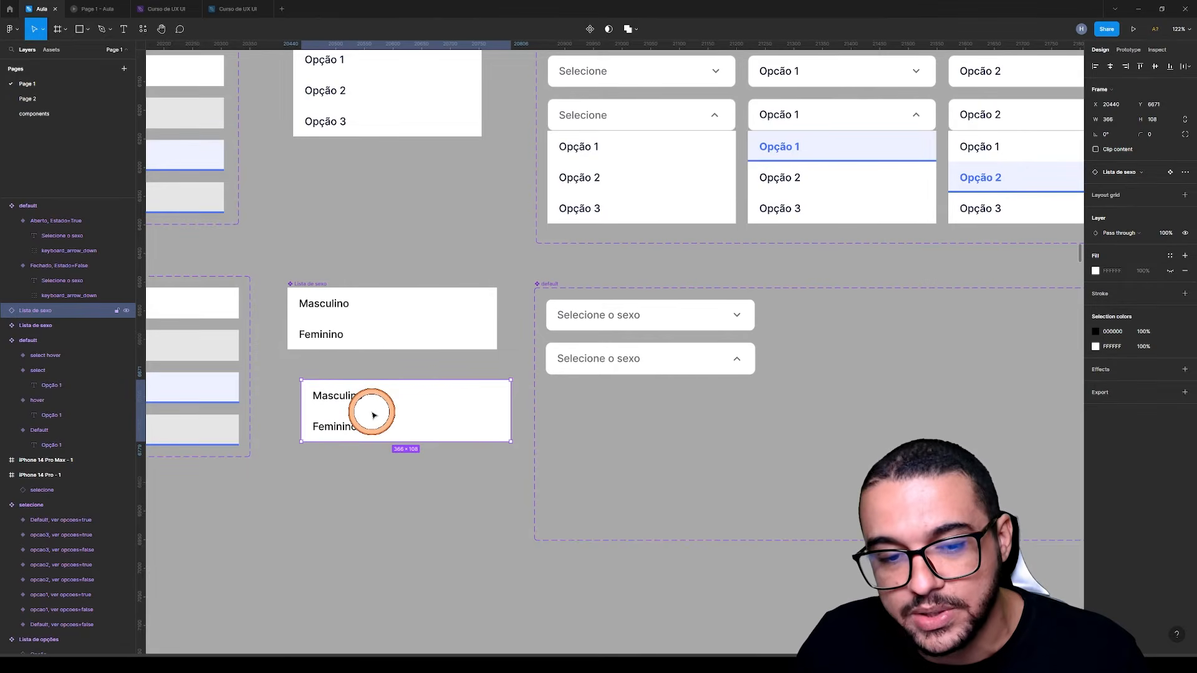
Cut the Lista de sexo instance from the canvas and paste it inside the open Selecione o sexo variant
key(Delete)
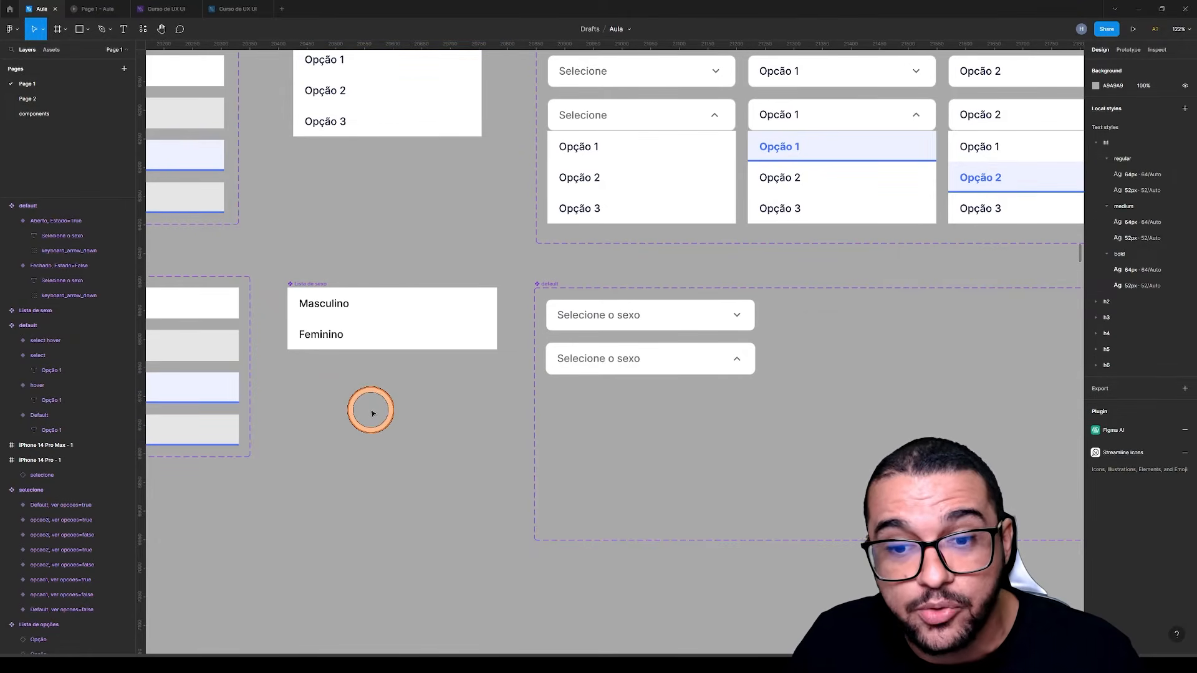
click(661, 353)
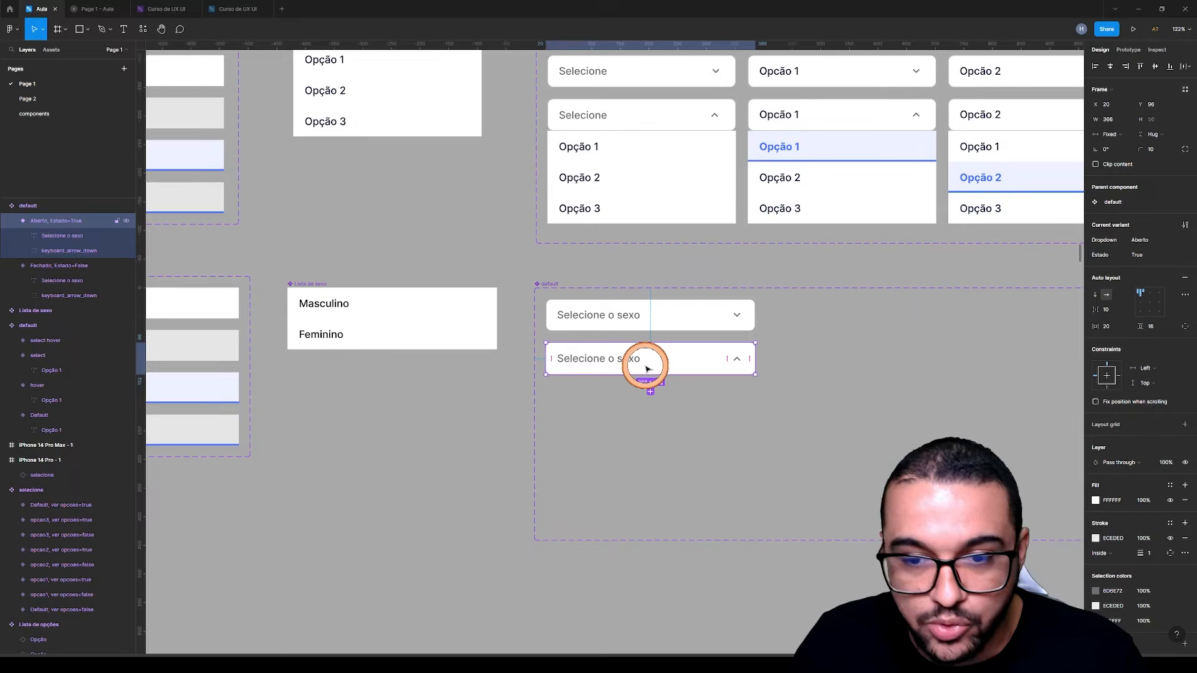
key(ctrl+v)
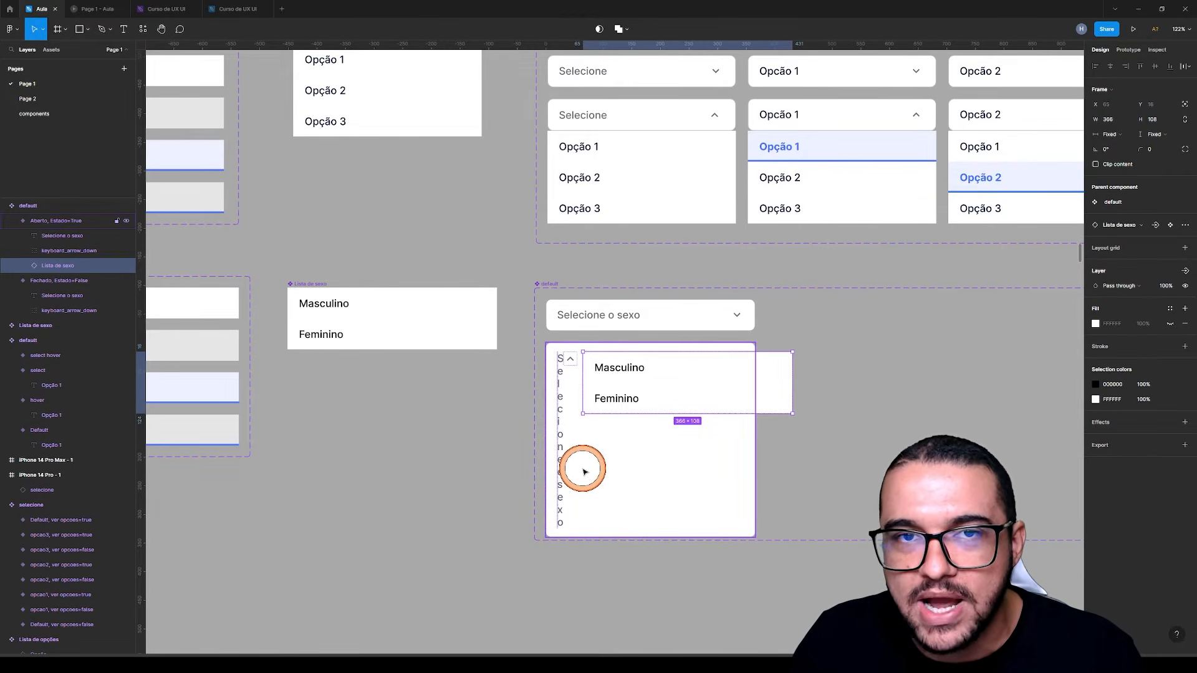
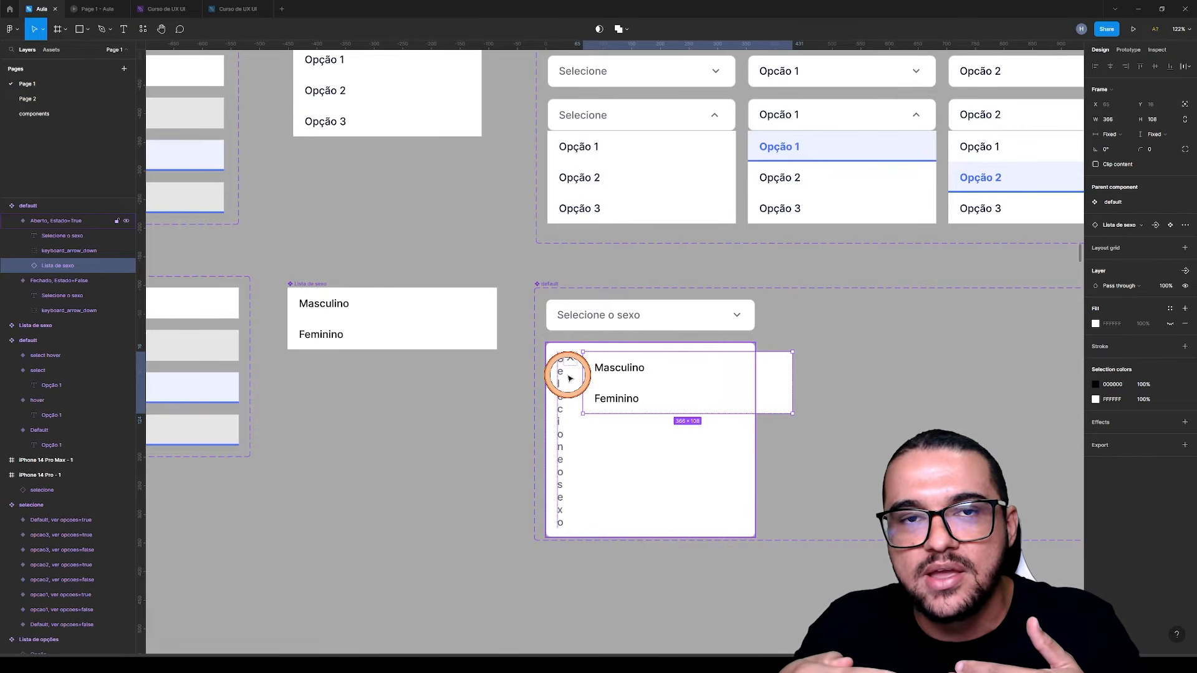
Give the Lista de sexo instance absolute positioning inside the open Selecione o sexo variant
scroll(569, 379, right, 1)
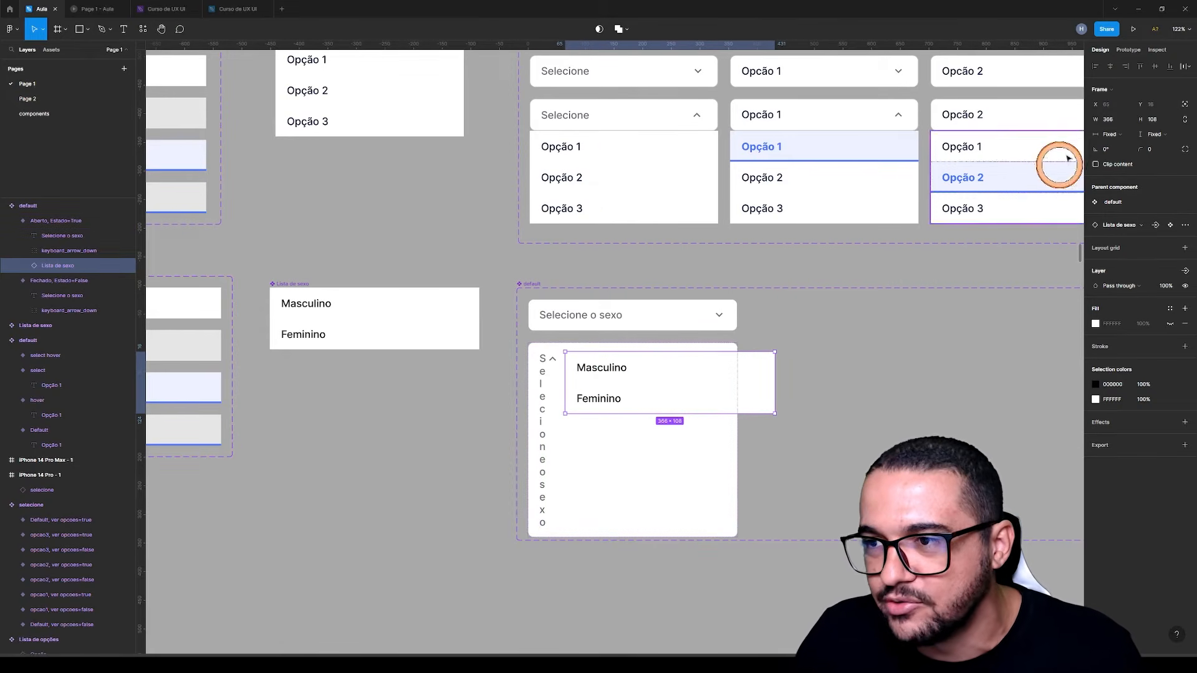
click(1183, 106)
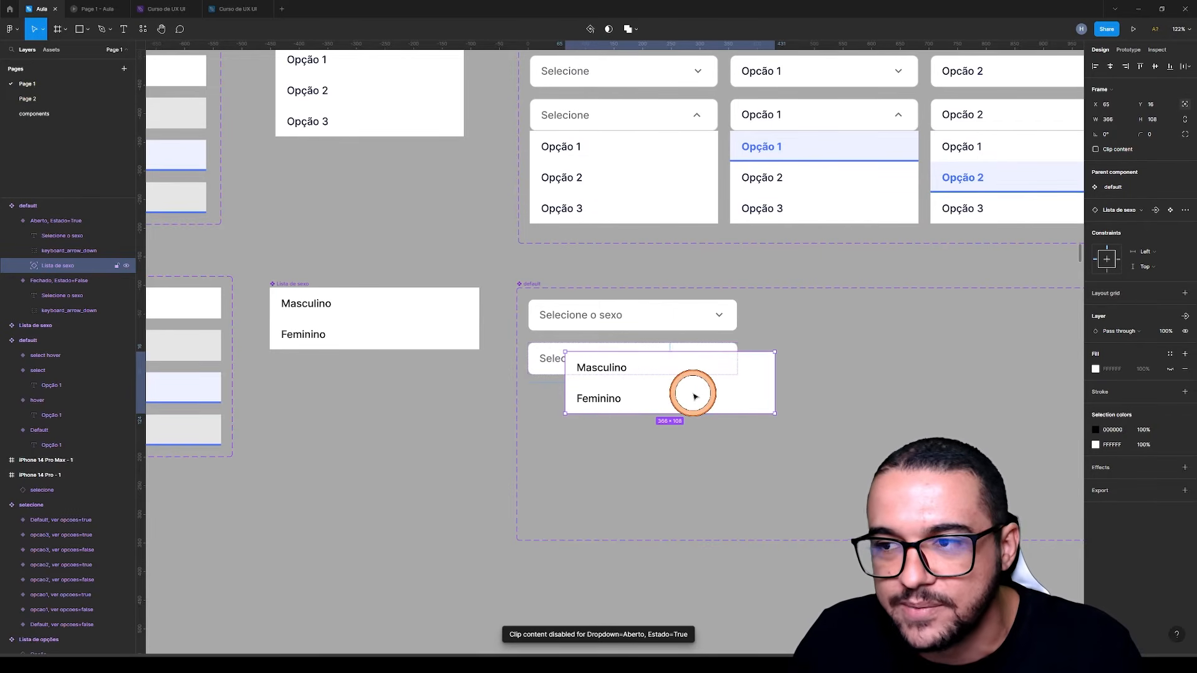
drag(670, 387, 648, 389)
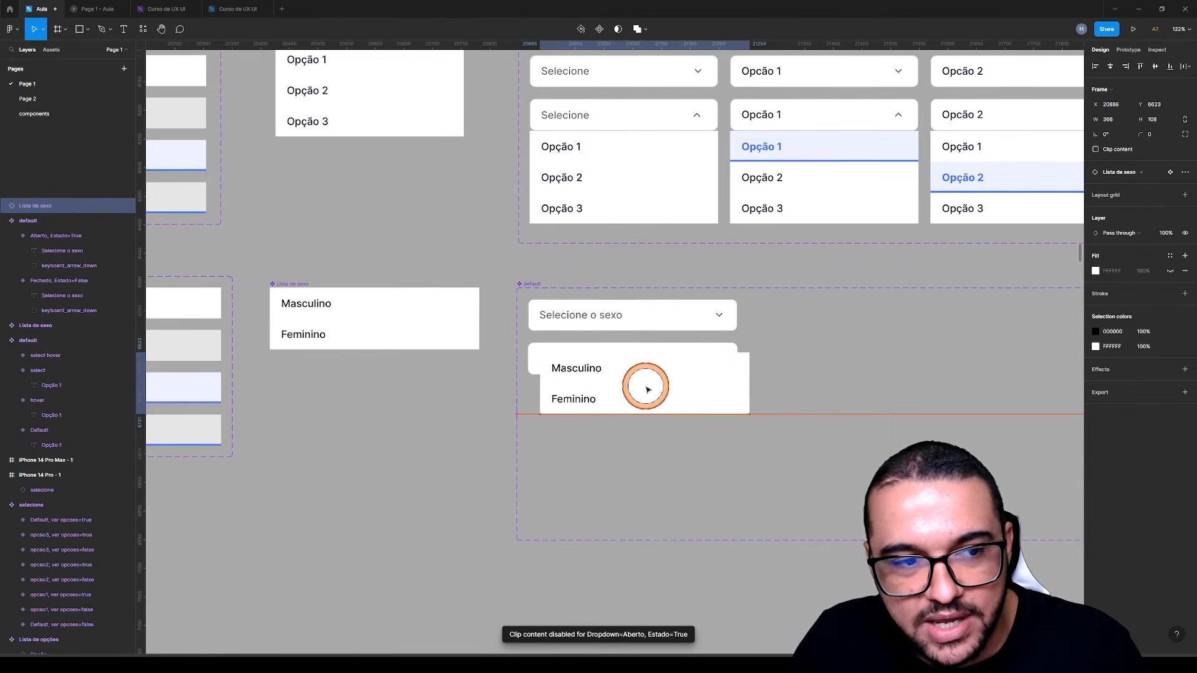
key(ctrl+z)
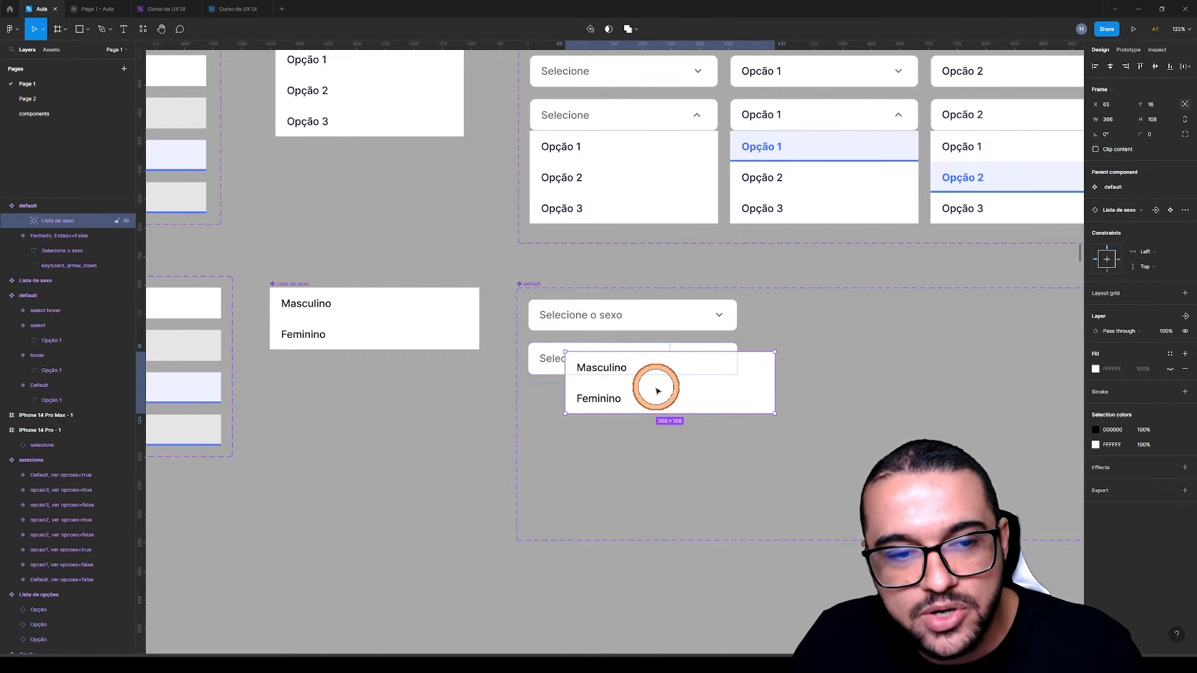
drag(654, 392, 632, 405)
click(37, 208)
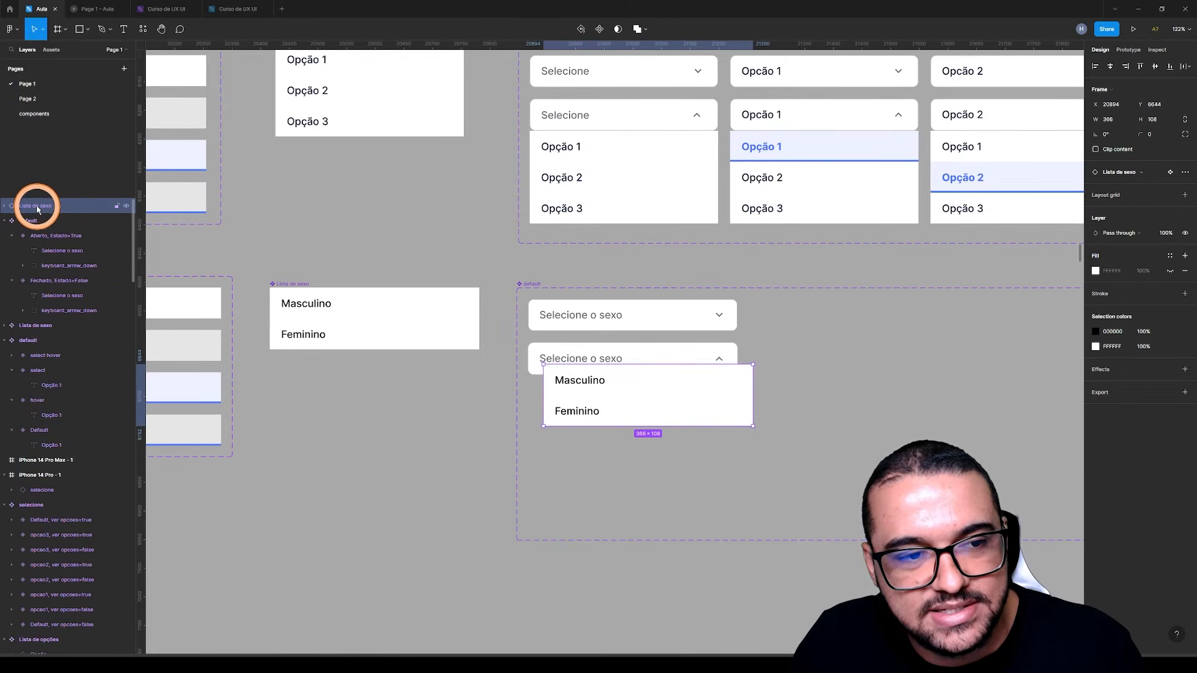
key(ctrl+z)
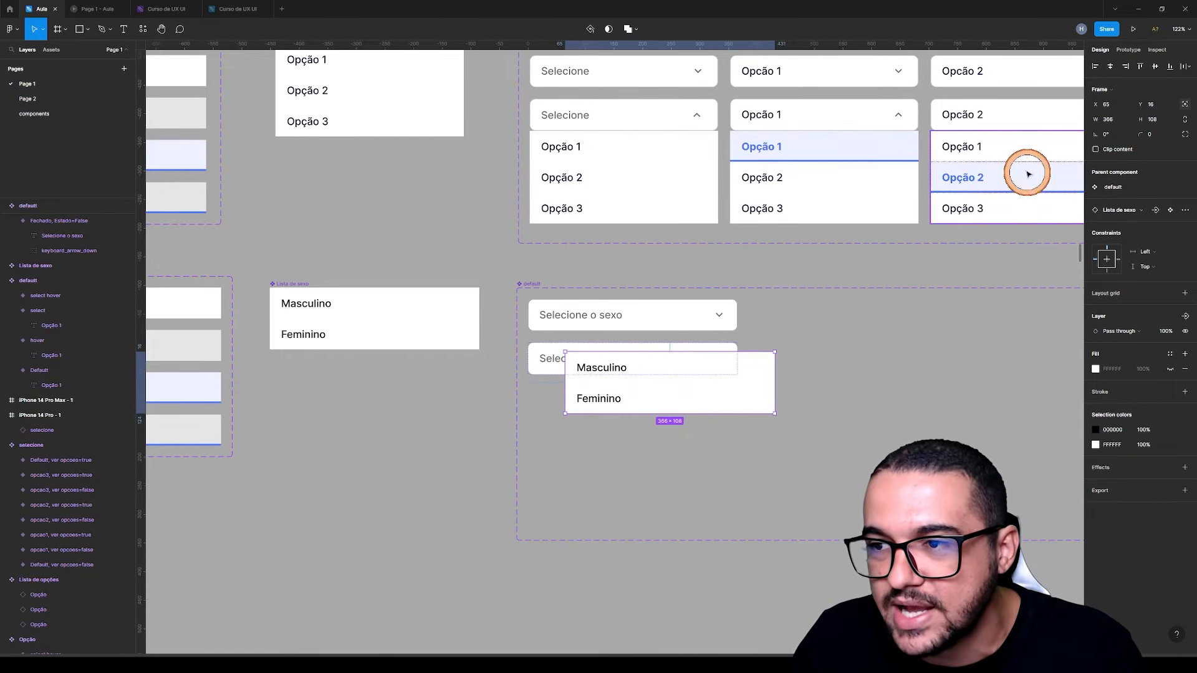
Position the nested Lista de sexo at X 0, Y 56, directly beneath the open field
drag(1100, 104, 538, 341)
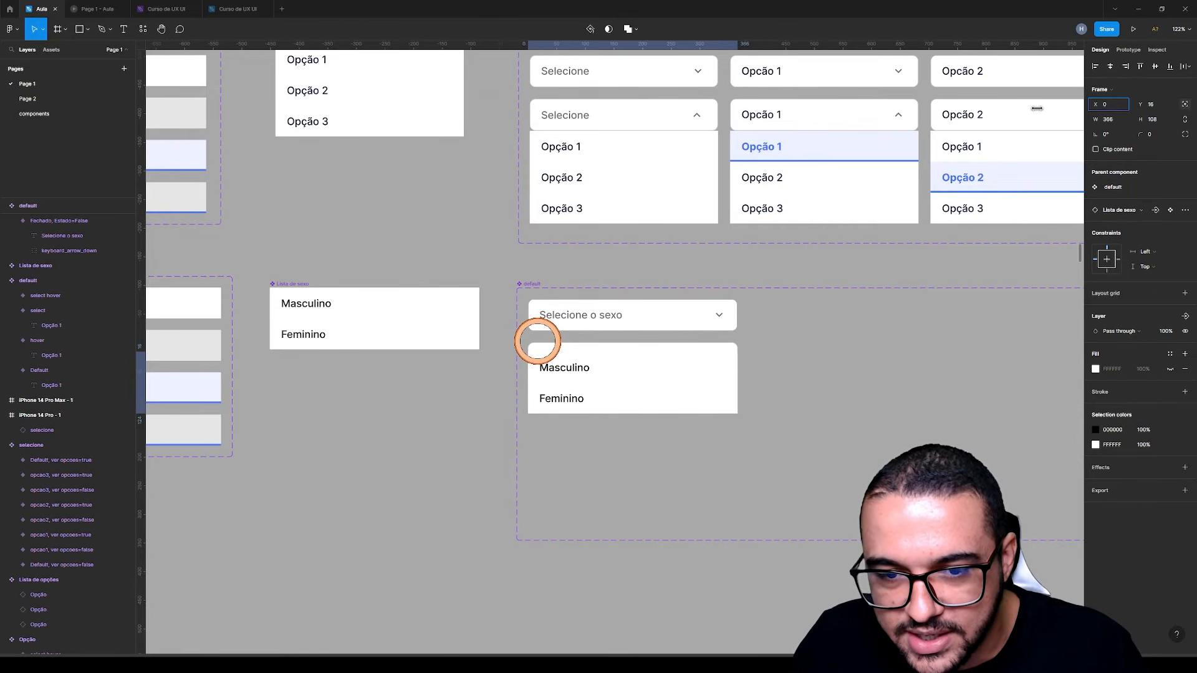
drag(1136, 120, 614, 334)
key(ctrl+z)
drag(1138, 103, 634, 330)
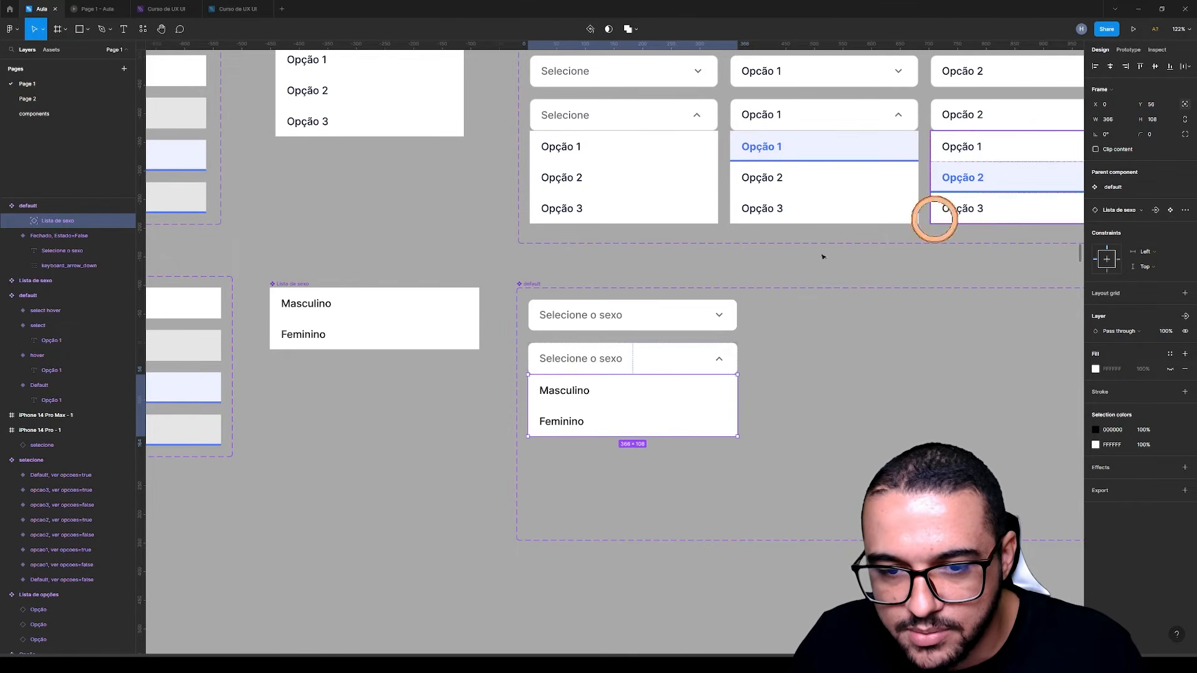
Change the open variant's stroke to the grey 6D6E72 sampled from its Selecione o sexo text
scroll(636, 395, up, 10)
scroll(268, 330, up, 1)
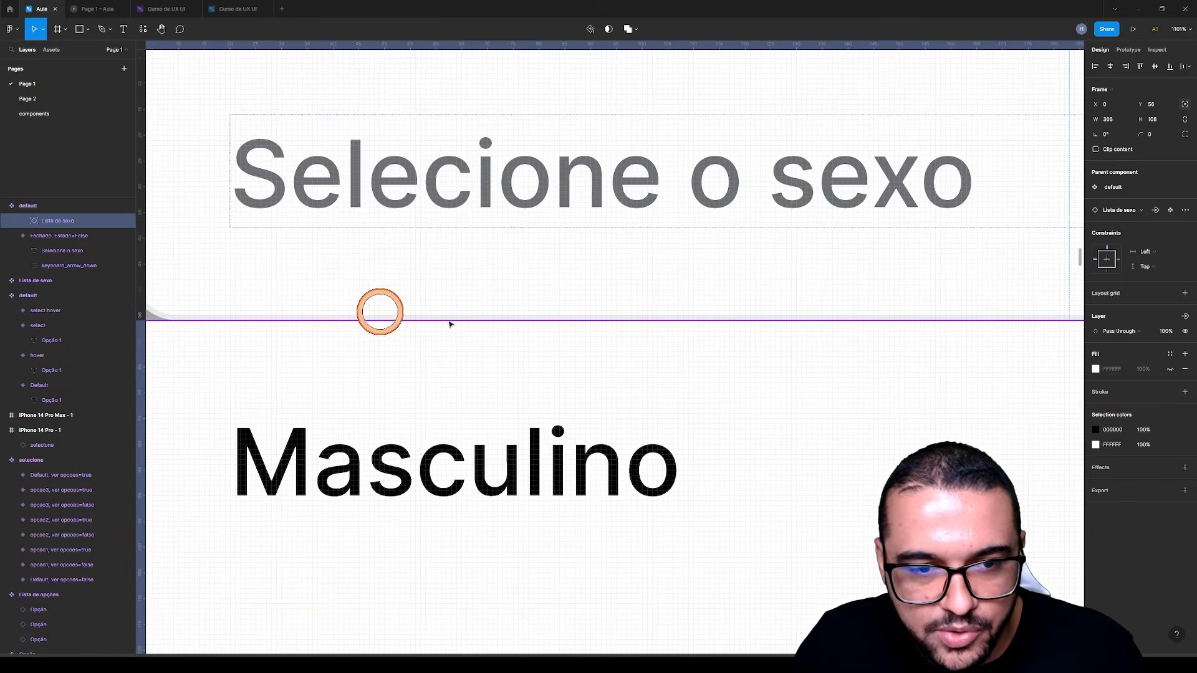
scroll(636, 346, down, 4)
click(438, 216)
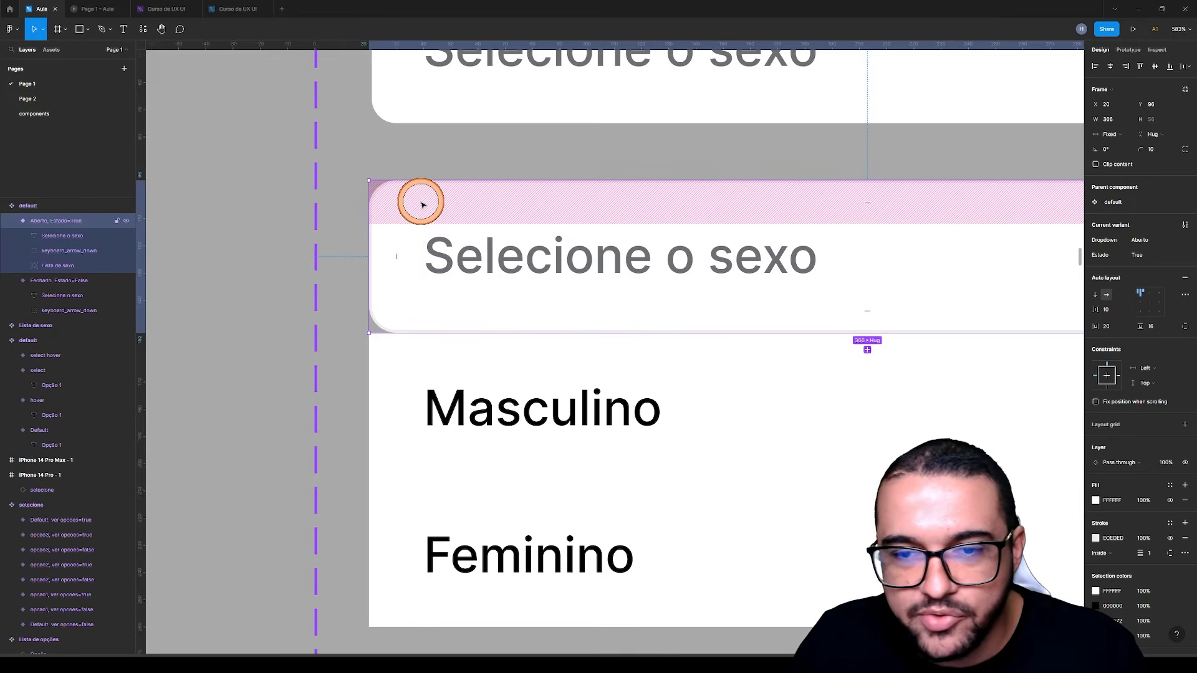
click(1095, 539)
key(i)
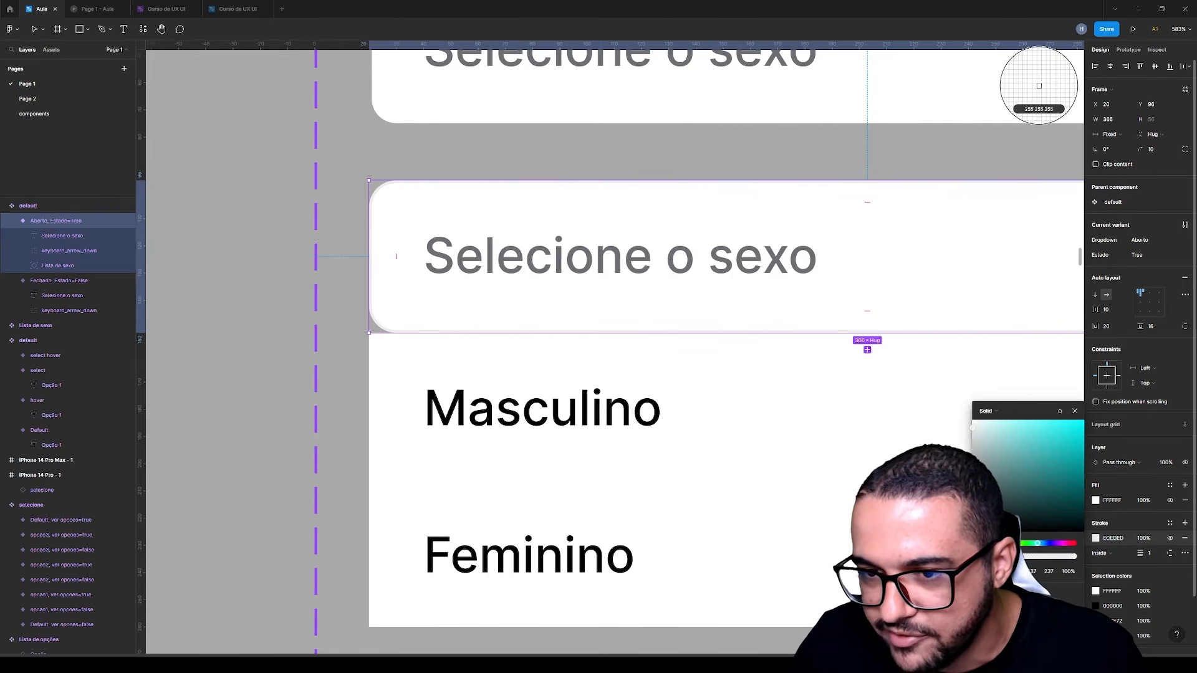
click(795, 253)
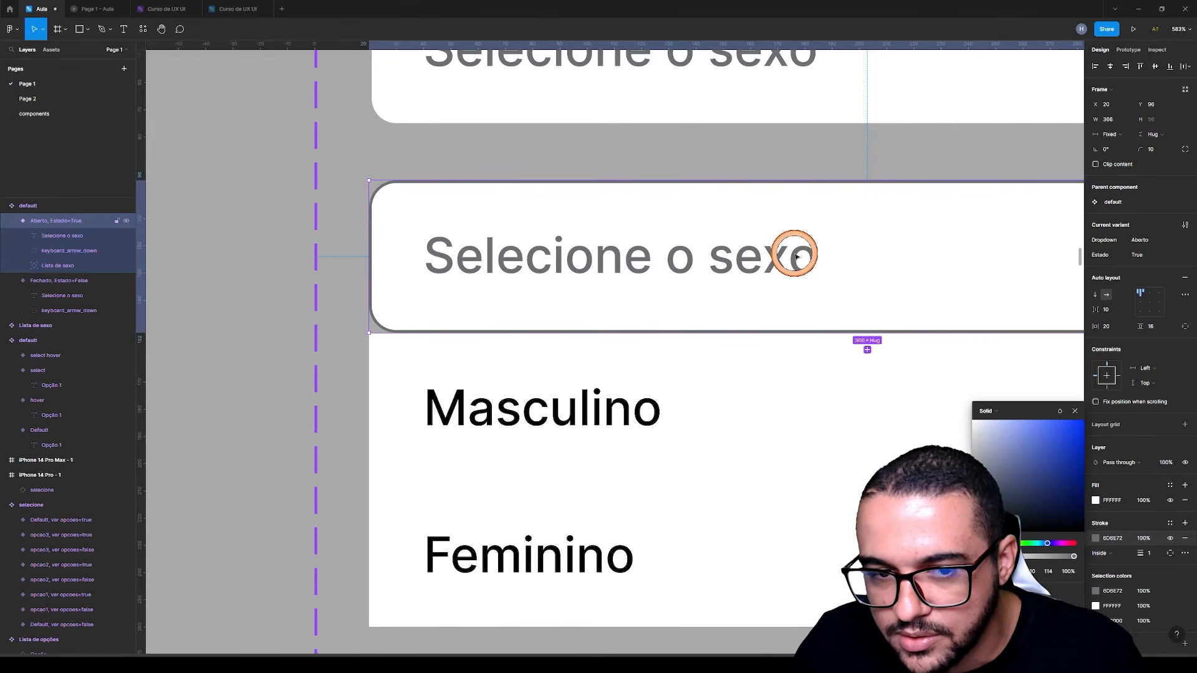
click(166, 376)
Match the closed variant's stroke to the same grey by sampling the open variant's placeholder text
scroll(399, 343, down, 3)
scroll(398, 343, down, 3)
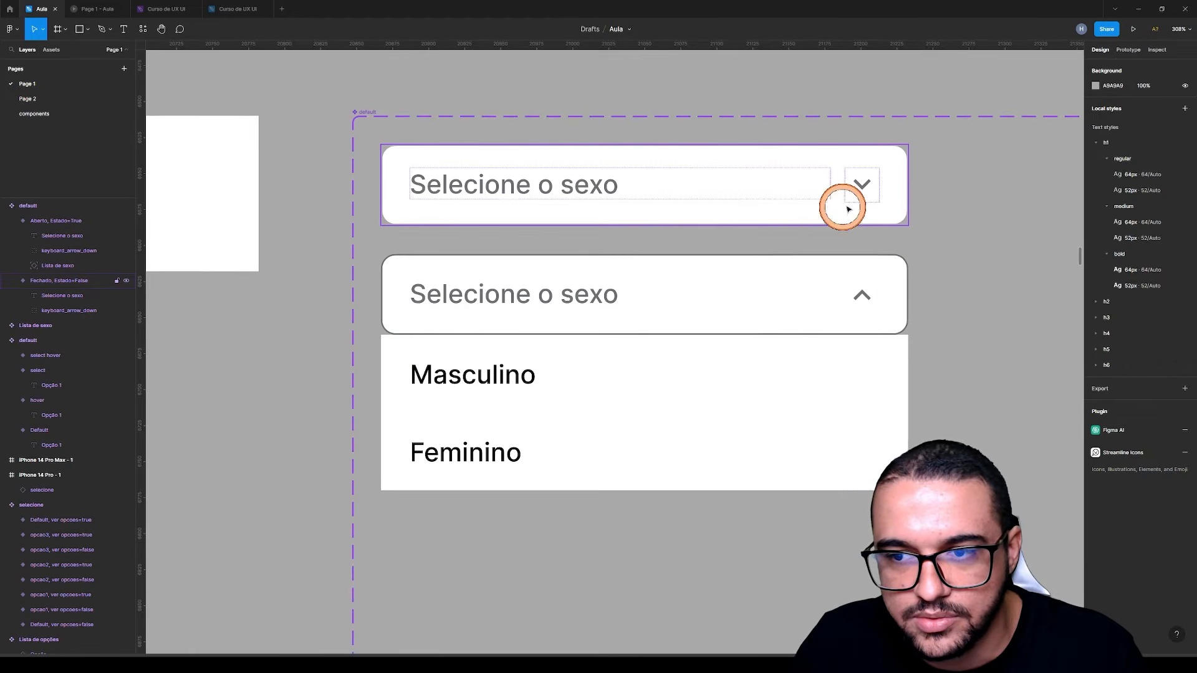
click(860, 195)
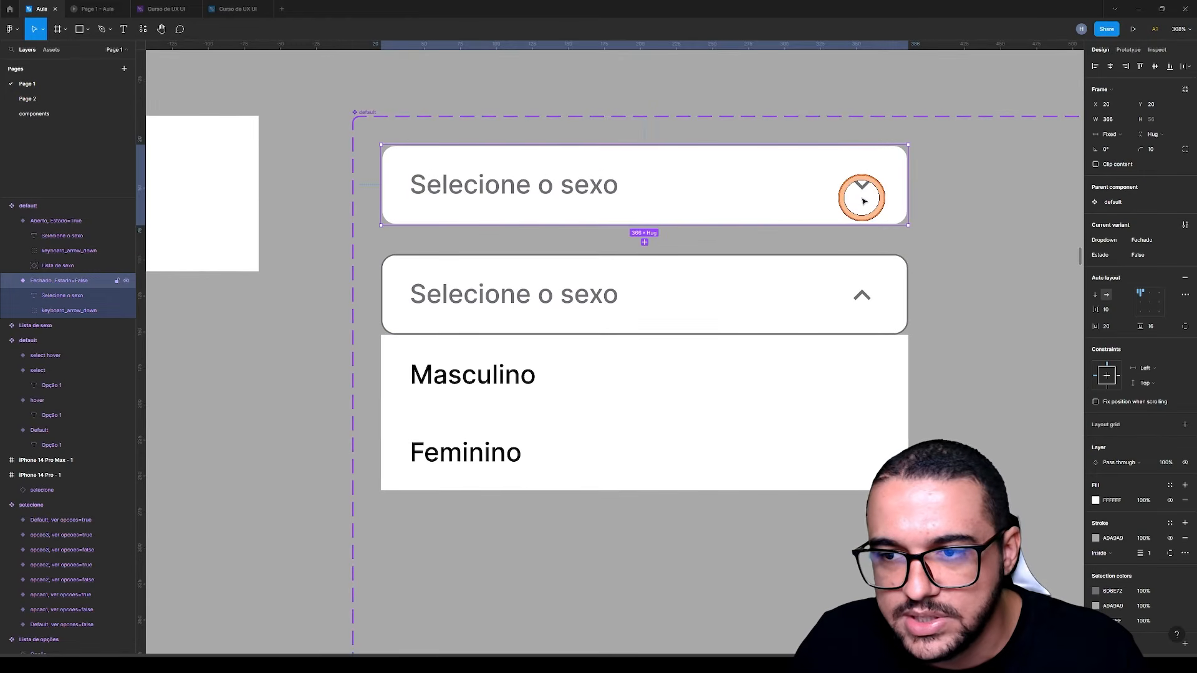
click(1096, 540)
key(i)
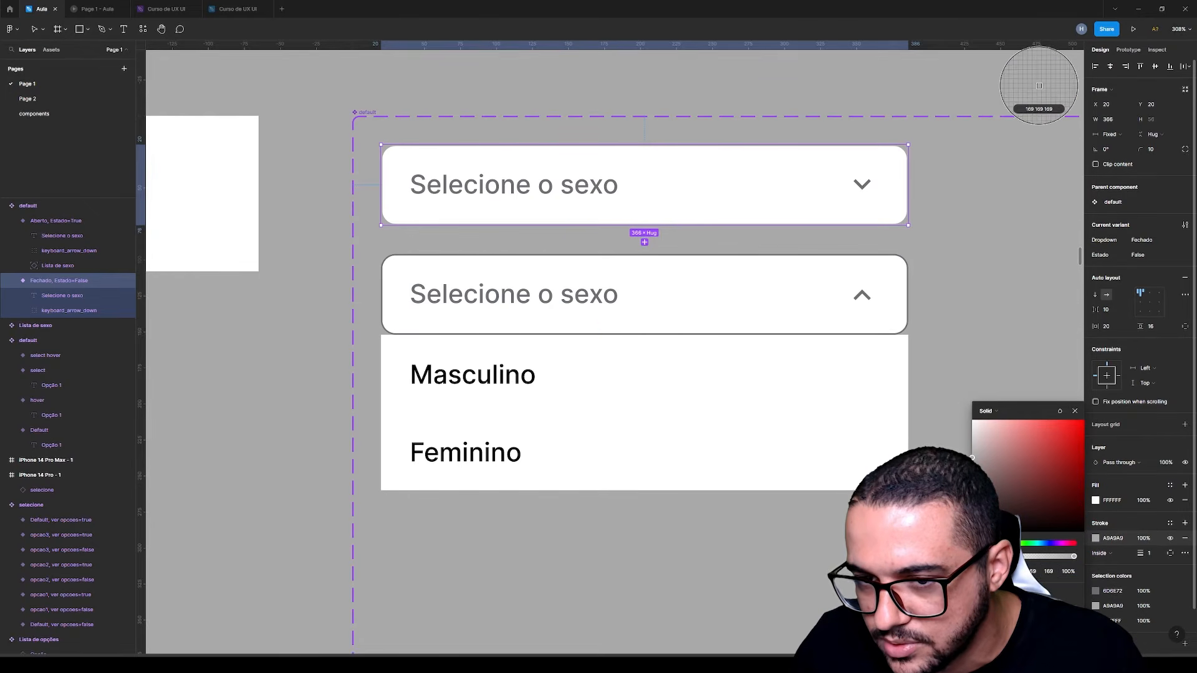
click(563, 291)
click(287, 329)
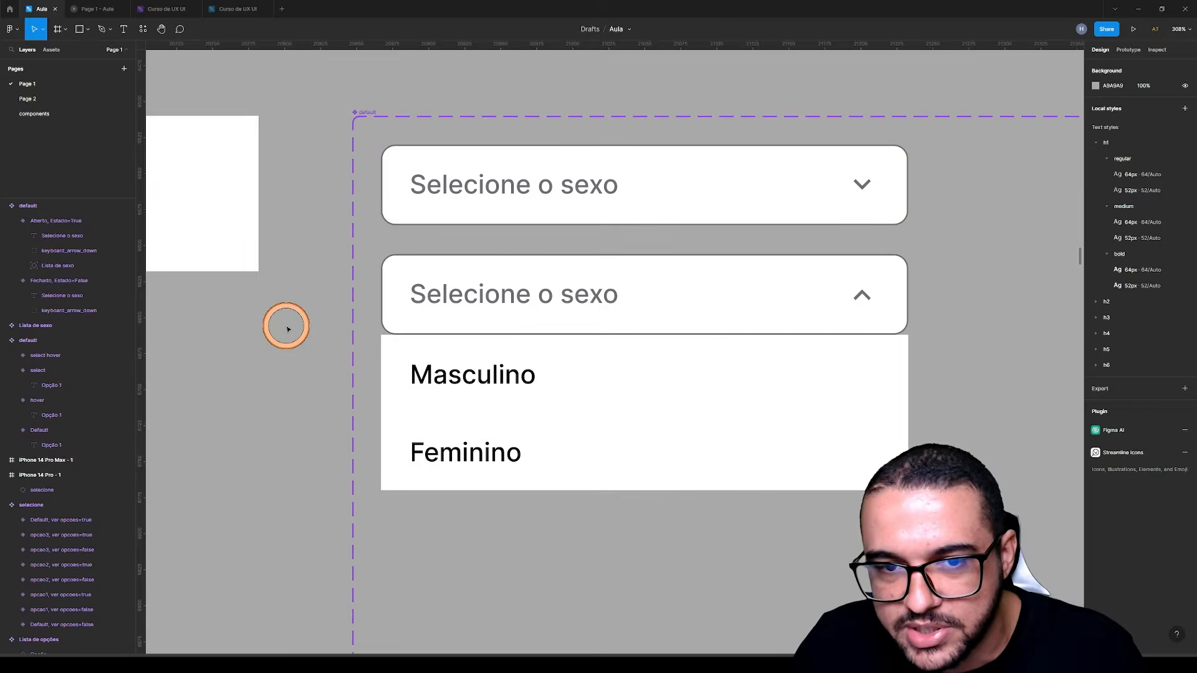
Shorten the Selecione o sexo component set to a height of 291 px, ending just below the open list
scroll(337, 272, down, 3)
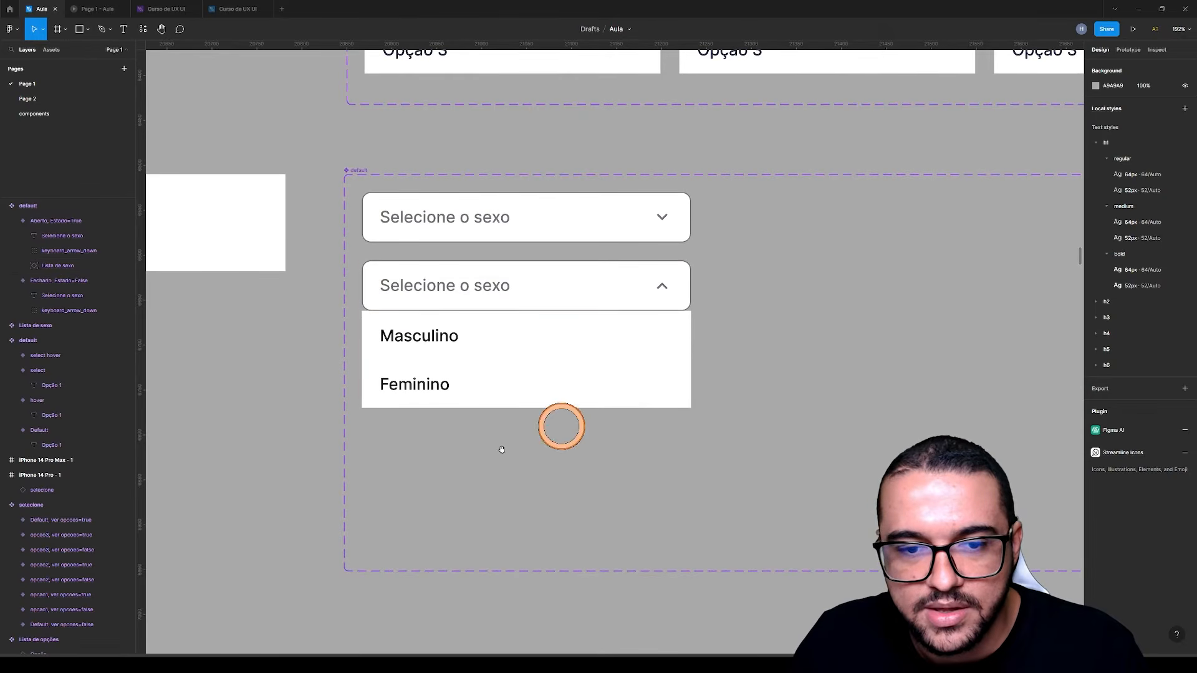
drag(541, 457, 726, 458)
scroll(484, 305, down, 5)
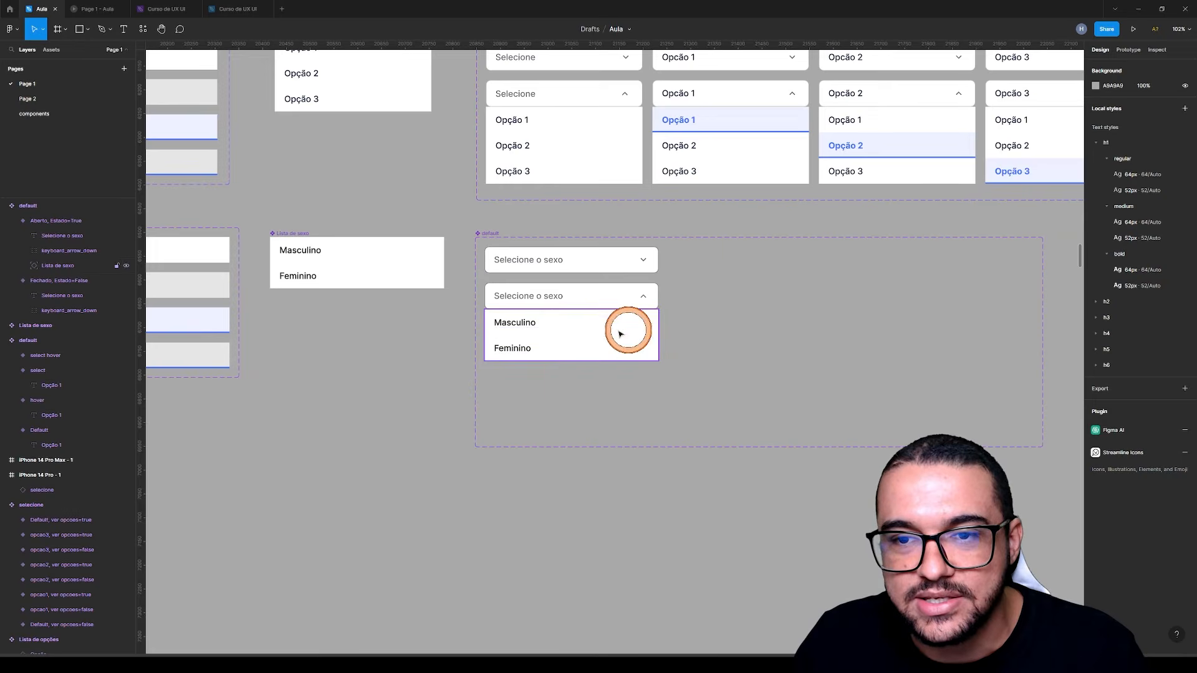
click(486, 232)
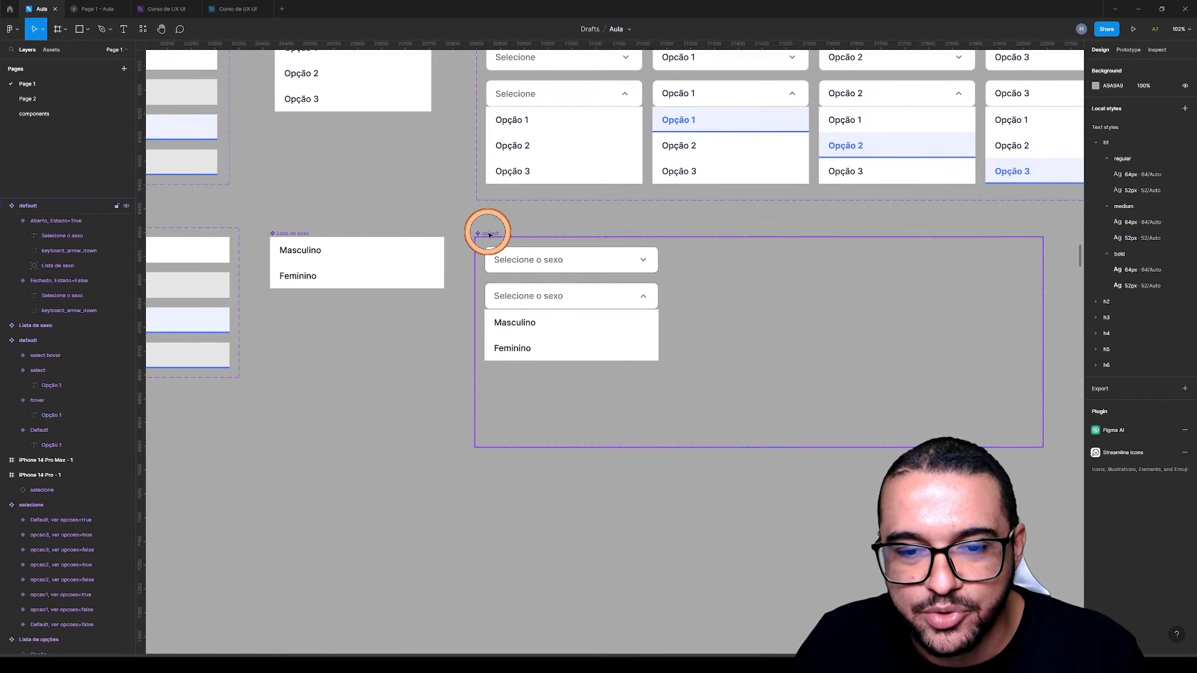
drag(635, 448, 648, 374)
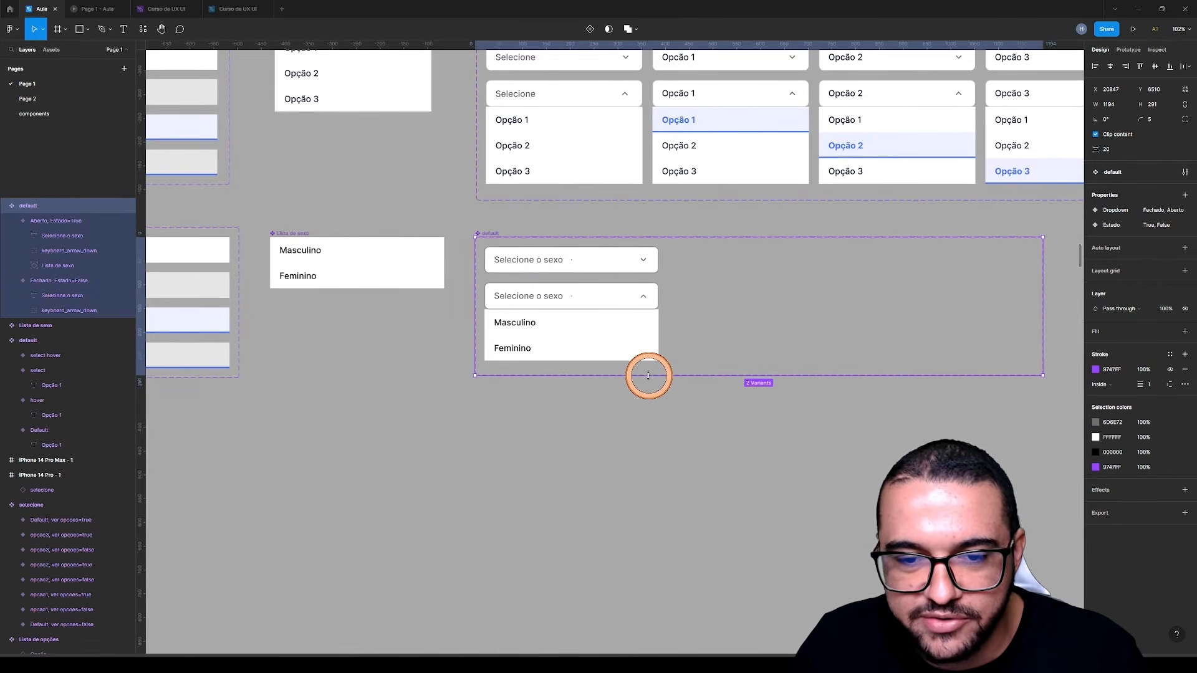
click(654, 449)
Add a variant from the closed Selecione o sexo field, place it beside the original at X 414, Y 20, and change its text to Masculino
scroll(555, 485, up, 2)
scroll(556, 485, right, 2)
drag(556, 485, 464, 529)
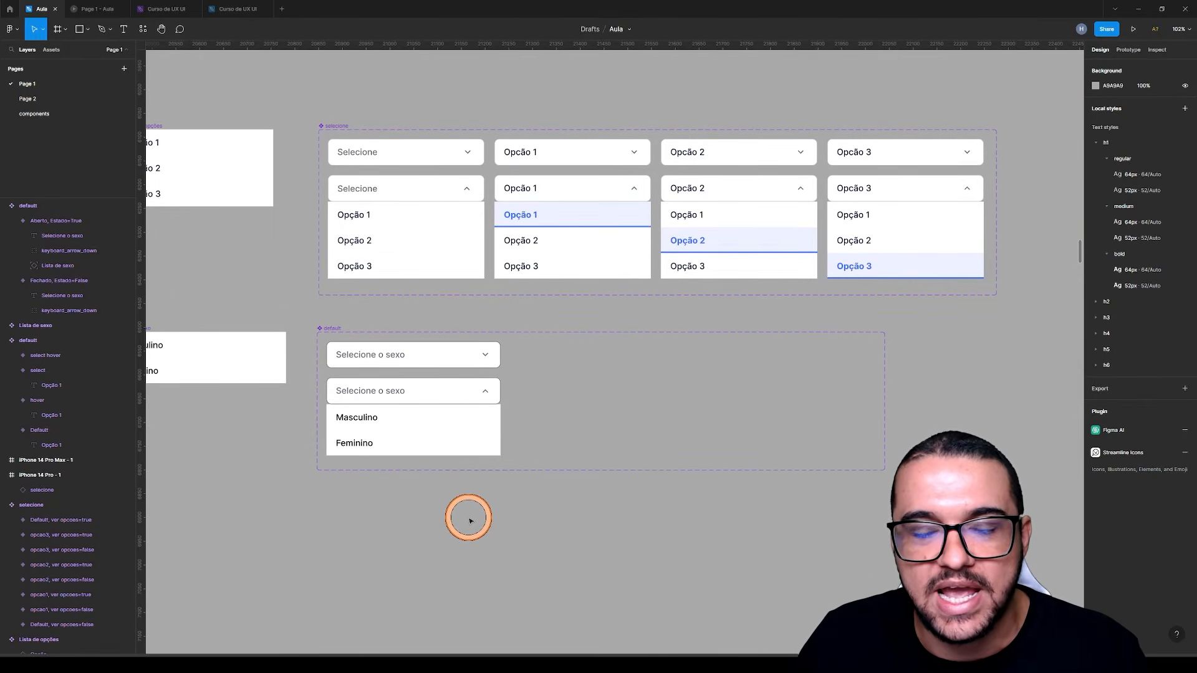
click(393, 353)
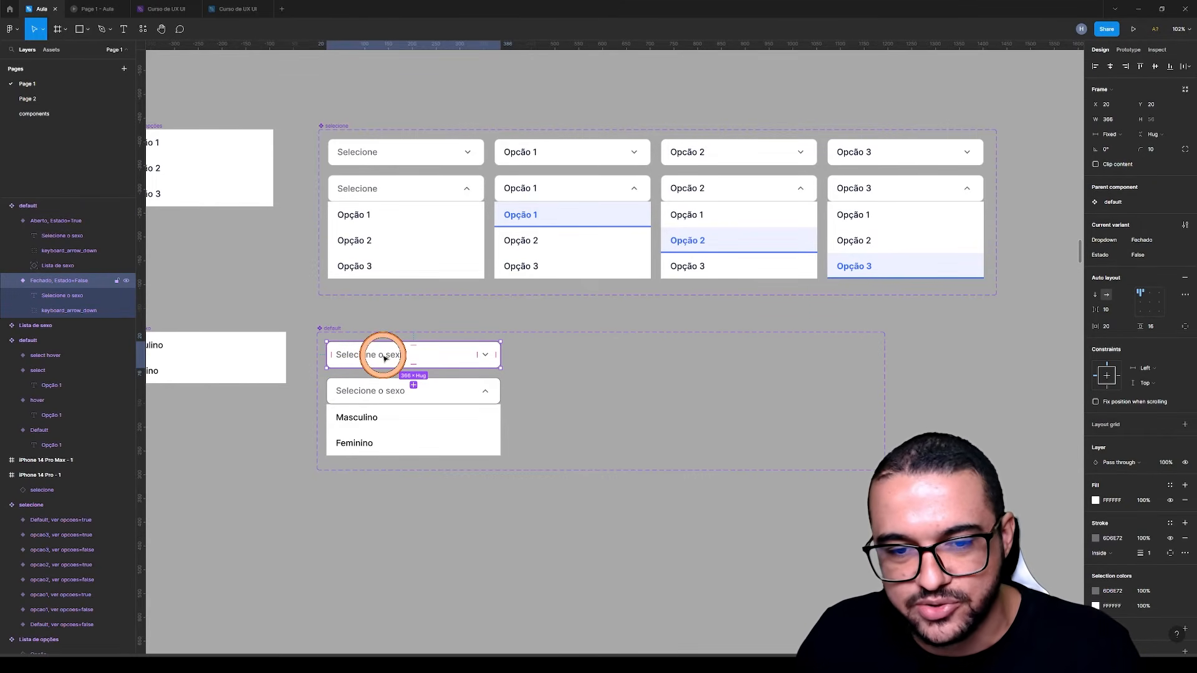
click(414, 384)
drag(405, 422, 596, 357)
double_click(554, 355)
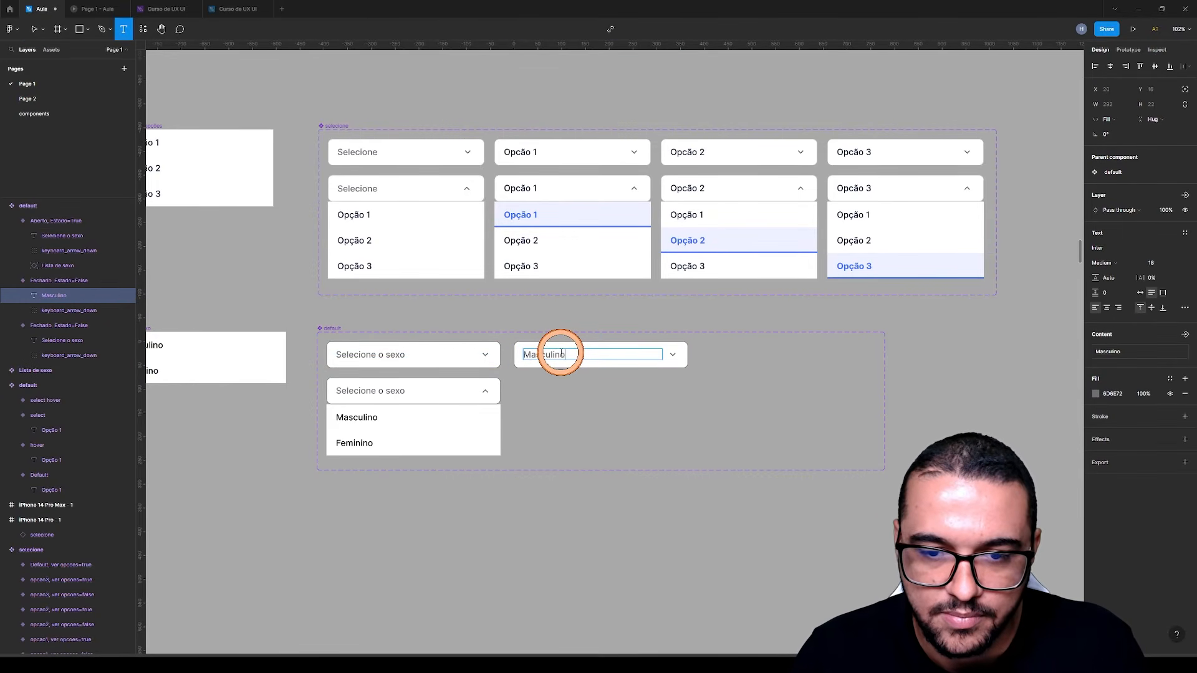
key(Escape)
Add another variant from the closed Masculino field, place it in the same row beside it, and change its text to Feminino
click(630, 352)
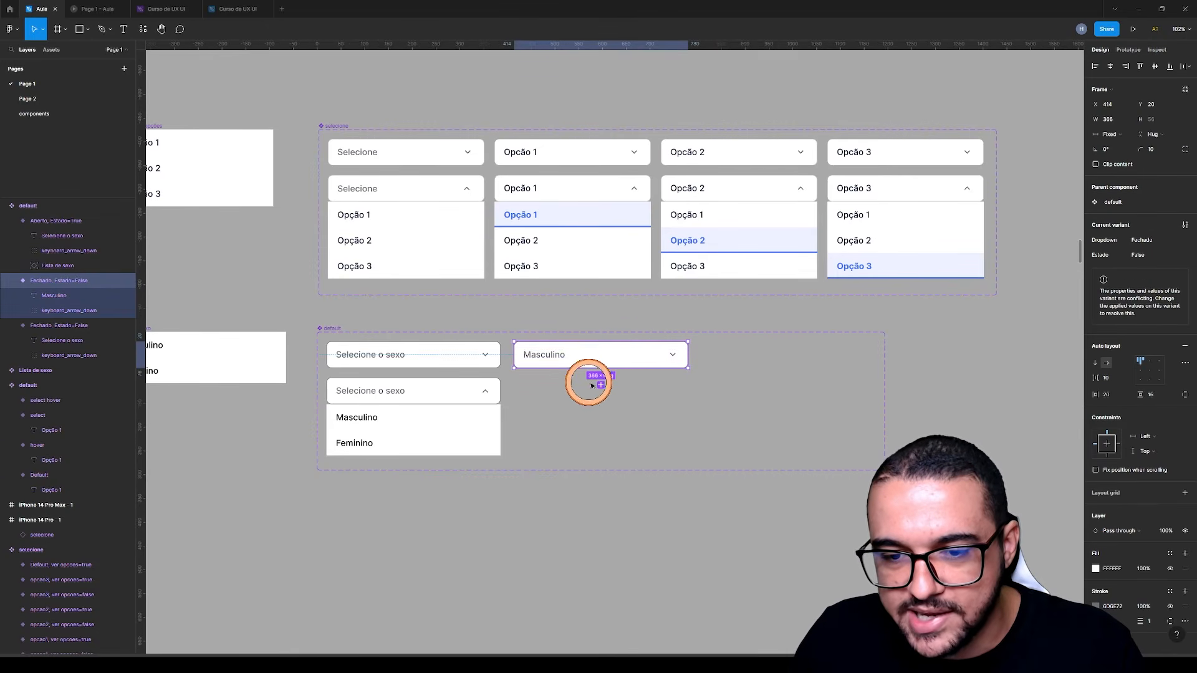
drag(600, 384, 756, 356)
double_click(725, 355)
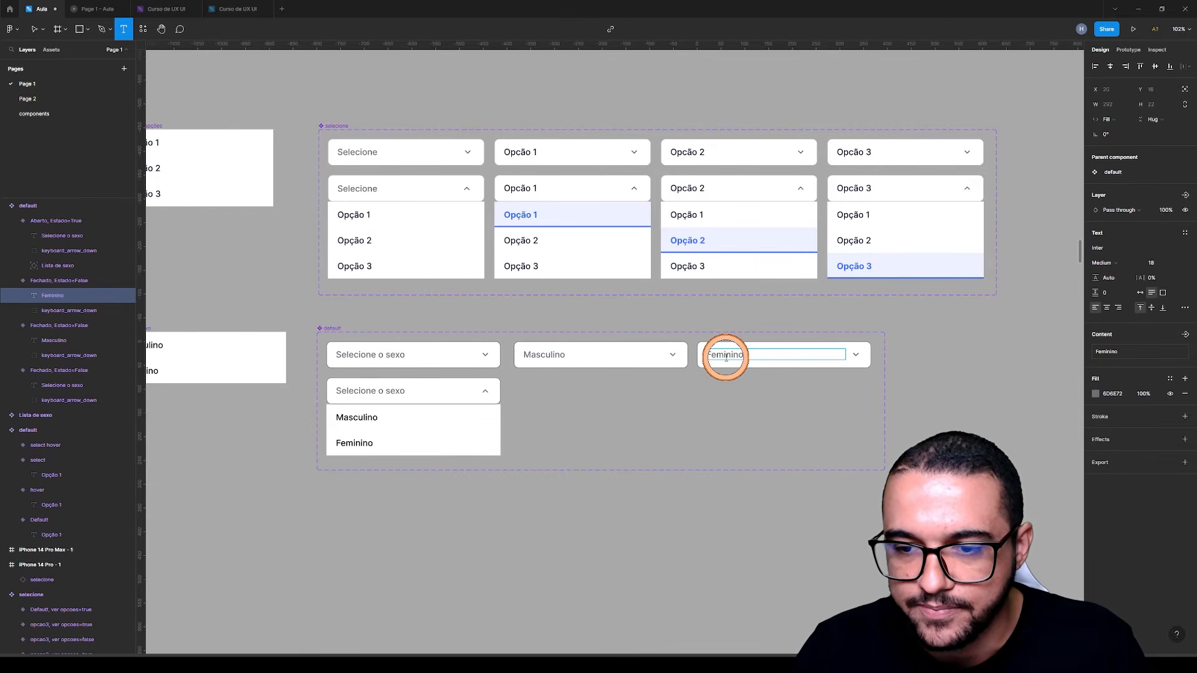
click(709, 315)
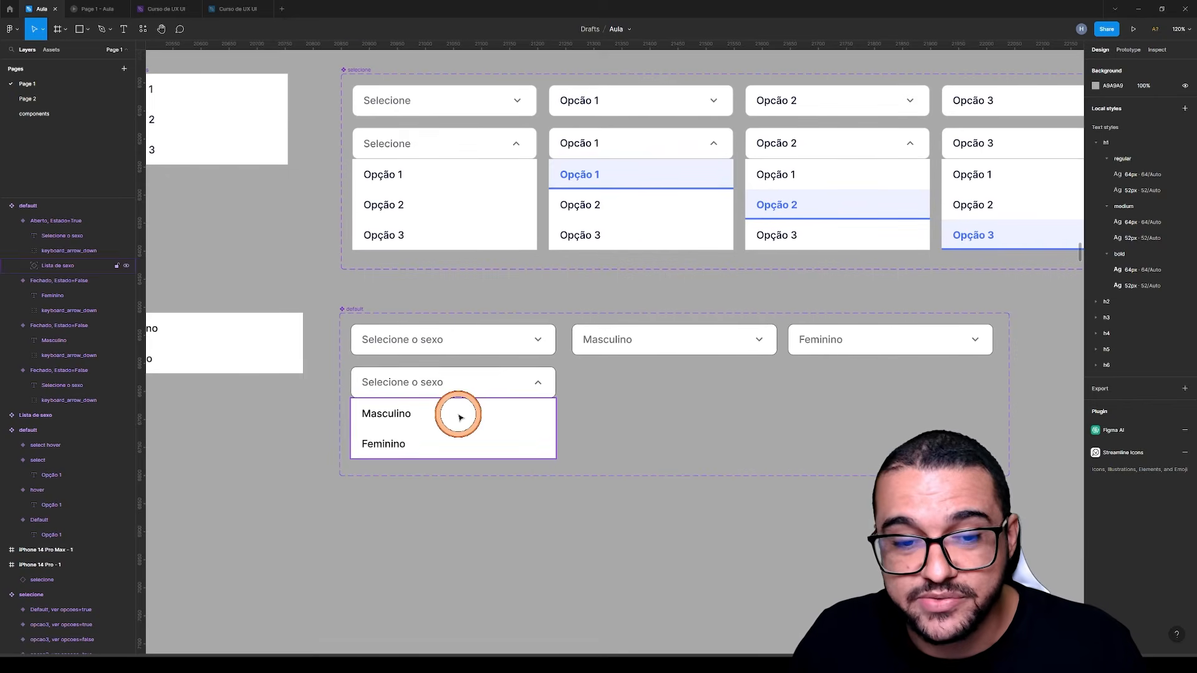
Link the Masculino option in the open list to the closed Masculino variant with an instant On tap, Change to interaction
click(458, 415)
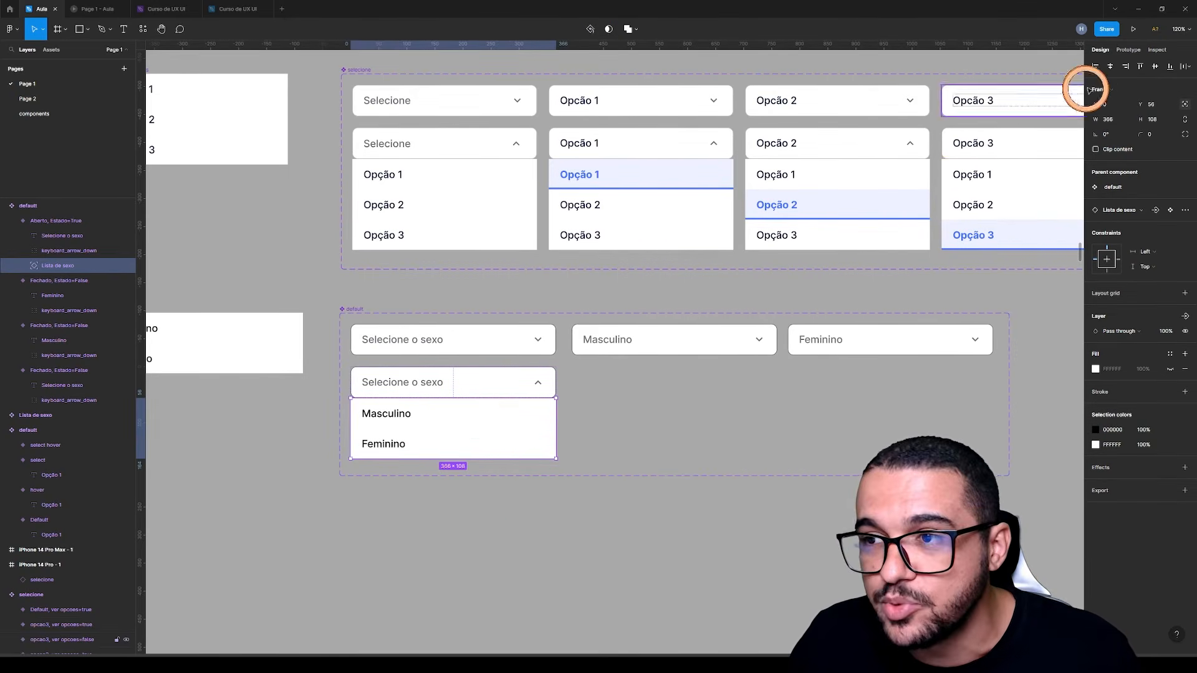
click(1130, 50)
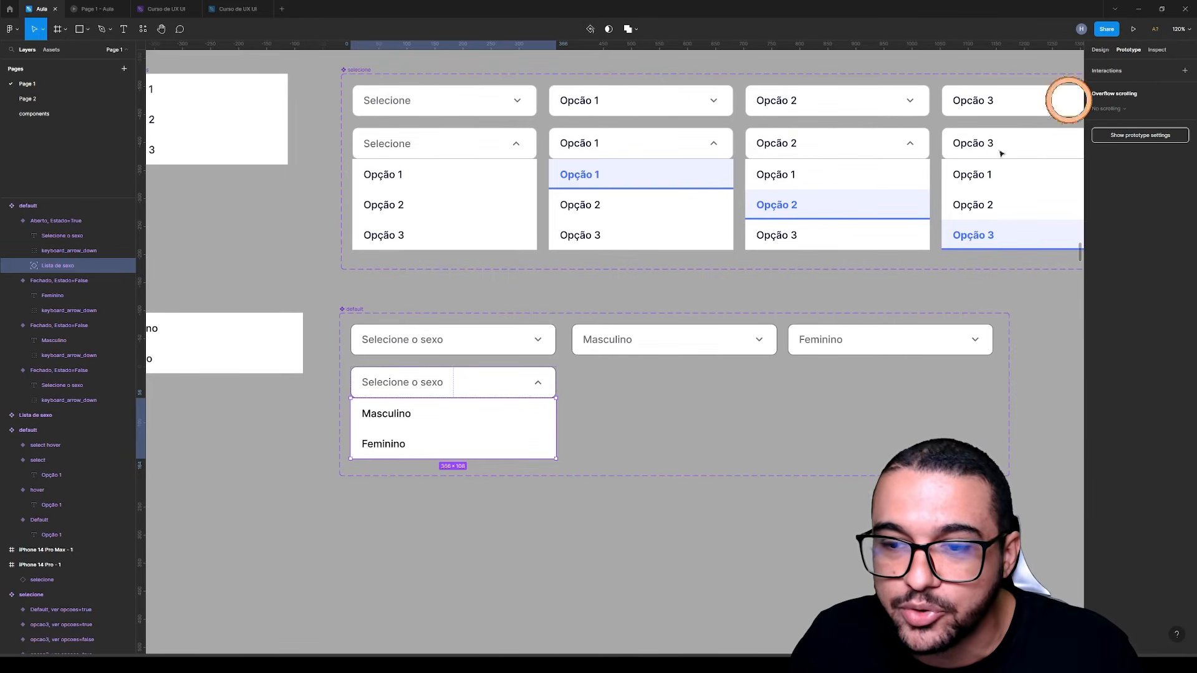
click(470, 418)
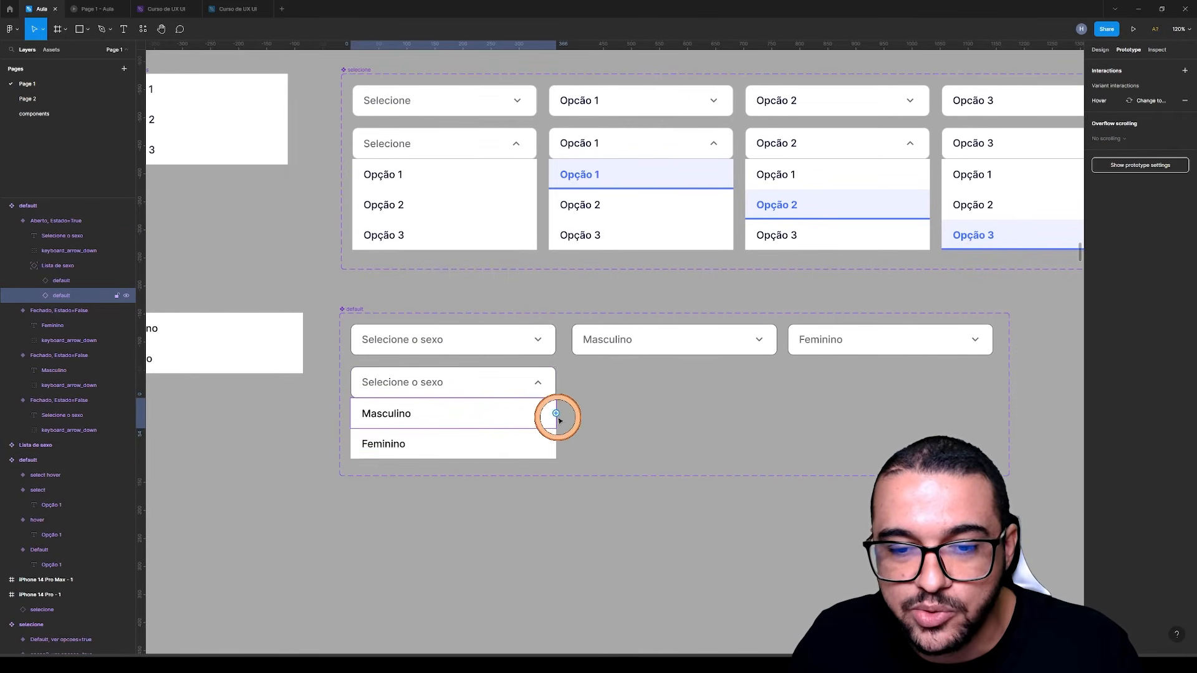
drag(556, 414, 680, 351)
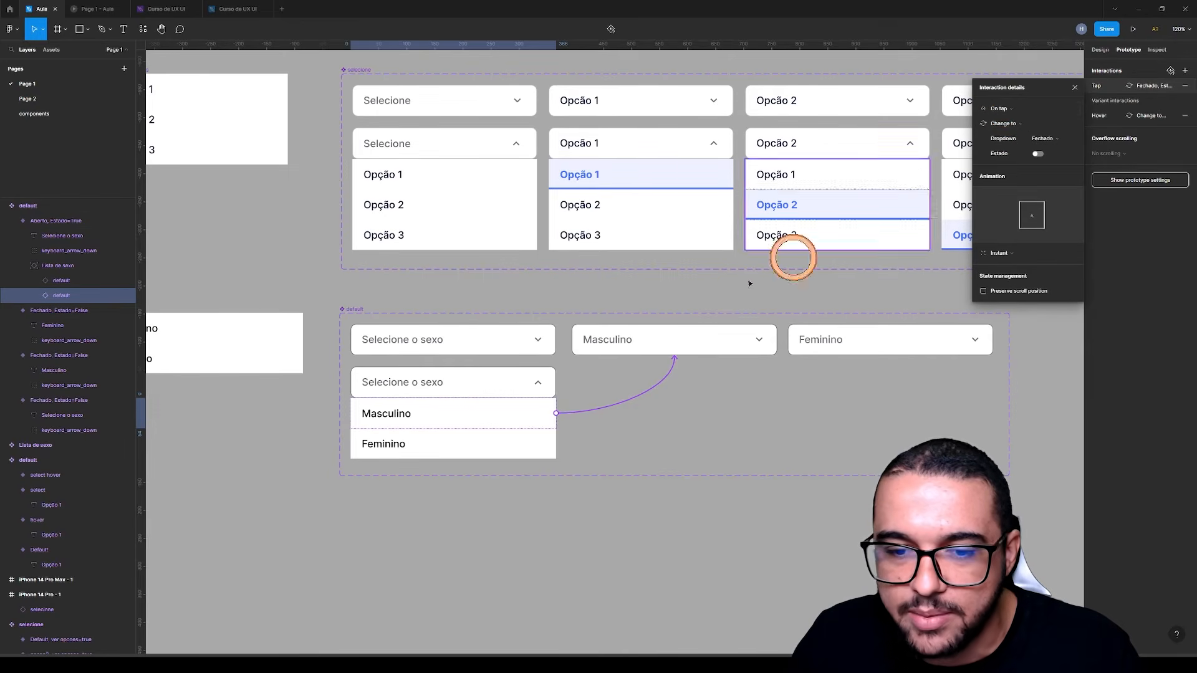
Link the Feminino option in the open list to the closed Feminino variant with an instant On tap, Change to interaction
click(505, 441)
drag(556, 444, 865, 363)
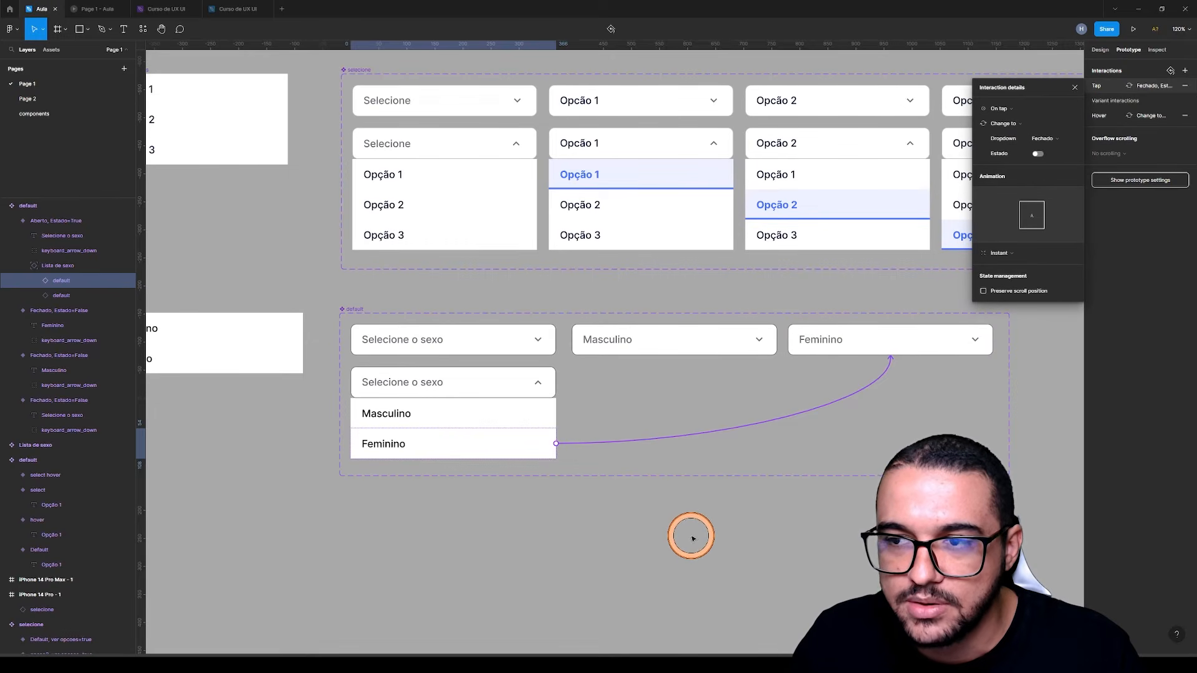
click(695, 527)
Duplicate the closed Masculino and Feminino variants together into the row beneath them, at Y 96
click(1106, 51)
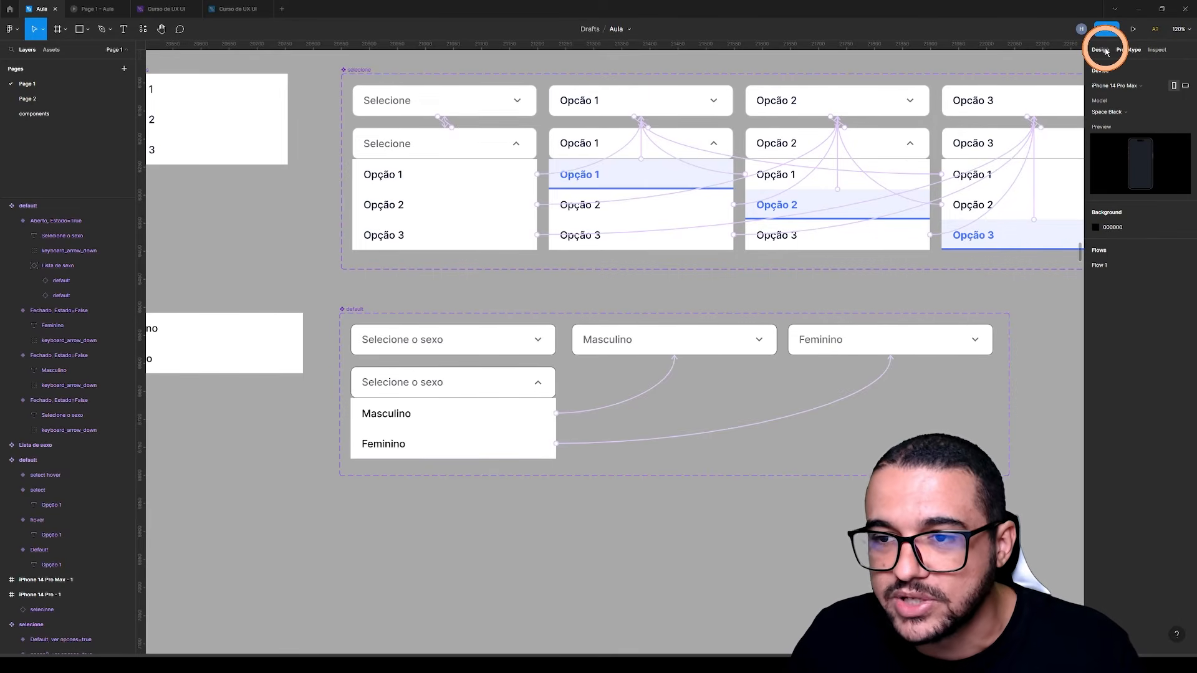
drag(711, 523, 579, 493)
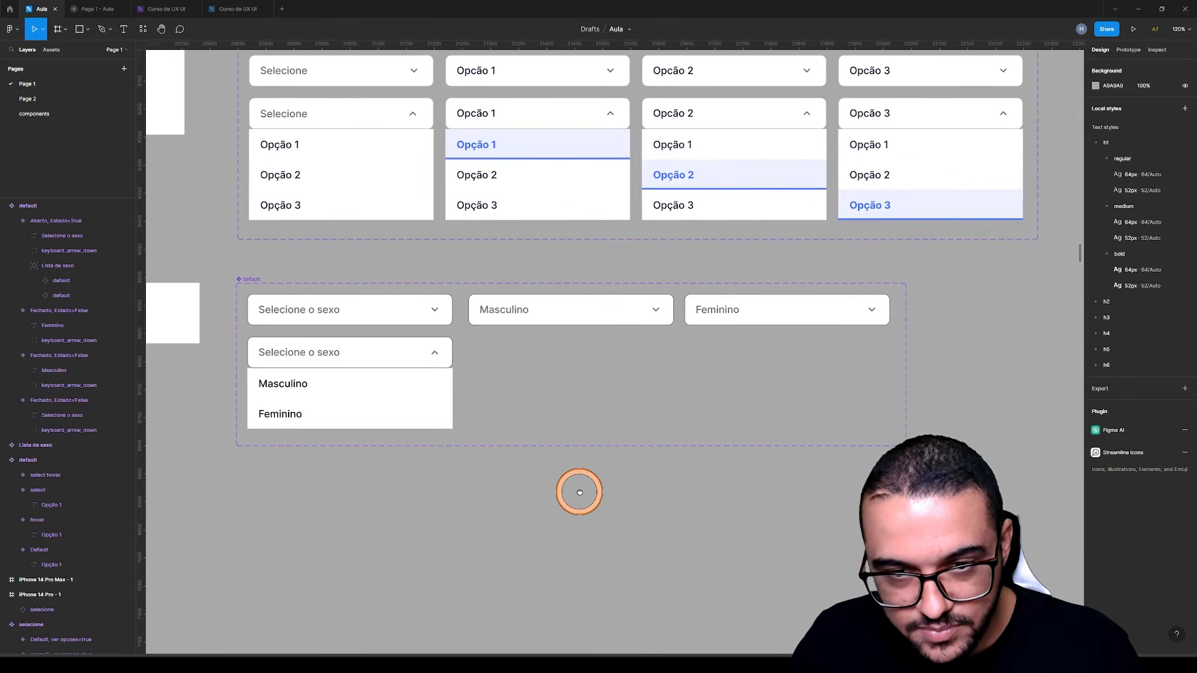
click(563, 309)
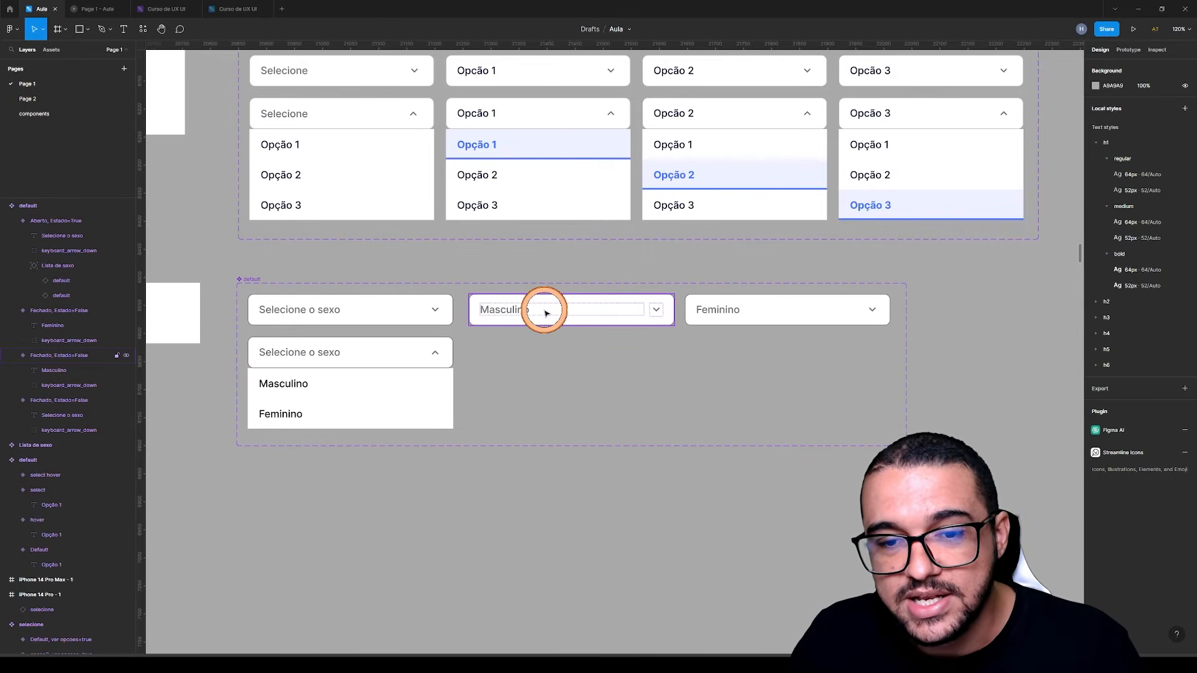
click(562, 310)
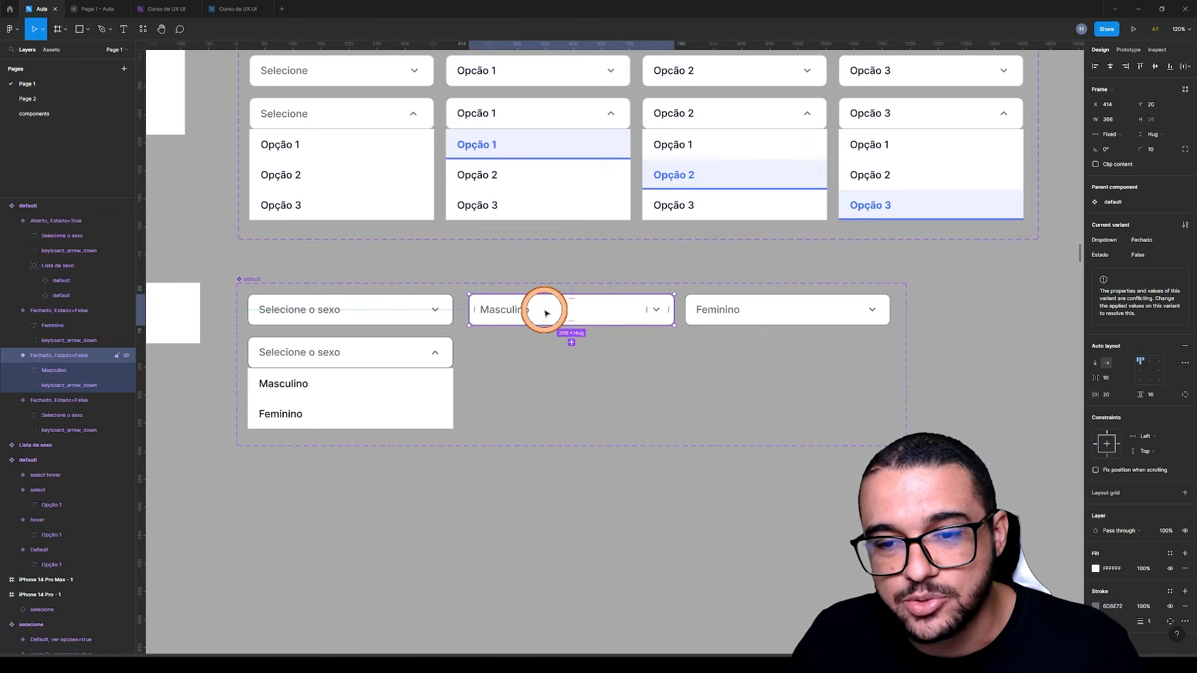
shift+click(727, 308)
drag(703, 307, 702, 349)
Set the duplicated Masculino and Feminino variants' properties to Dropdown Aberto and Estado True
click(1142, 256)
click(1179, 257)
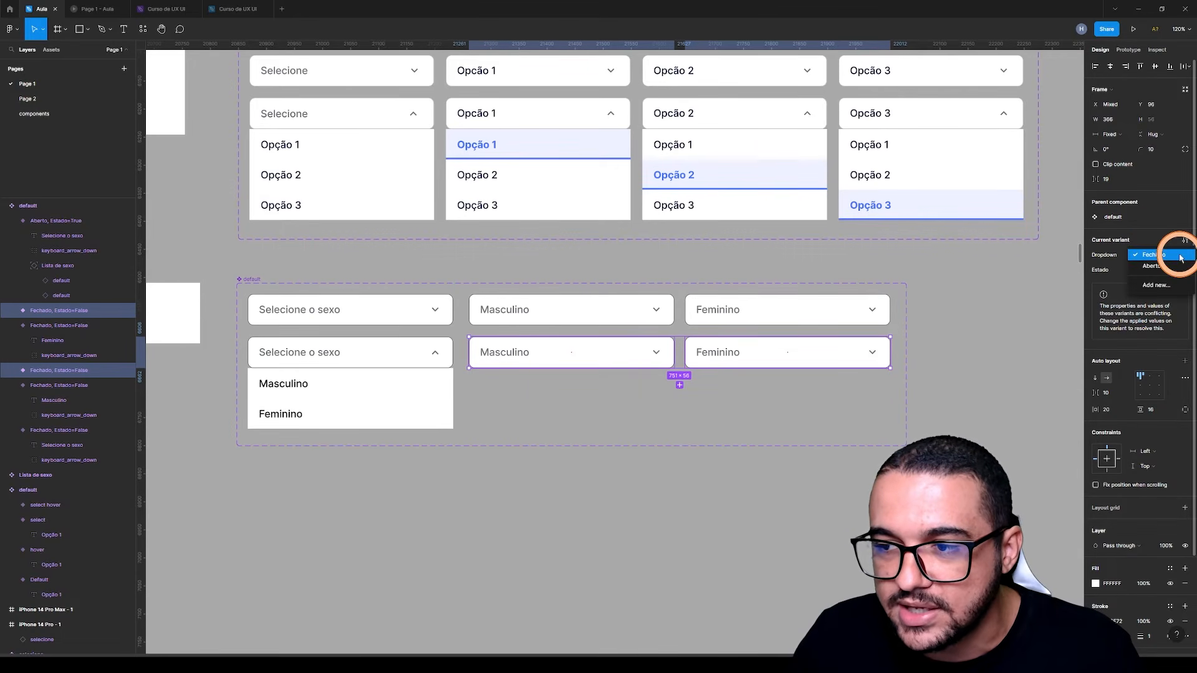
click(1147, 267)
click(1178, 276)
click(1171, 265)
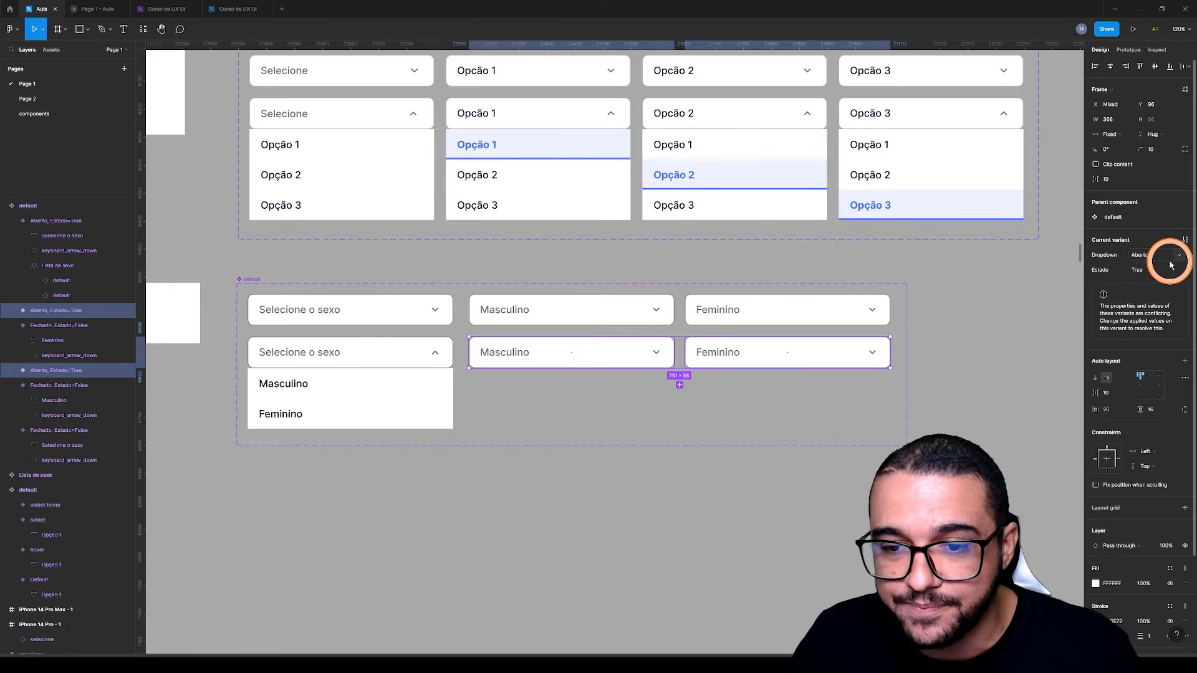
click(522, 481)
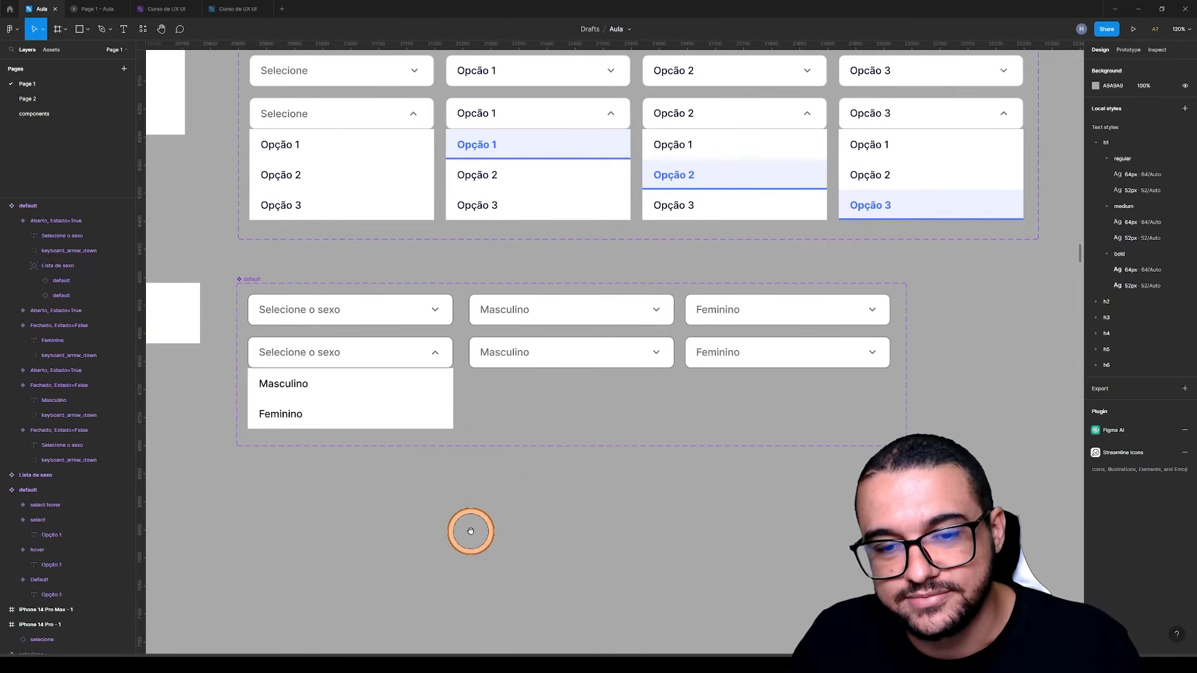
Rotate the arrow icons of the open Masculino and Feminino variants by 180° so they point up
drag(470, 533, 552, 577)
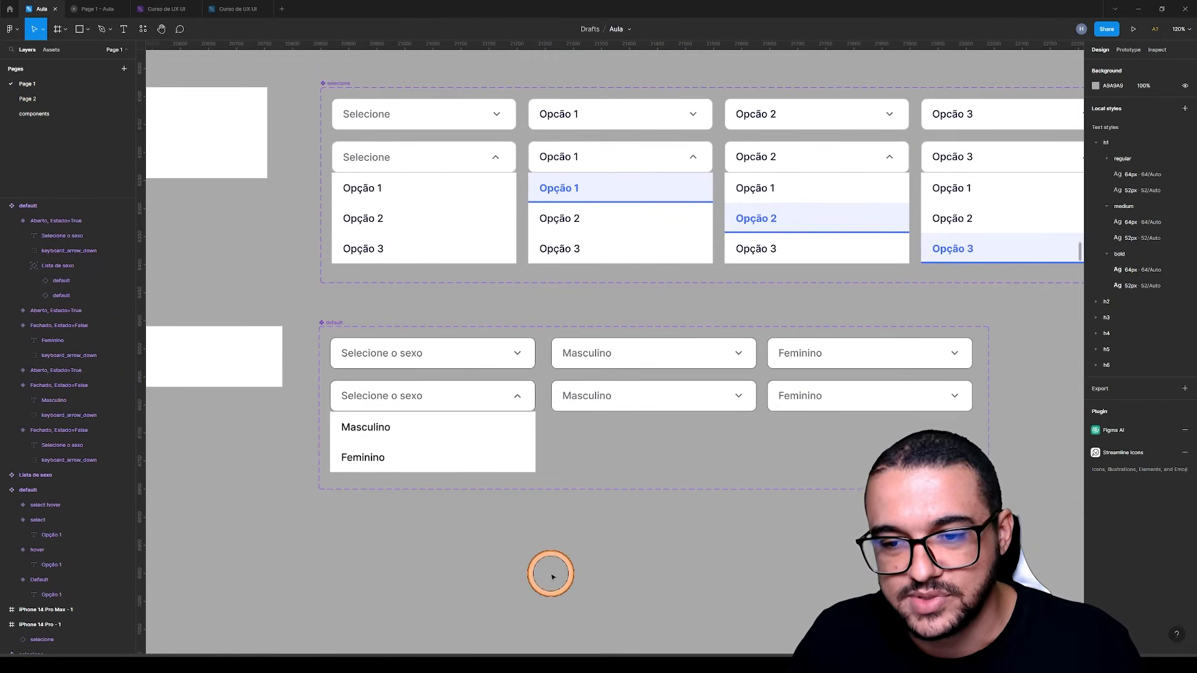
double_click(741, 399)
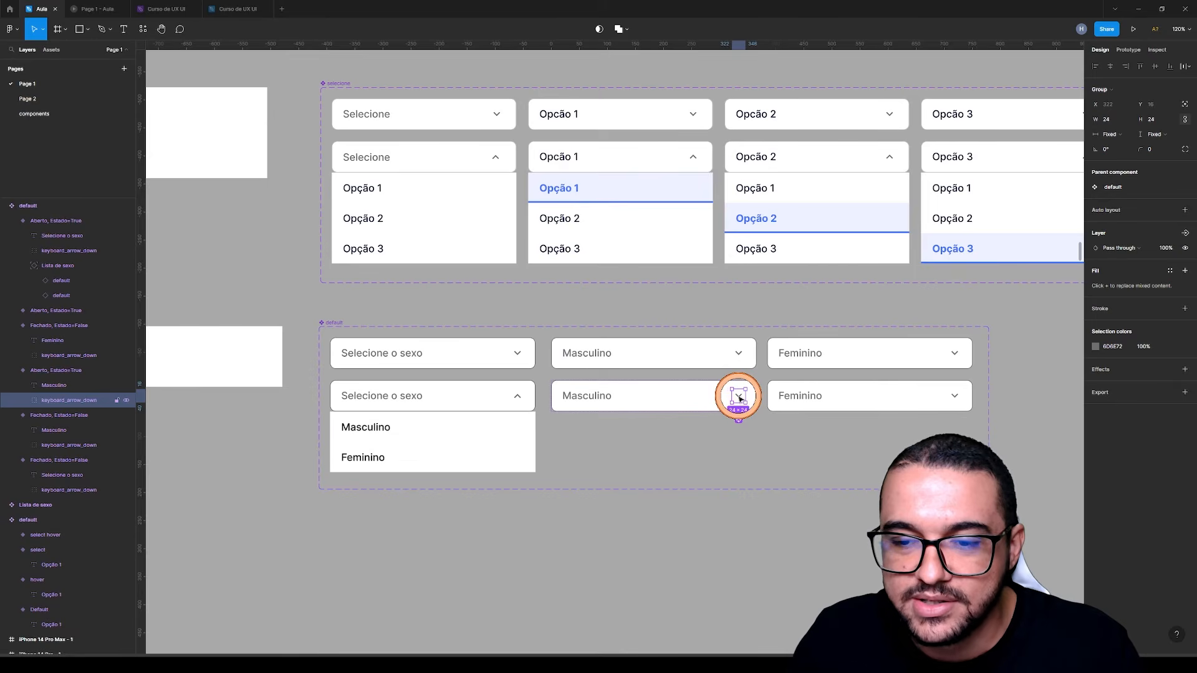
shift+click(956, 398)
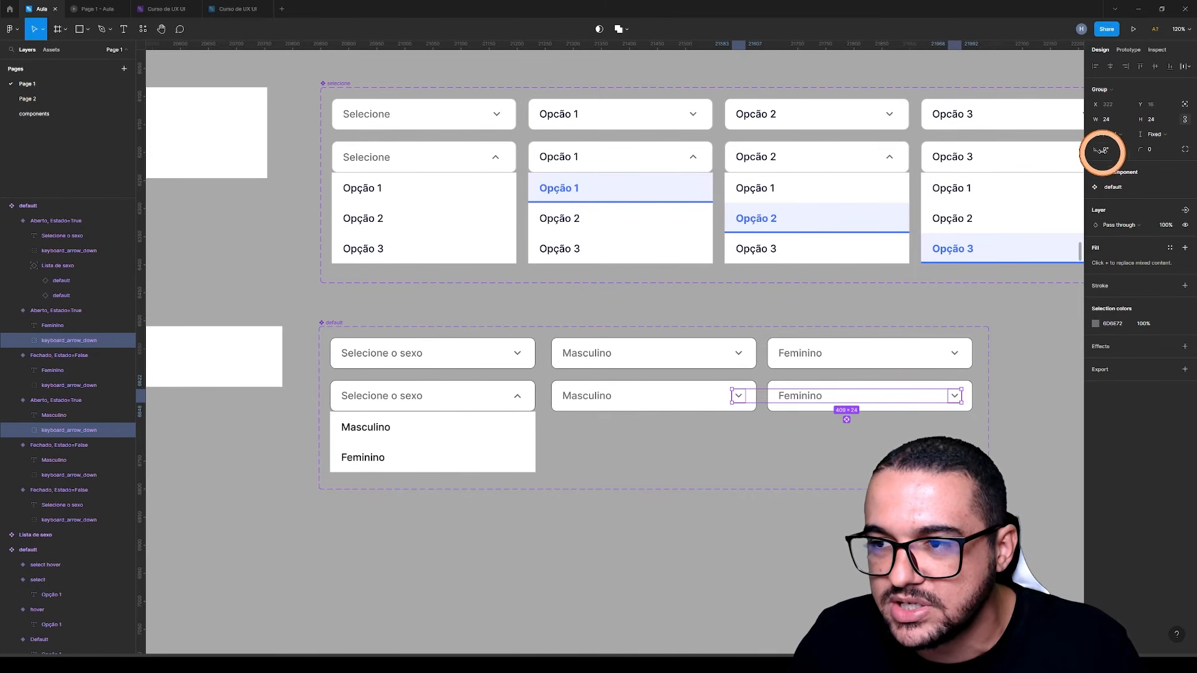
key(Return)
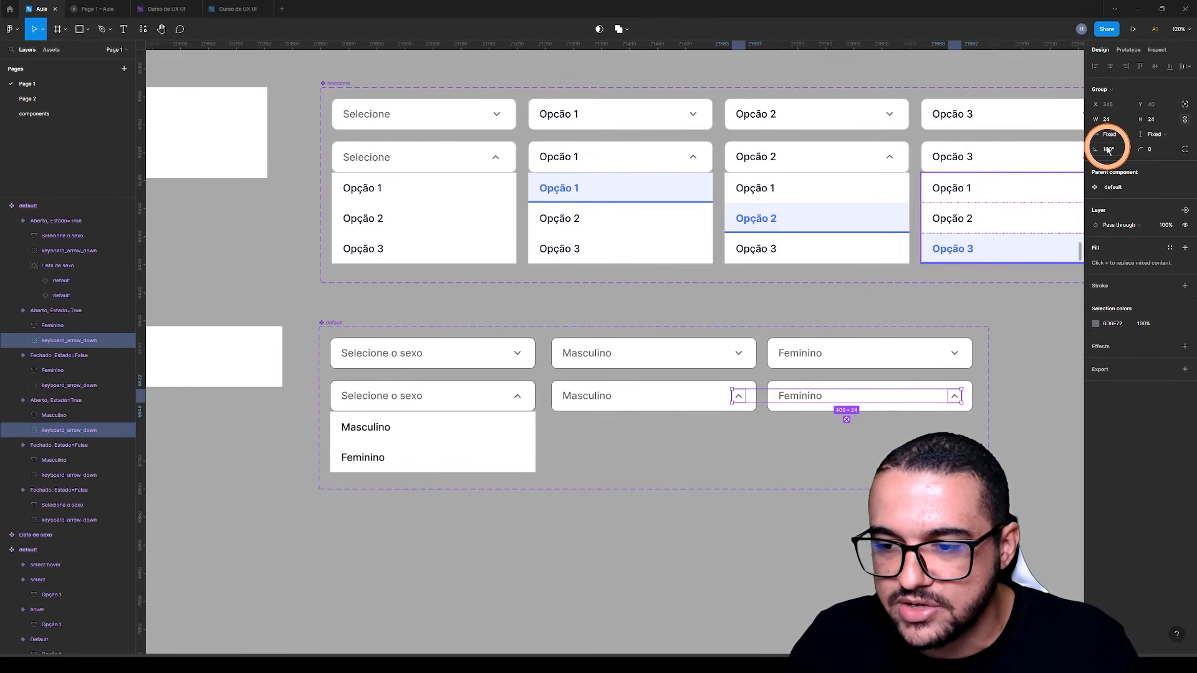
click(716, 545)
Copy the Lista de sexo options list from the open Selecione o sexo variant into the open Masculino and Feminino variants
click(668, 403)
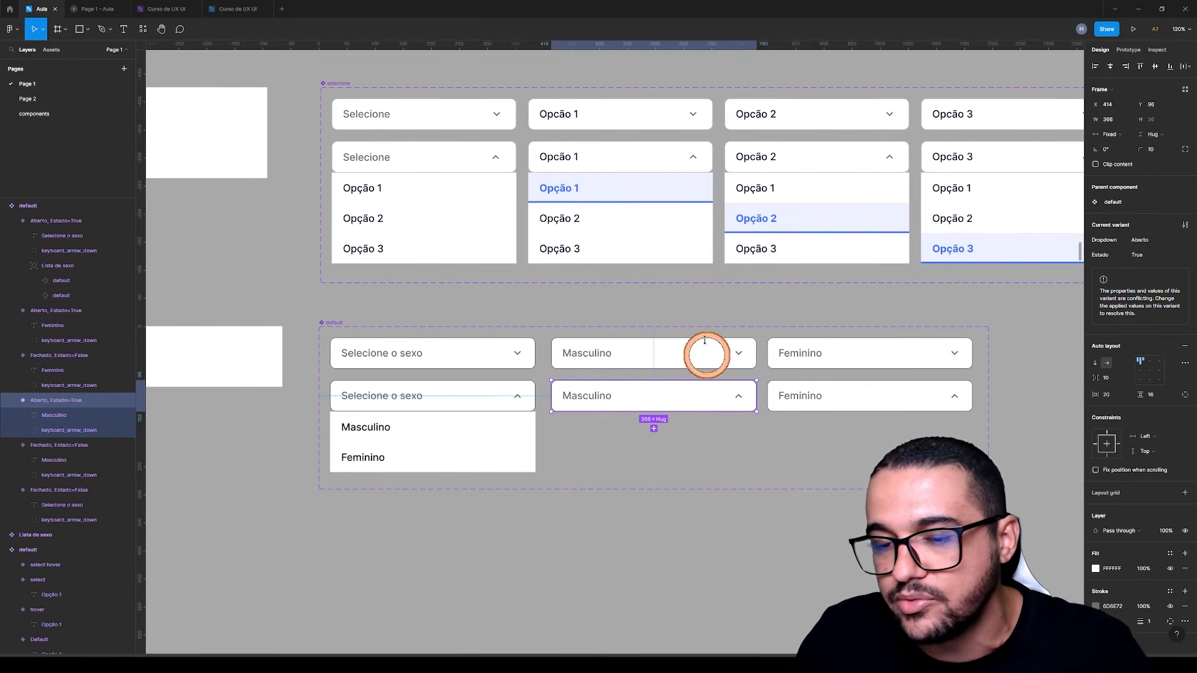
click(643, 533)
drag(643, 532, 604, 529)
click(435, 438)
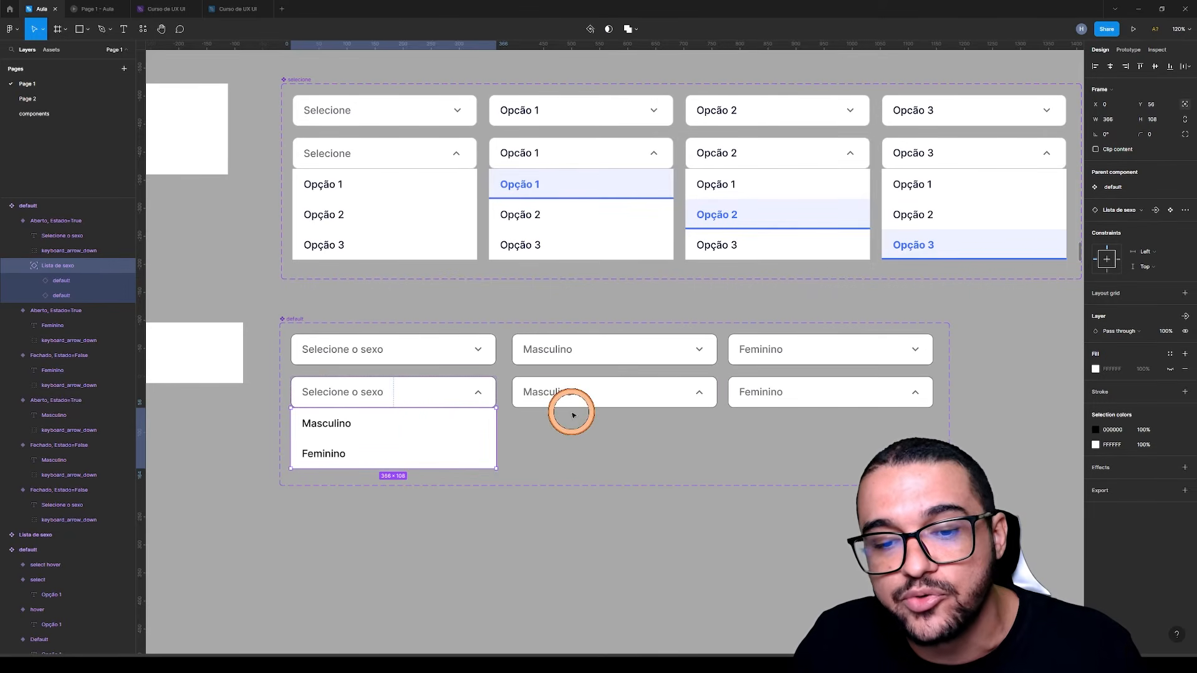
click(412, 519)
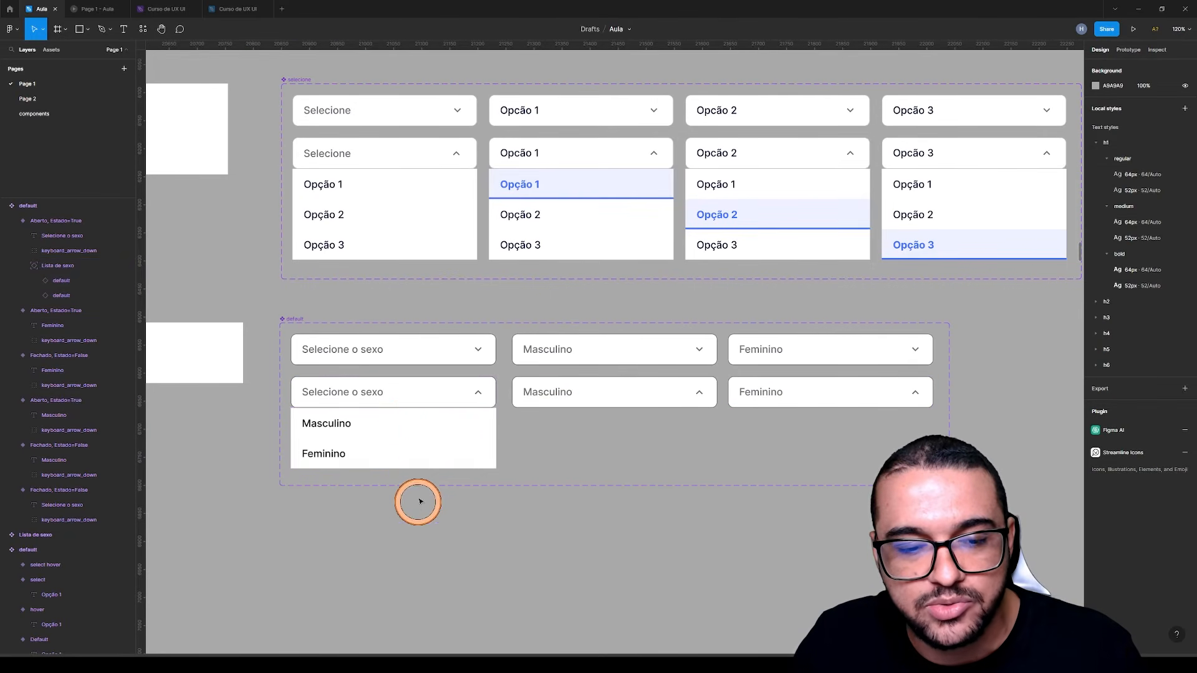
click(408, 430)
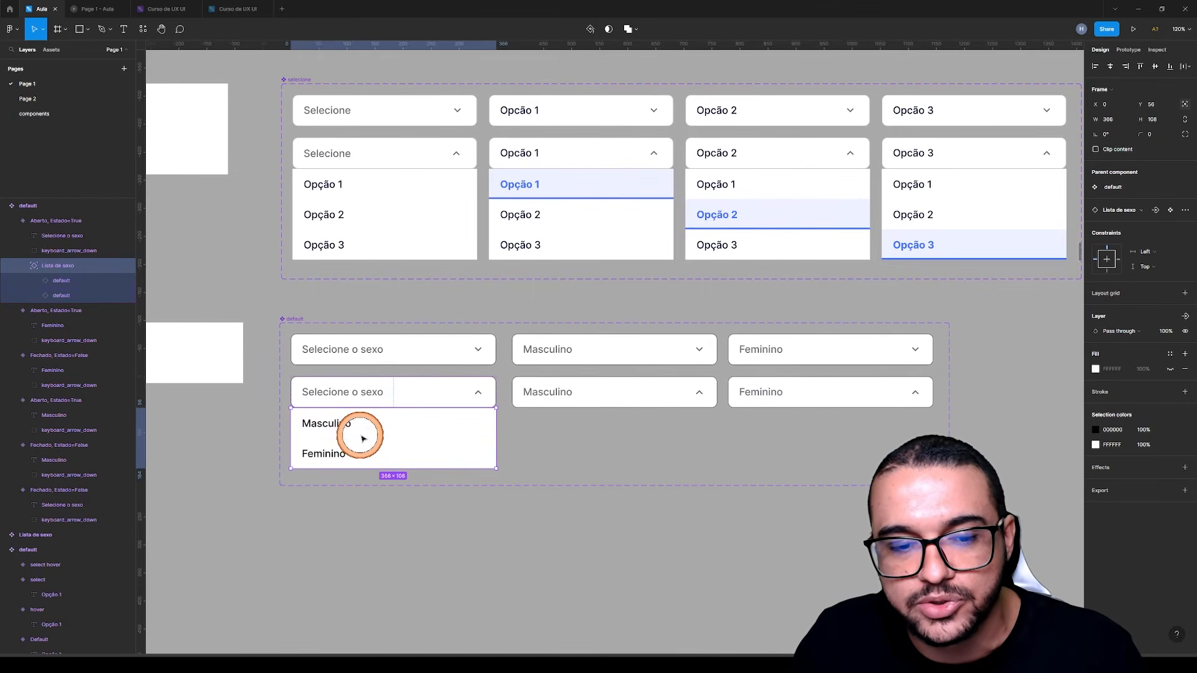
click(561, 395)
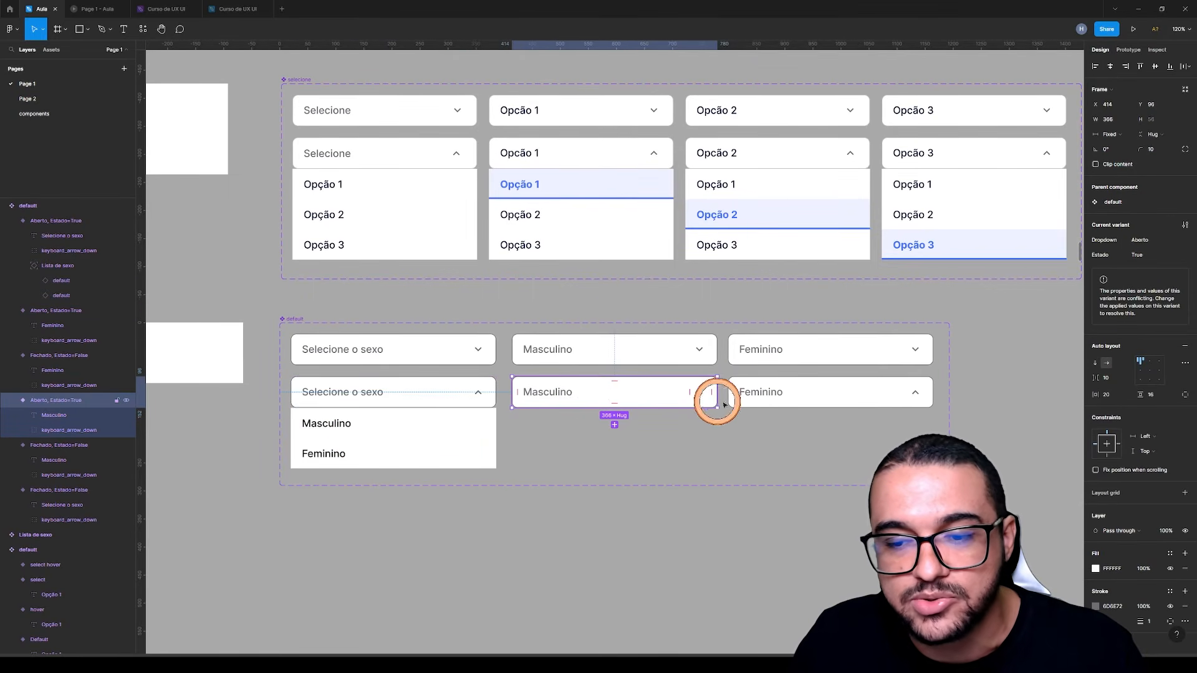
shift+click(771, 393)
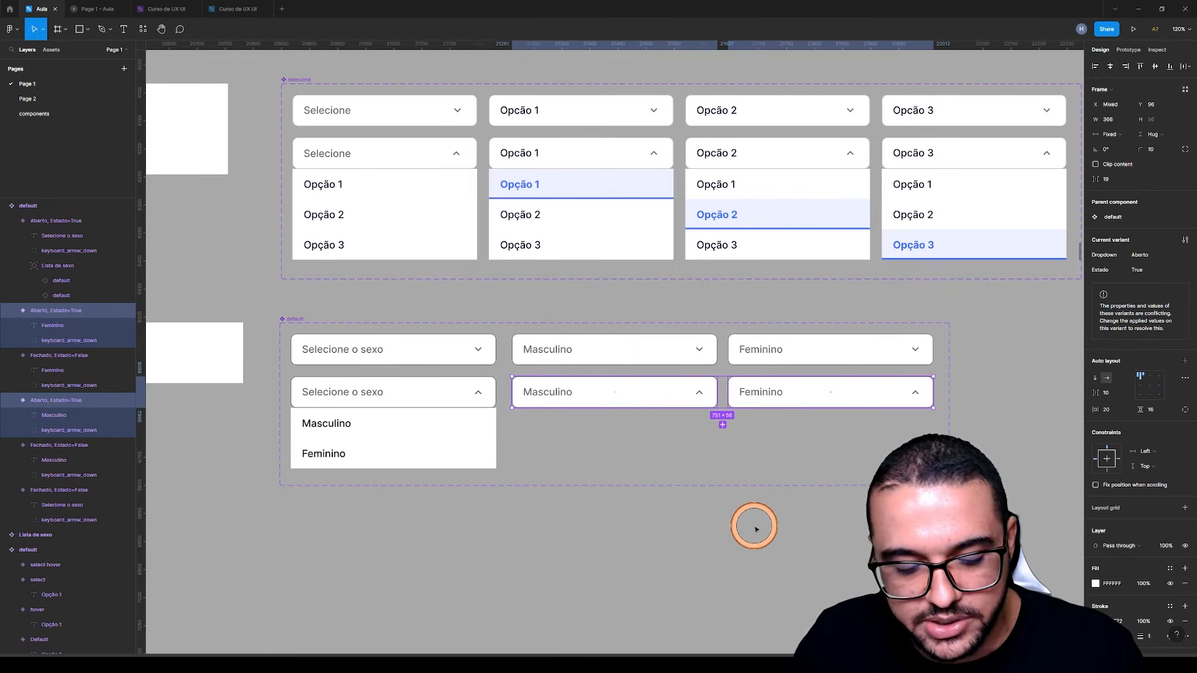
key(ctrl+v)
click(698, 551)
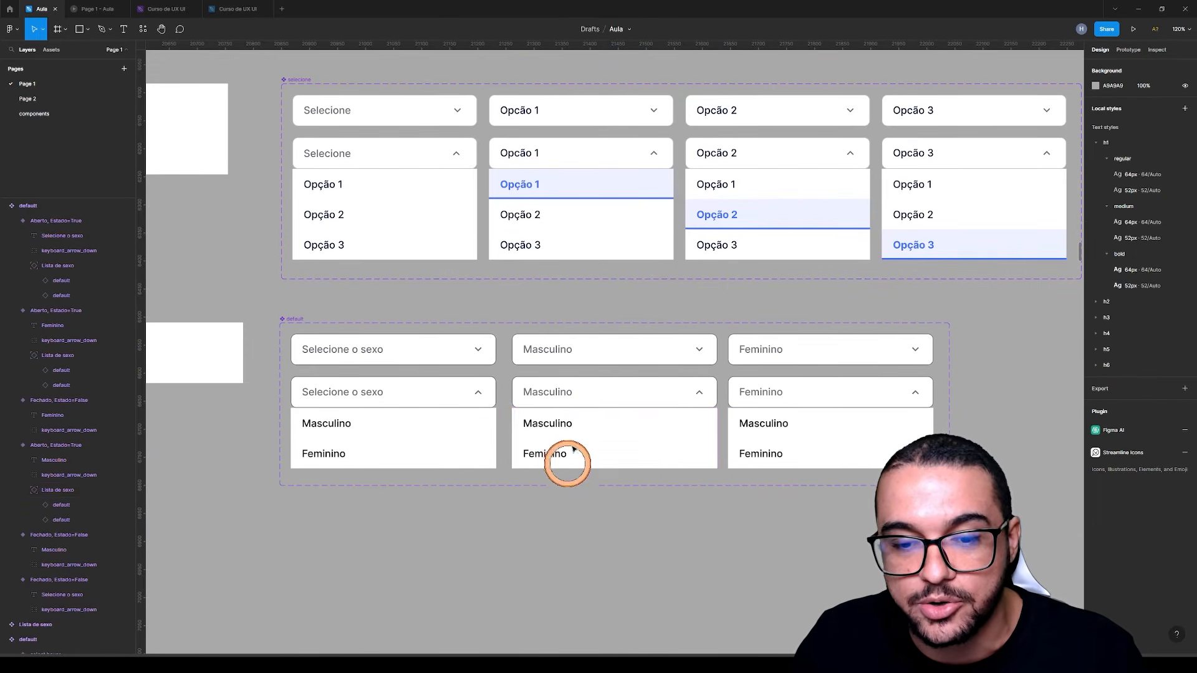
Set Property 1 of the Masculino option inside the open Masculino variant to select
click(548, 425)
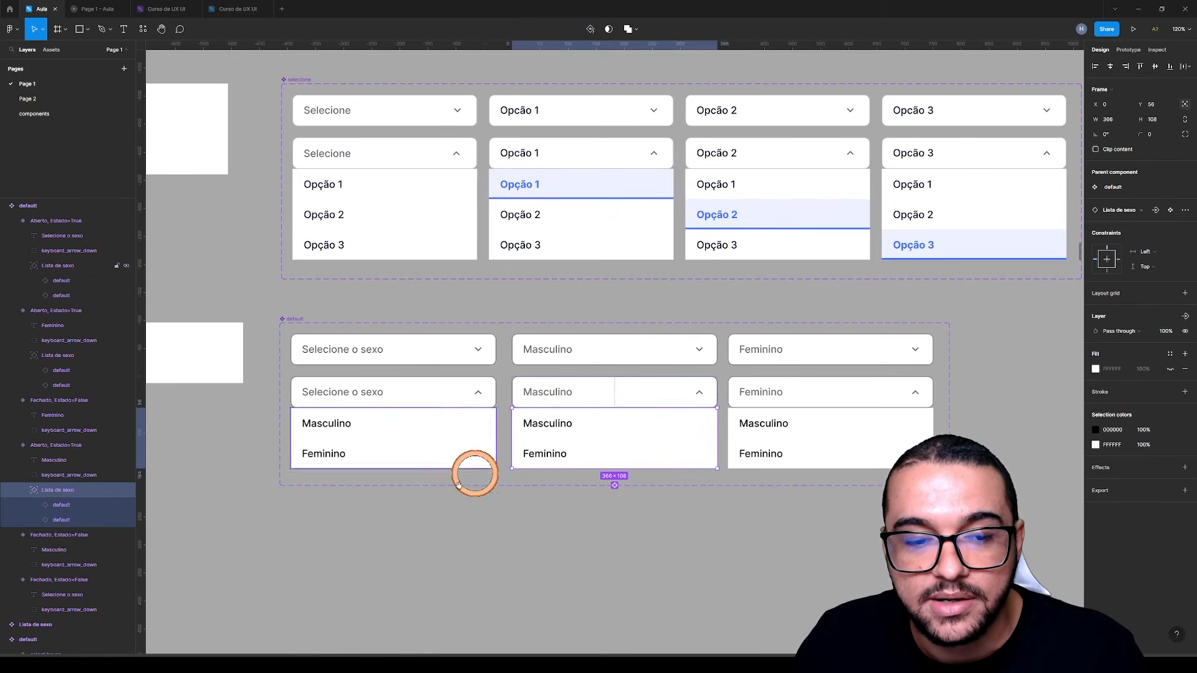
scroll(599, 461, left, 5)
scroll(330, 388, left, 3)
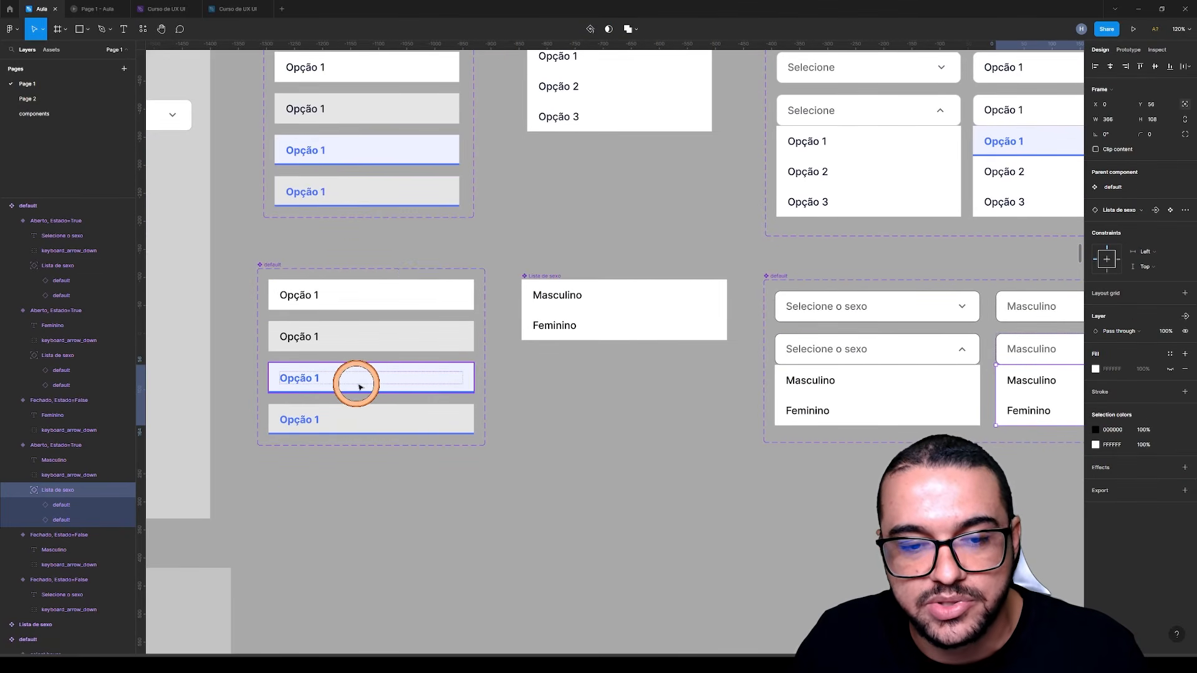
drag(897, 430, 419, 409)
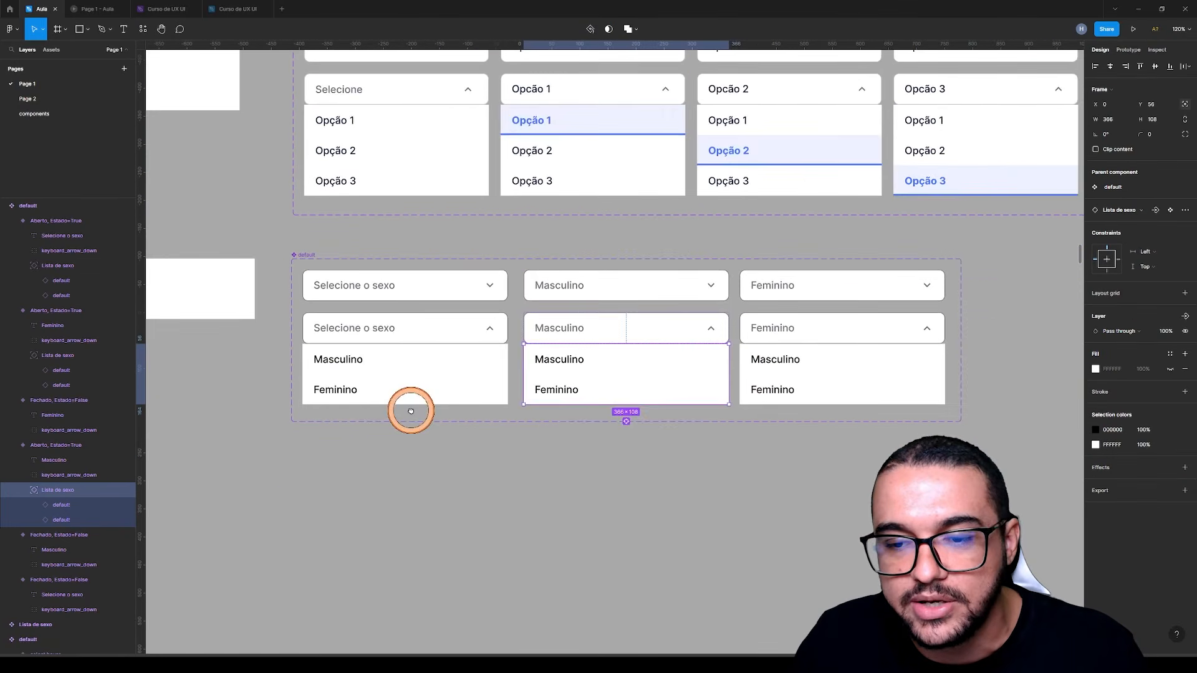
click(579, 357)
click(1170, 228)
click(1158, 252)
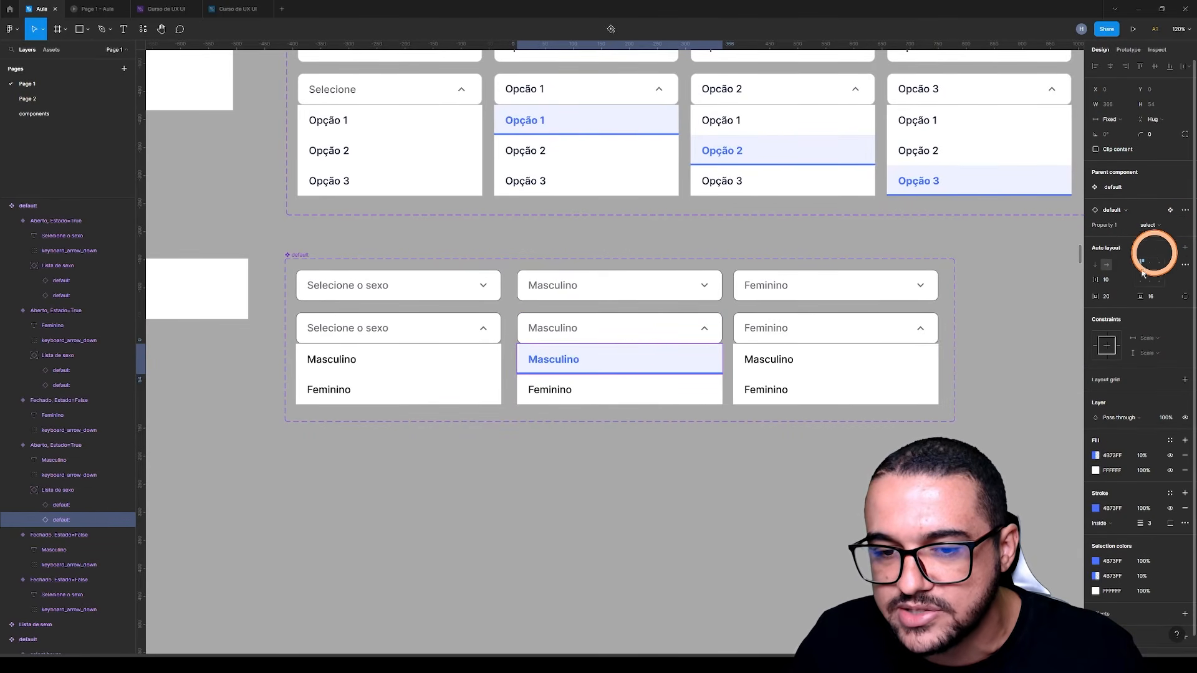
Set Property 1 of the Feminino option inside the open Feminino variant to select
click(771, 390)
click(771, 391)
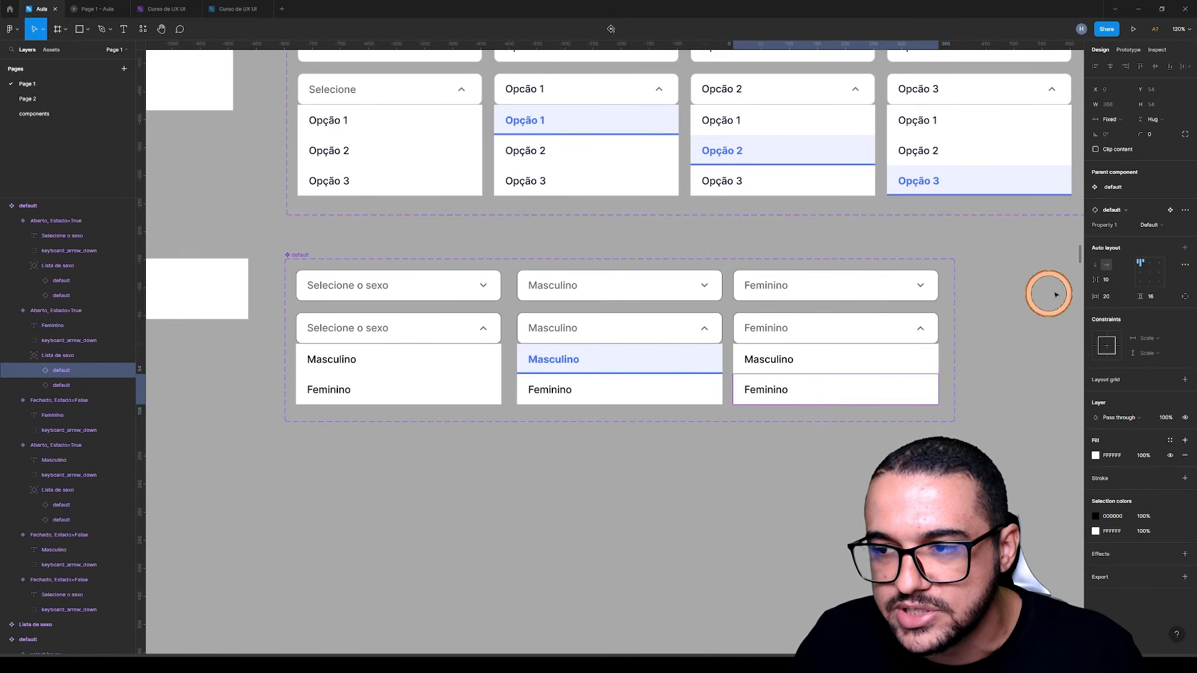
click(1147, 226)
click(1147, 248)
click(791, 496)
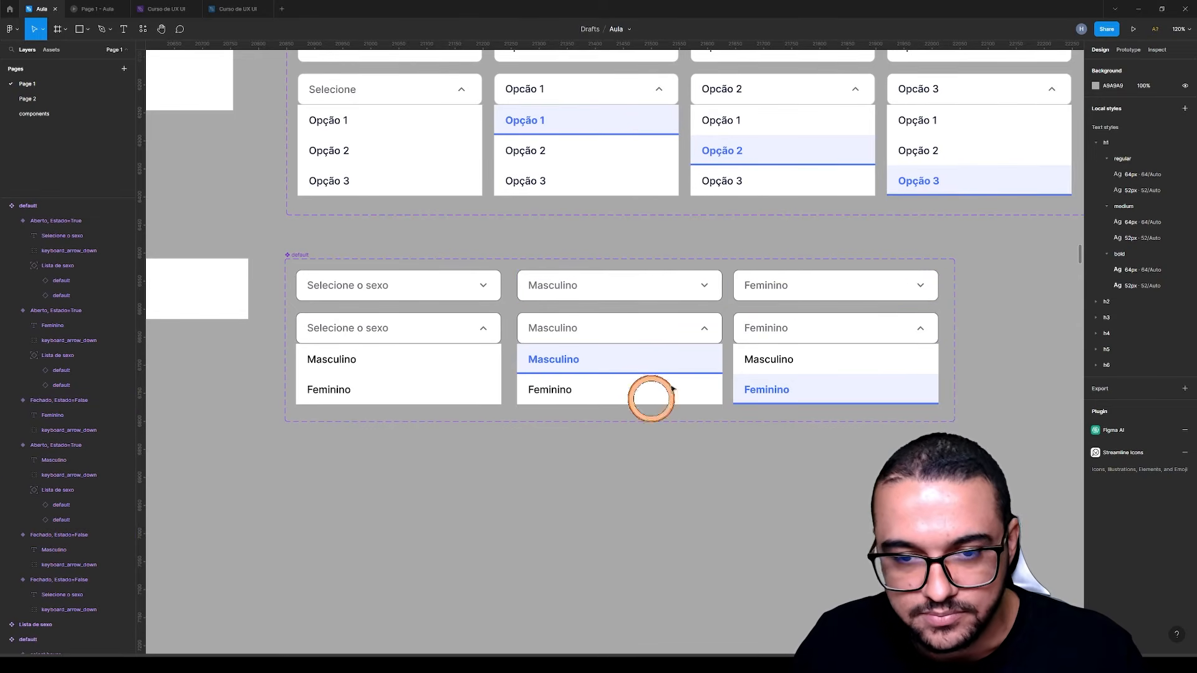
Change the text fill of the closed Masculino variant to 202020 and copy that colour code
ctrl+scroll(625, 312, up, 2)
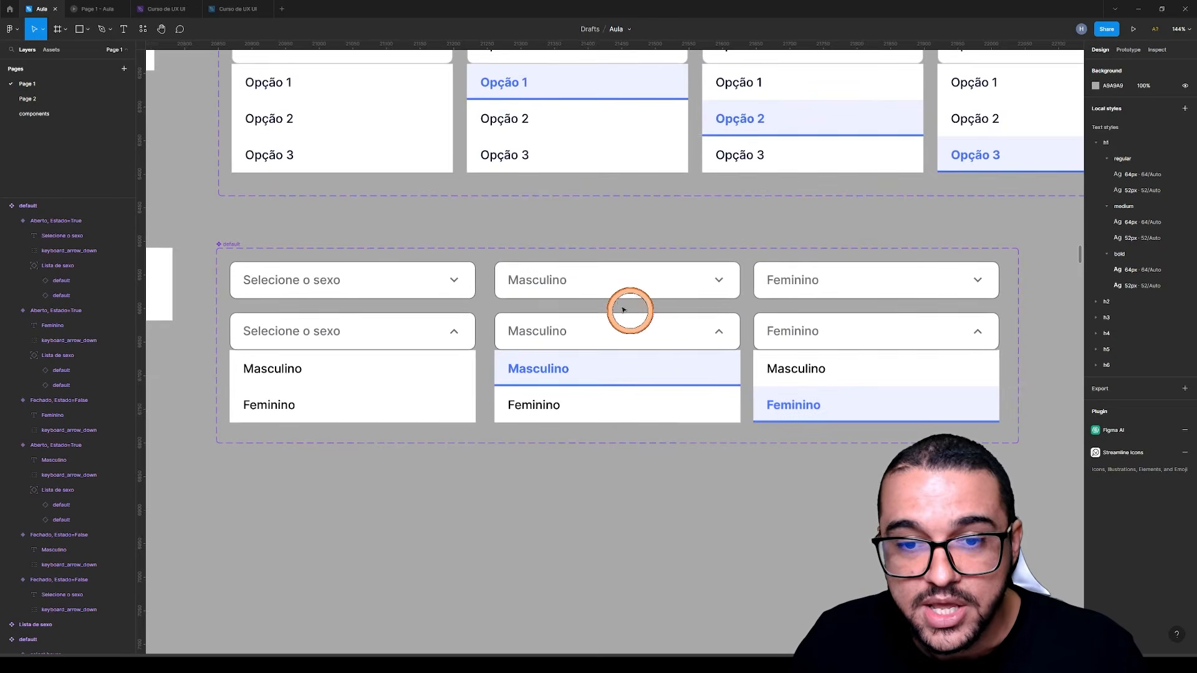
ctrl+click(546, 282)
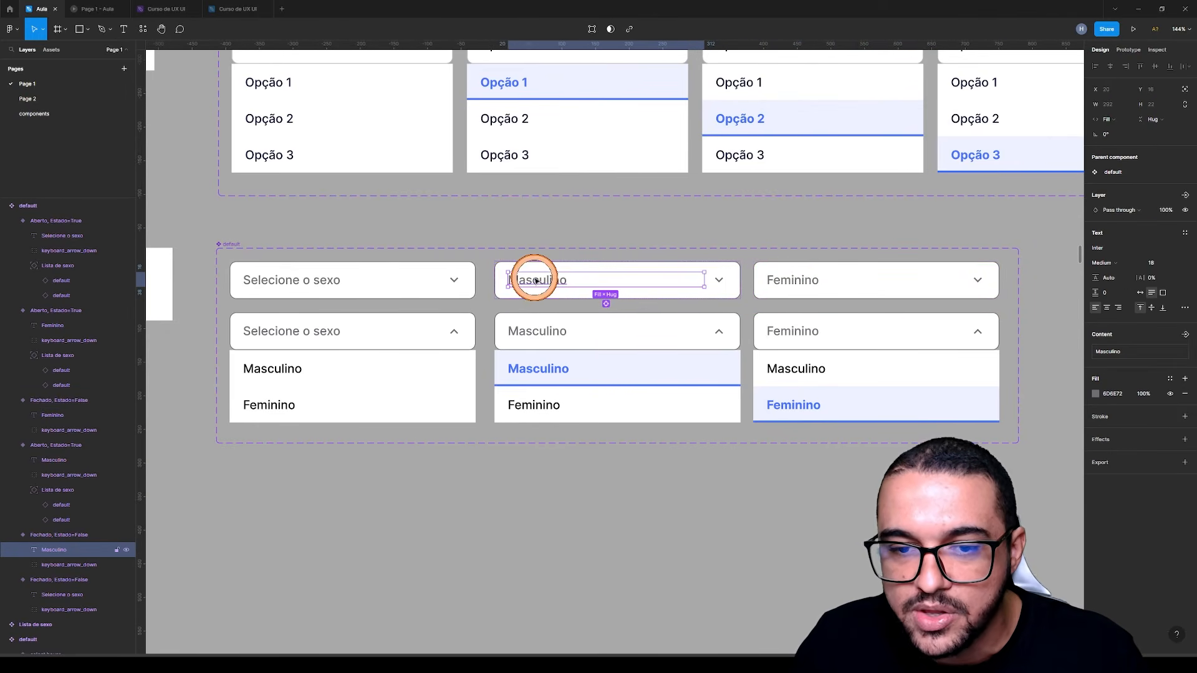
click(1095, 394)
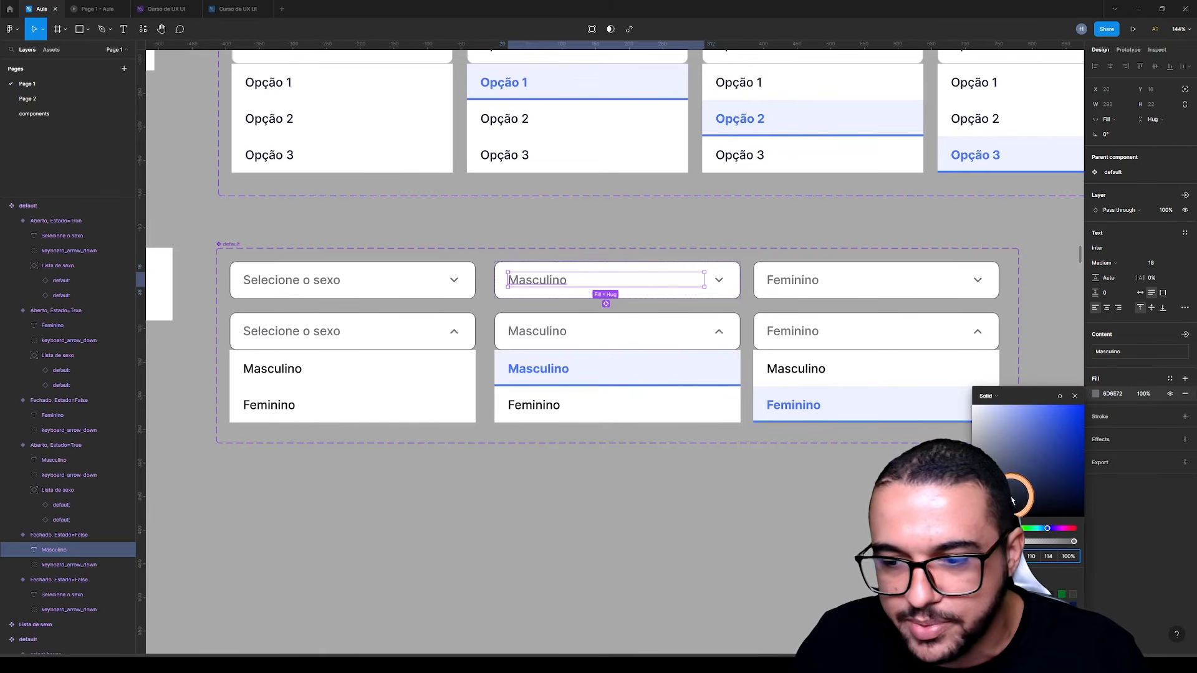
click(1005, 594)
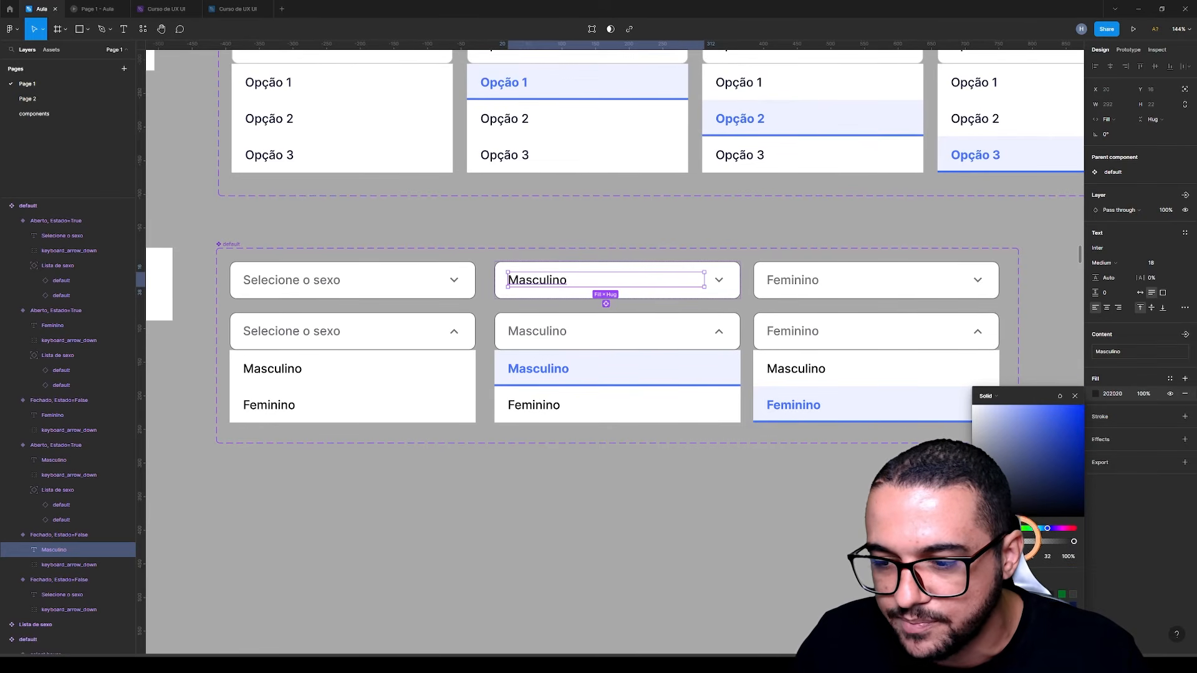
key(Escape)
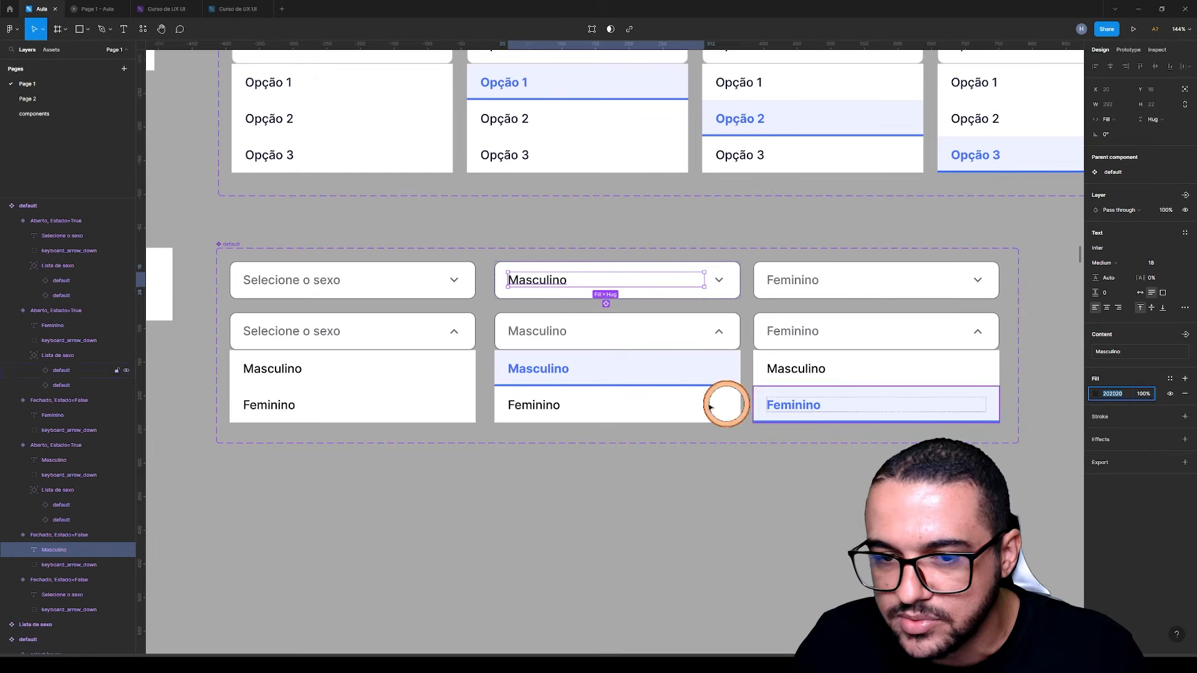
Apply the text fill 202020 to the open Masculino field label and to both the open and closed Feminino field labels
click(545, 337)
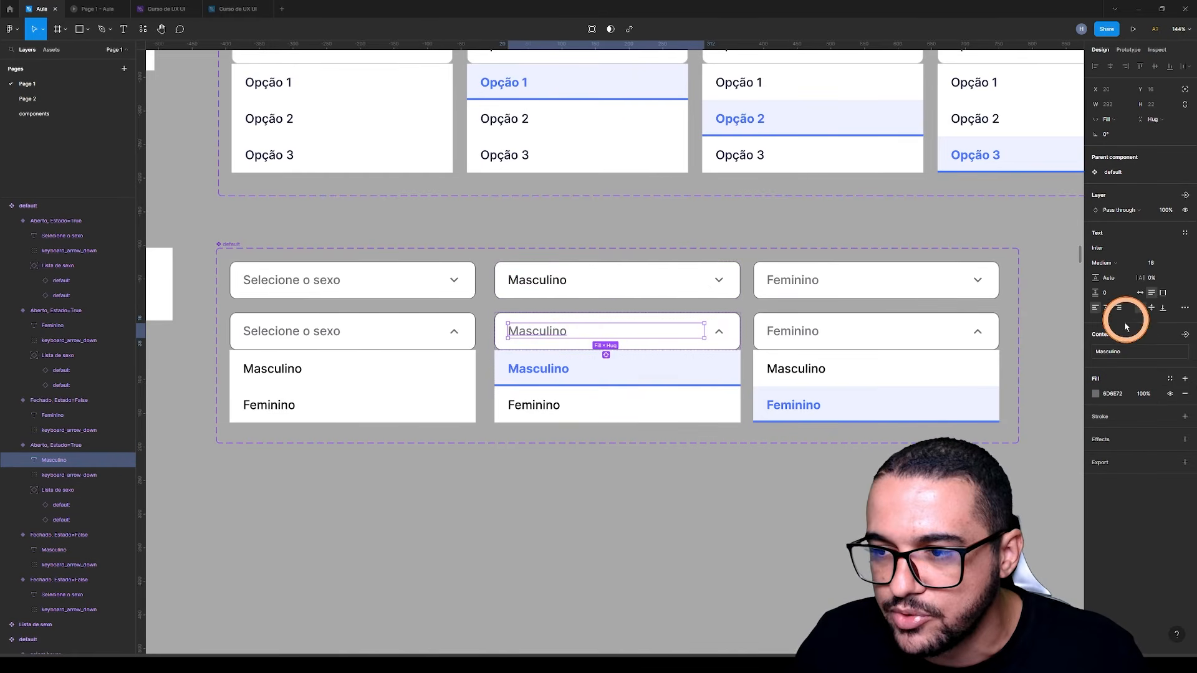
click(1103, 394)
text(202020)
click(809, 337)
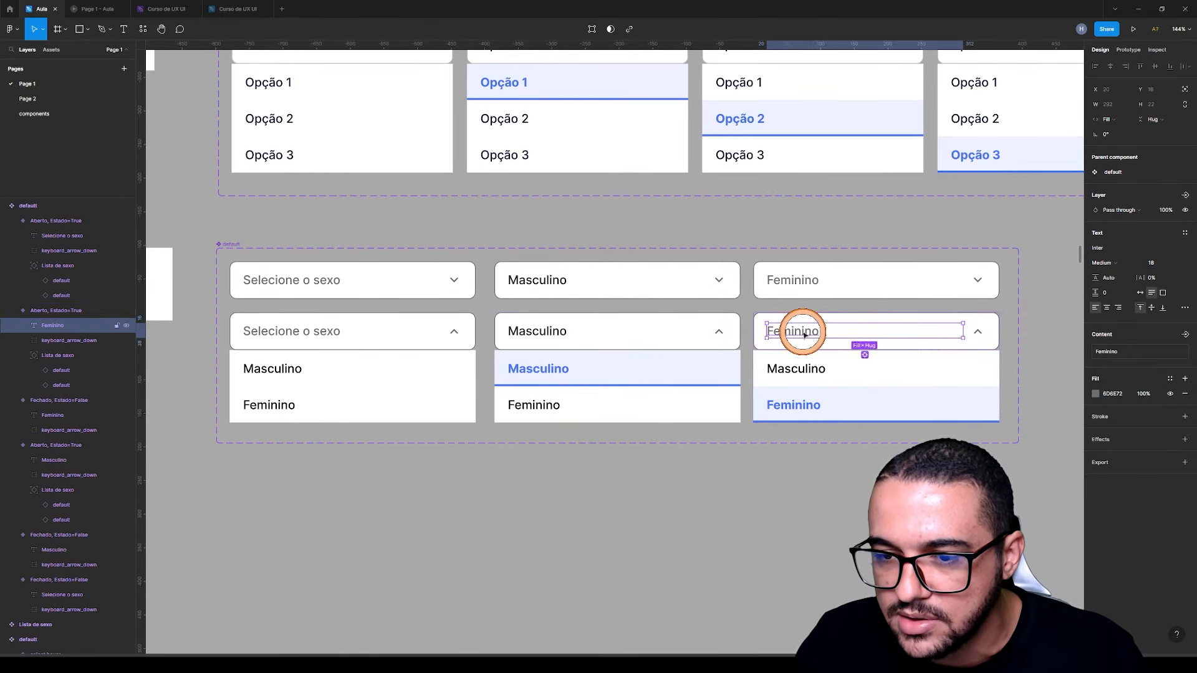
click(1110, 394)
text(202020)
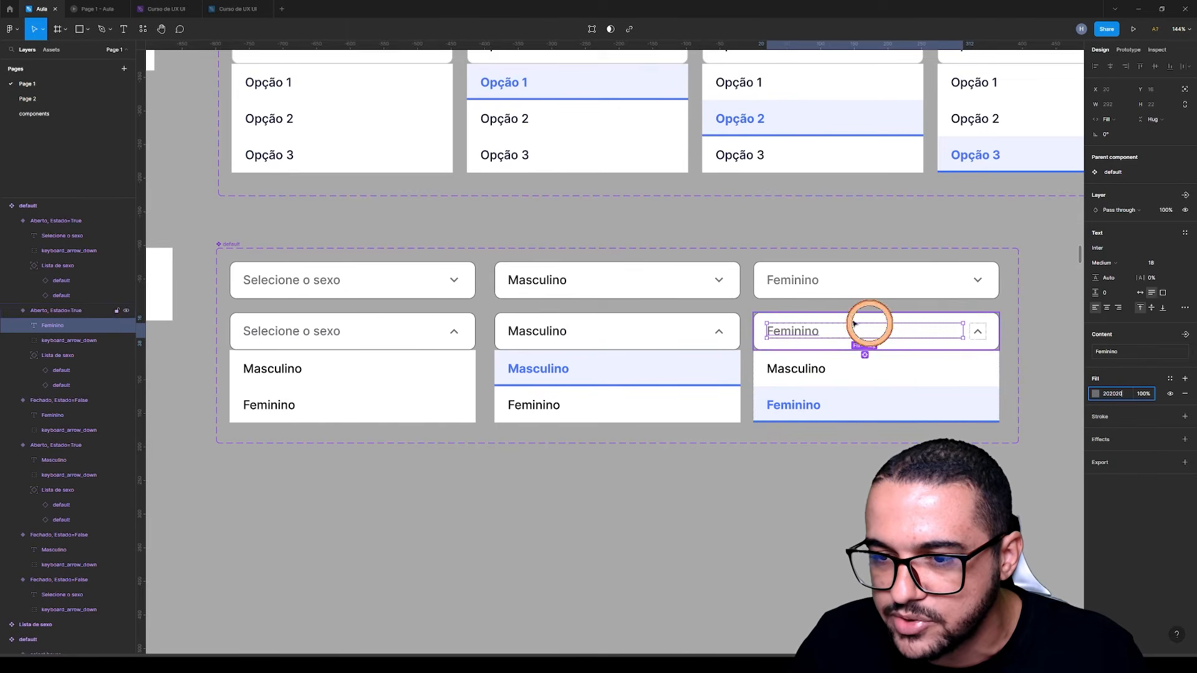
click(790, 284)
click(1124, 394)
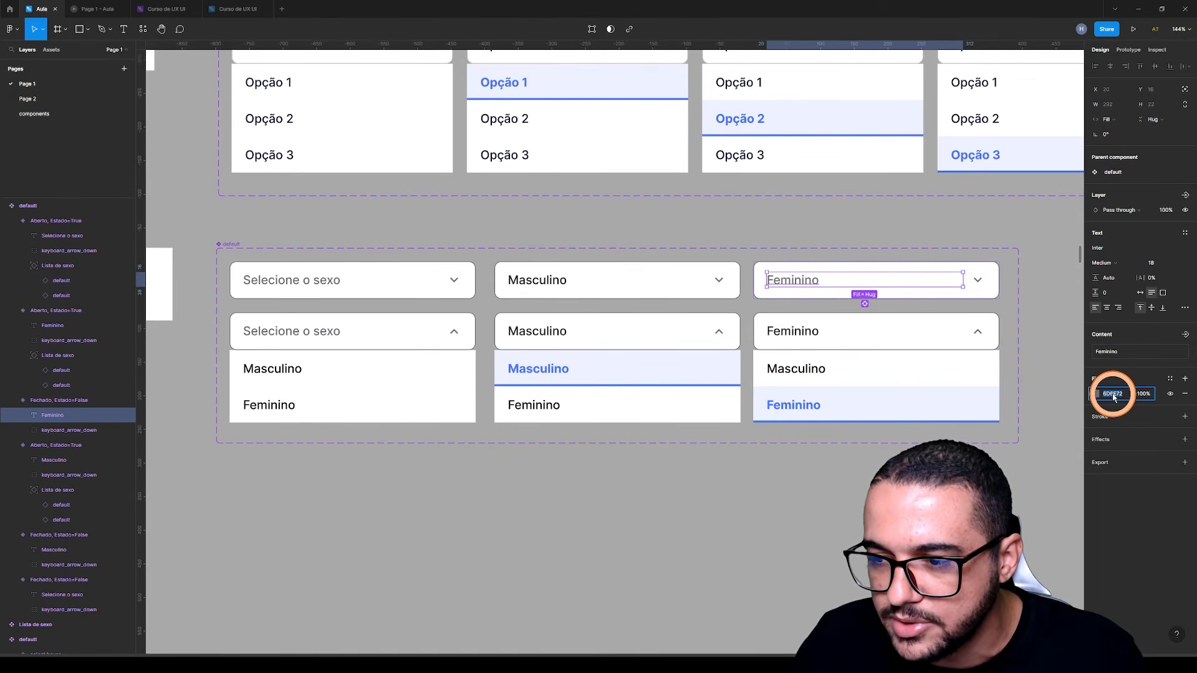
click(1011, 465)
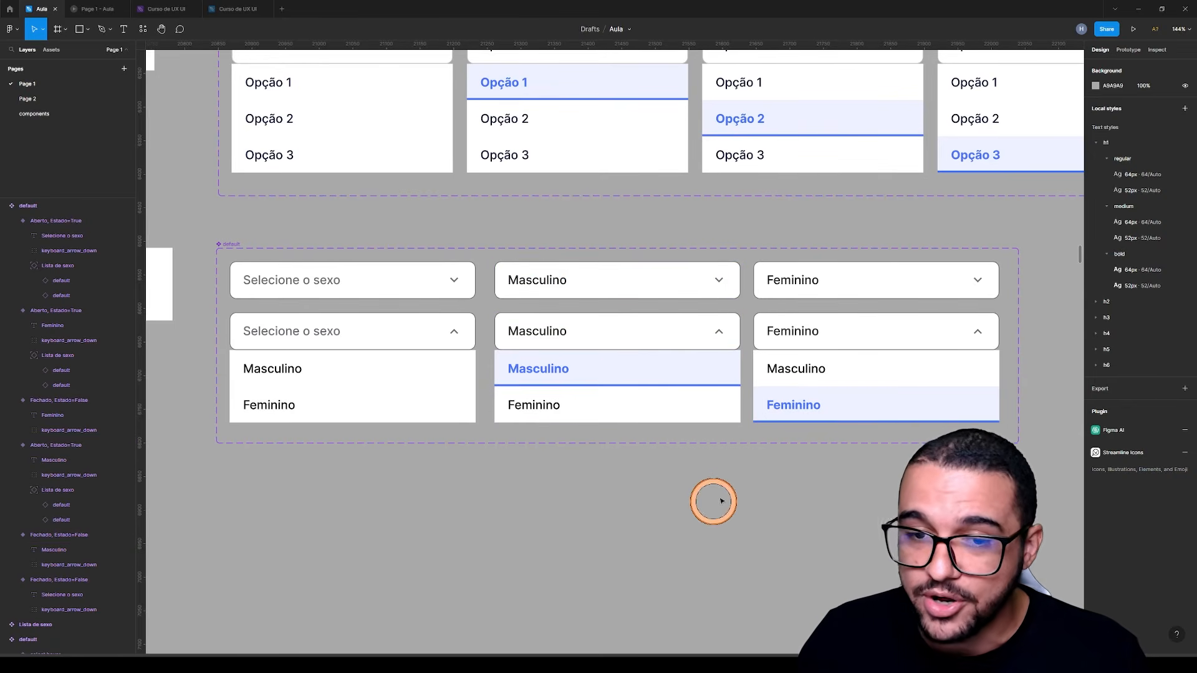
Link the closed Selecione o sexo variant to its open variant with an on-tap Change to prototype interaction
click(1133, 53)
click(967, 91)
click(342, 297)
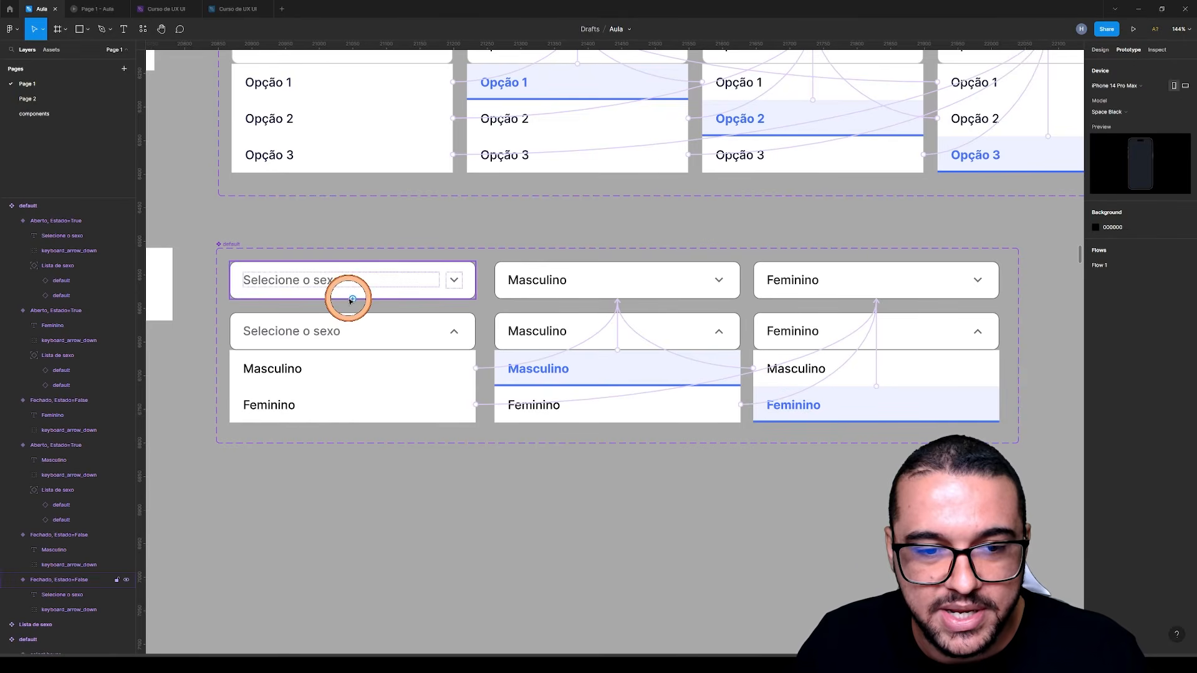
scroll(346, 299, up, 2)
scroll(353, 301, up, 2)
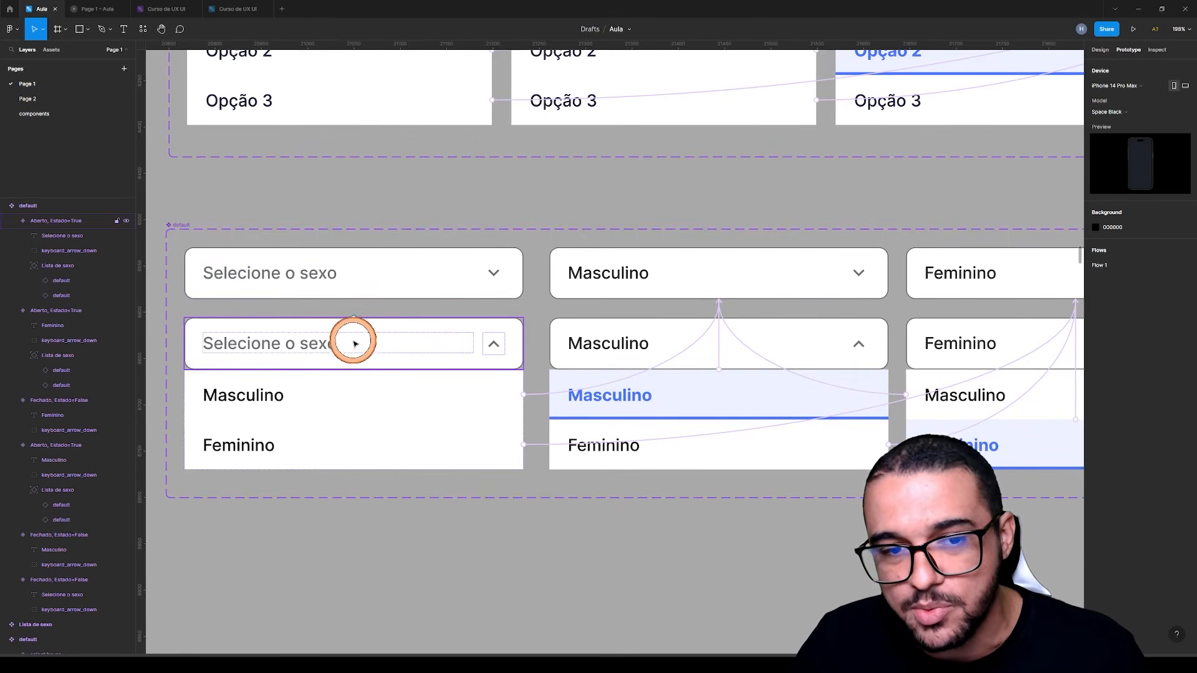
click(380, 277)
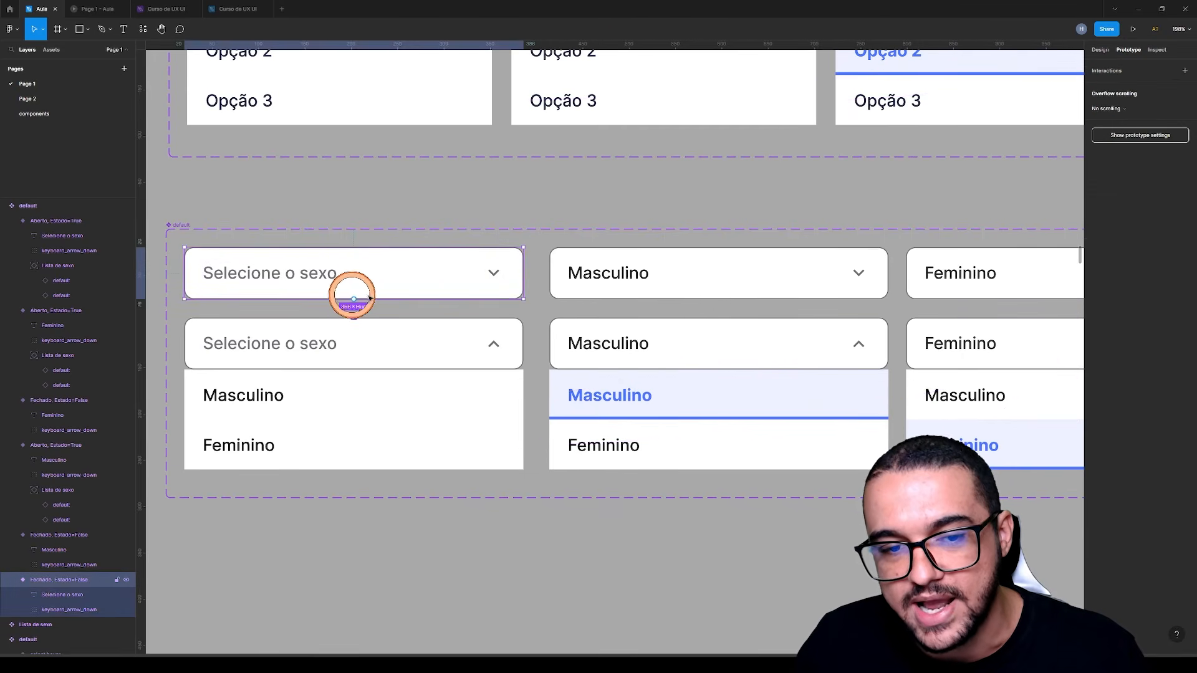
drag(354, 306, 350, 332)
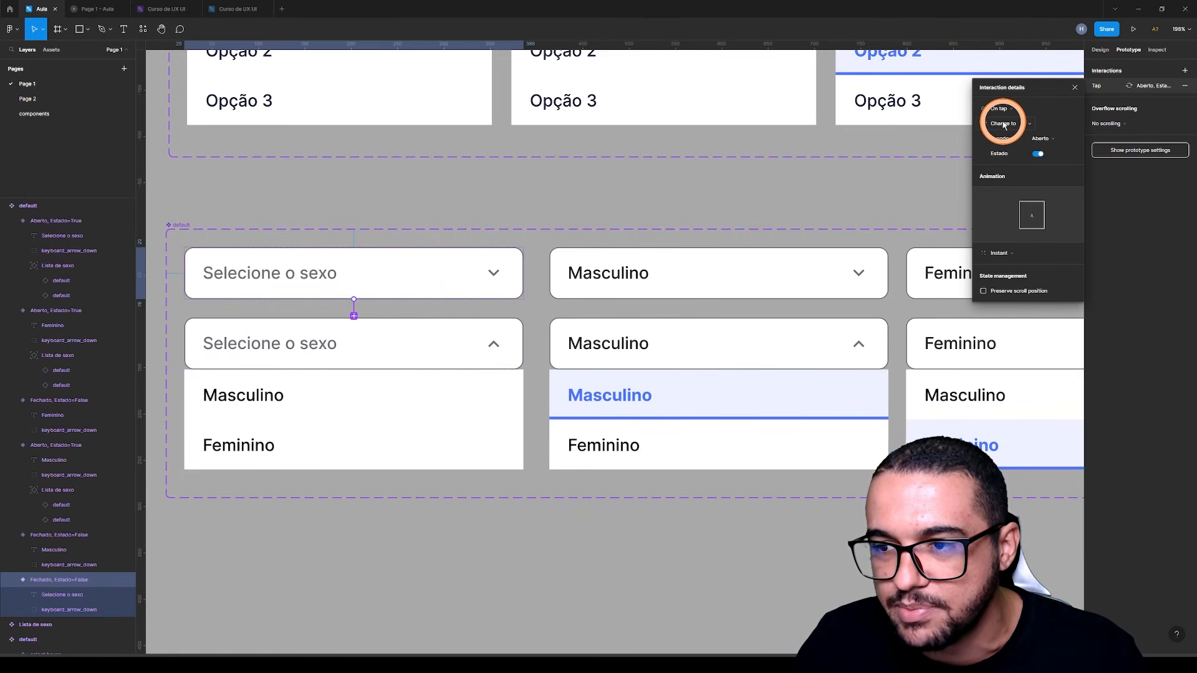
Set that interaction's animation to Smart animate at 100 ms, and link the open Selecione o sexo variant back to the closed one on tap
click(1005, 254)
click(1017, 276)
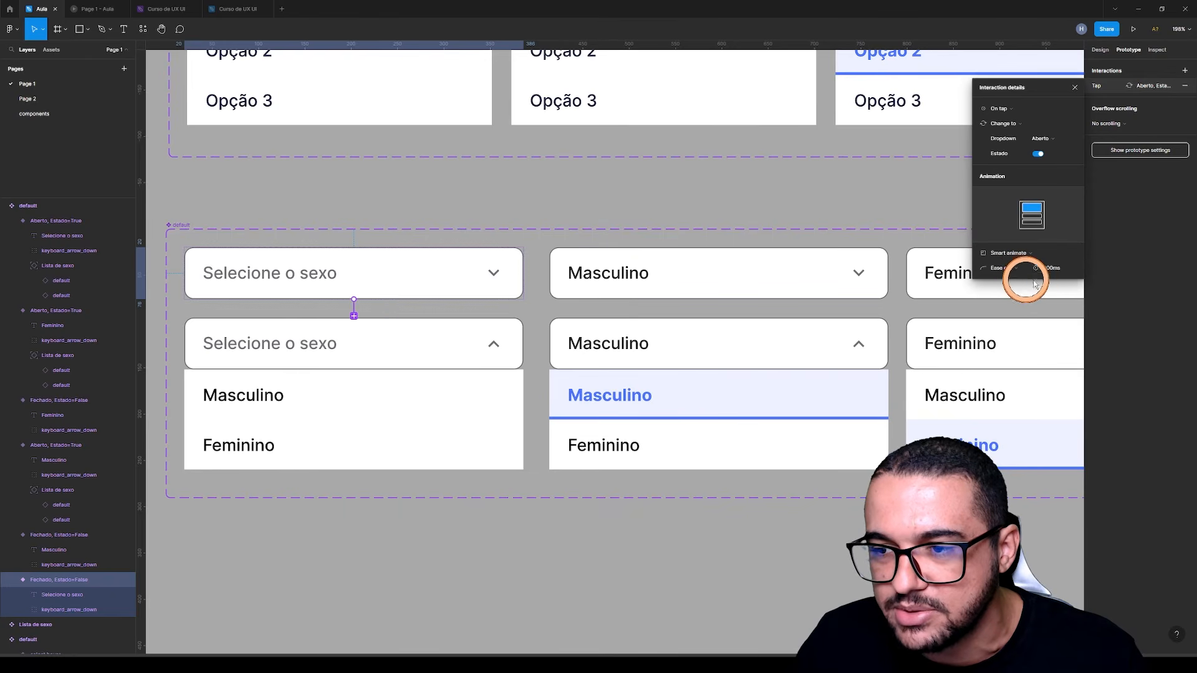
click(1050, 267)
text(10)
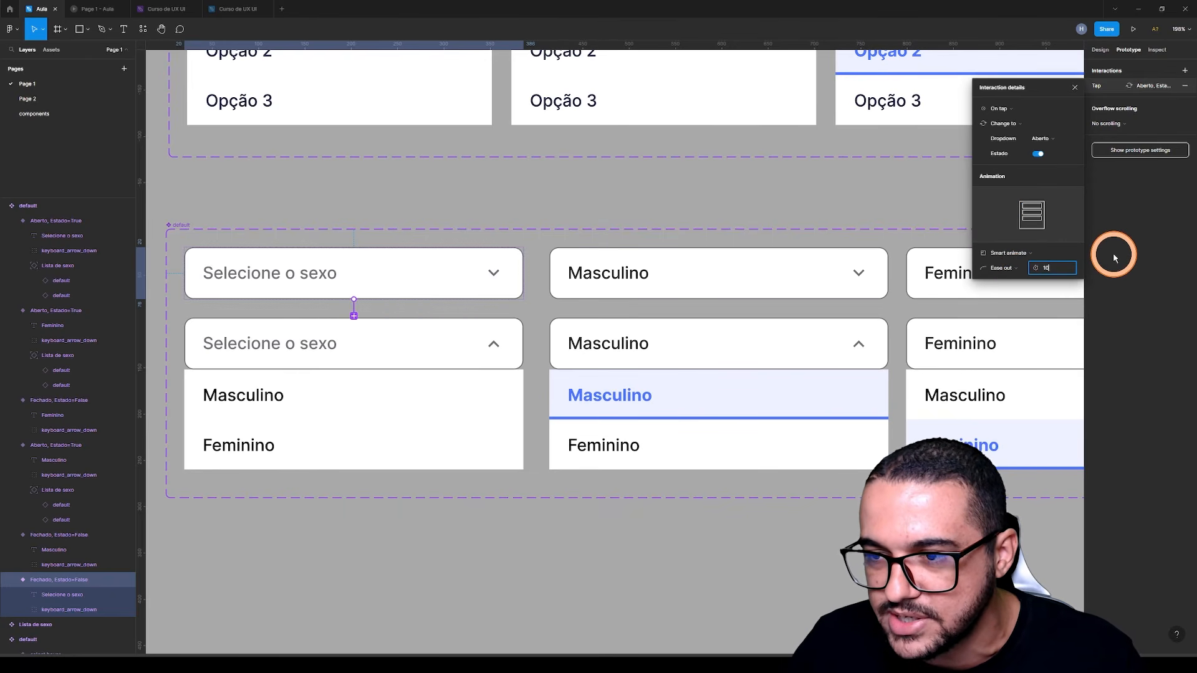
text(0)
click(1113, 253)
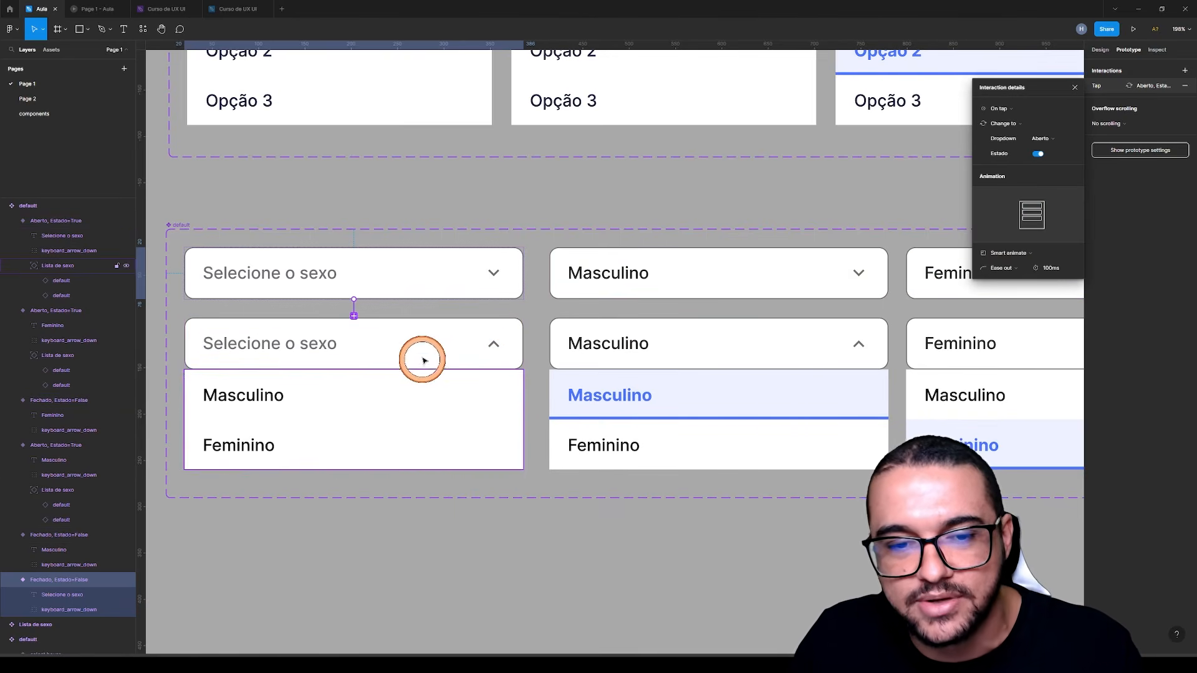
click(395, 336)
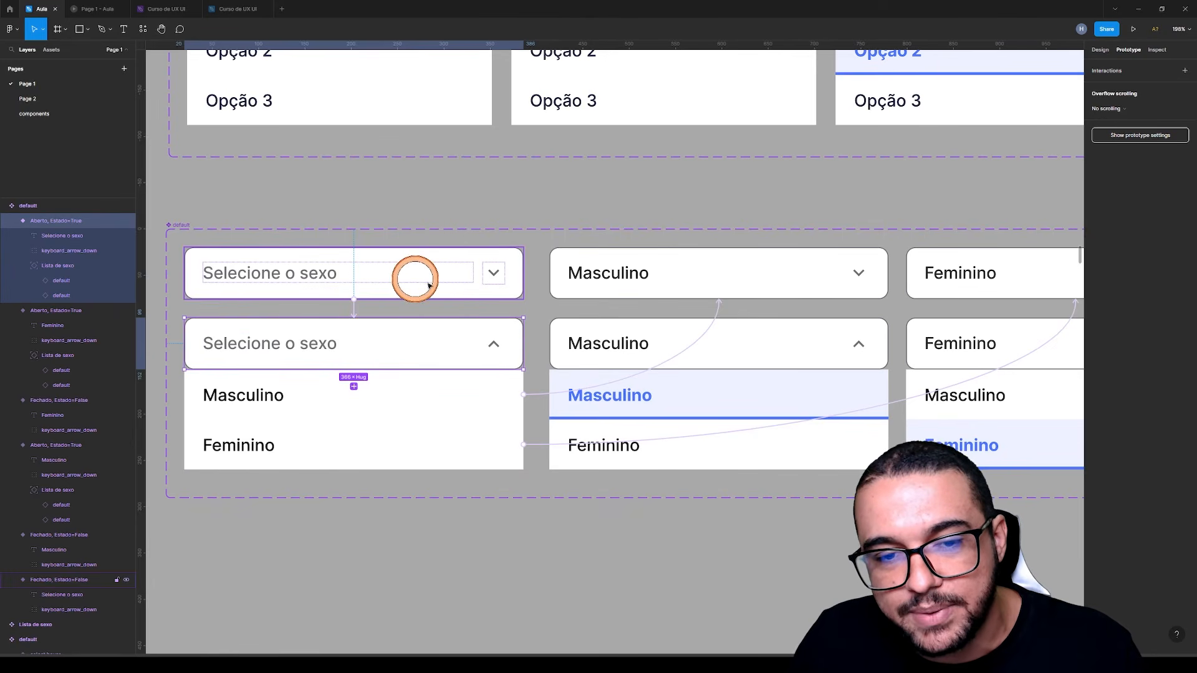
drag(529, 344, 448, 293)
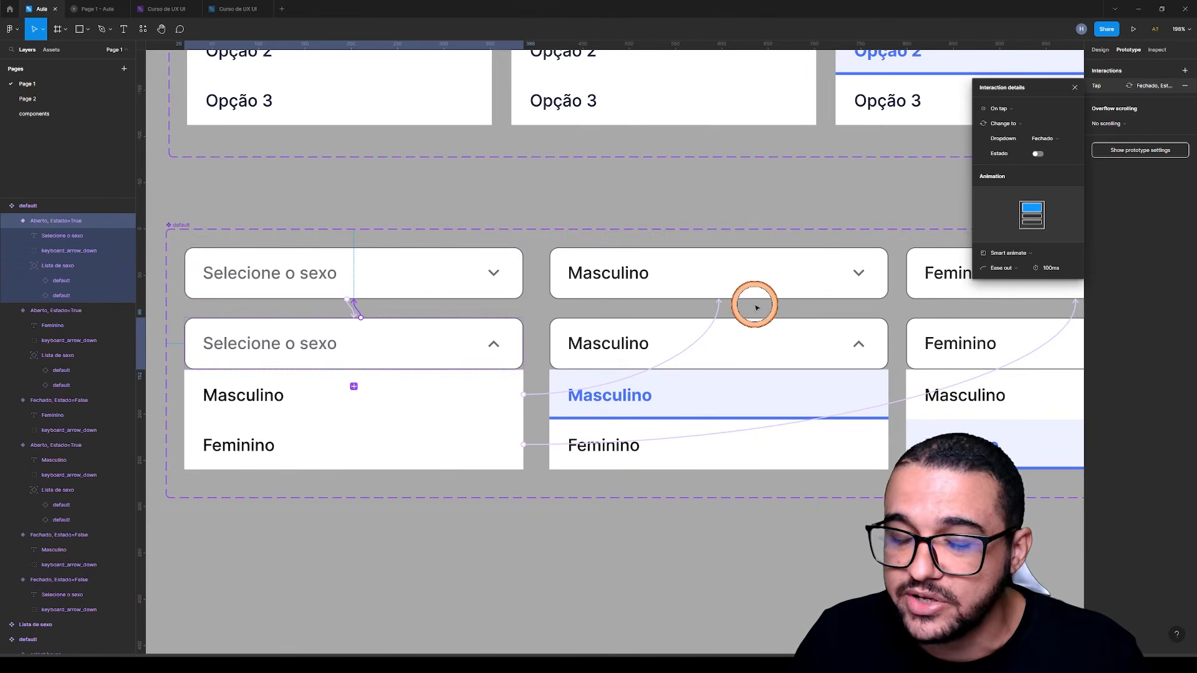
Link the closed Masculino variant to the open Masculino variant on tap, and the open one back to the closed one
click(770, 265)
drag(891, 276, 777, 329)
scroll(742, 307, right, 5)
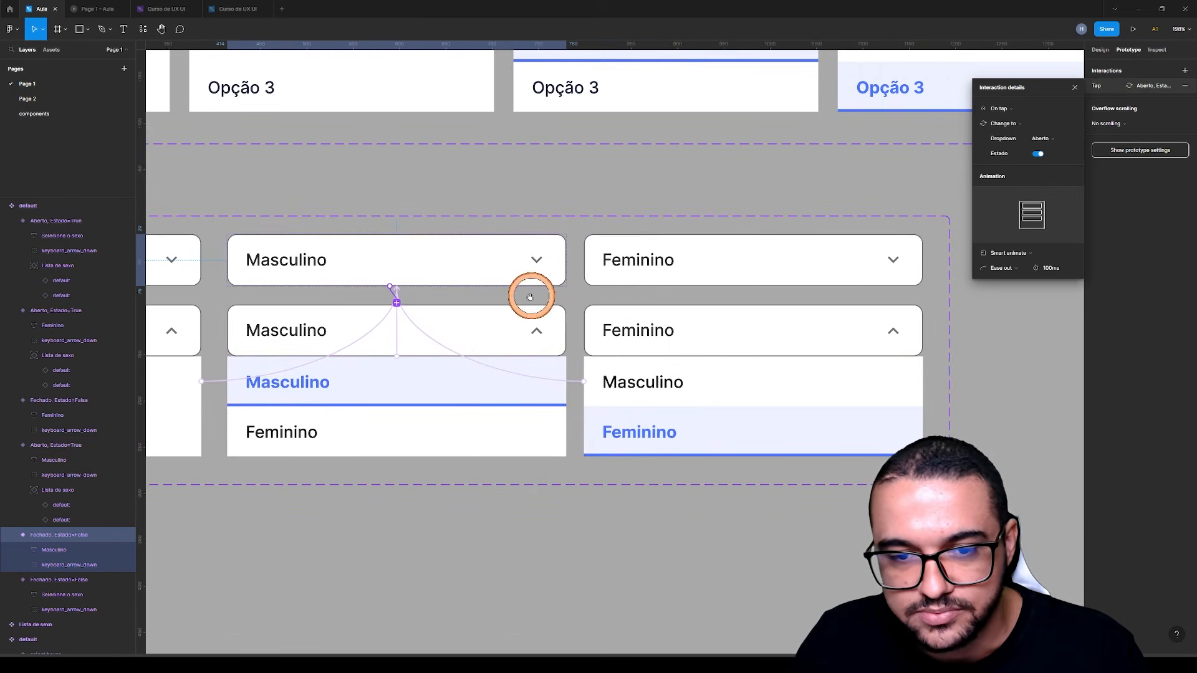
click(489, 316)
drag(568, 331, 481, 278)
Link the closed Feminino variant to the open Feminino variant on tap, and the open one back to the closed one
click(740, 257)
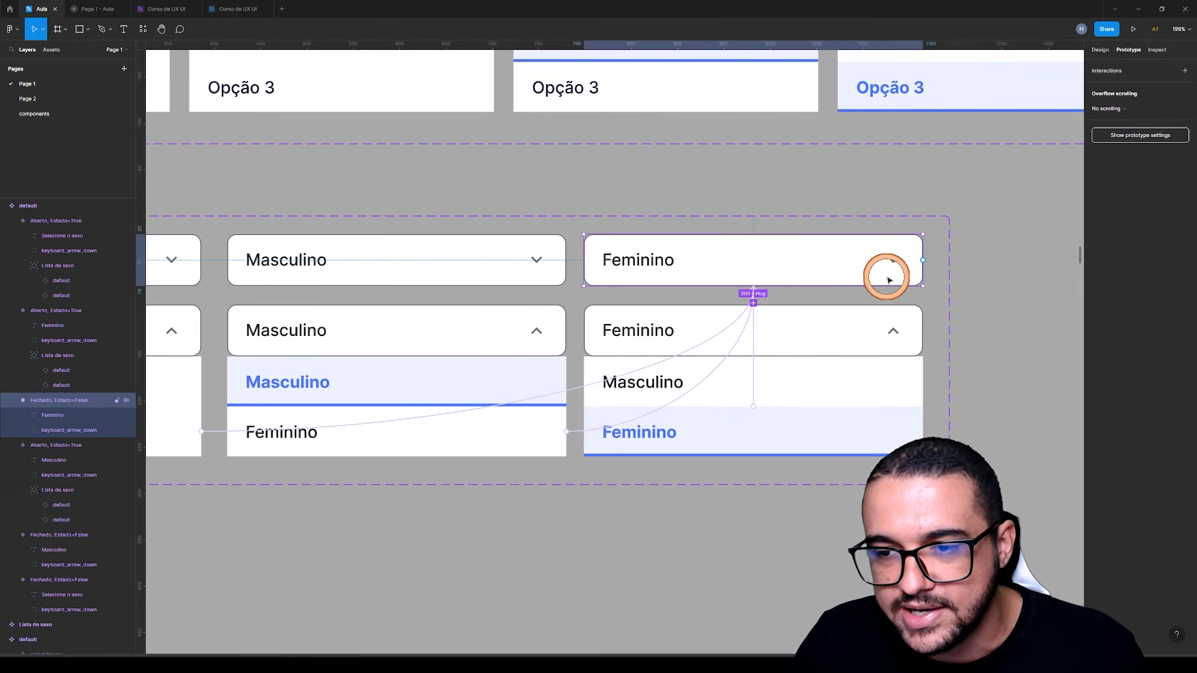
drag(923, 262, 814, 321)
click(861, 308)
drag(923, 330, 778, 275)
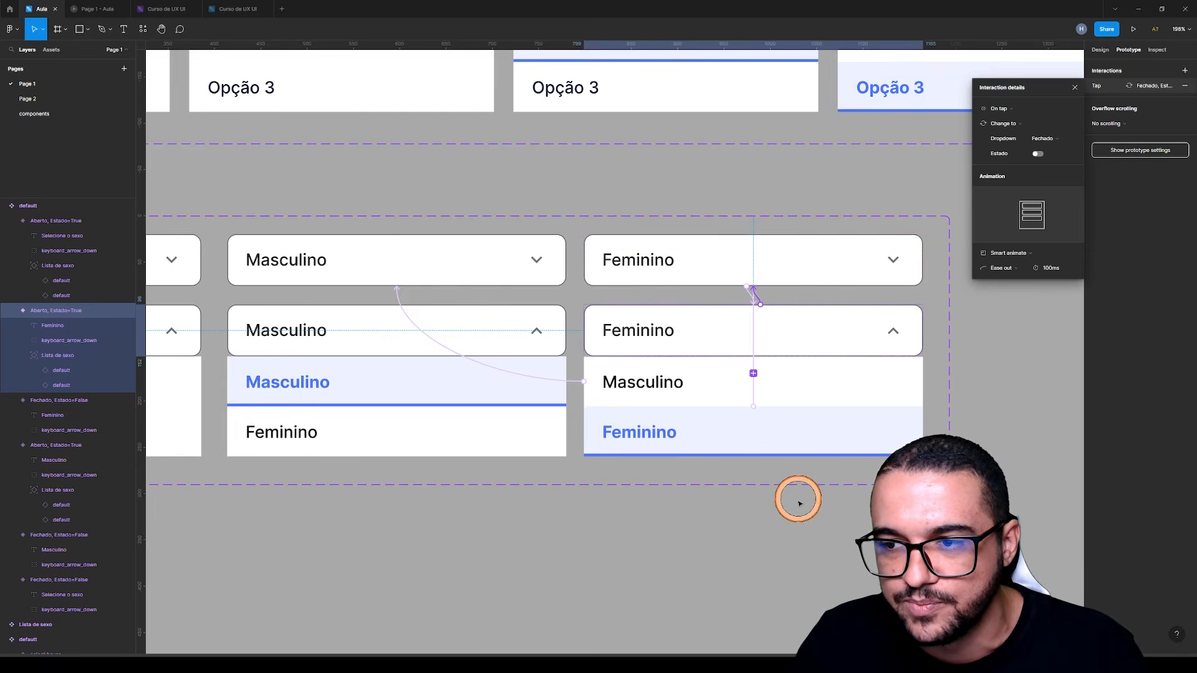
click(717, 532)
Place an instance of the Selecione o sexo dropdown from the local components in the iPhone 14 Pro Max - 1 frame at about X 32, Y 103
scroll(903, 361, down, 3)
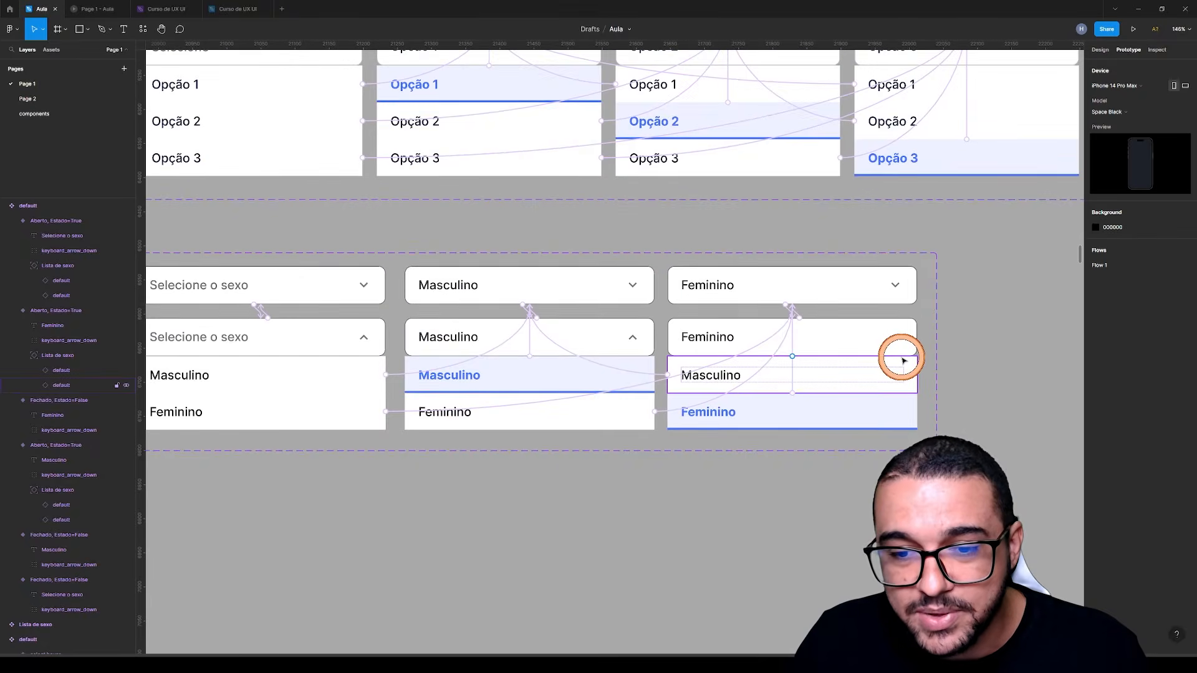
scroll(904, 358, down, 5)
scroll(598, 372, up, 2)
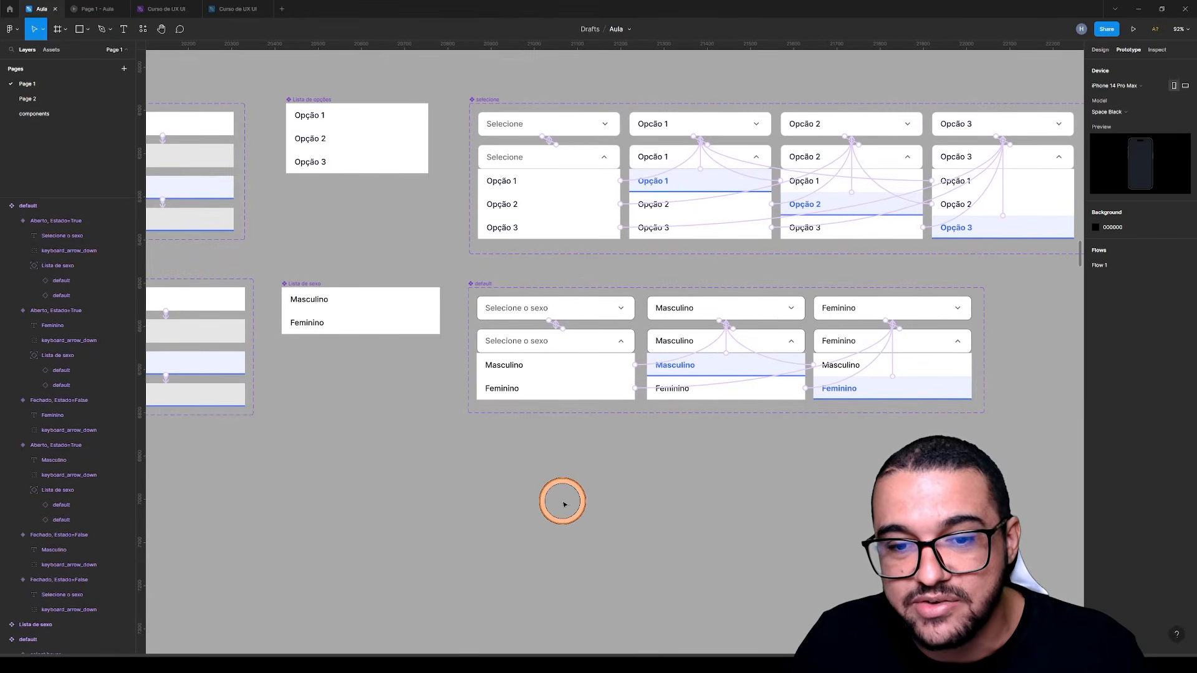
drag(470, 492, 726, 262)
click(1098, 48)
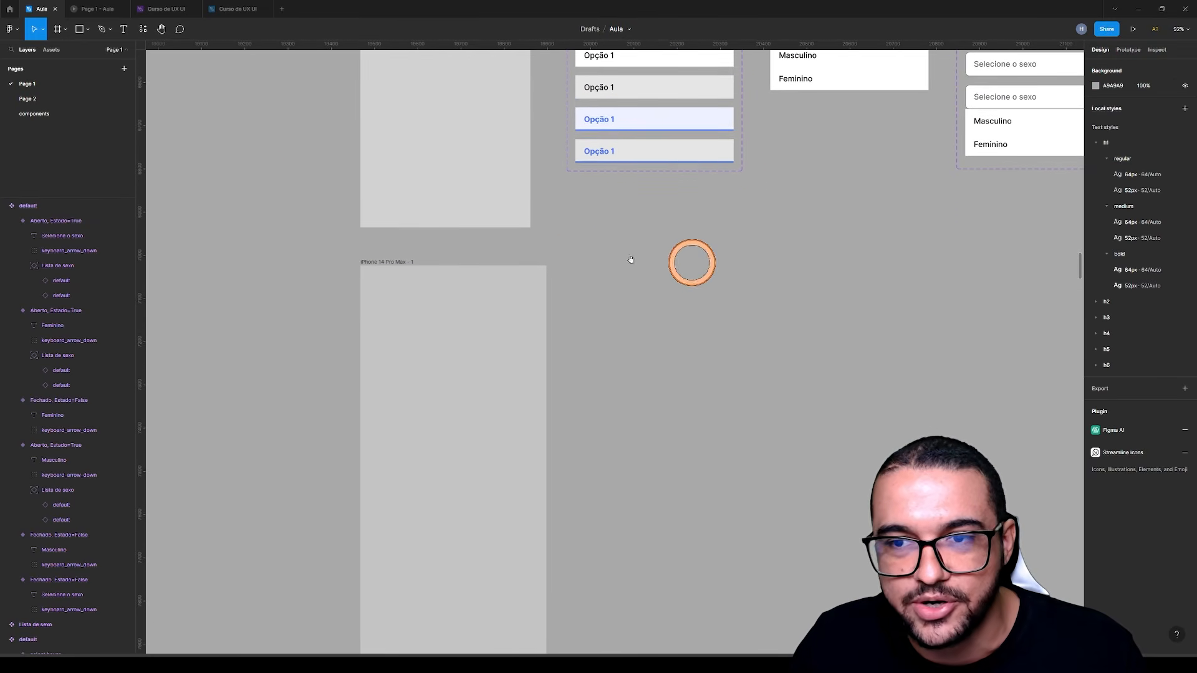
click(51, 49)
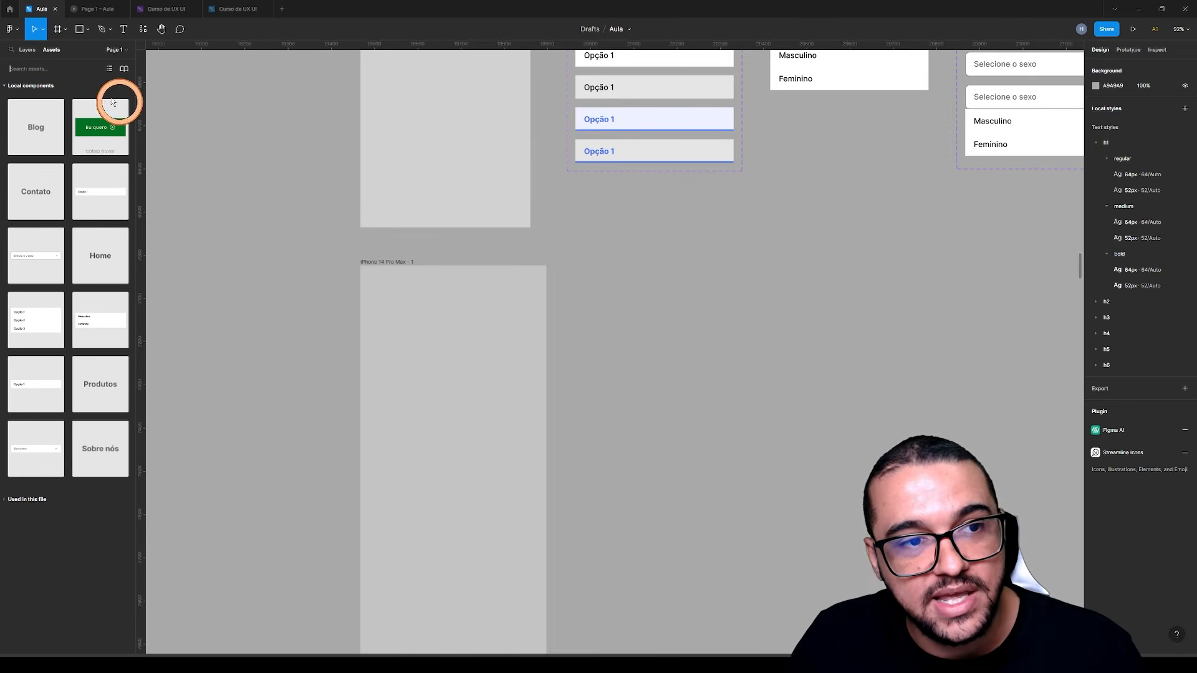
drag(34, 260, 459, 326)
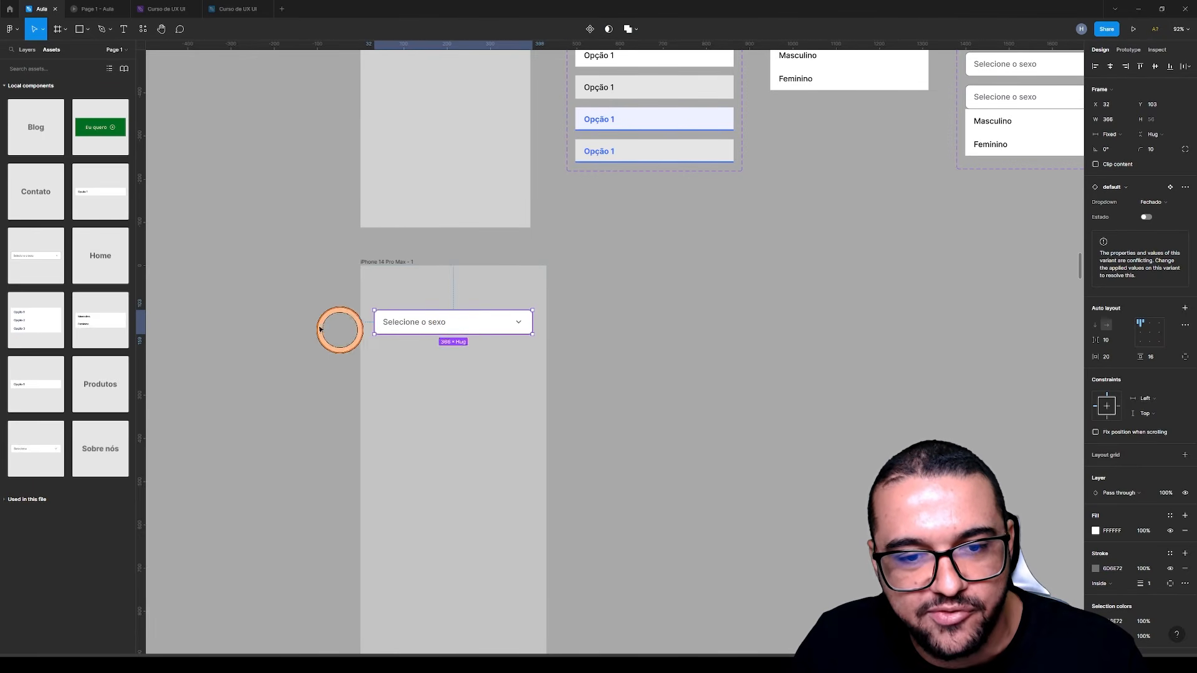
click(349, 334)
Close the old prototype preview and present the iPhone 14 Pro Max - 1 frame in a new one
click(123, 8)
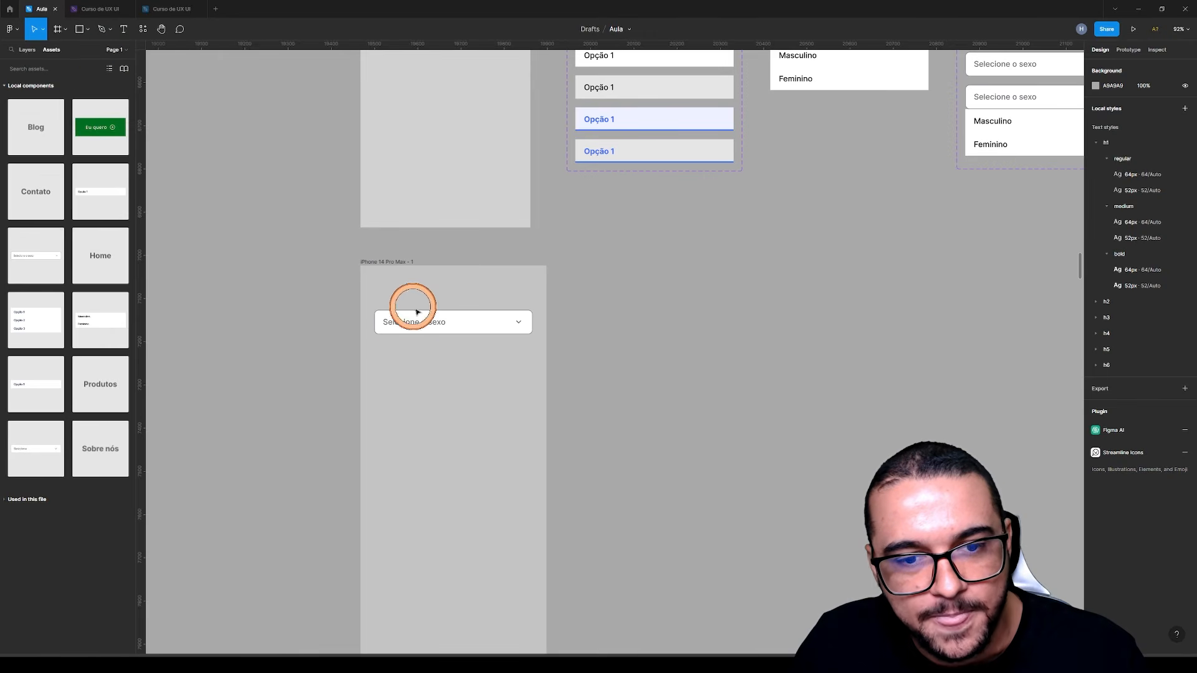
click(383, 263)
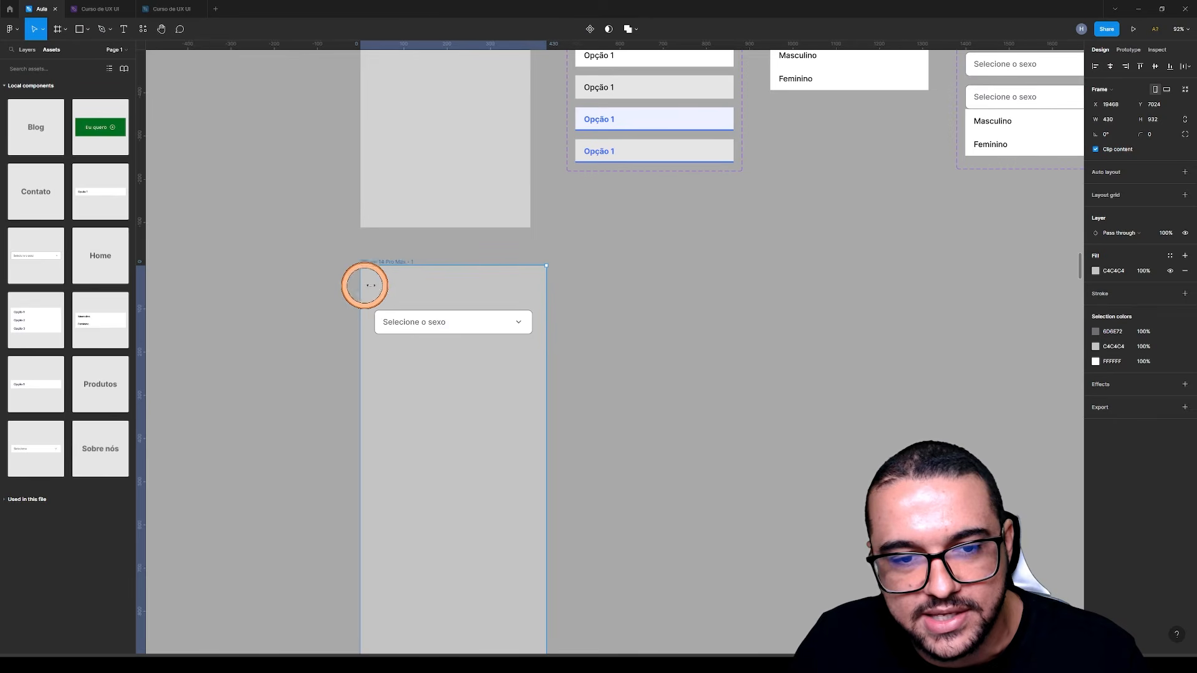
click(1132, 29)
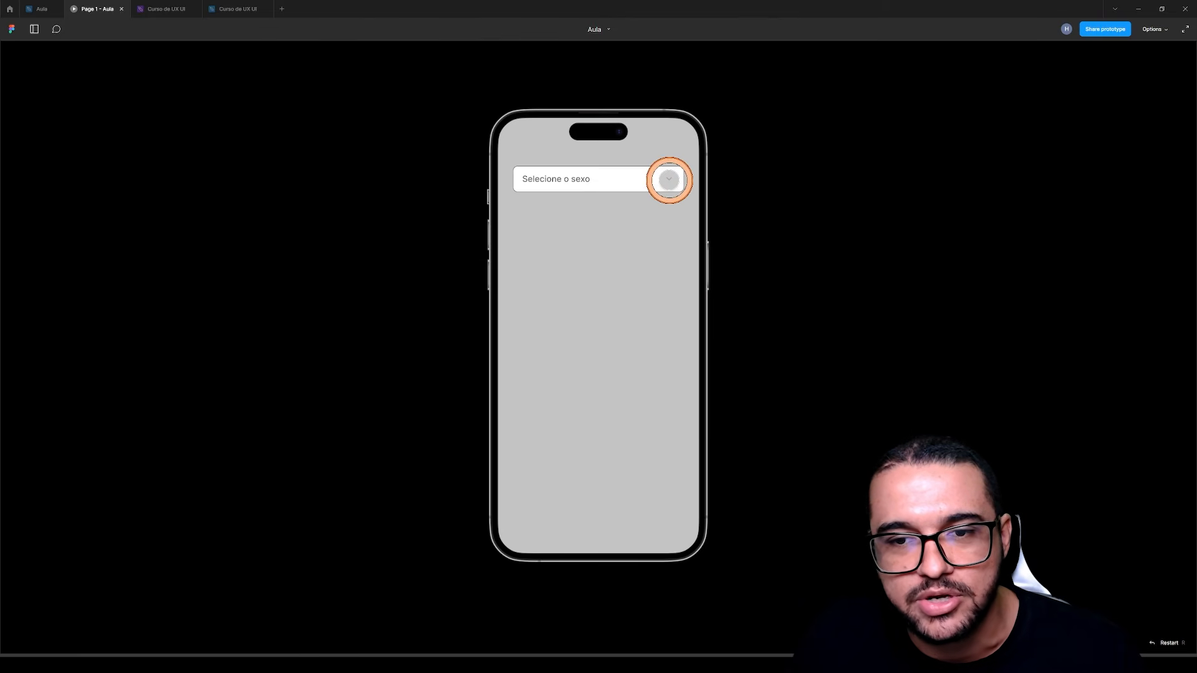
Test the dropdown in the prototype preview by opening it repeatedly and choosing Masculino and Feminino in turn
click(668, 179)
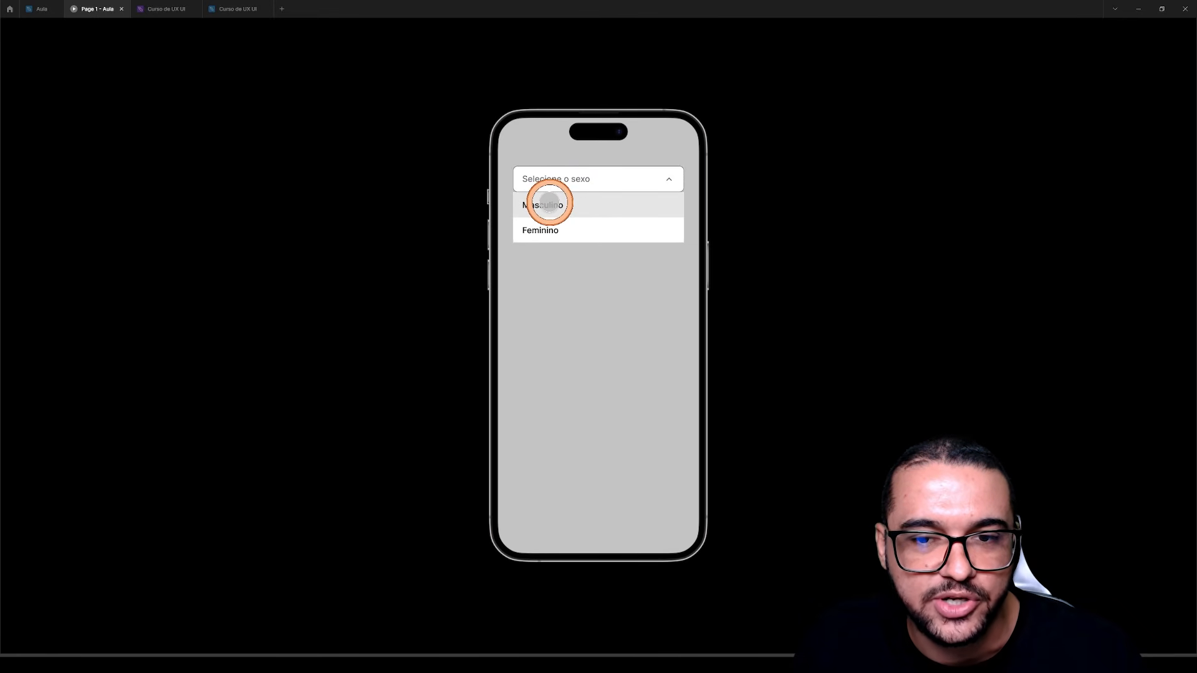
click(548, 204)
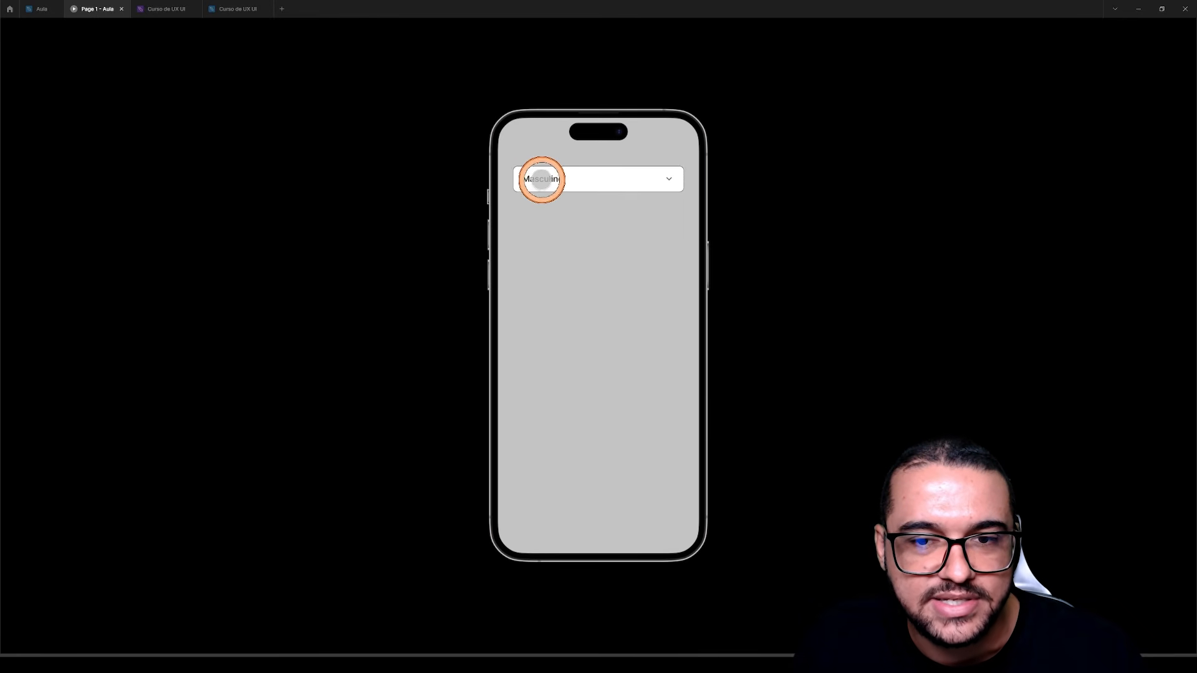
click(655, 178)
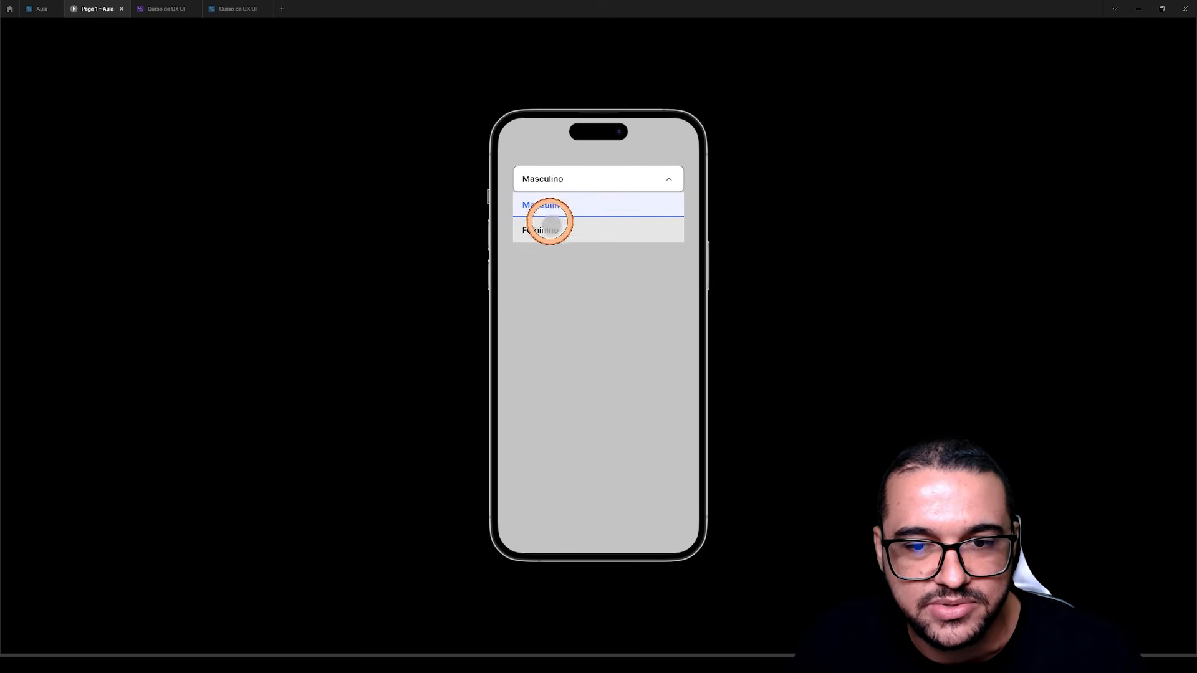
click(547, 231)
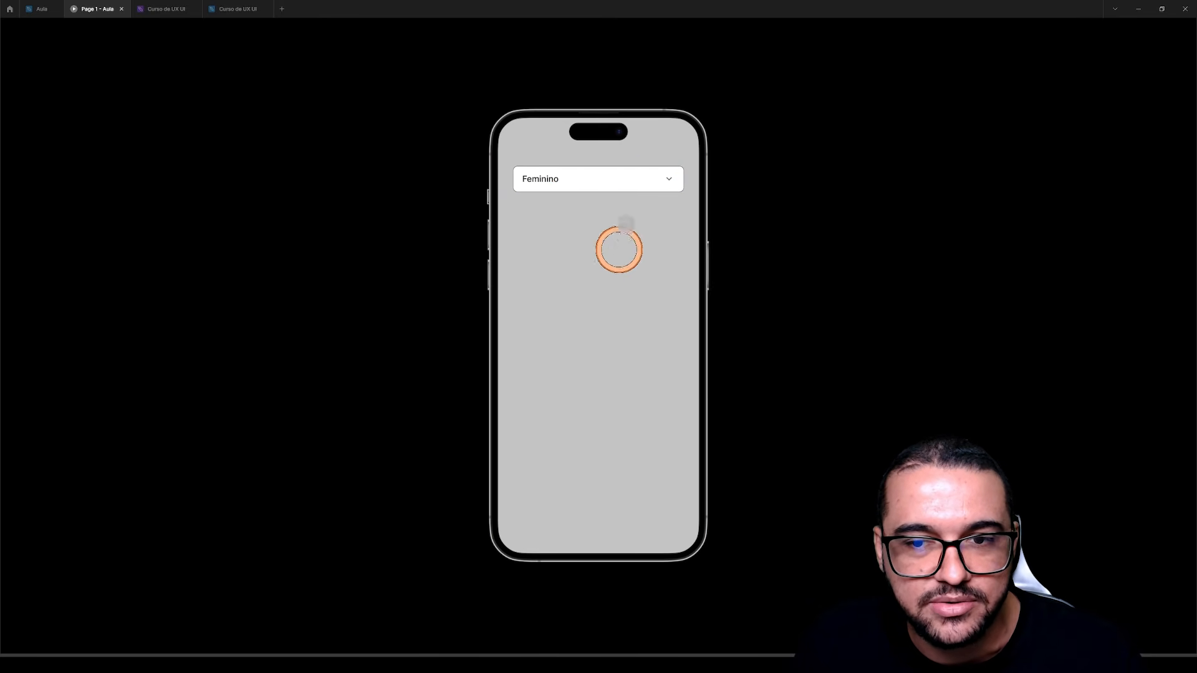
click(560, 178)
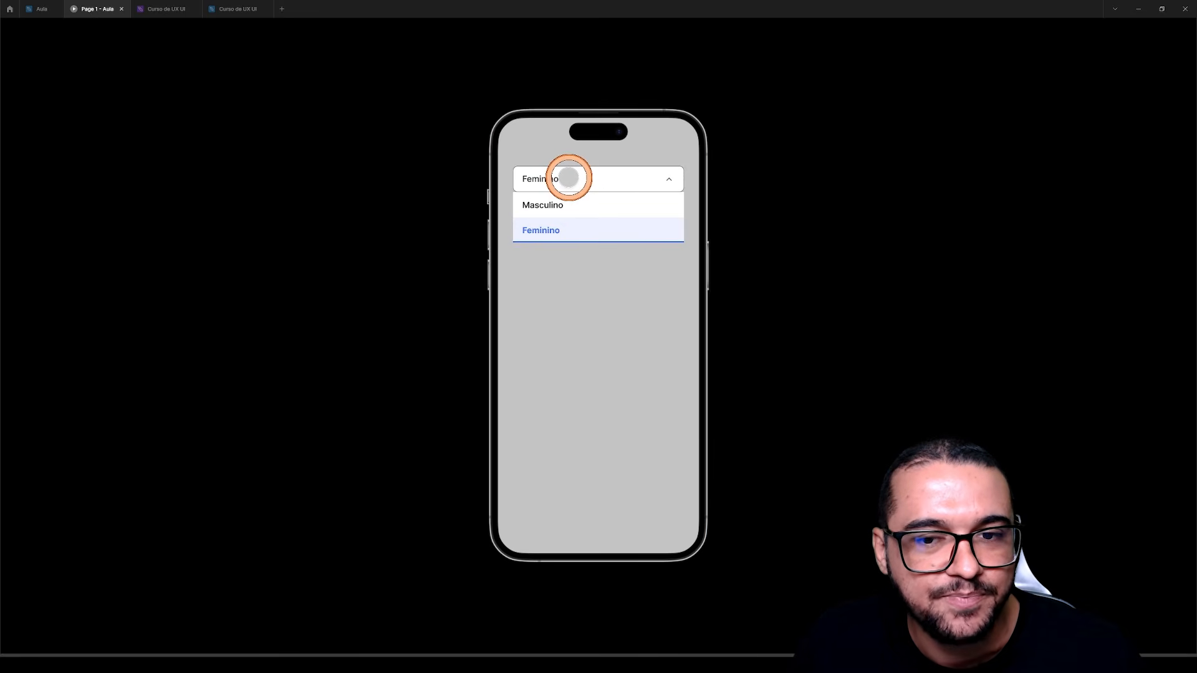
click(591, 198)
click(592, 181)
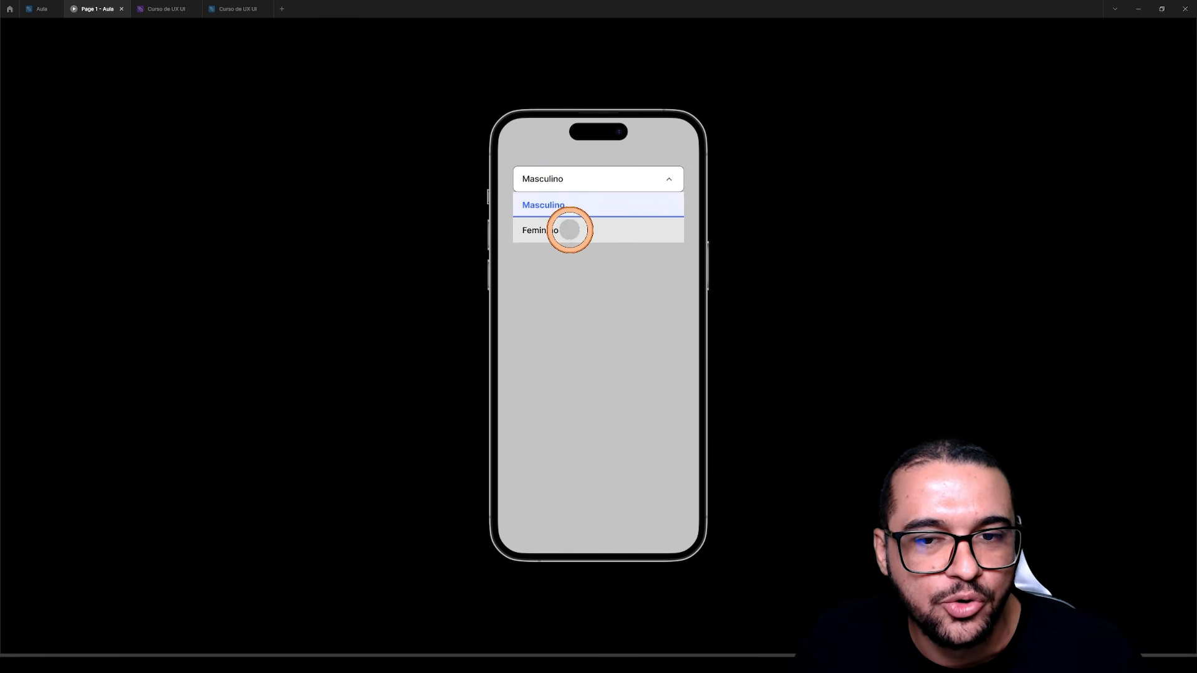
click(569, 230)
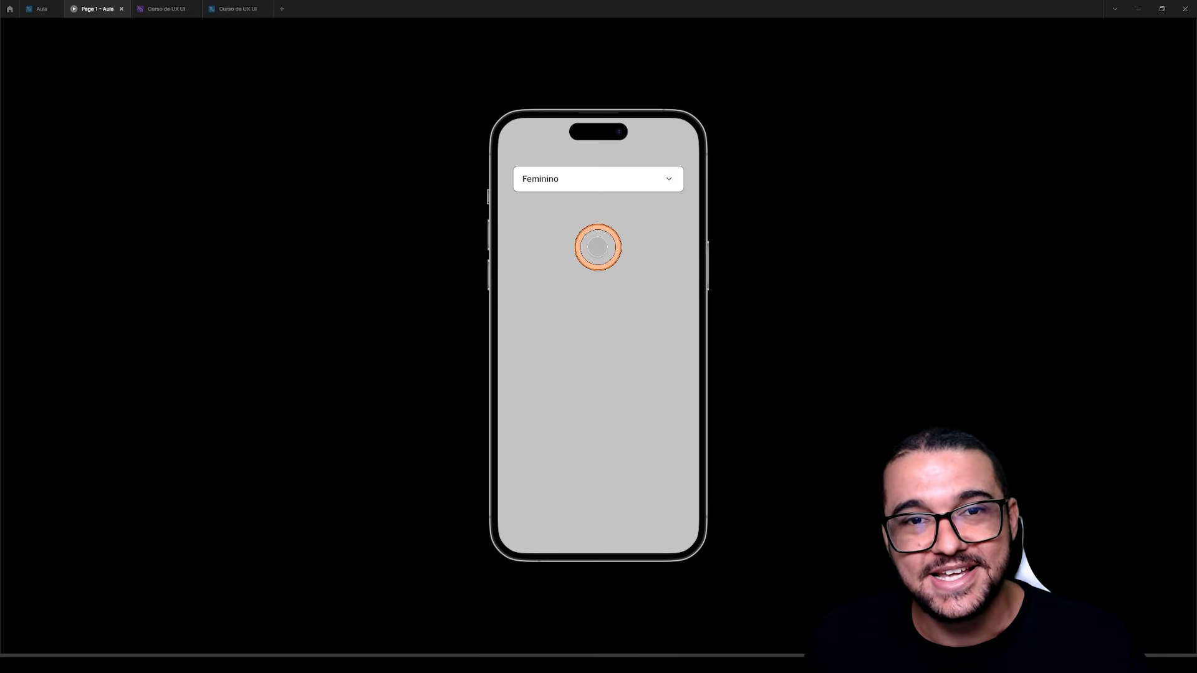